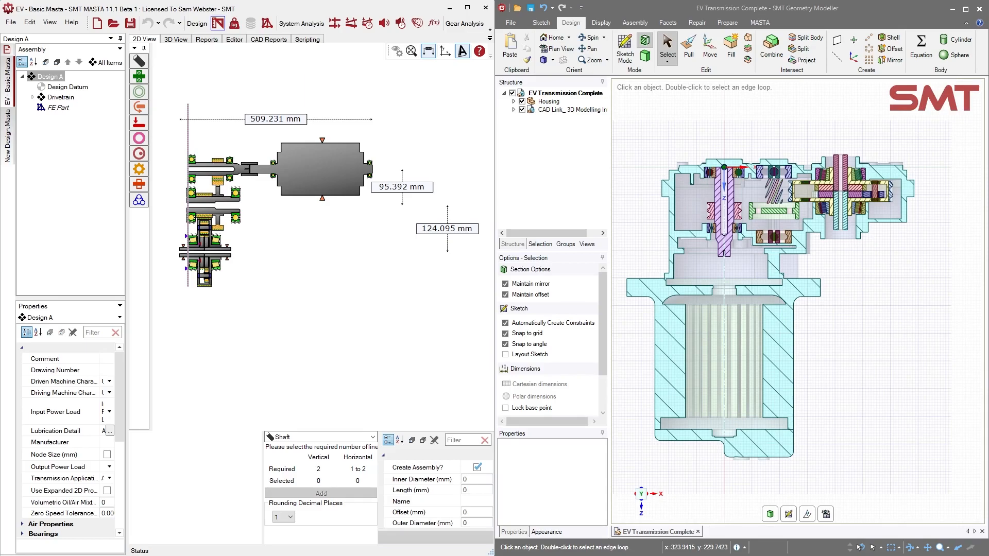
mouse_move(685, 388)
middle_down()
mouse_move(695, 346)
mouse_move(782, 313)
mouse_move(712, 327)
mouse_move(723, 274)
middle_up()
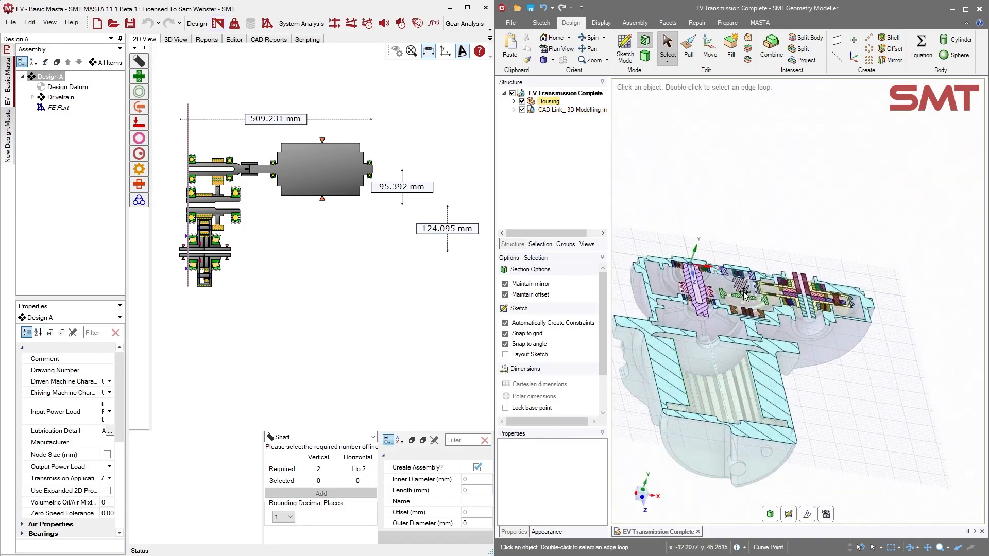
mouse_move(809, 445)
middle_down()
mouse_move(768, 443)
mouse_move(755, 468)
middle_up()
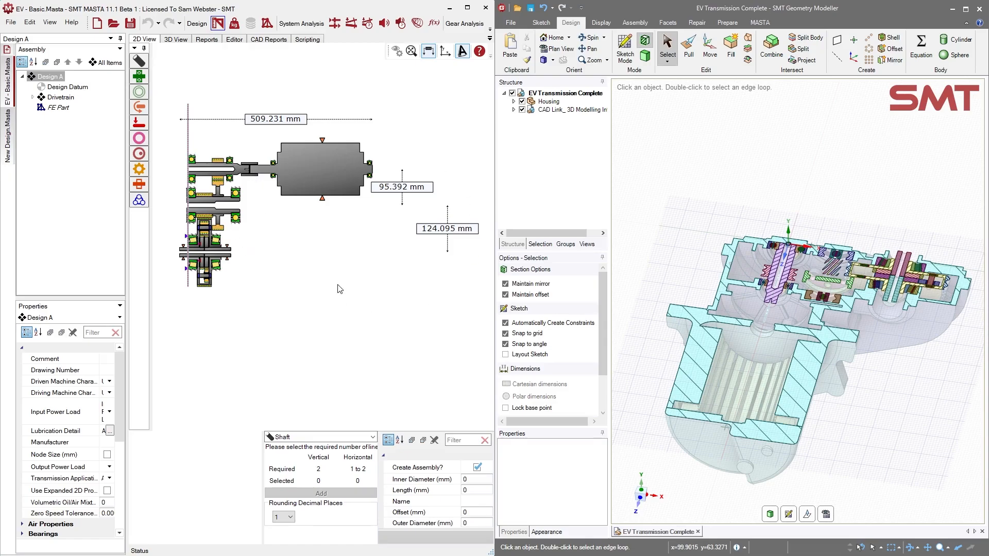
middle_drag(338, 289, 353, 296)
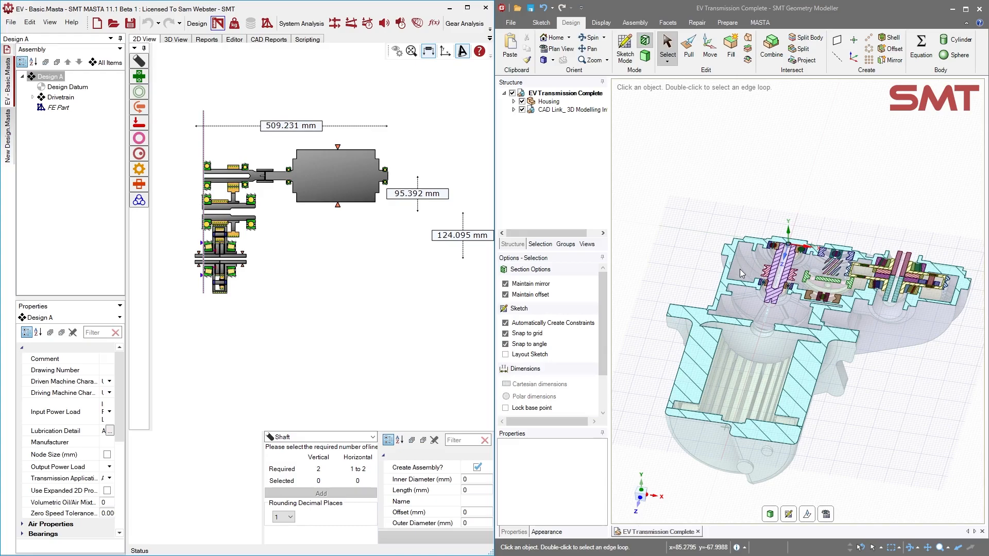
middle_drag(753, 327, 830, 423)
middle_drag(746, 416, 751, 416)
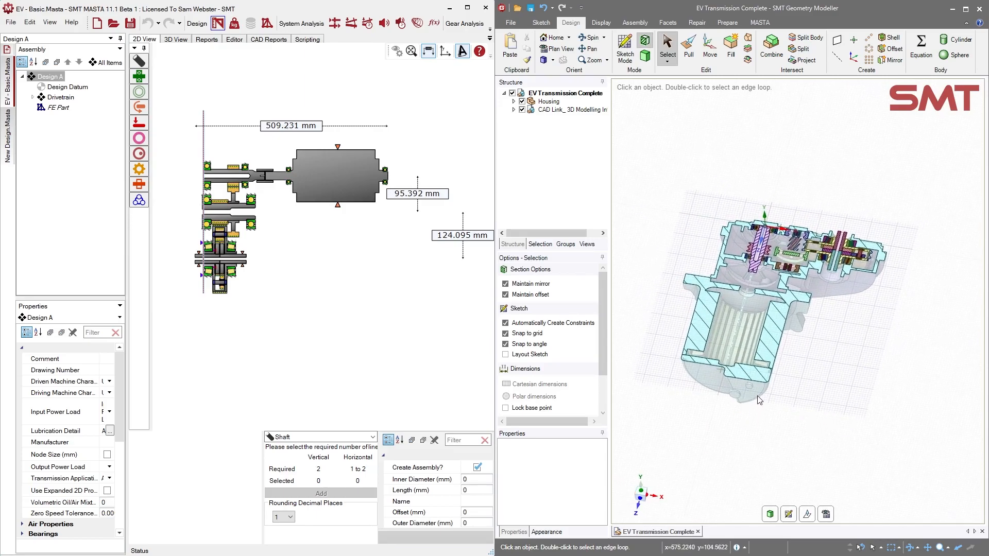
Switch to the empty New Design and show the transmission CAD as a full 3D model instead of a section
click(9, 138)
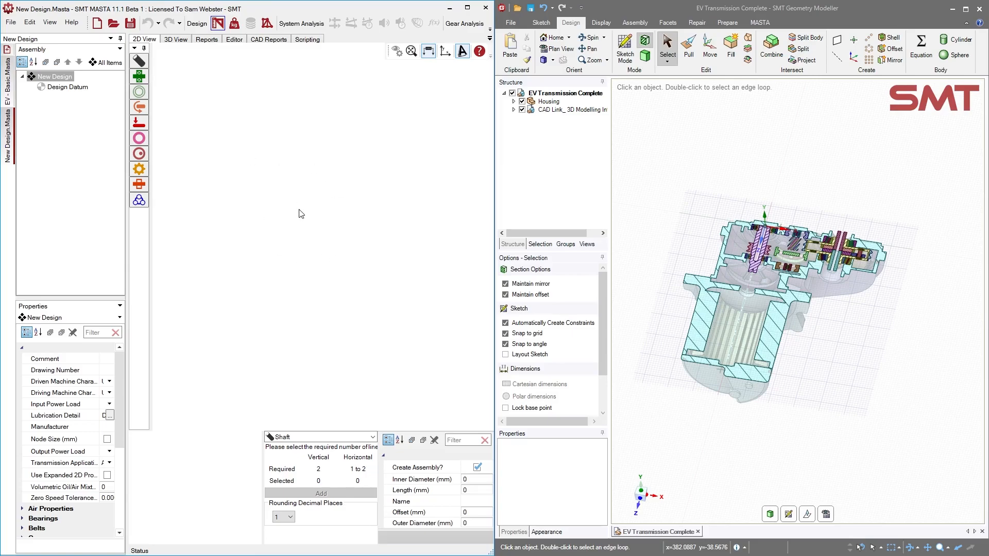
click(645, 56)
middle_drag(860, 309, 686, 361)
middle_drag(870, 388, 706, 374)
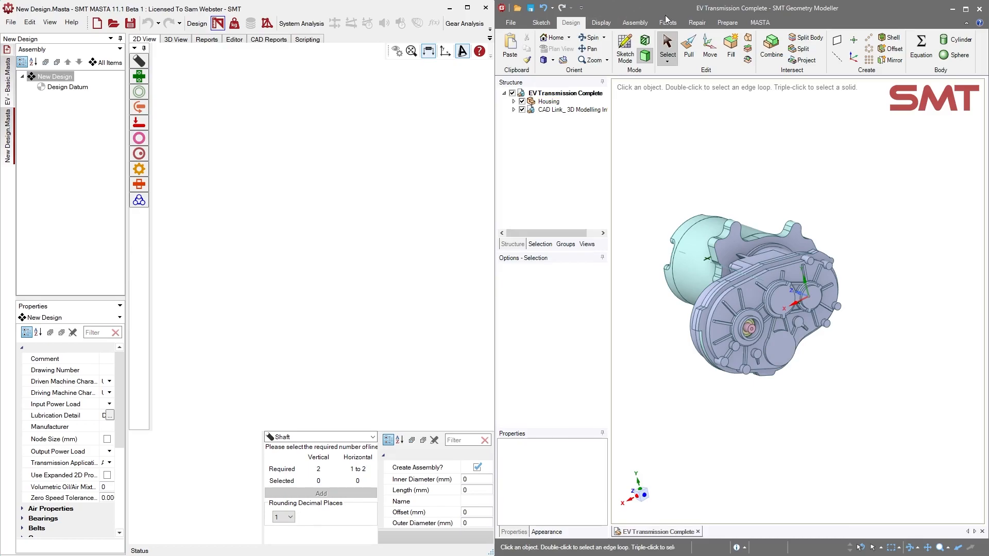
Hide the transmission housing so the internal gears, shafts and bearings are exposed
click(761, 24)
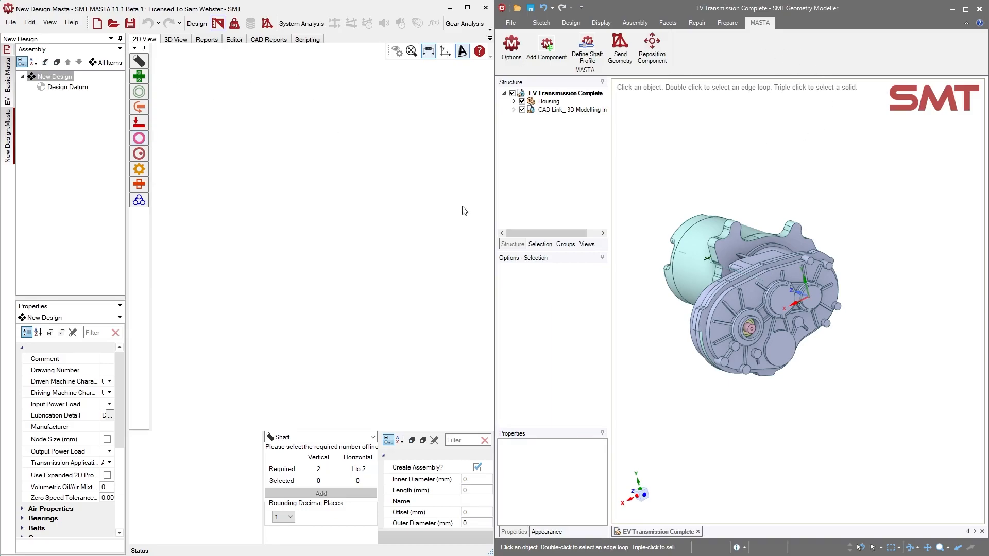
click(688, 258)
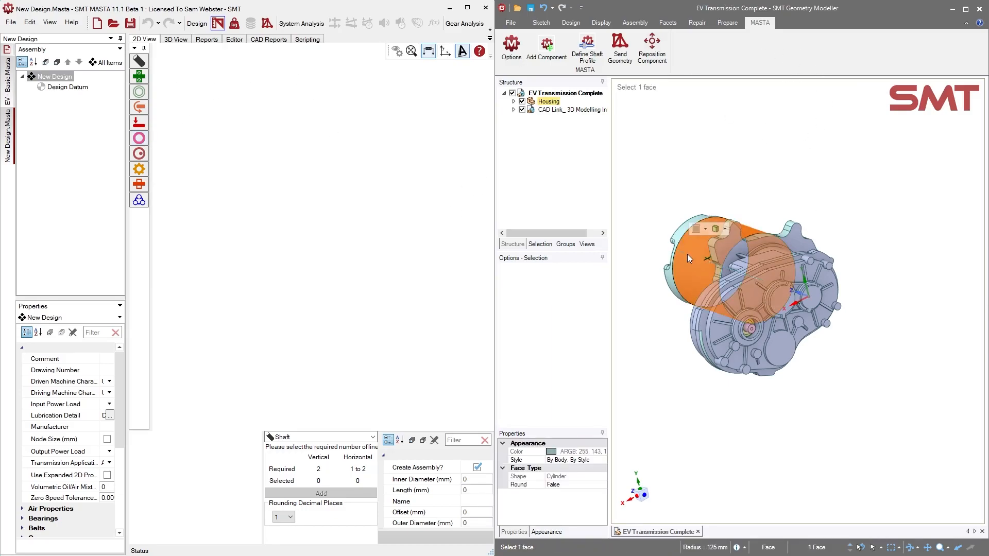
key(ctrl+h)
click(849, 214)
middle_drag(692, 308, 737, 359)
shift+middle_drag(774, 310, 847, 371)
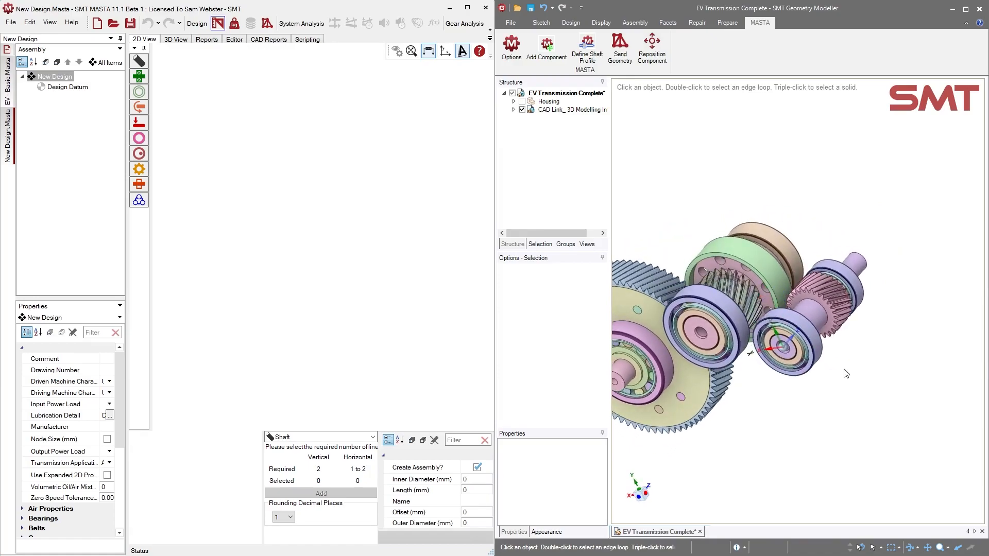
Isolate the helical pinion's stepped shaft by hiding all other components
ctrl+middle_drag(876, 338, 843, 351)
middle_drag(740, 361, 761, 294)
click(760, 294)
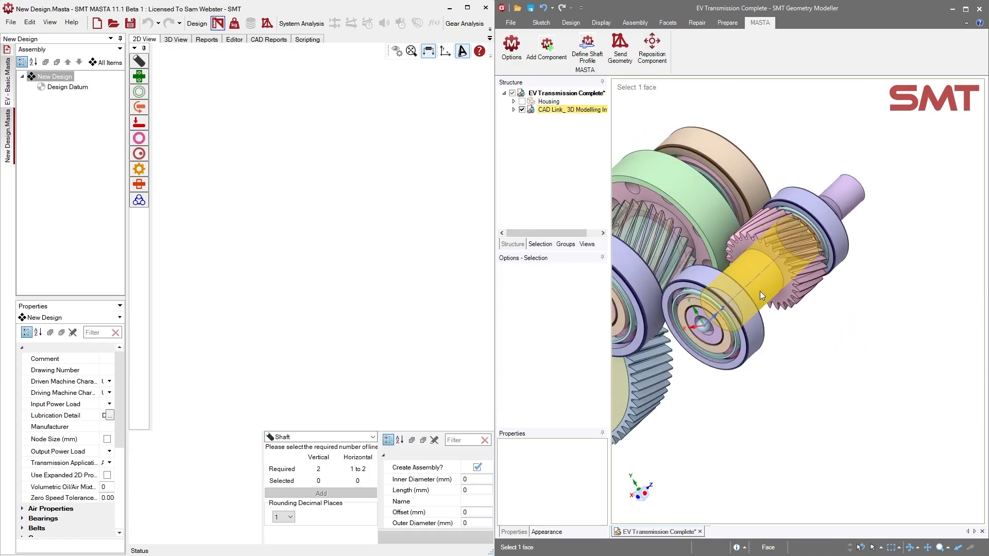
click(783, 390)
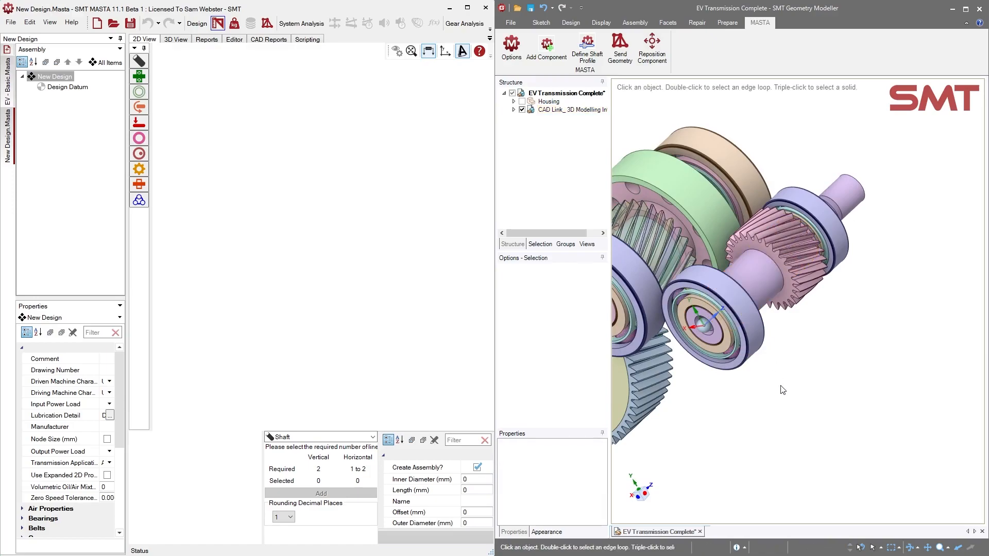
click(748, 270)
right_click(748, 270)
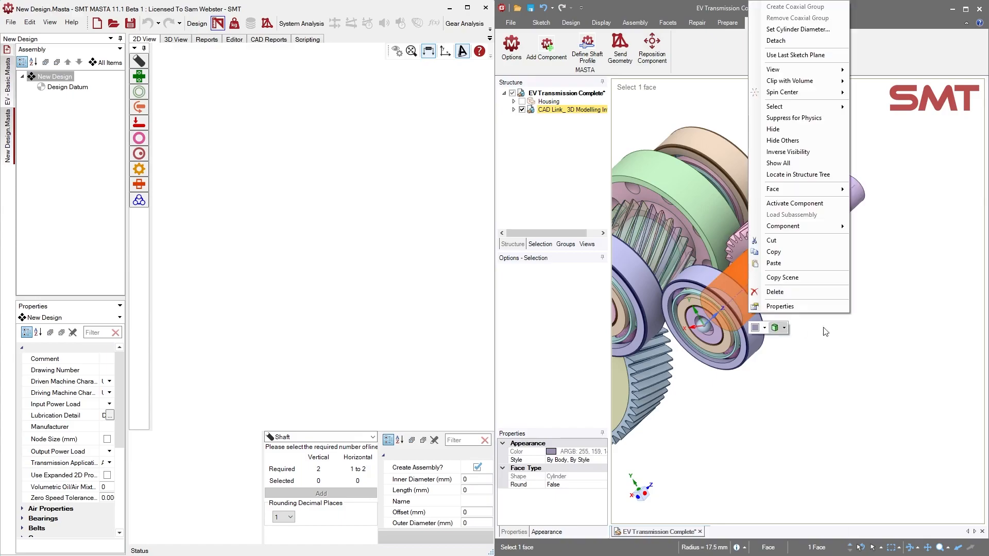
click(780, 140)
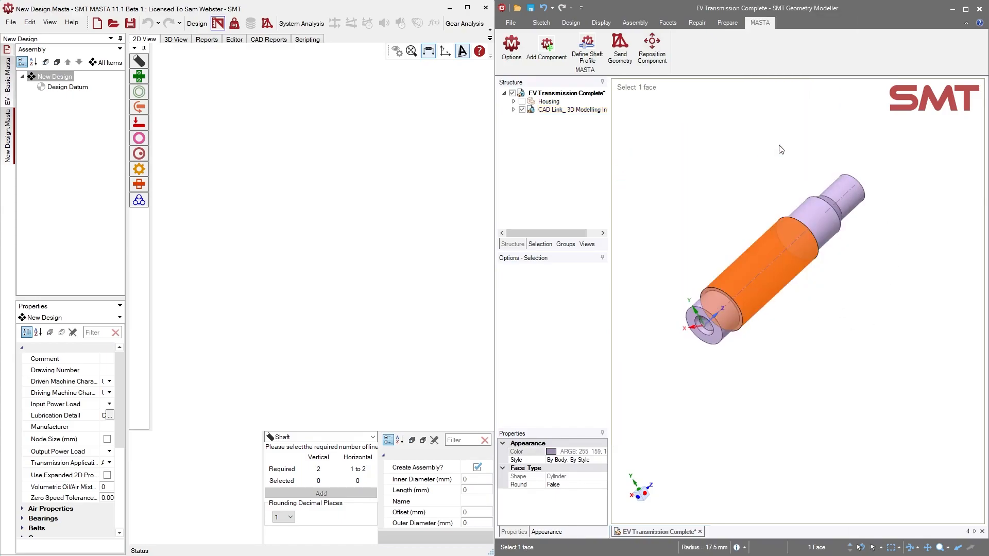
click(776, 150)
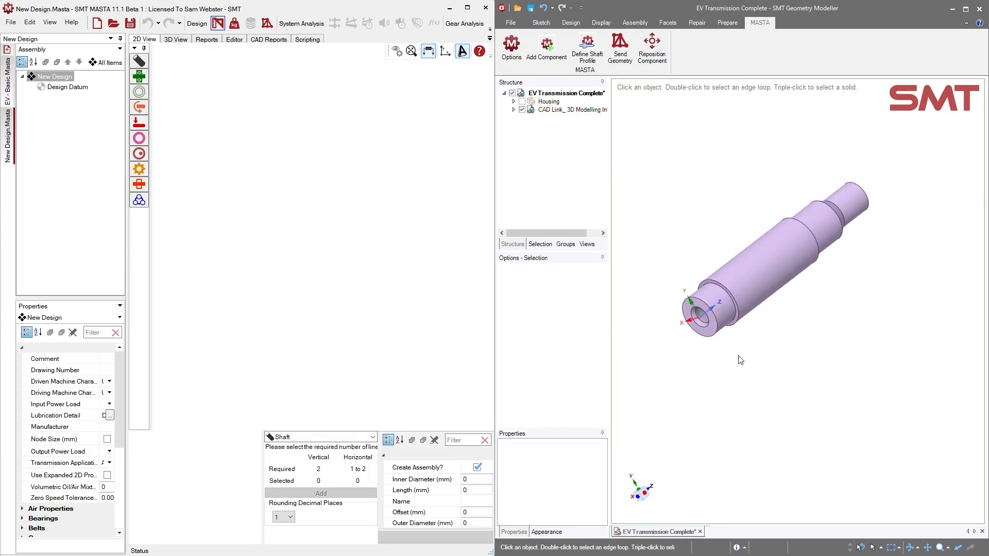
Add a Shaft component to the new design, defined by the CAD shaft's two end faces and its largest cylindrical face
click(539, 48)
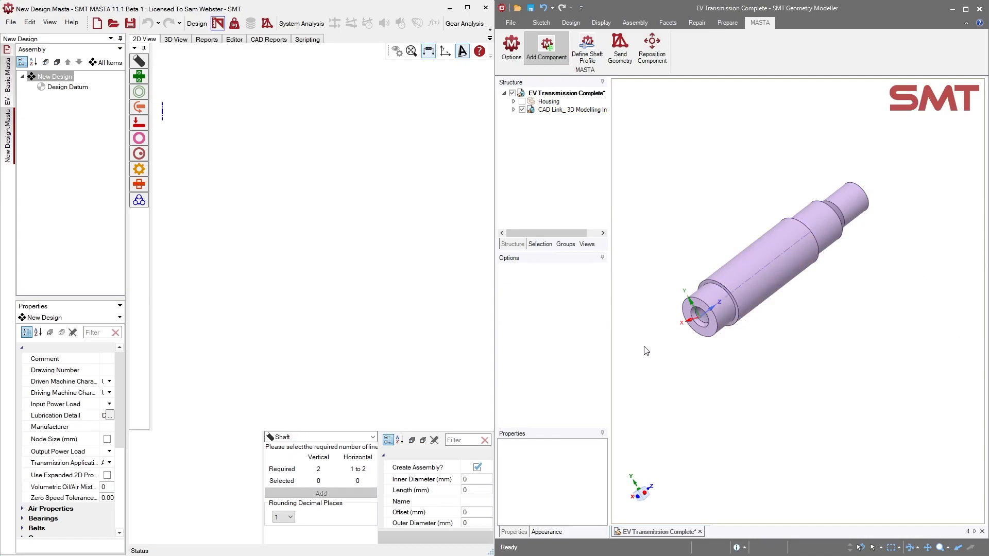
mouse_move(641, 344)
middle_down()
mouse_move(625, 335)
mouse_move(650, 331)
middle_up()
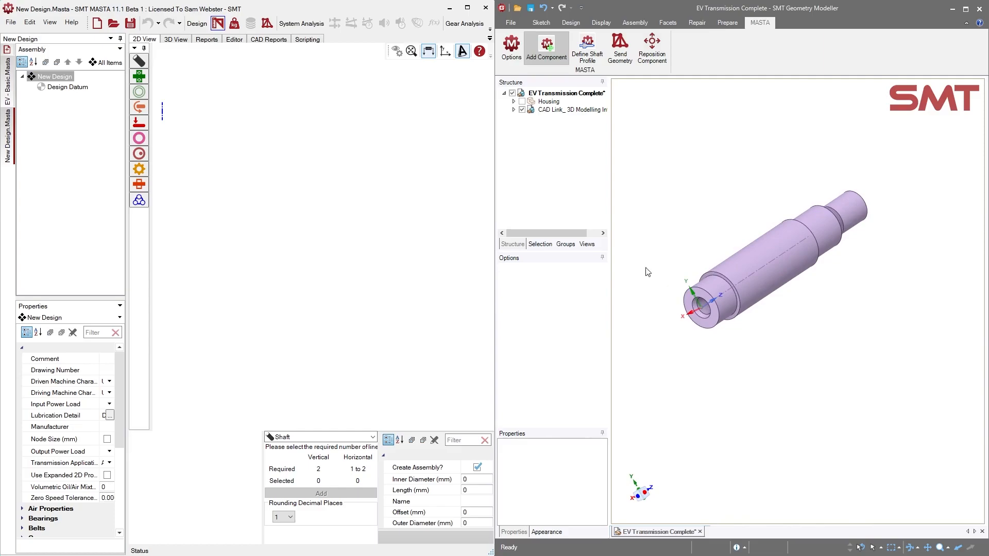
click(289, 438)
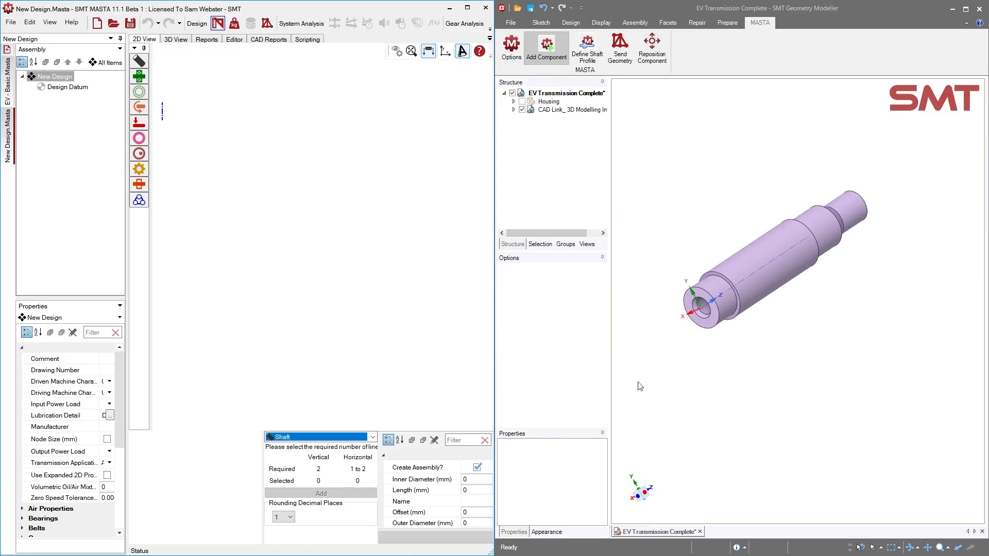
click(707, 315)
middle_drag(773, 388, 715, 351)
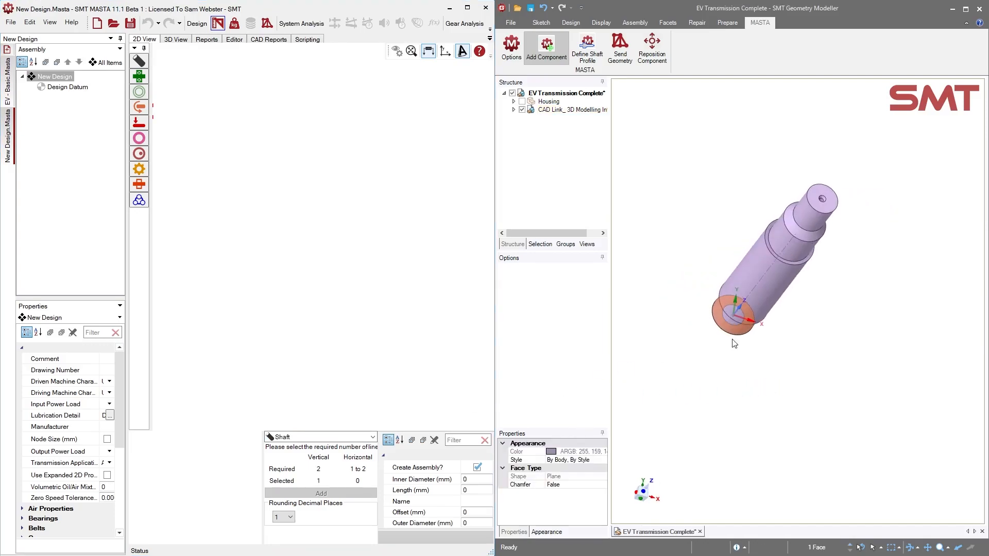
click(815, 204)
middle_drag(815, 200, 802, 322)
ctrl+click(737, 328)
middle_drag(738, 329, 700, 352)
ctrl+click(735, 260)
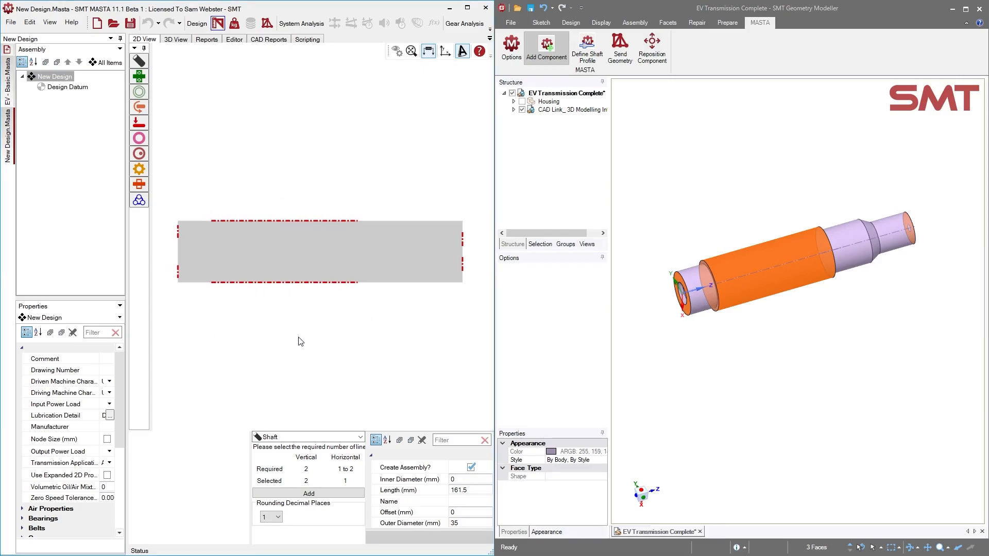
middle_drag(721, 389, 806, 384)
click(304, 494)
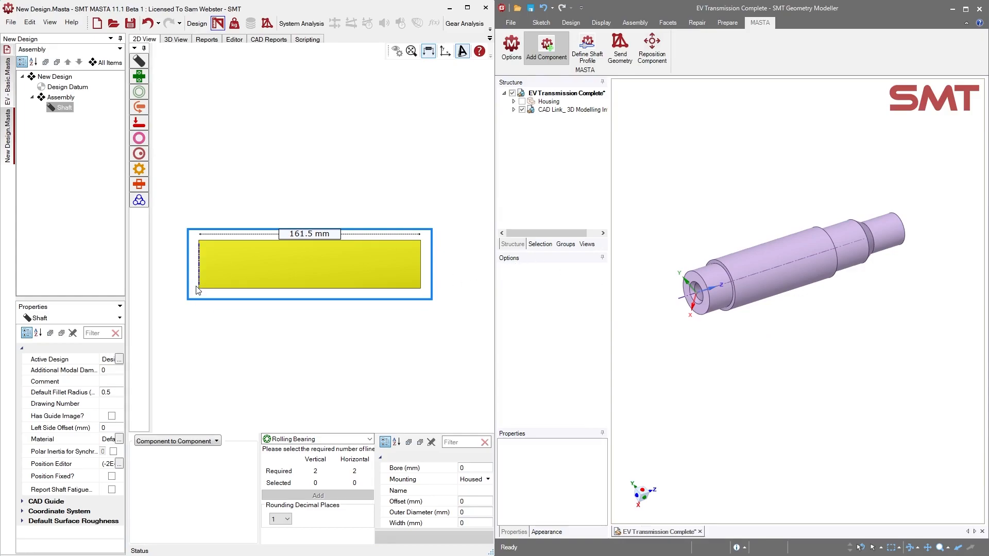
Define the shaft's outer profile from the CAD shaft's first three cylindrical steps, the edge ending the taper, and the small end journal
click(586, 47)
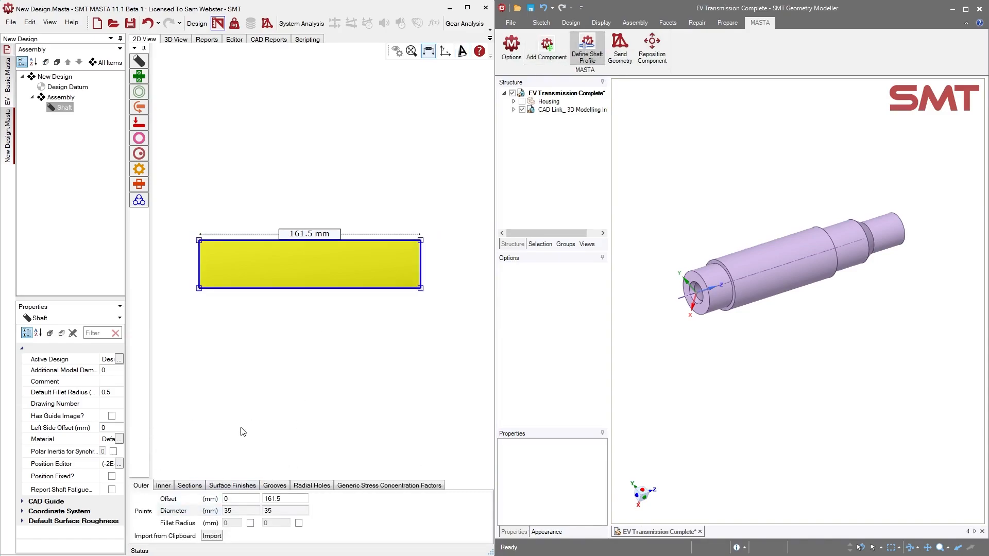
click(703, 272)
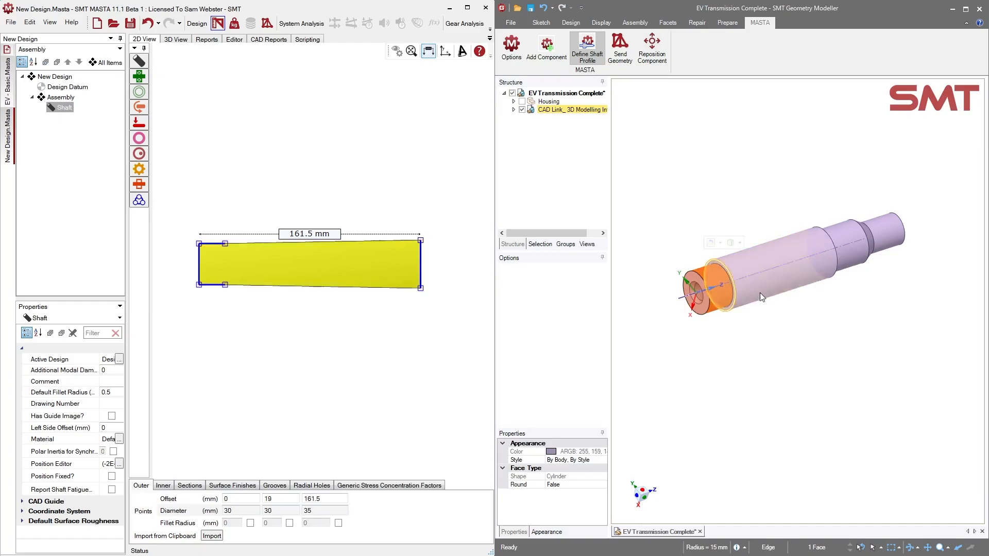
click(767, 263)
click(848, 233)
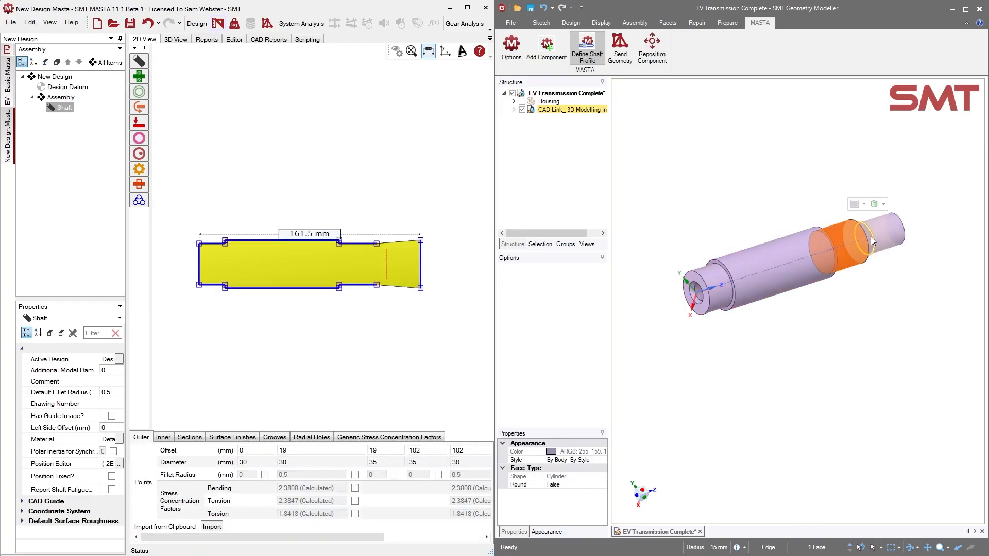
click(870, 236)
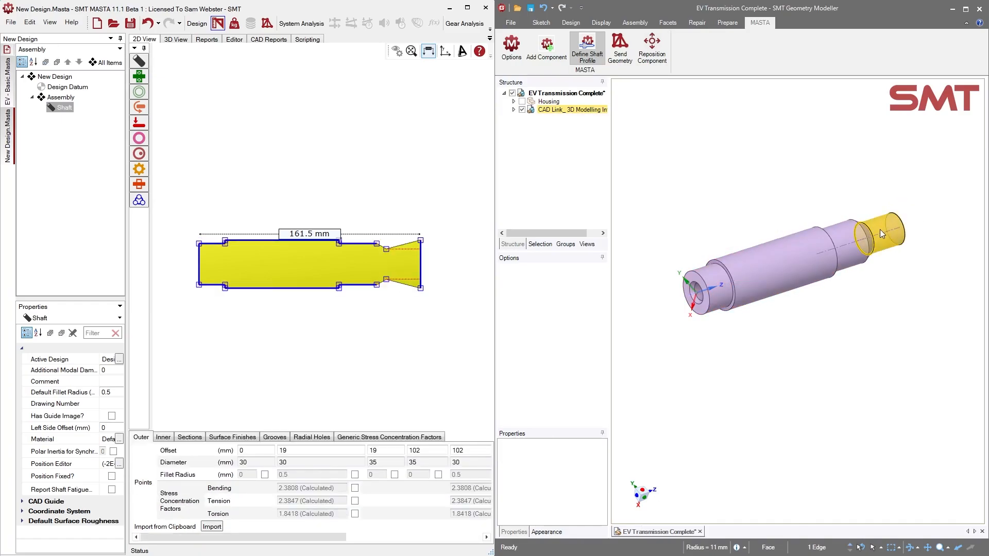
click(880, 233)
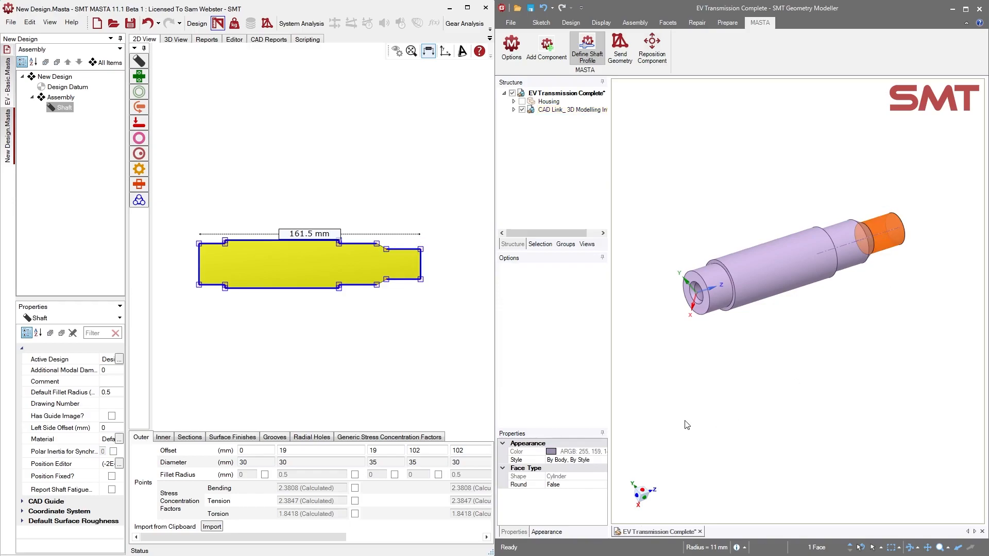
Change the profile definition to the shaft's inner profile and cut the CAD shaft lengthwise in section mode
click(163, 439)
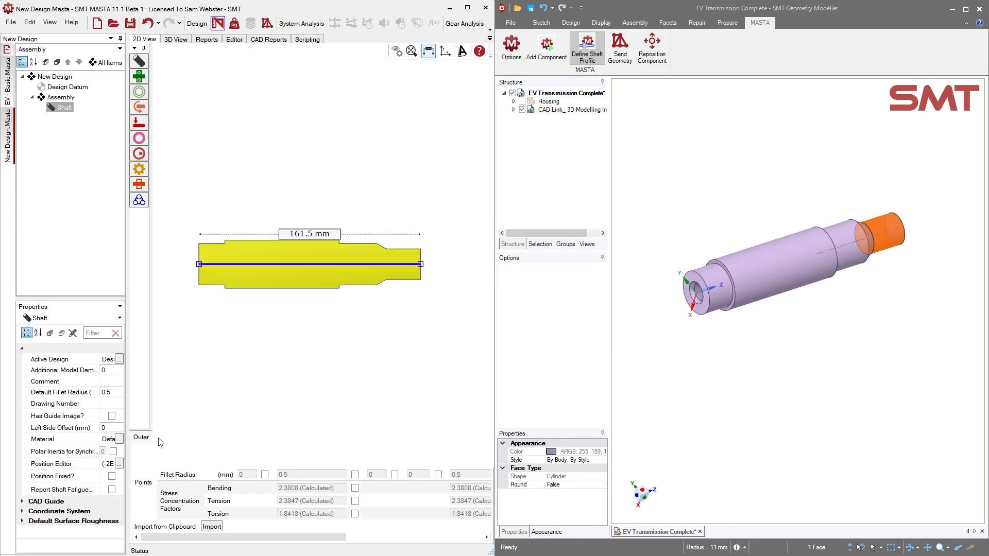
click(545, 25)
click(569, 23)
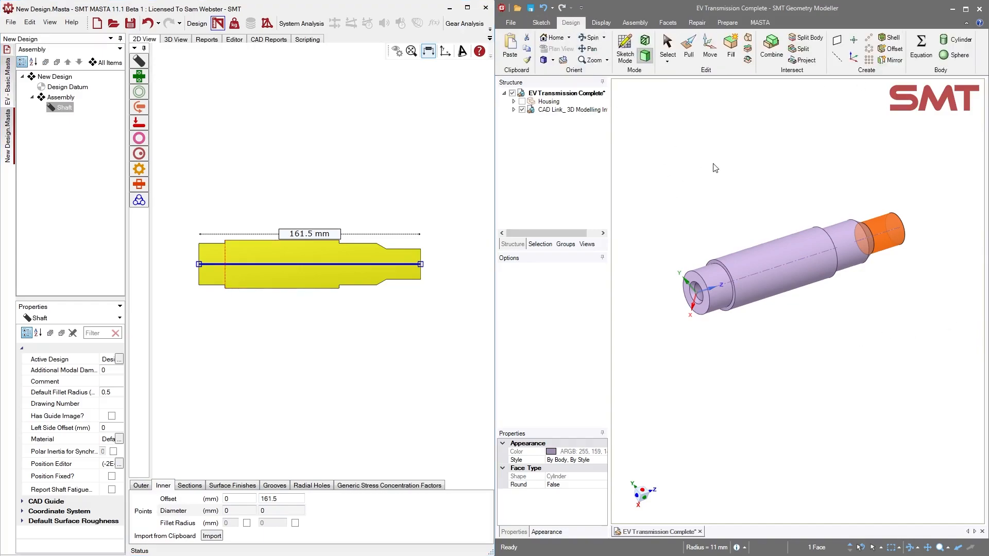
click(645, 41)
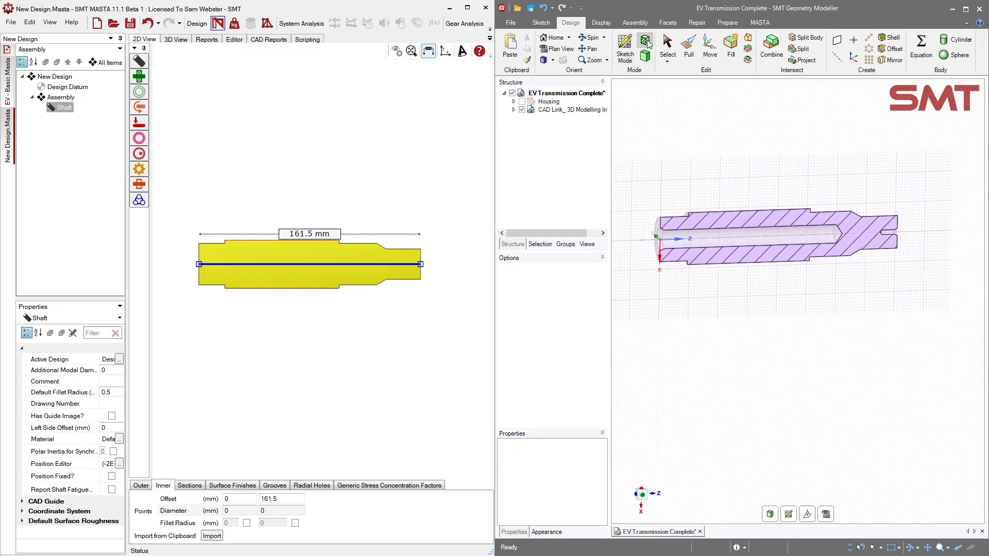
click(760, 22)
click(587, 49)
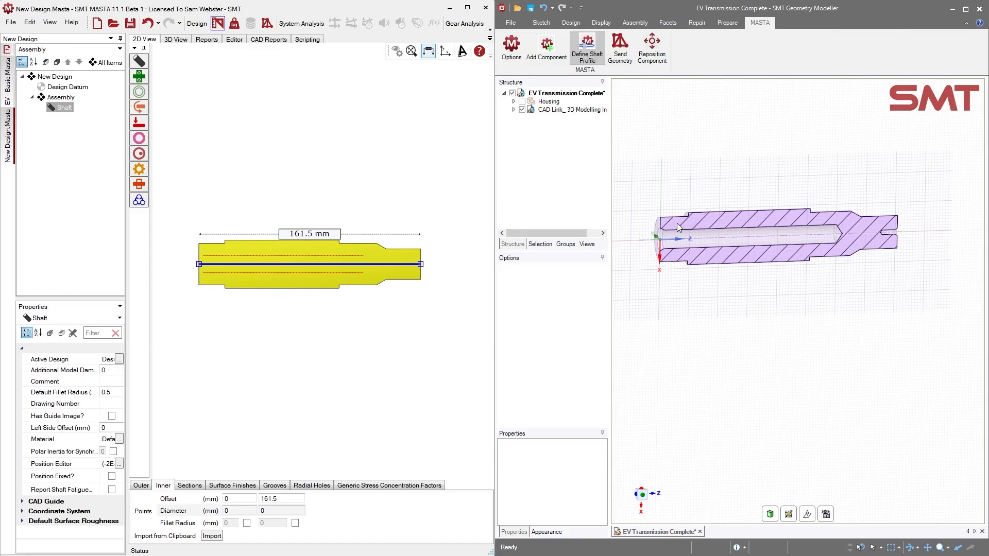
Add the entry chamfer and the long straight wall of the main bore to the shaft's inner profile
scroll(672, 226, up, 3)
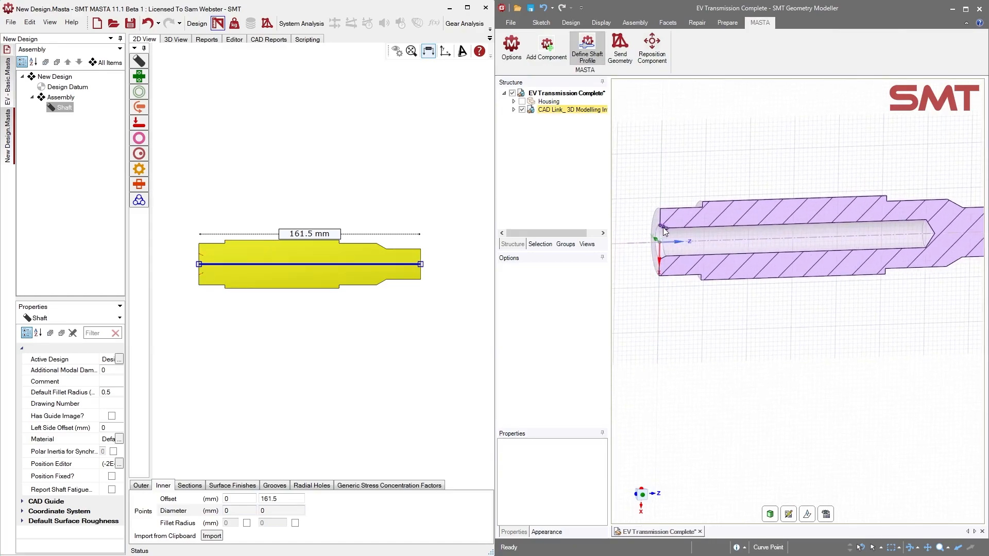
scroll(665, 226, up, 2)
click(662, 228)
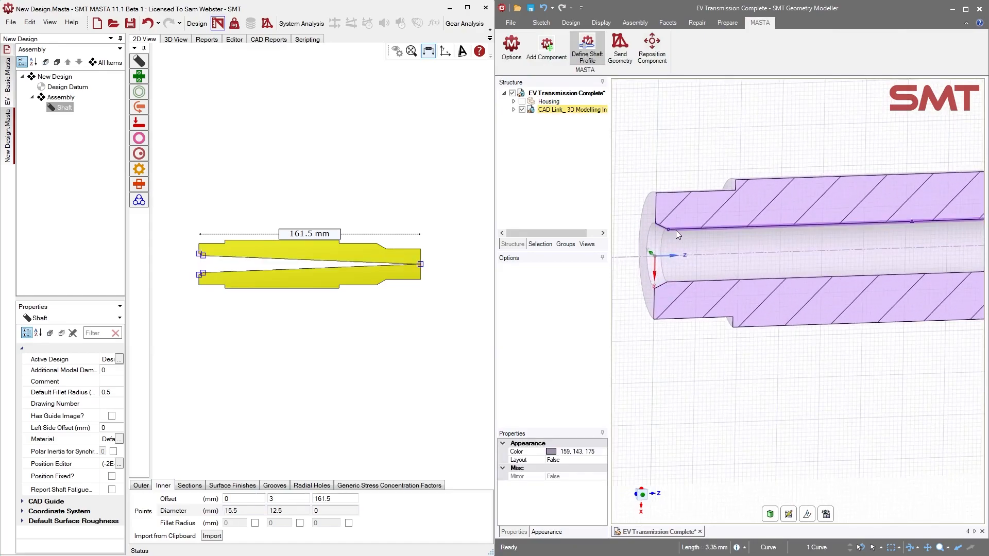
click(677, 237)
scroll(631, 231, down, 4)
scroll(876, 271, up, 4)
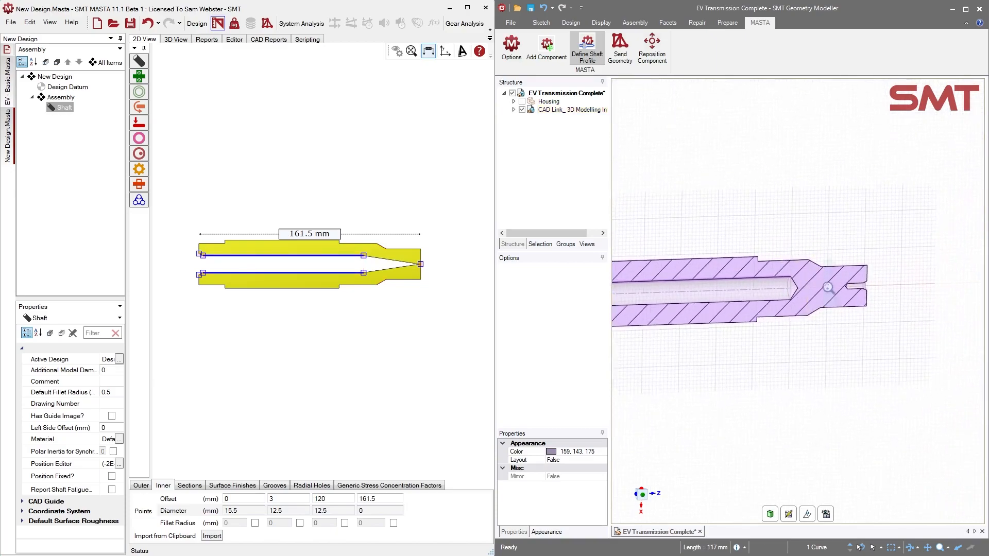
Close off the main bore, add the small chamfered hole at the far end to the inner profile, and hide the shaft's dimensions
click(873, 297)
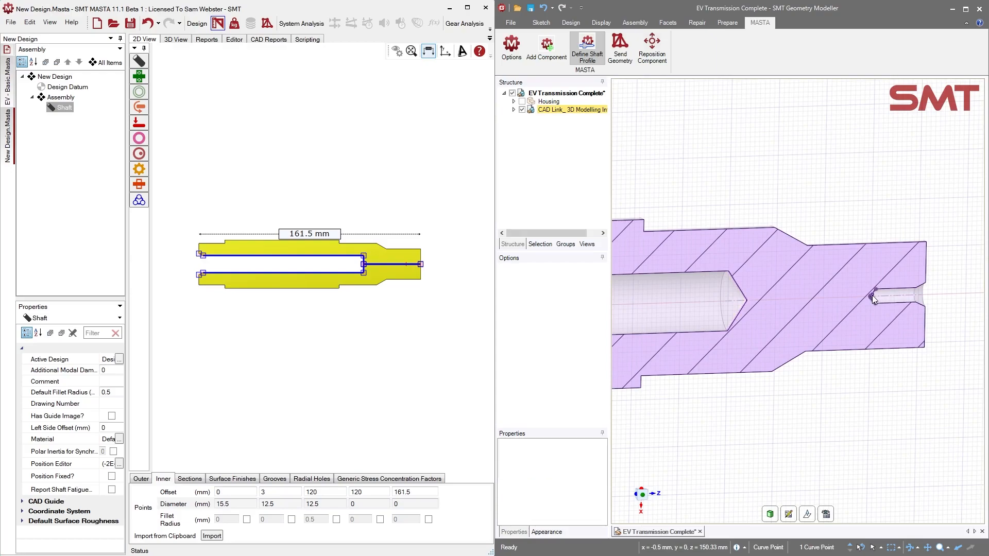
click(872, 295)
scroll(938, 309, up, 2)
scroll(937, 309, up, 2)
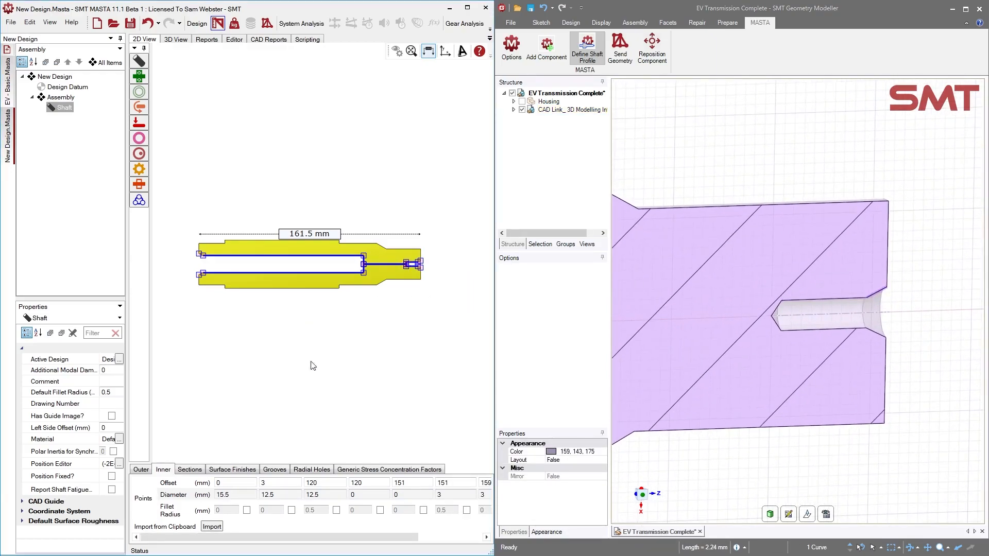
click(429, 53)
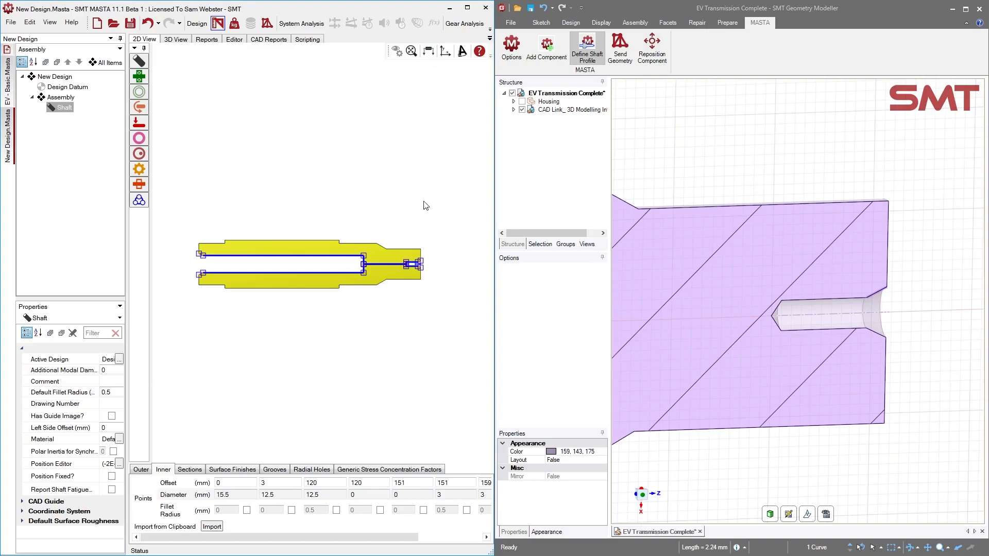
Display the new shaft in 3D and make all hidden parts of the CAD transmission visible again
click(381, 284)
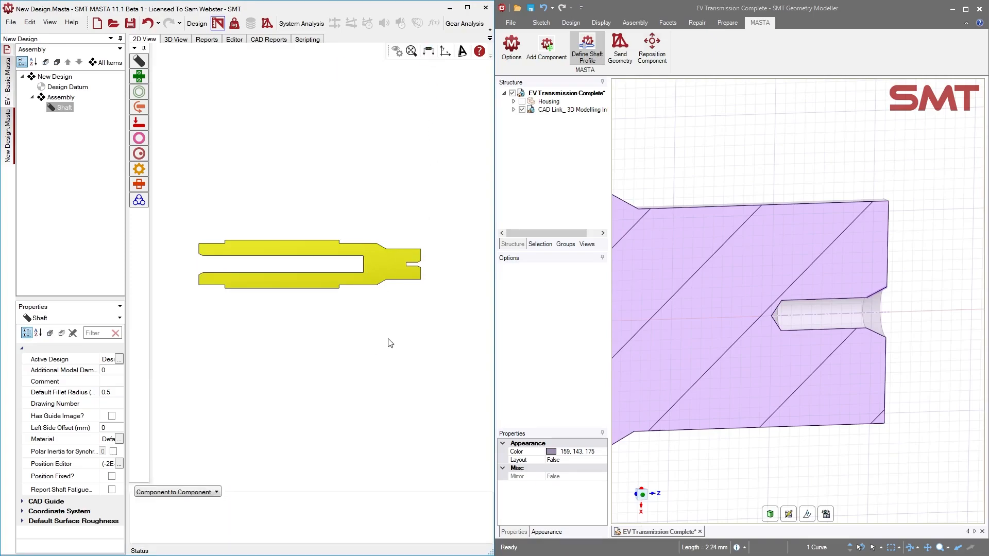
click(175, 40)
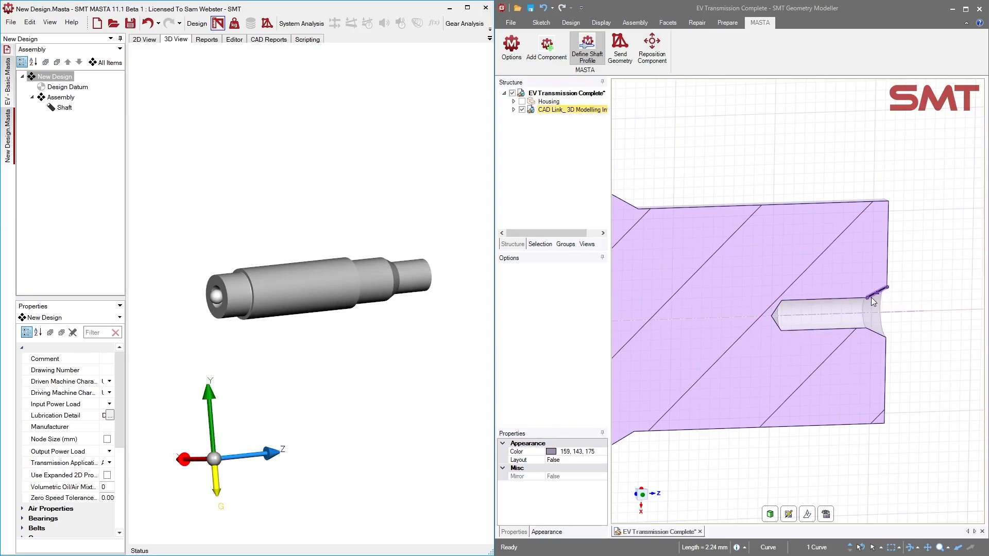
scroll(871, 298, down, 5)
shift+middle_drag(710, 237, 815, 204)
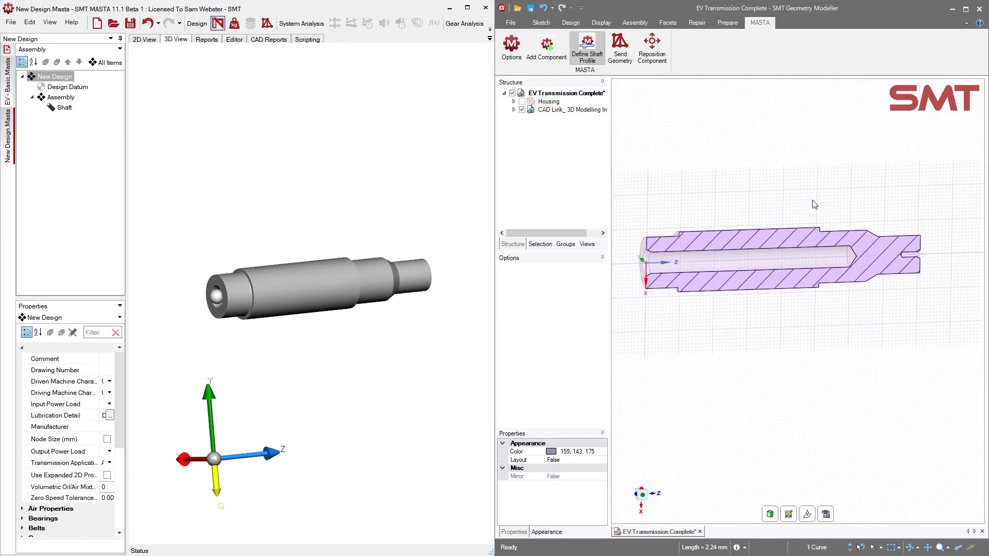
right_click(755, 179)
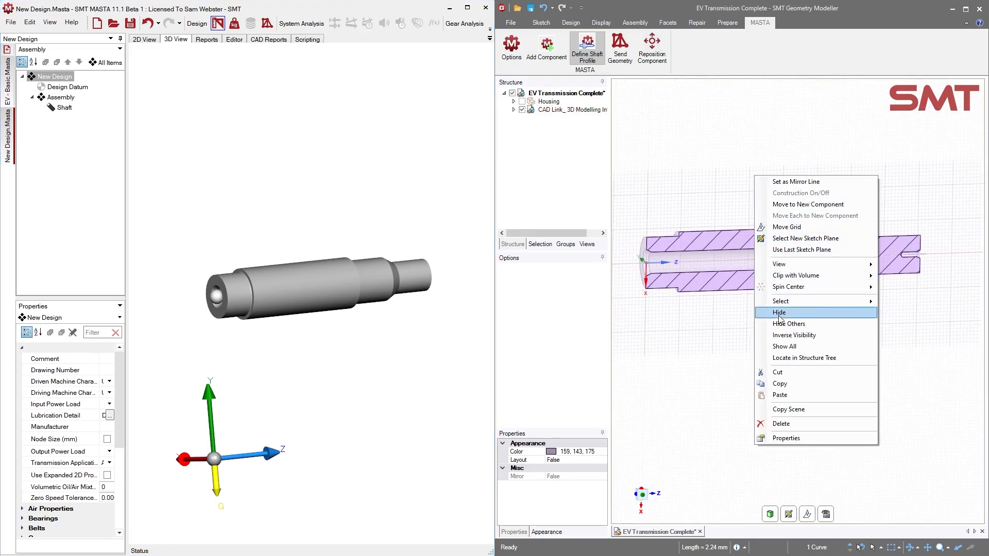
click(784, 346)
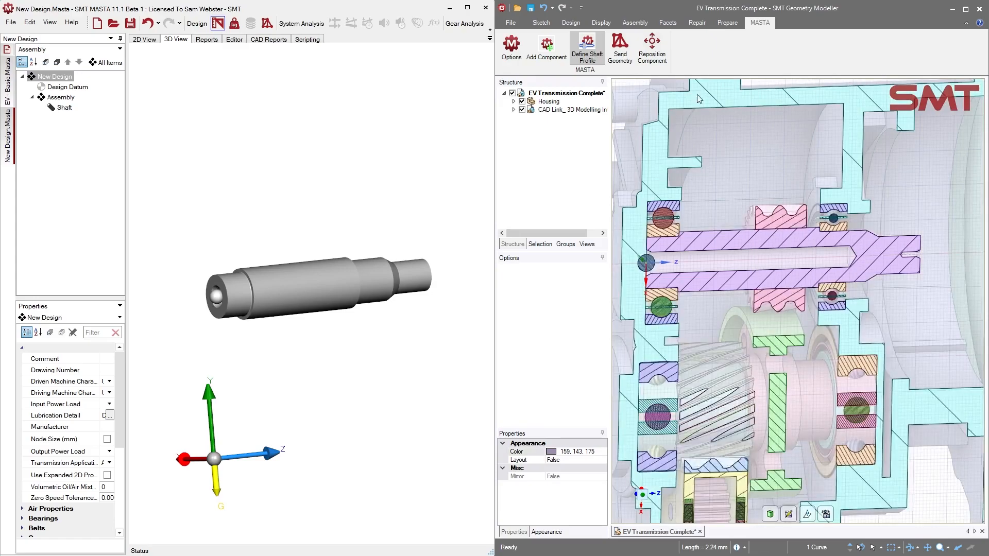
Return the CAD model from section mode to 3D mode and the shaft design to its 2D view
click(570, 22)
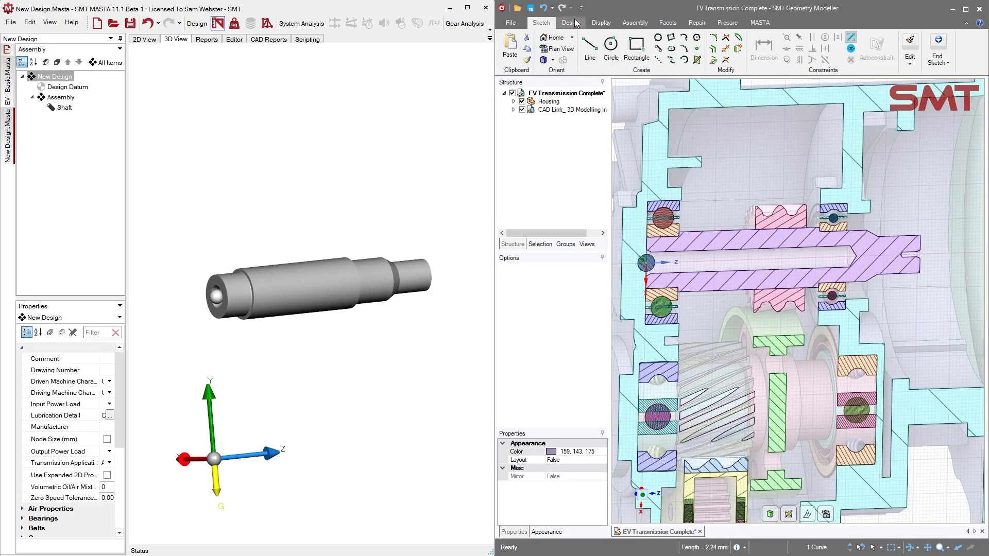
click(645, 55)
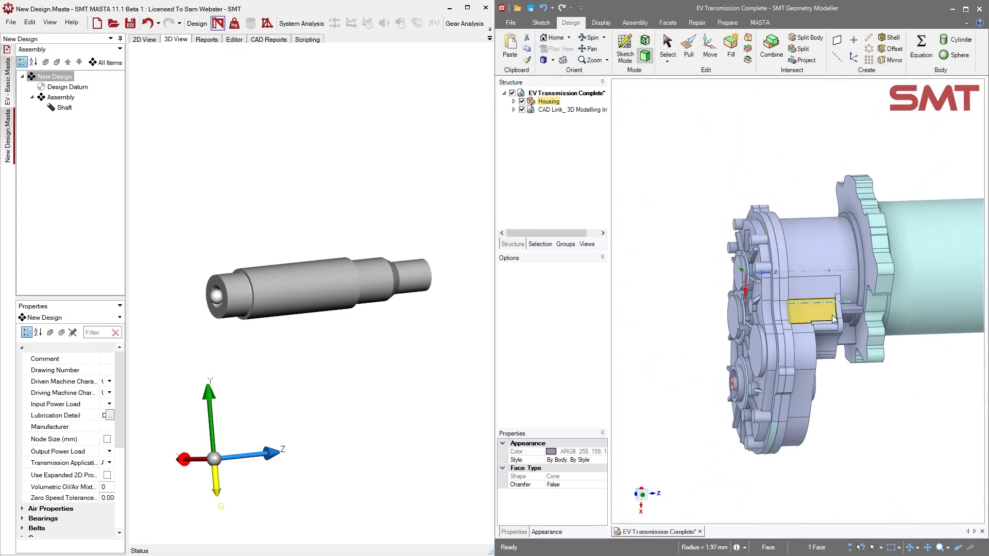
middle_drag(725, 293, 817, 318)
scroll(775, 334, down, 1)
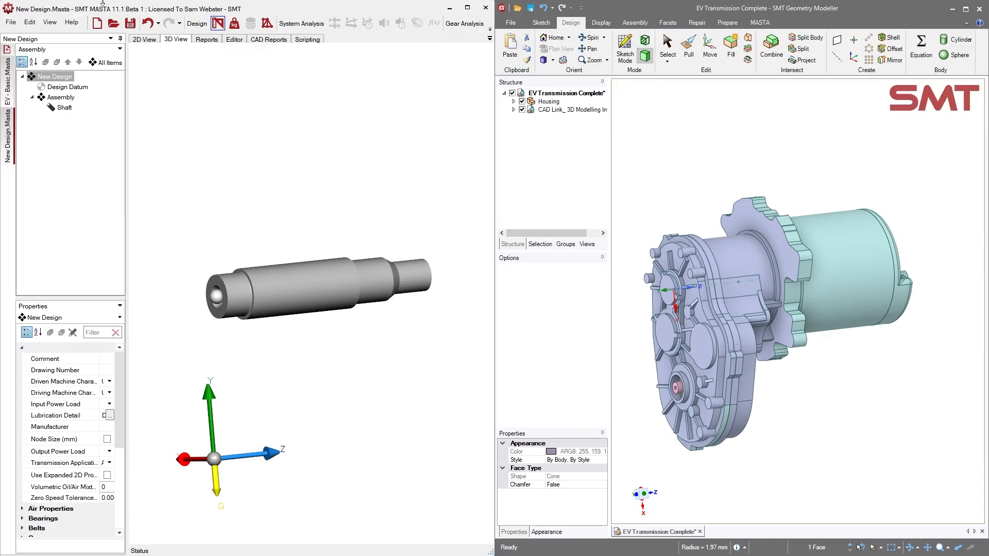
click(149, 41)
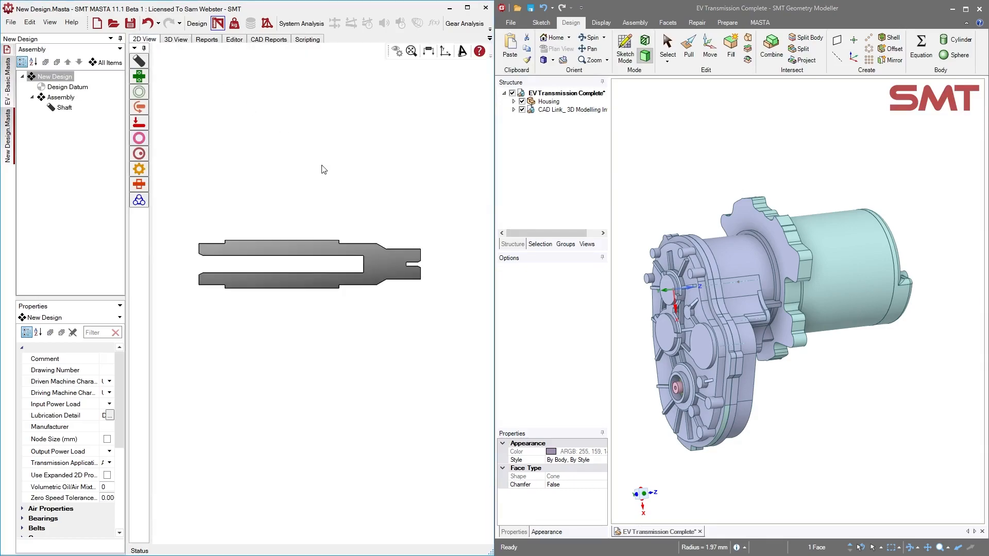
Hide the housing in the CAD model to expose the gears, shafts and bearings
click(704, 269)
key(ctrl+h)
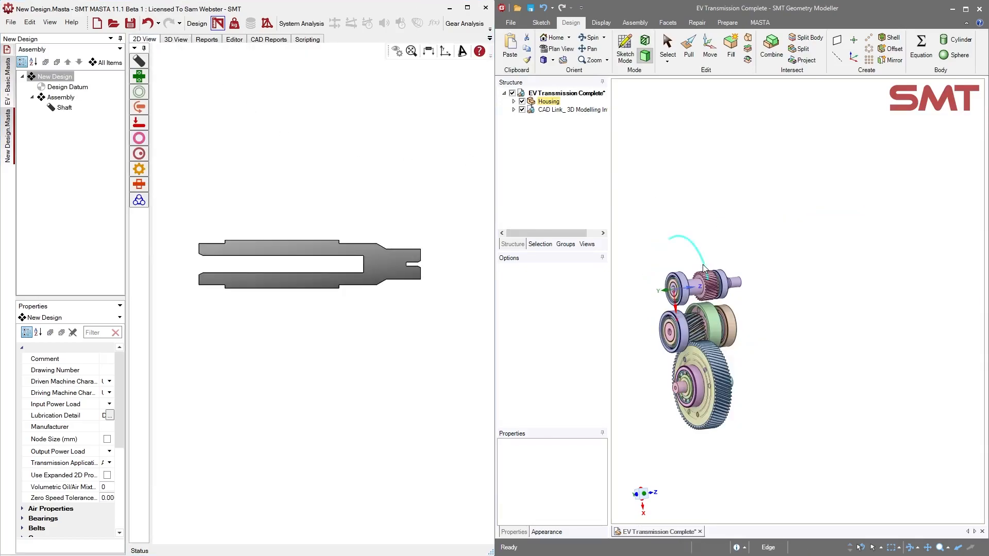
middle_drag(772, 351, 741, 303)
scroll(687, 291, up, 5)
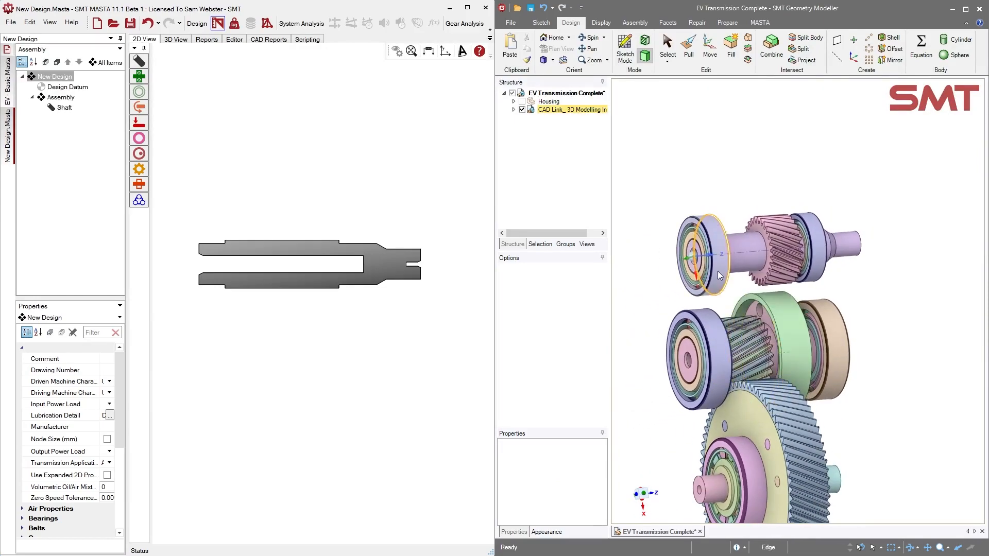
scroll(731, 242, up, 3)
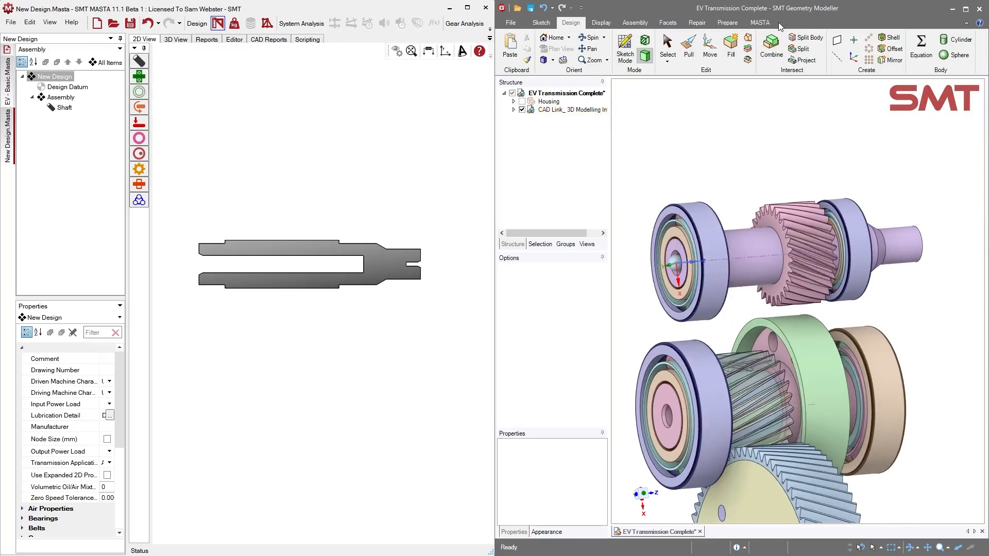
Define a rolling bearing from the CAD faces of the bearing at the shaft's hollow end: 30 mm bore, 72 mm outer diameter, 19 mm width
click(761, 23)
click(546, 47)
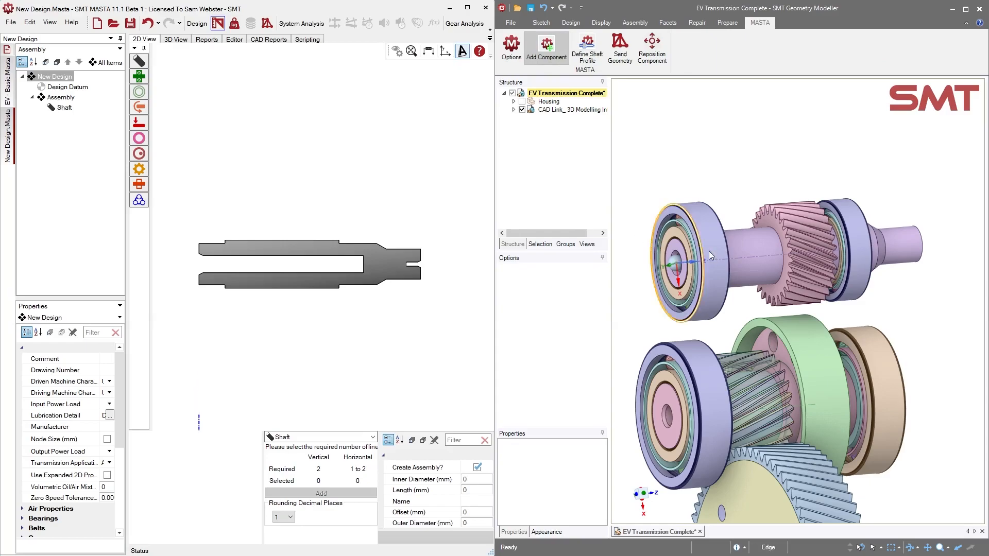
scroll(717, 258, up, 1)
middle_drag(717, 258, 745, 258)
click(658, 199)
click(654, 196)
click(628, 190)
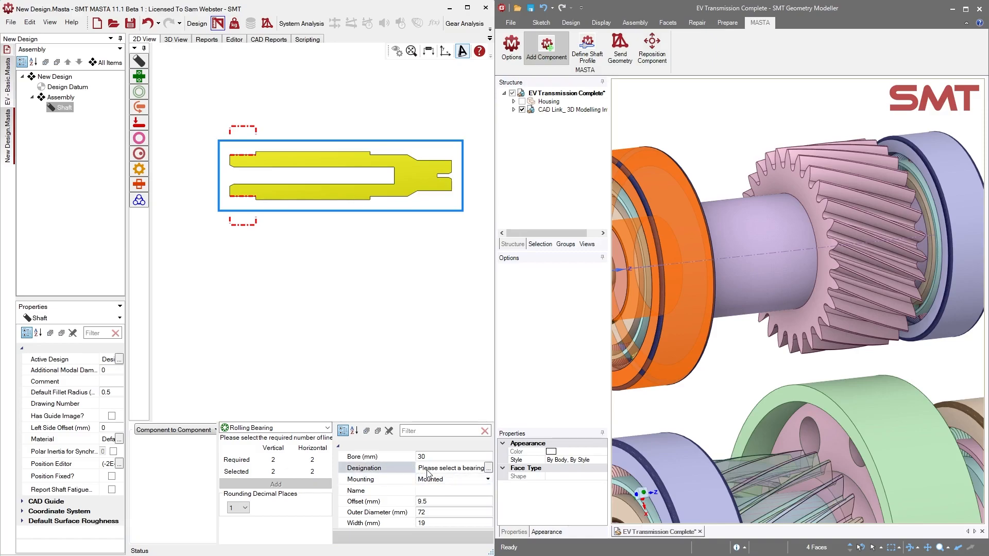
Choose the SKF 306 deep groove ball bearing as the designation and add it to the shaft
click(489, 468)
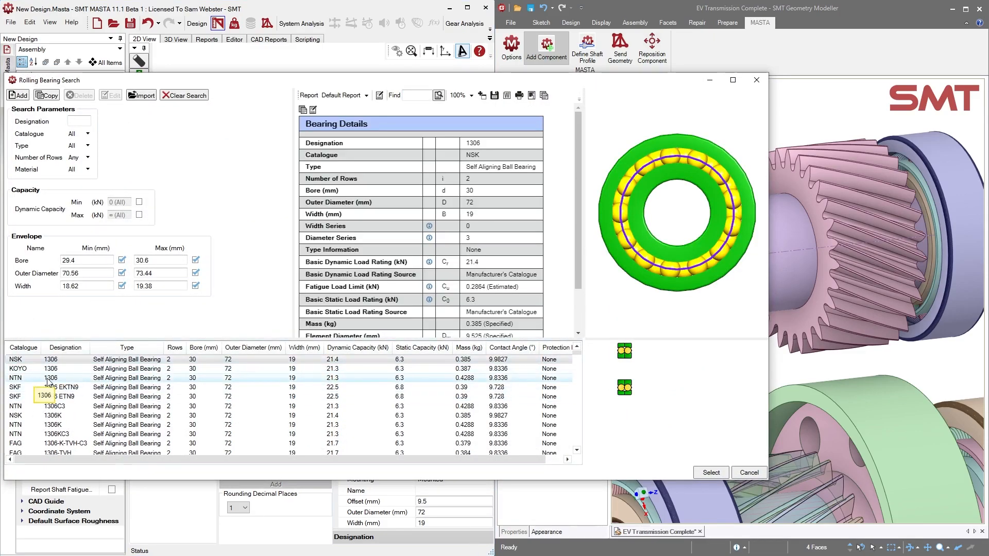
click(47, 379)
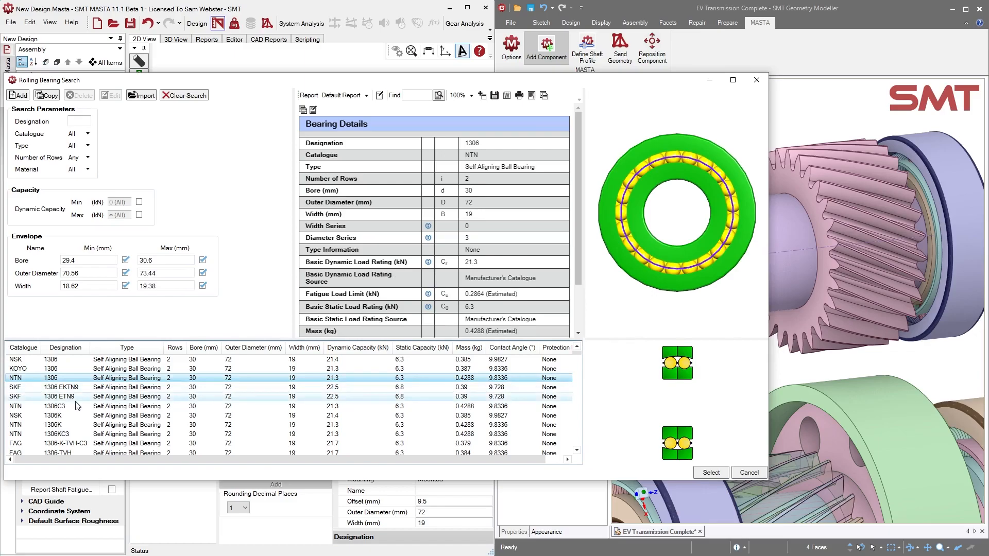
scroll(76, 401, down, 7)
click(49, 387)
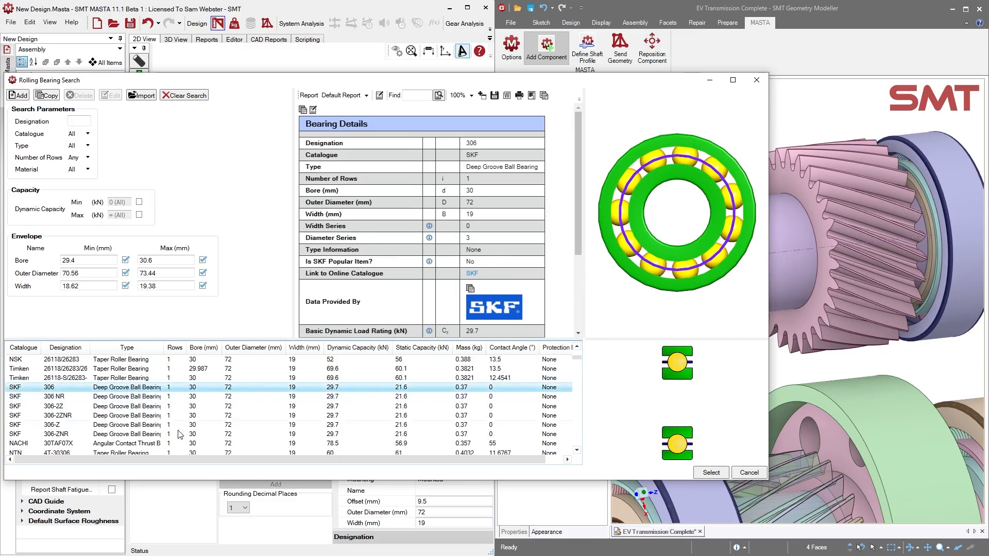
click(721, 470)
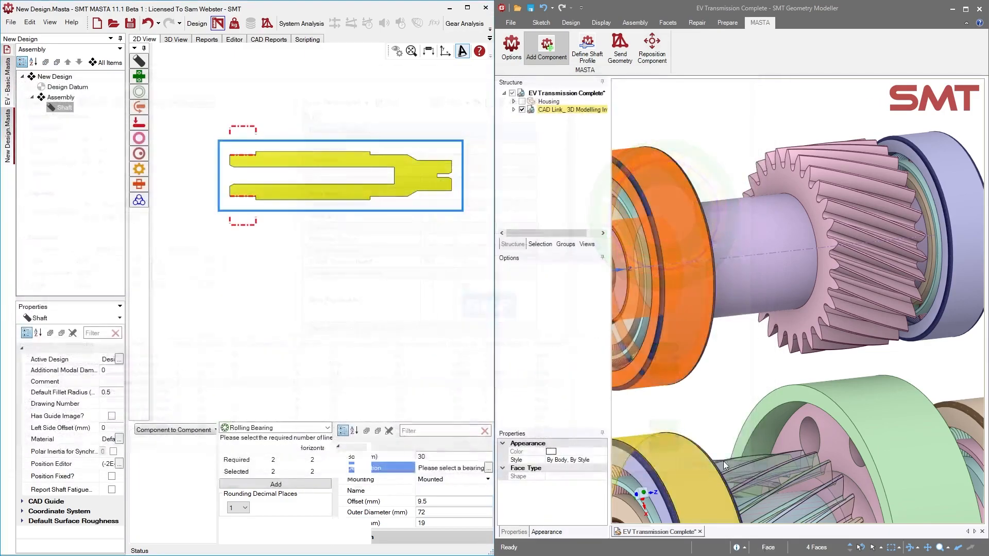
click(316, 483)
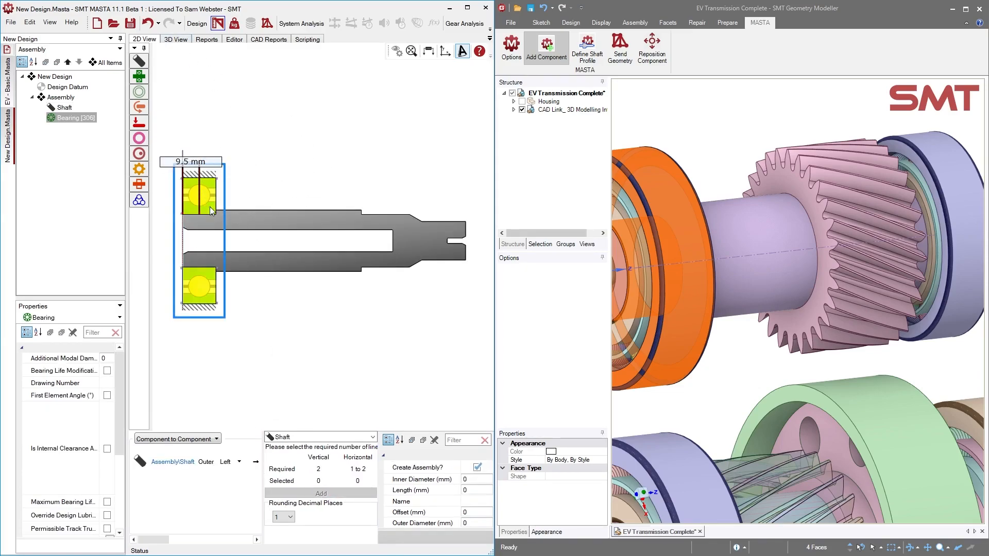
Inspect the bearing mounted on the shaft in 3D and return to the 2D view
middle_drag(243, 169, 258, 169)
click(175, 39)
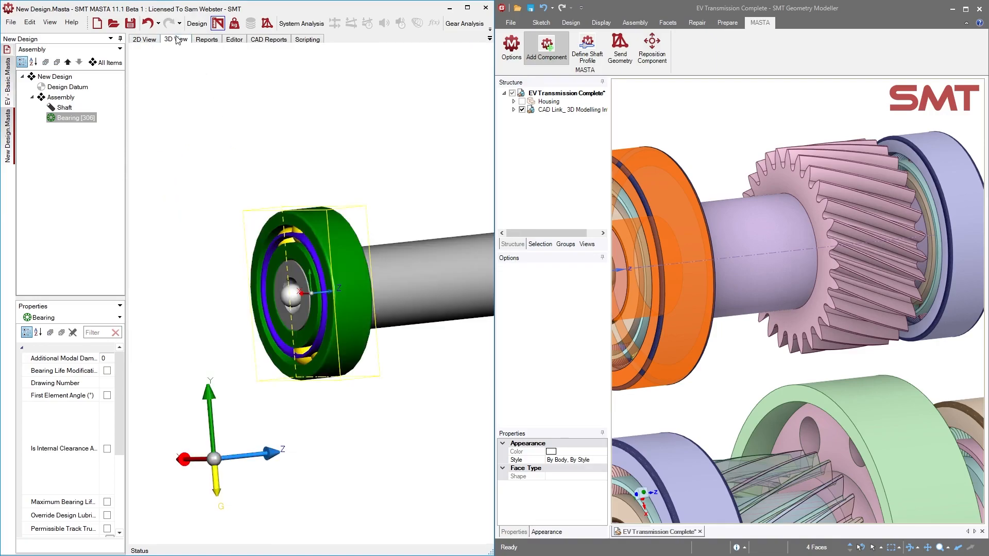
middle_drag(238, 334, 265, 334)
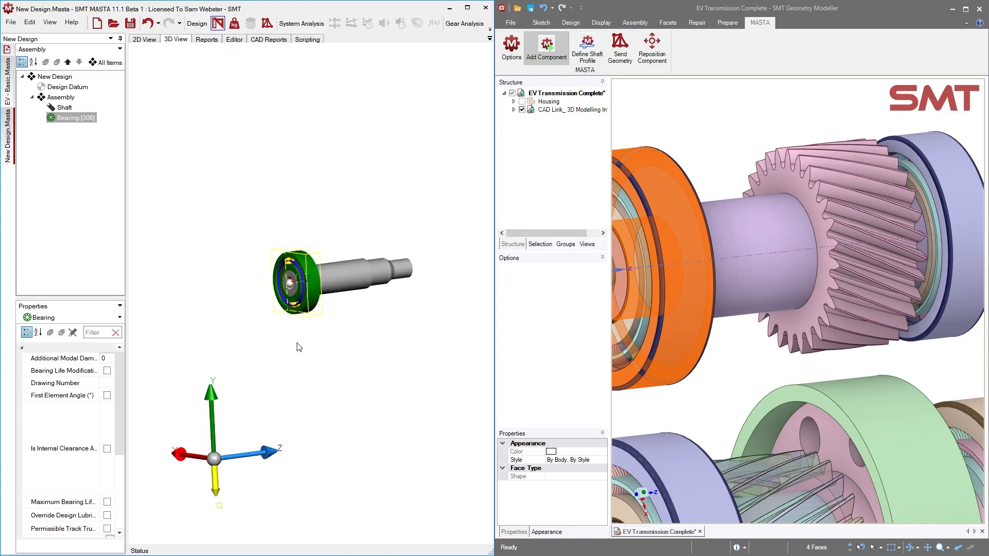
click(143, 40)
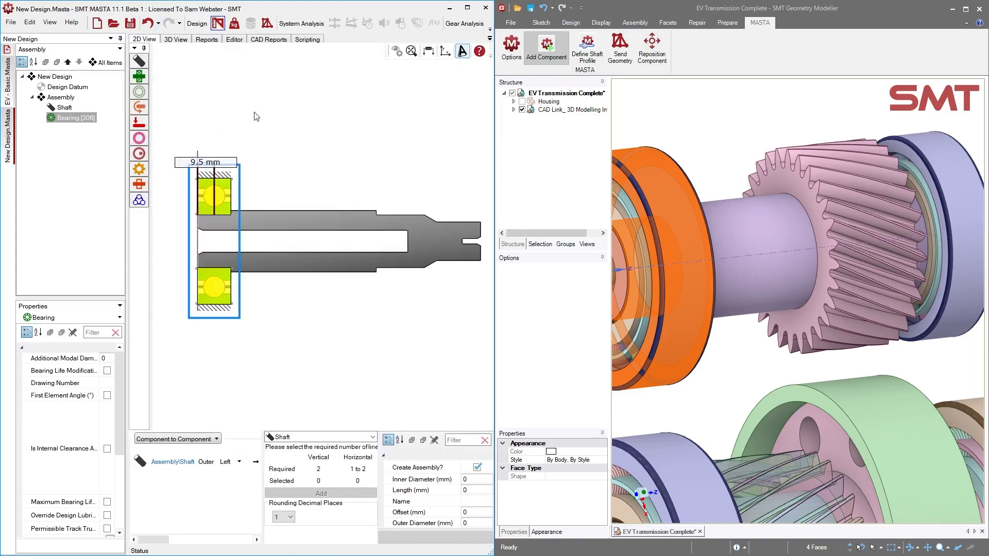
Add a cylindrical gear to the shaft from the two side faces of the CAD input pinion, at a 79 mm offset
click(708, 136)
shift+middle_drag(746, 243, 741, 187)
ctrl+middle_drag(740, 187, 703, 121)
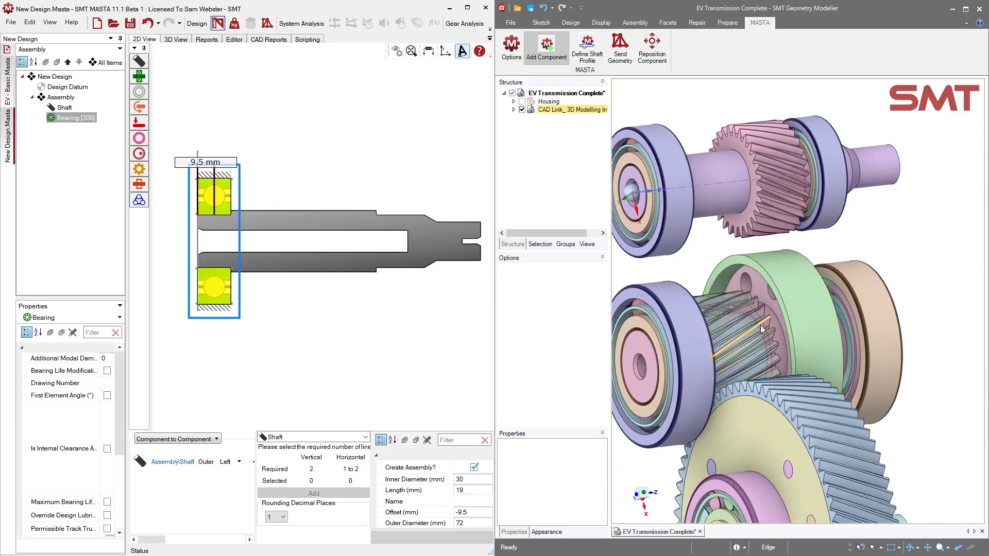
middle_drag(765, 288, 780, 286)
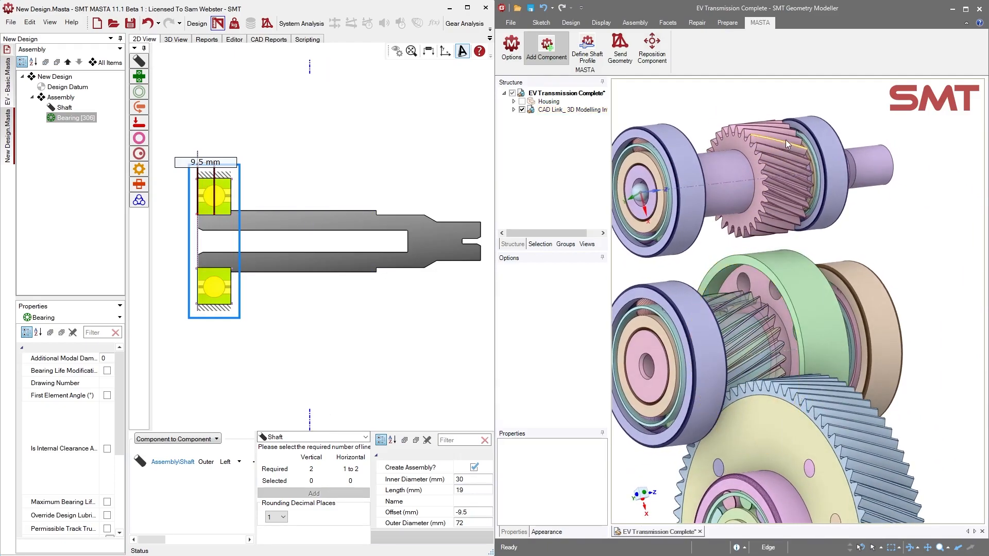
scroll(775, 129, up, 3)
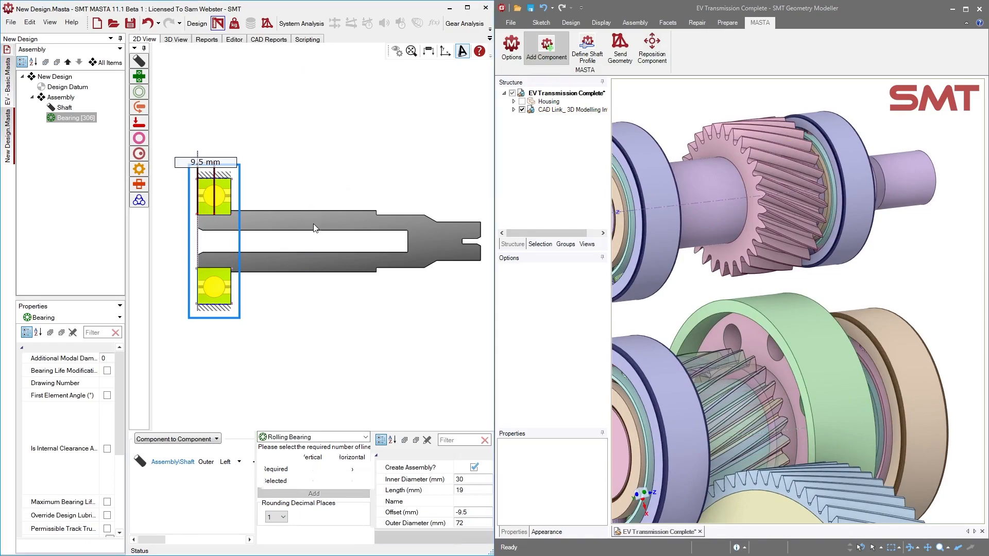
click(315, 222)
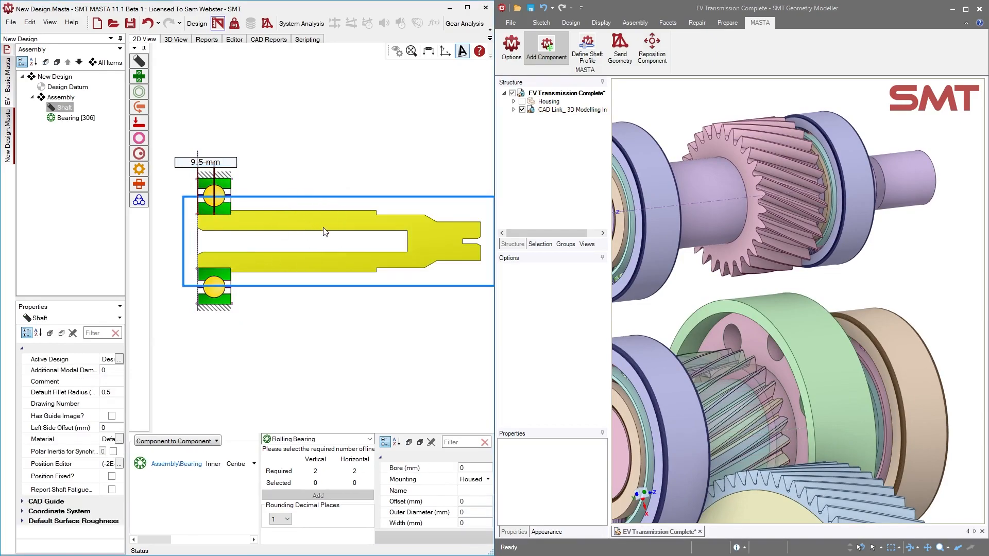
click(281, 439)
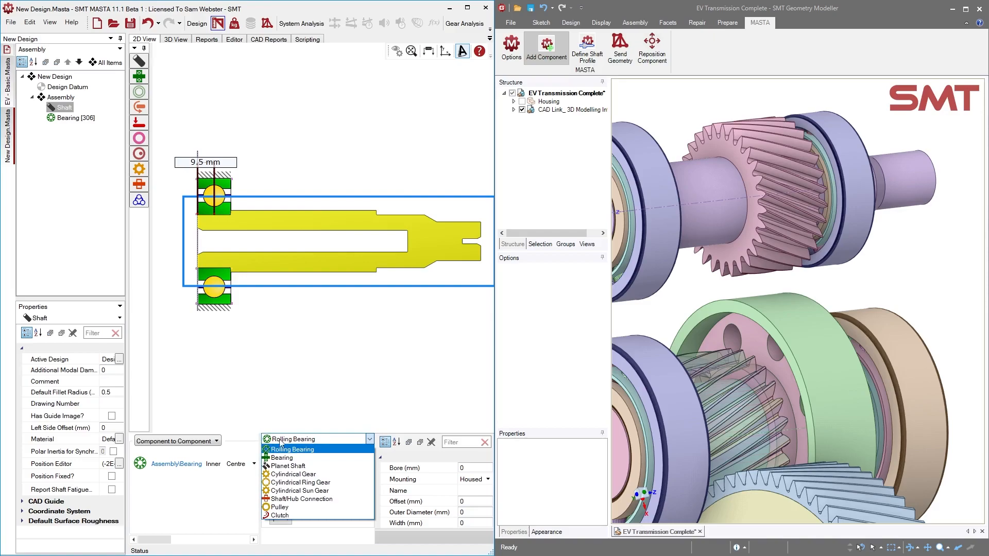
click(285, 475)
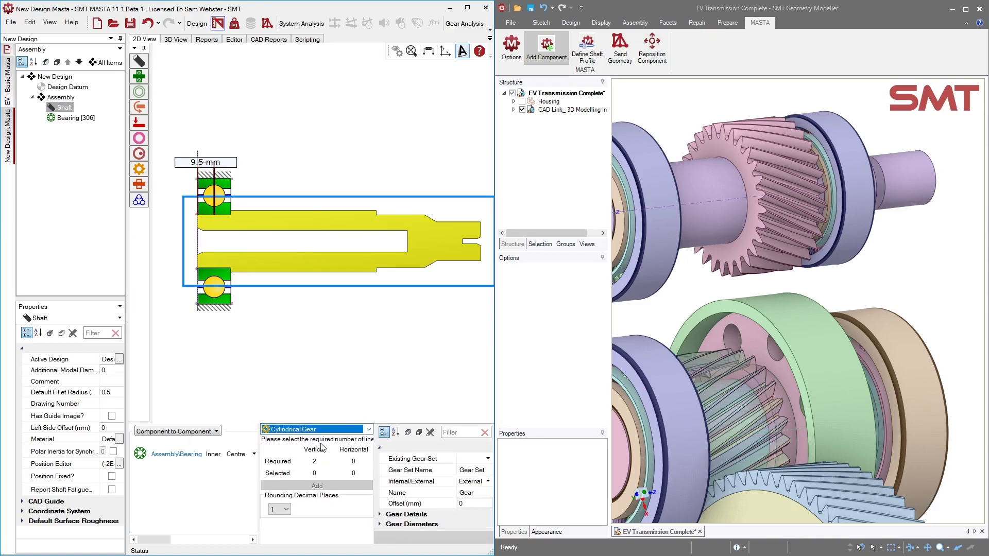
click(730, 150)
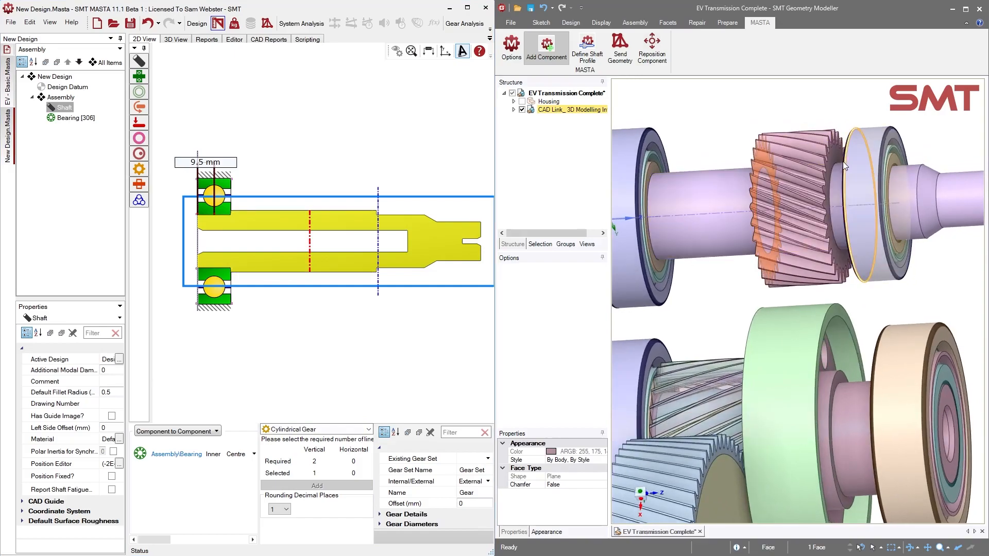
click(839, 152)
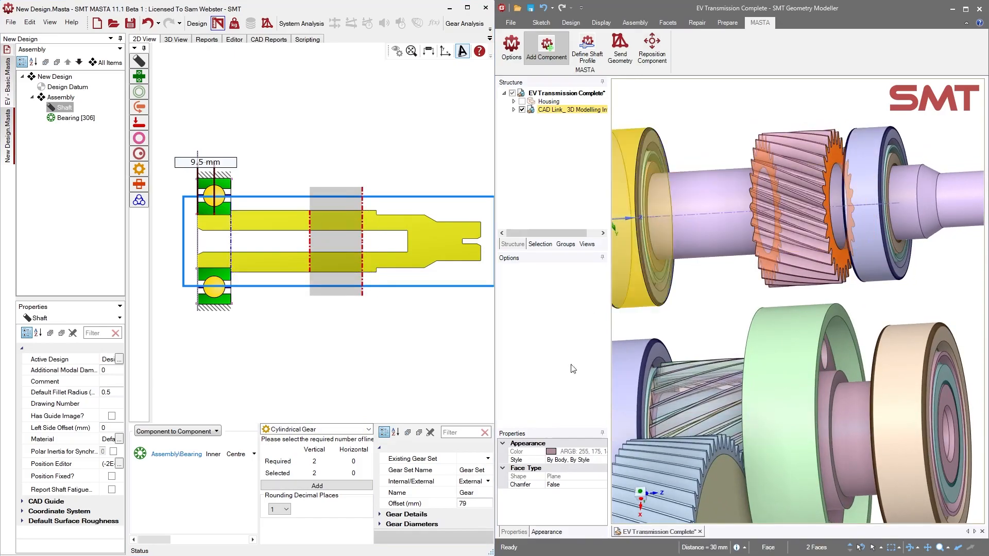
click(467, 504)
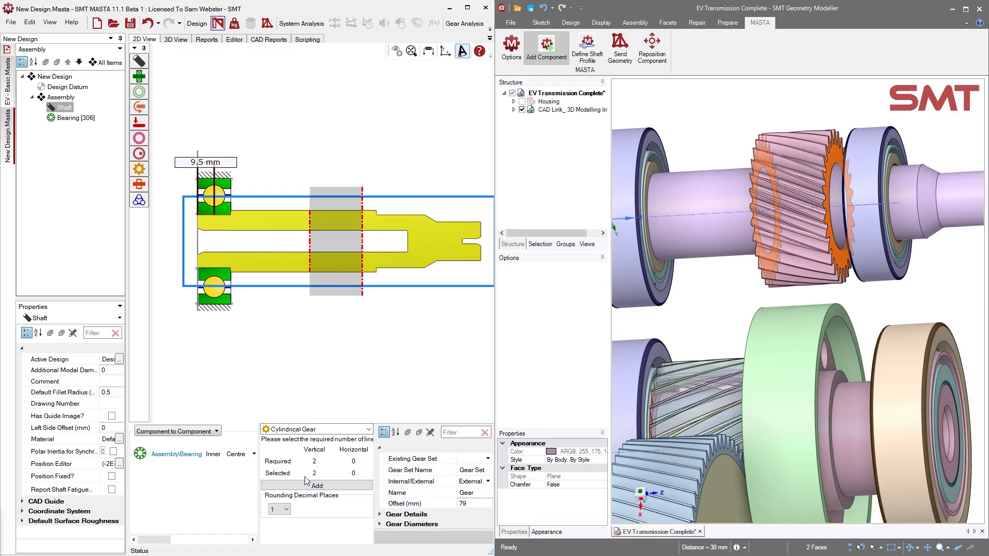
click(287, 483)
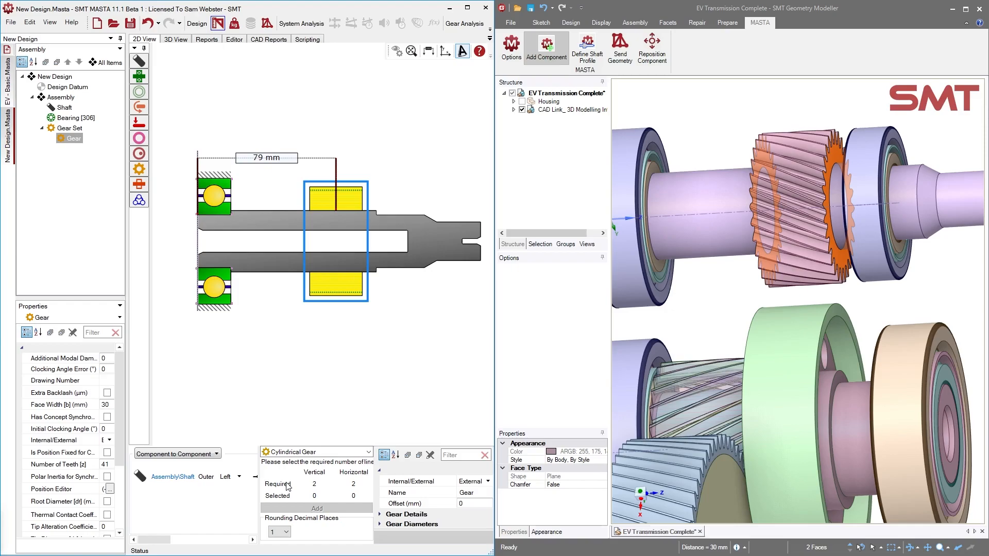
Add a second cylindrical gear from the two side faces of the large CAD gear wheel below the input pinion
click(781, 344)
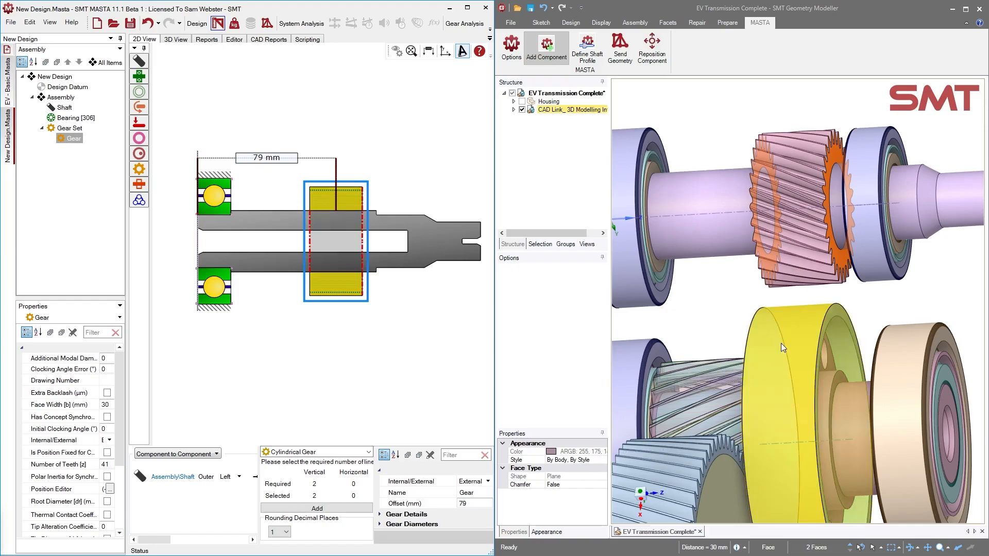
click(300, 453)
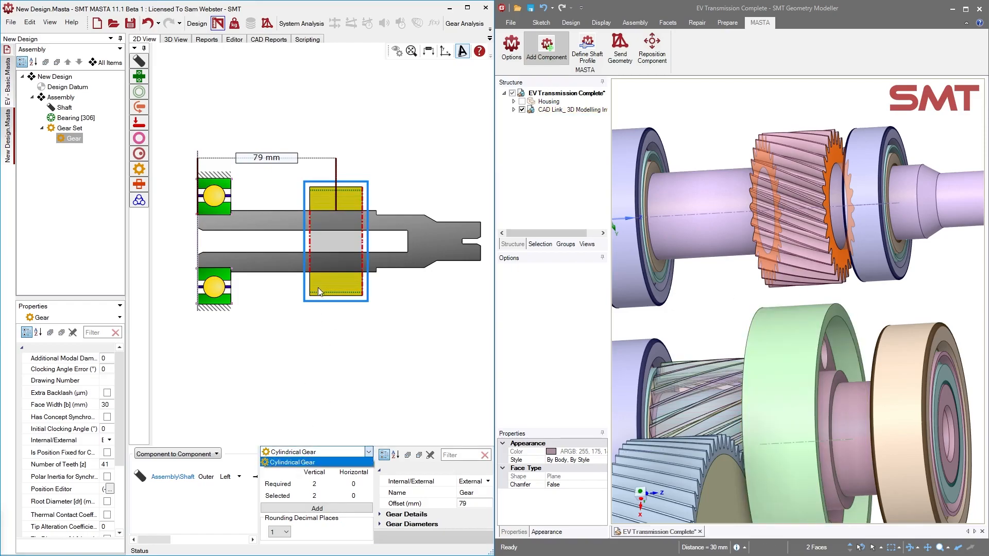
click(275, 463)
click(842, 315)
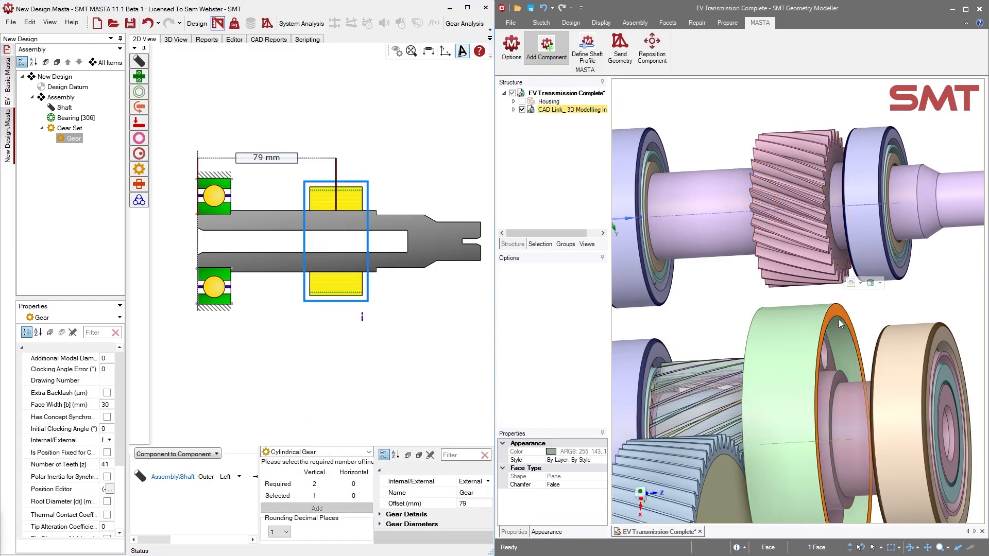
middle_drag(757, 335, 804, 346)
click(715, 331)
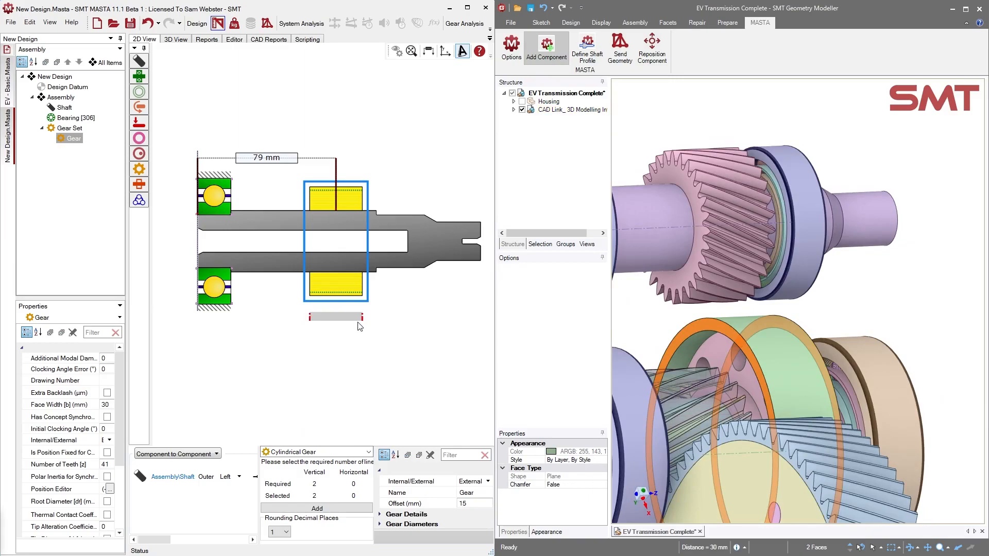
click(322, 508)
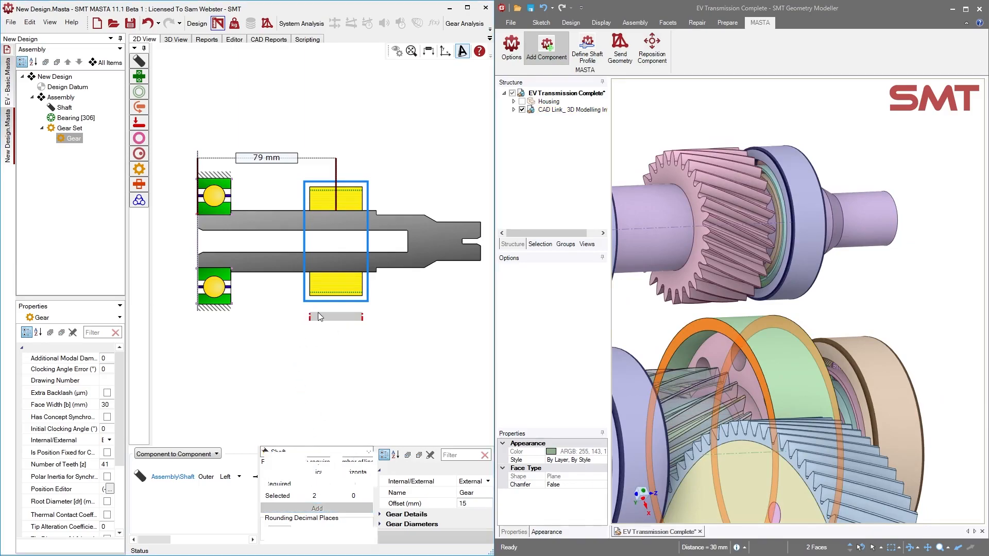
Inspect the gear pair, shaft and bearing in 3D from several angles
click(176, 43)
middle_drag(212, 341, 400, 353)
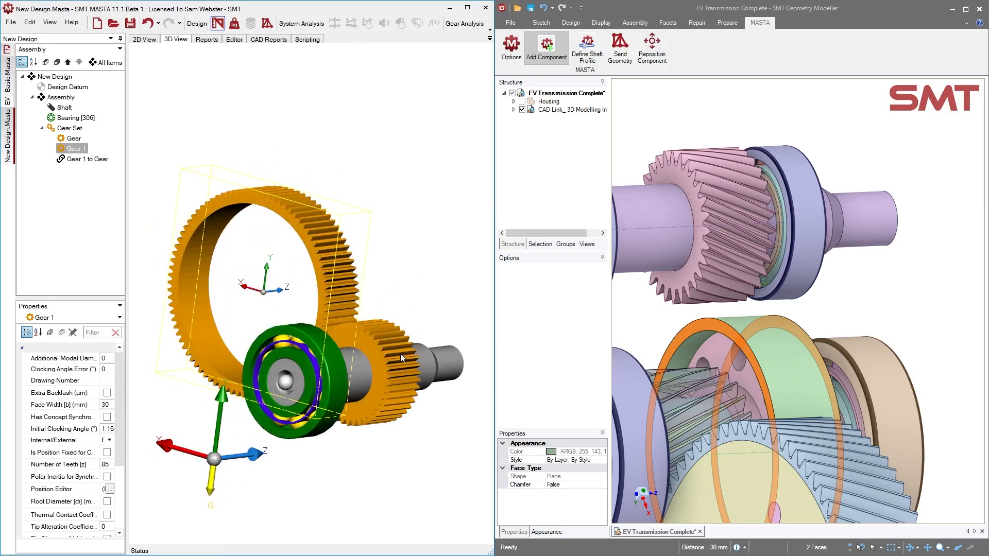
middle_drag(284, 344, 307, 294)
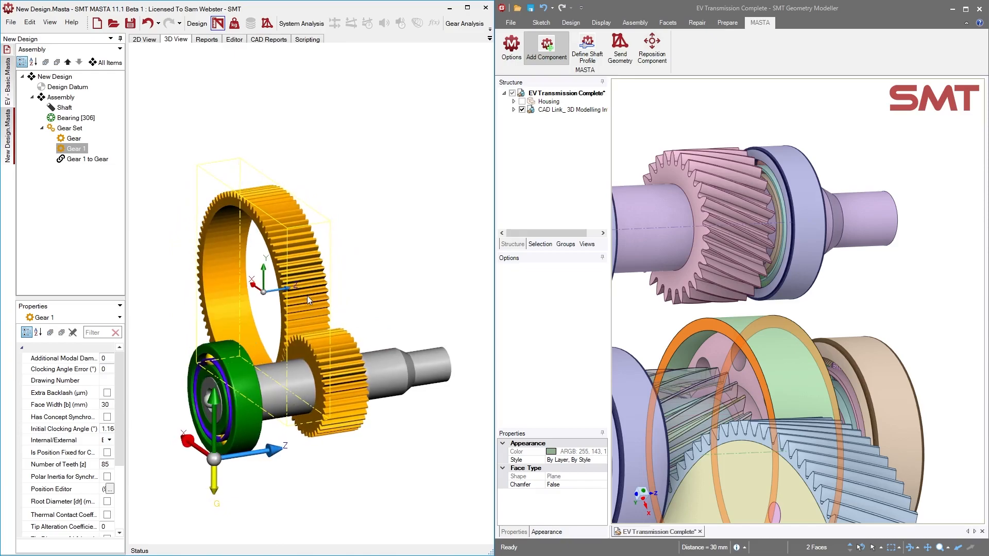
middle_drag(379, 332, 394, 302)
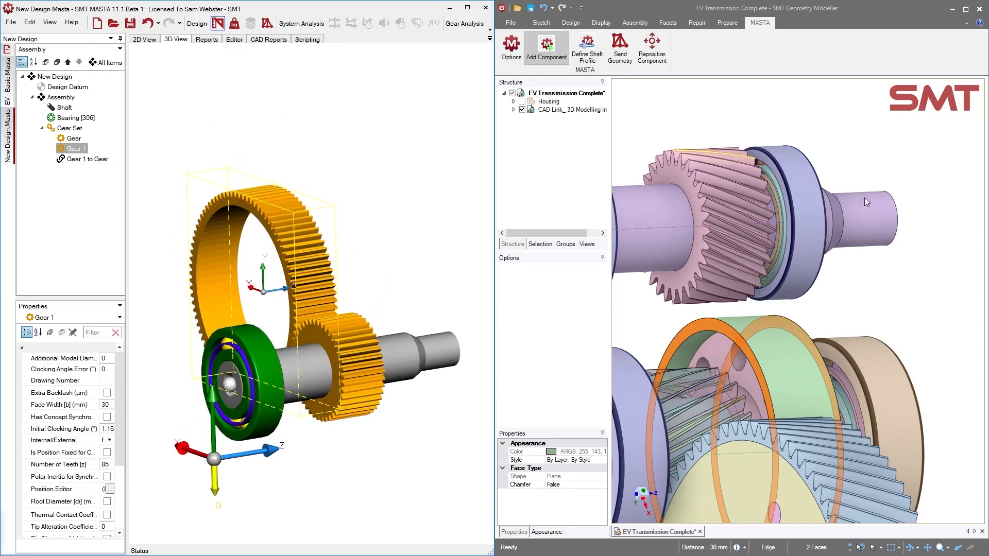
Clear the face selection and show all hidden CAD parts so that the complete housing is displayed
click(879, 153)
right_click(880, 153)
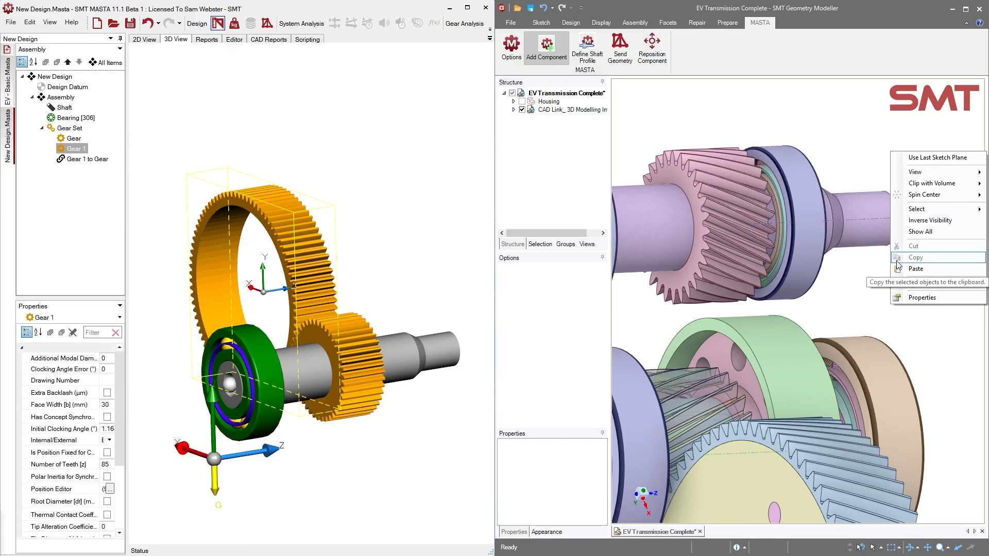
click(920, 231)
scroll(787, 222, down, 6)
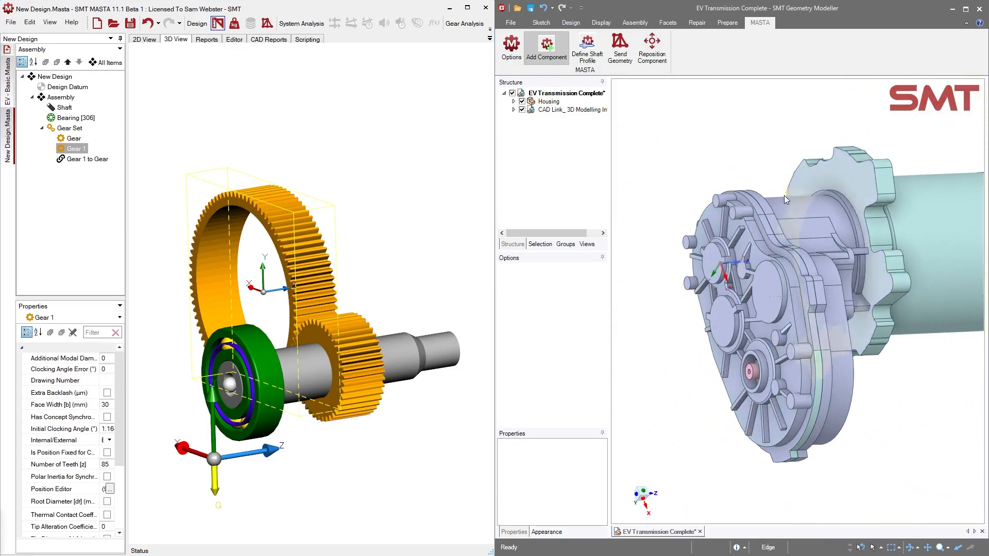
ctrl+middle_drag(879, 386, 818, 346)
scroll(813, 345, down, 1)
scroll(833, 323, up, 2)
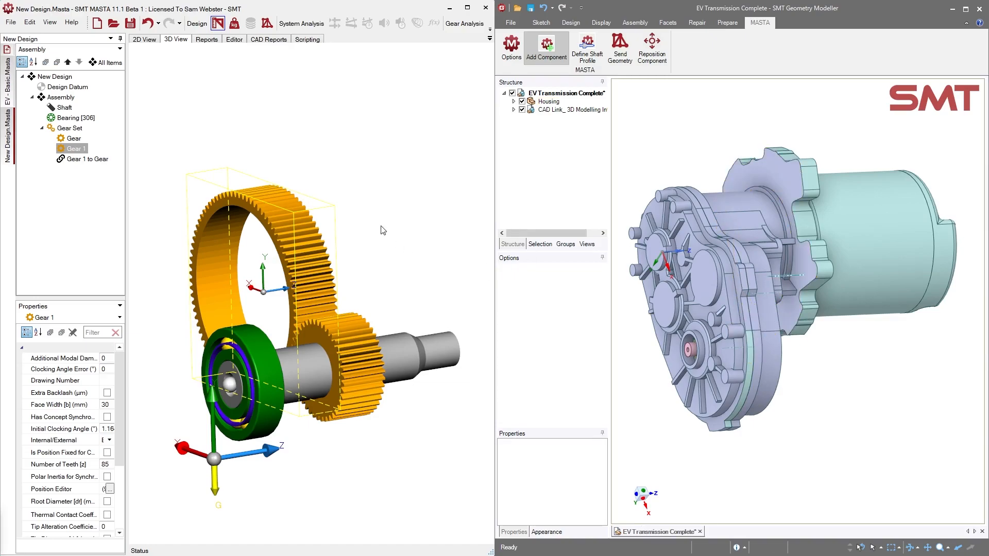
Switch to the EV - Basic.Masta design and delete its existing FE Part
click(32, 78)
click(8, 88)
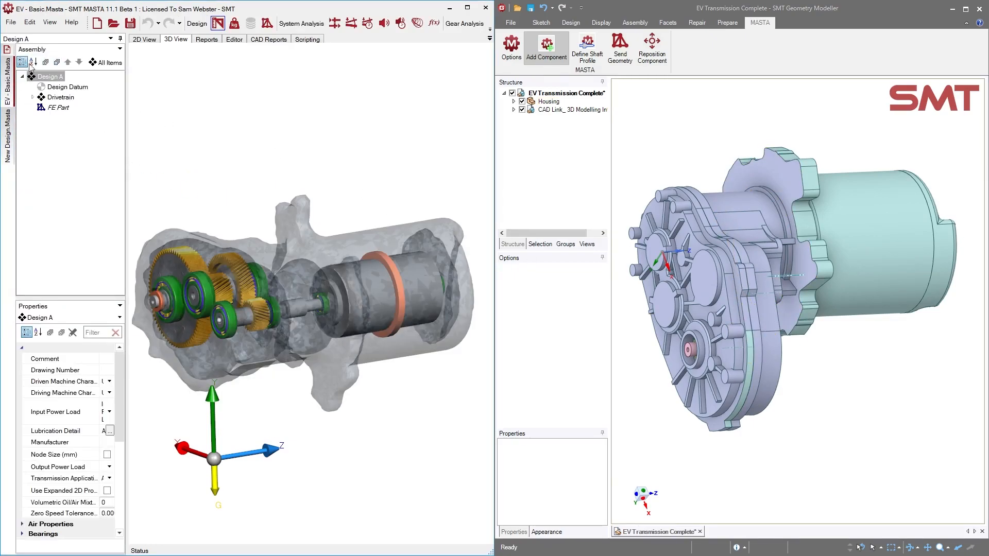
click(51, 108)
key(Delete)
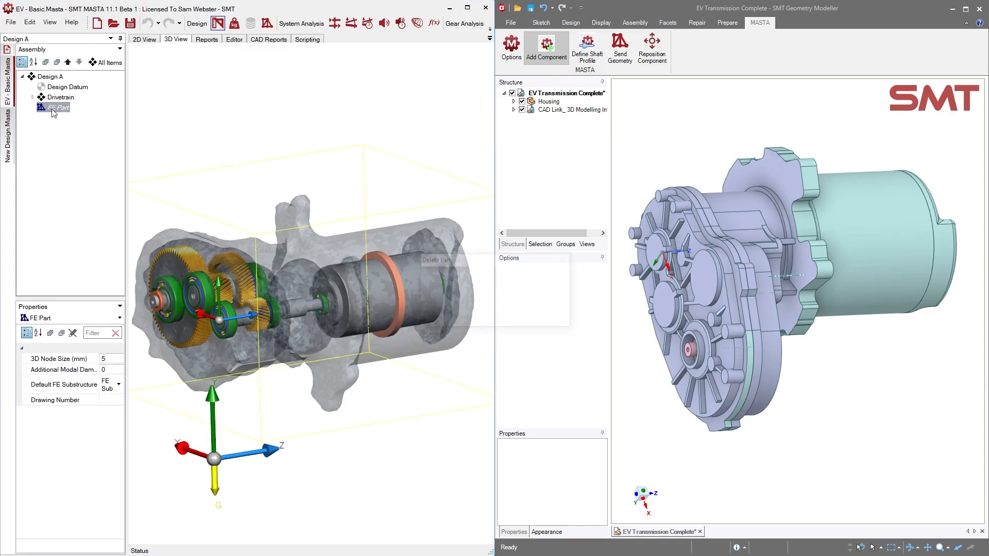
drag(223, 288, 276, 389)
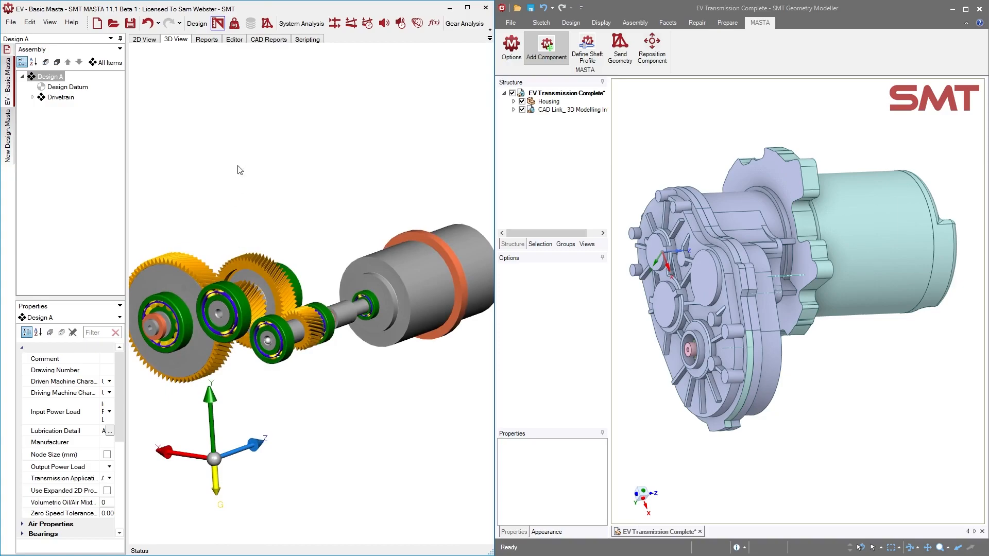
Select the whole housing body in the CAD model and send its geometry to MASTA with the Create New option
mouse_move(823, 362)
middle_down()
mouse_move(791, 366)
mouse_move(837, 400)
mouse_move(783, 375)
mouse_move(835, 403)
middle_up()
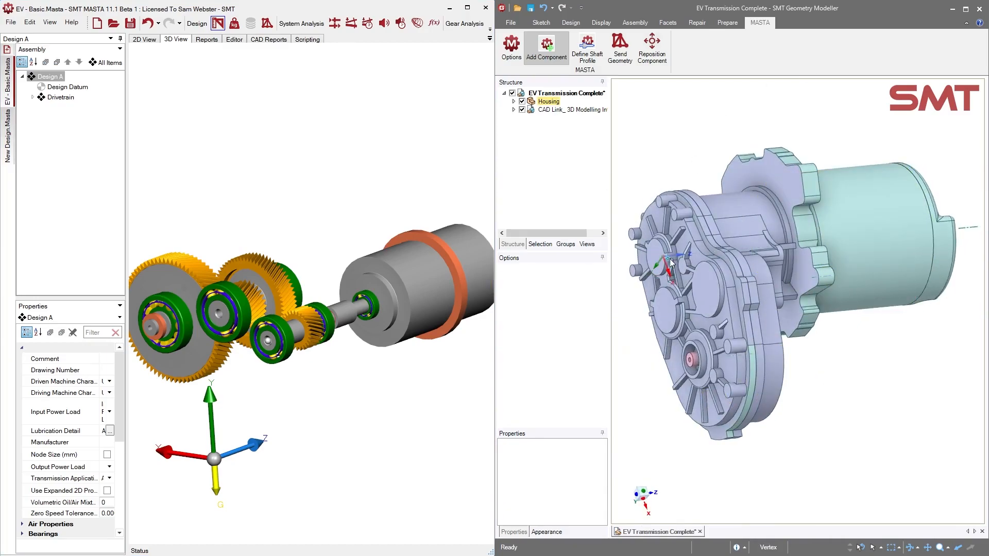
click(726, 211)
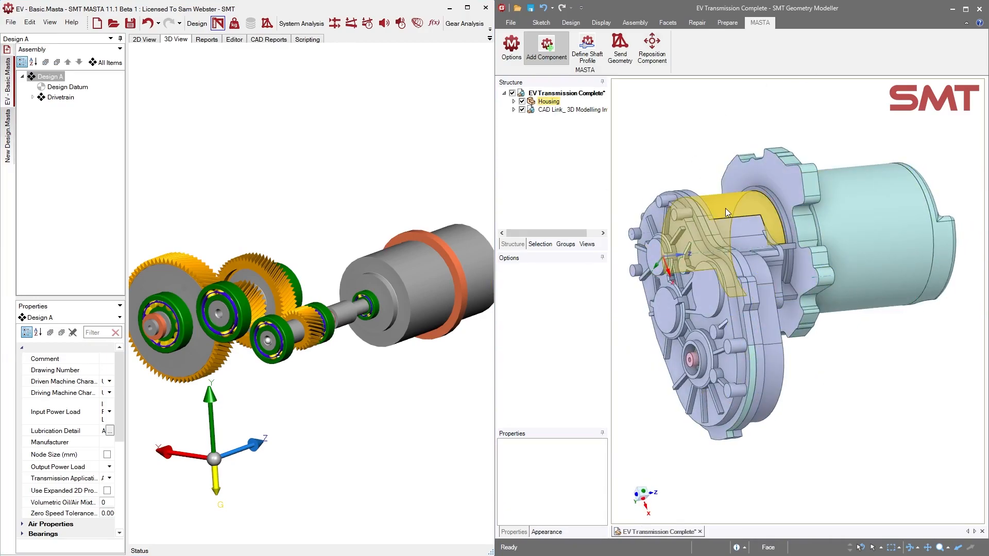
triple_click(725, 208)
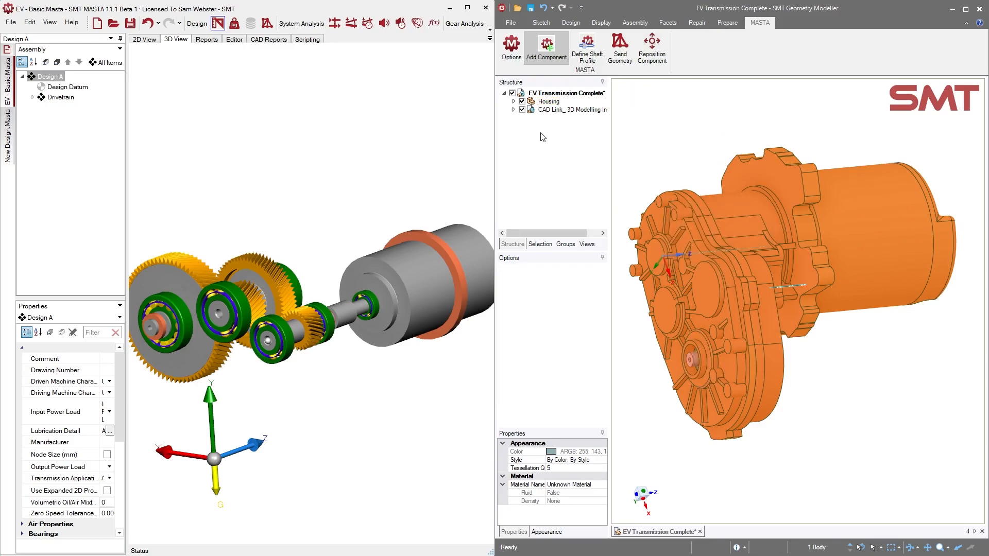
click(621, 52)
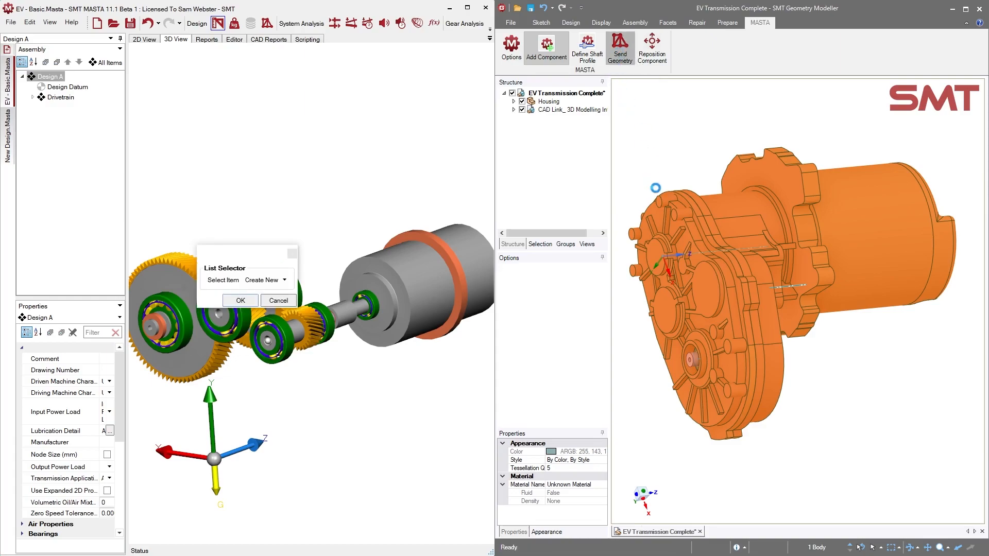
click(285, 281)
click(286, 289)
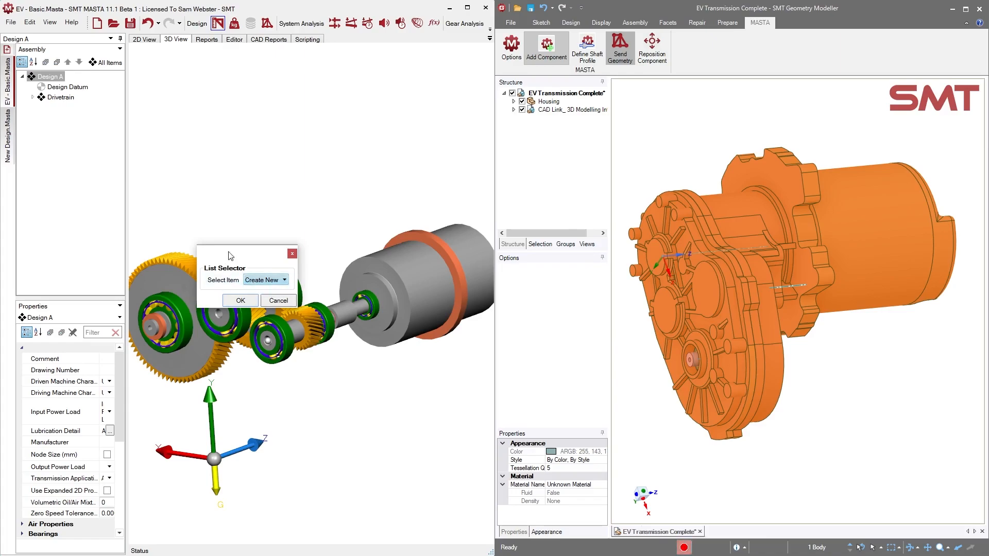
click(249, 280)
click(242, 296)
click(240, 301)
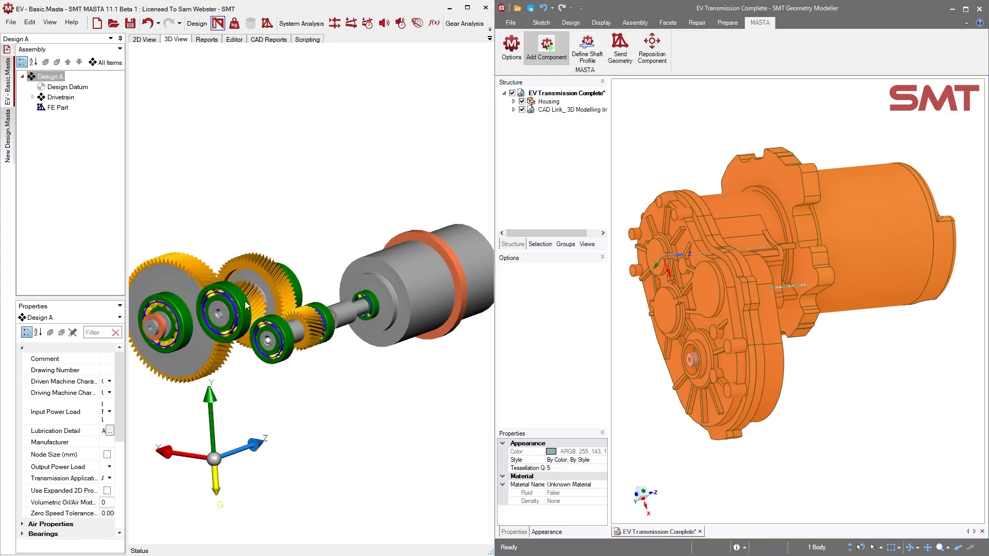
Open the FE part setup and examine the imported housing surface mesh from several angles
click(267, 23)
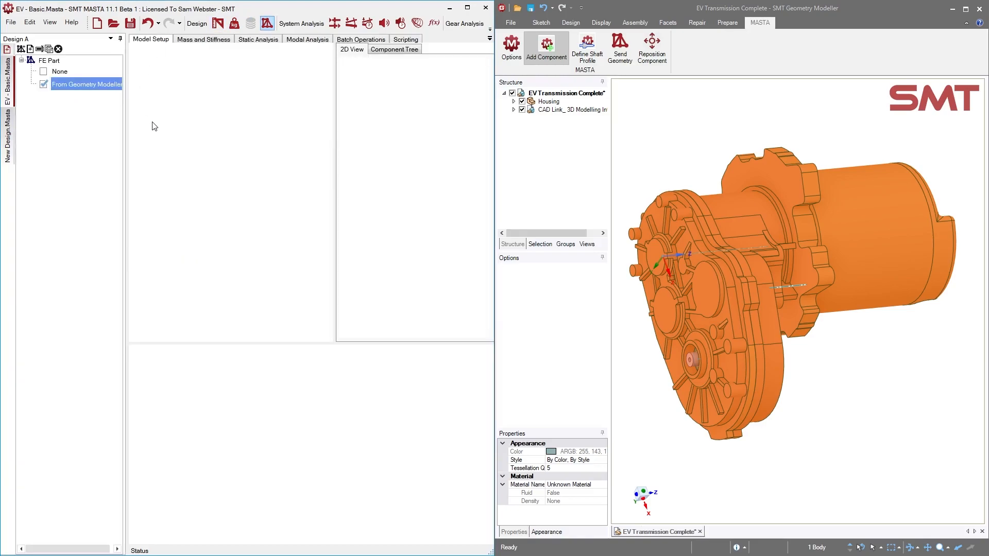
middle_drag(261, 252, 245, 278)
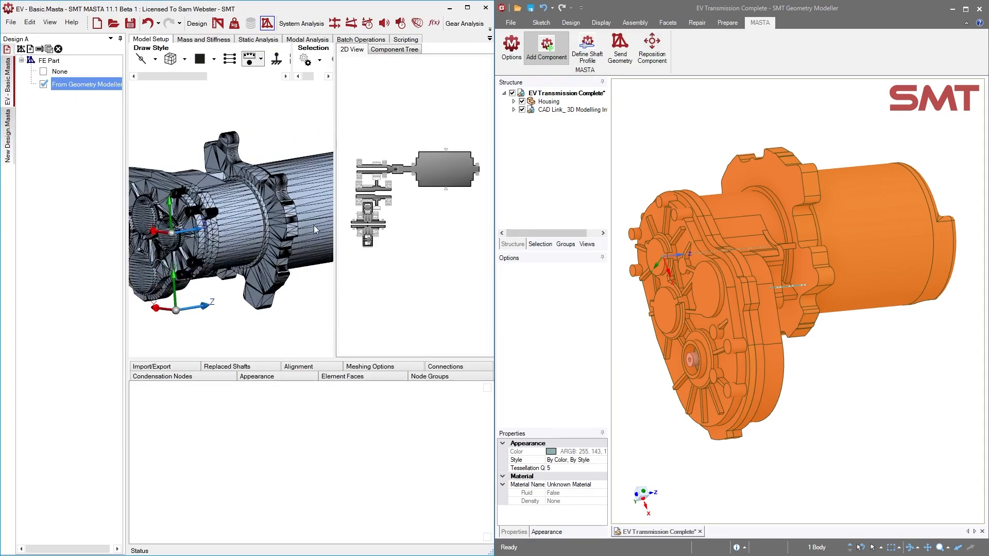
scroll(245, 278, down, 5)
mouse_move(126, 253)
mouse_down()
mouse_move(75, 234)
mouse_move(114, 241)
mouse_up()
scroll(207, 236, up, 5)
middle_drag(212, 242, 227, 270)
scroll(228, 270, up, 2)
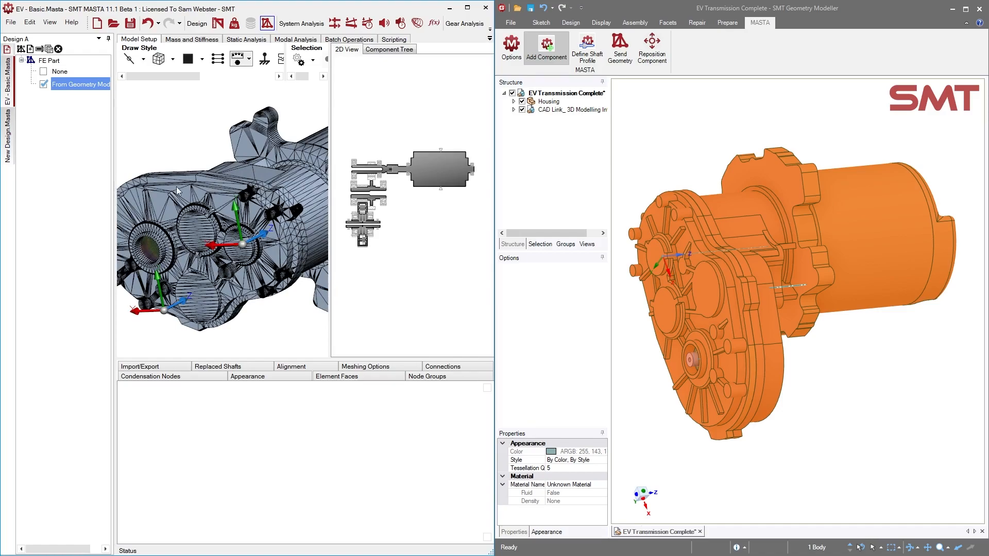
scroll(166, 202, down, 3)
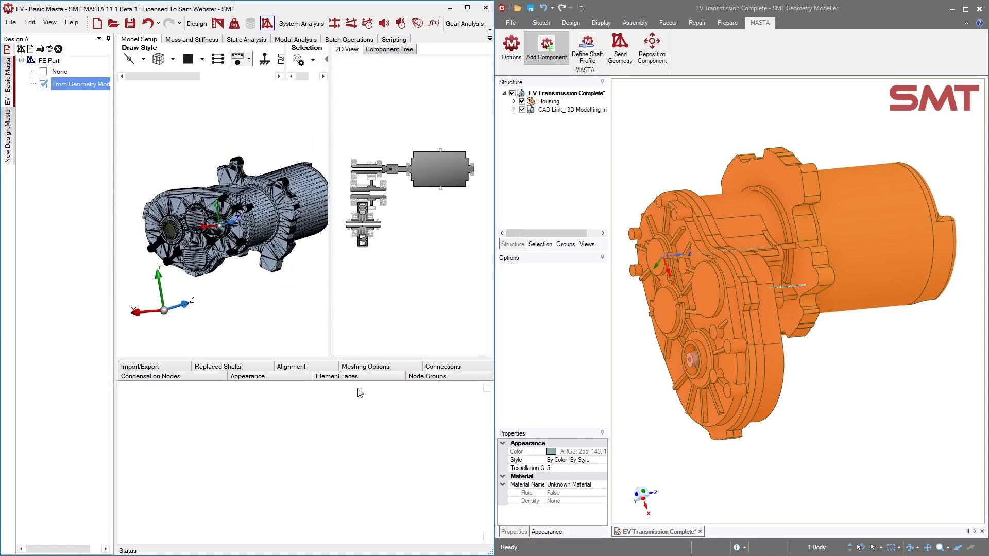
Set the meshing element size to 20 mm and try to create the FE volume mesh of the housing
click(359, 367)
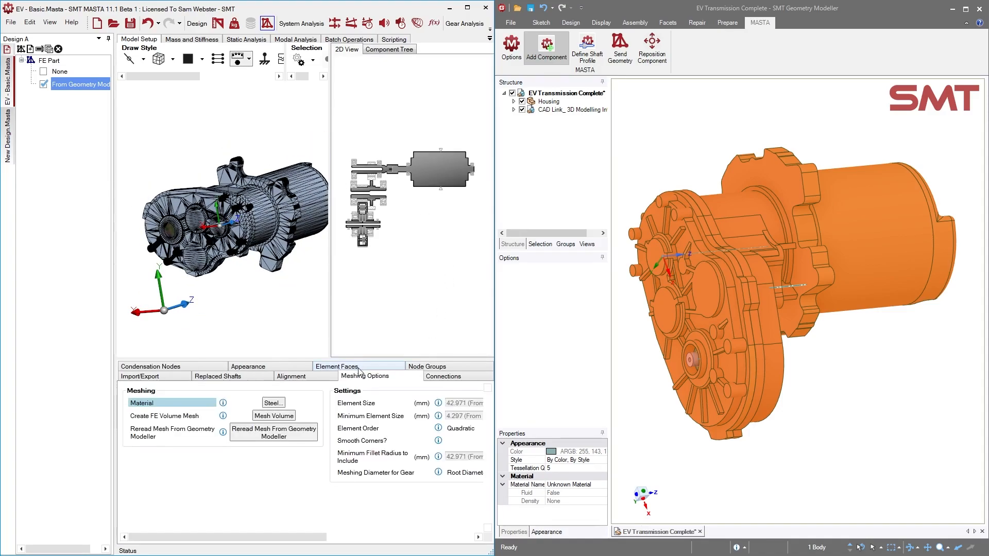
click(455, 394)
text(20)
drag(311, 540, 406, 546)
click(446, 417)
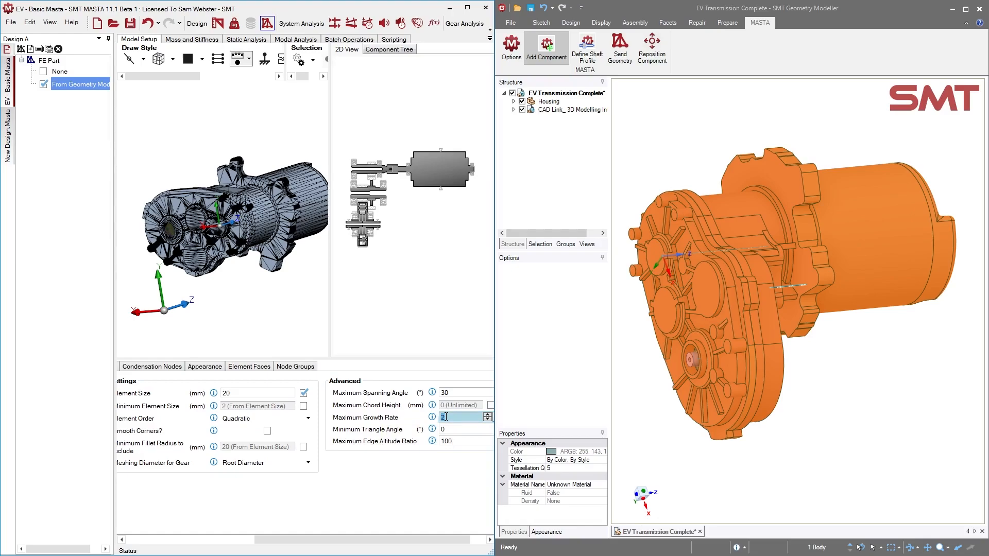
drag(354, 540, 253, 540)
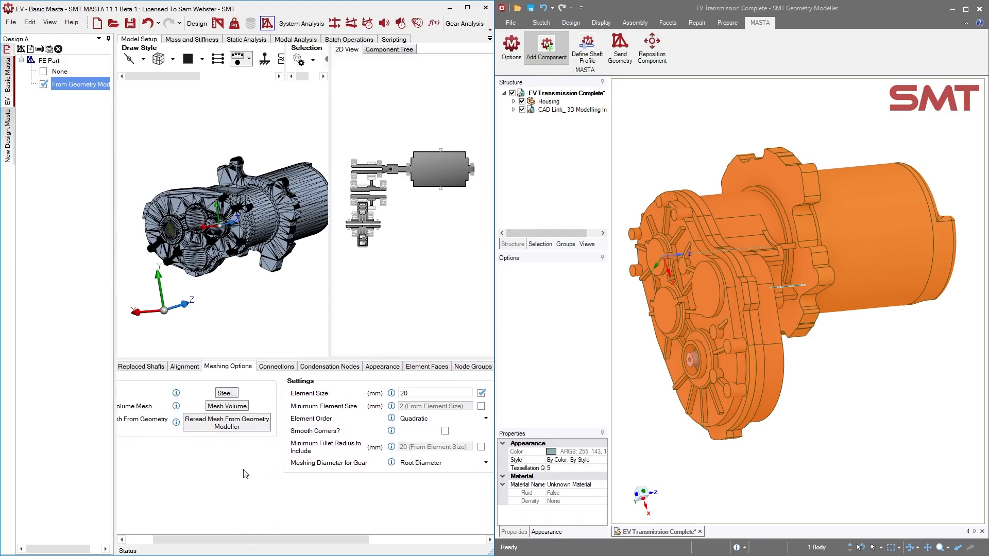
click(227, 407)
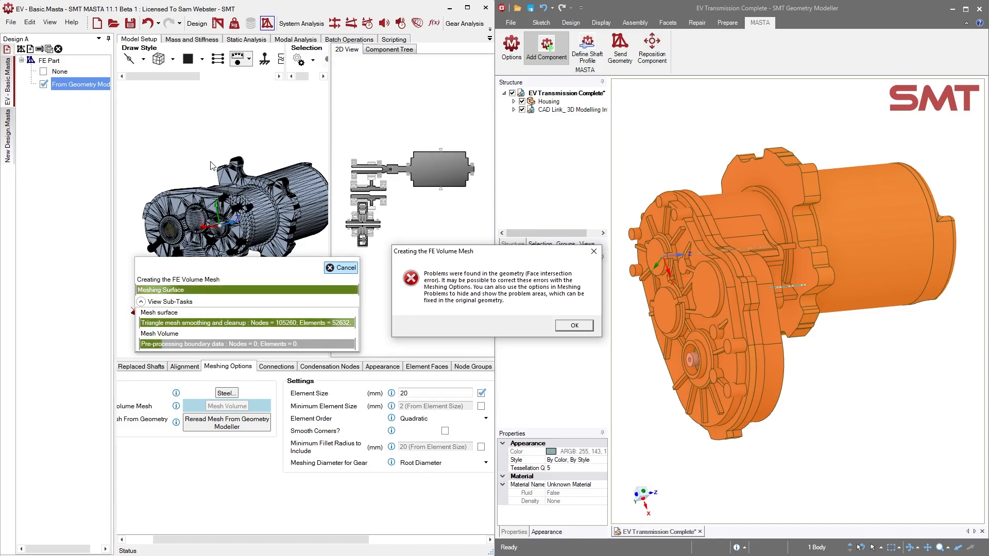
click(567, 330)
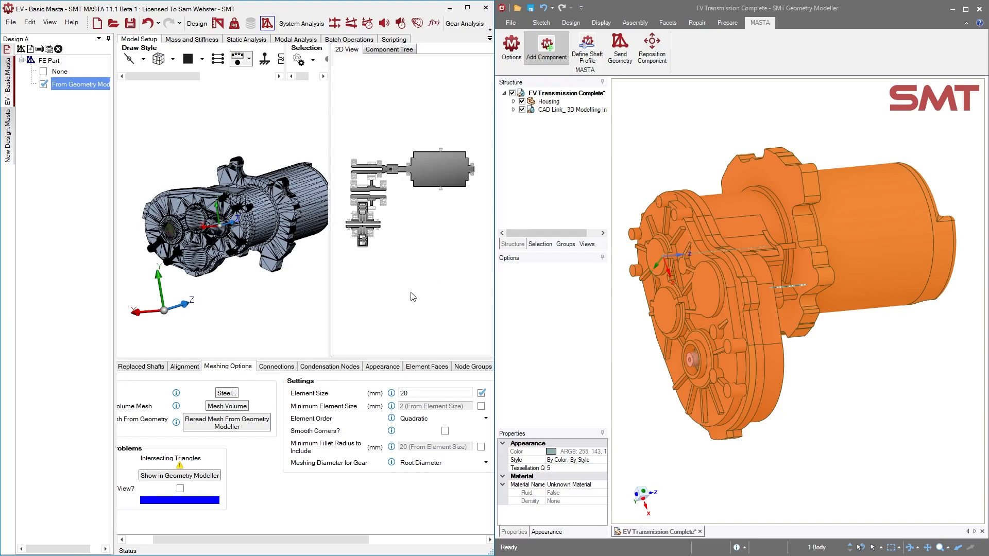
Show the intersecting triangles in the 3D view and inspect where they lie on the housing mesh
drag(284, 540, 232, 540)
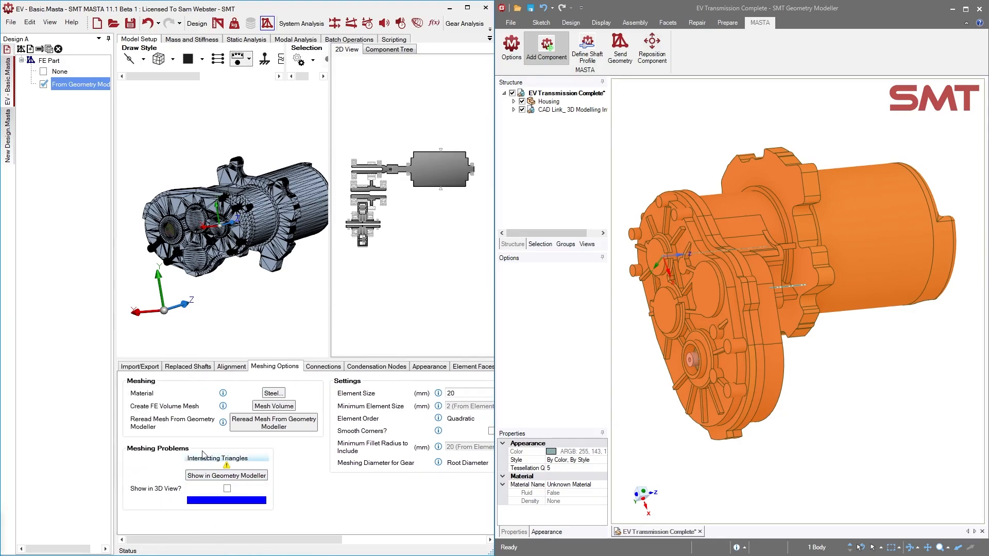
click(226, 490)
middle_drag(274, 292, 209, 277)
scroll(248, 174, up, 5)
mouse_move(214, 226)
middle_down()
mouse_move(373, 308)
mouse_move(181, 207)
mouse_move(268, 262)
mouse_move(339, 246)
mouse_move(257, 224)
mouse_move(194, 222)
middle_up()
scroll(182, 206, down, 5)
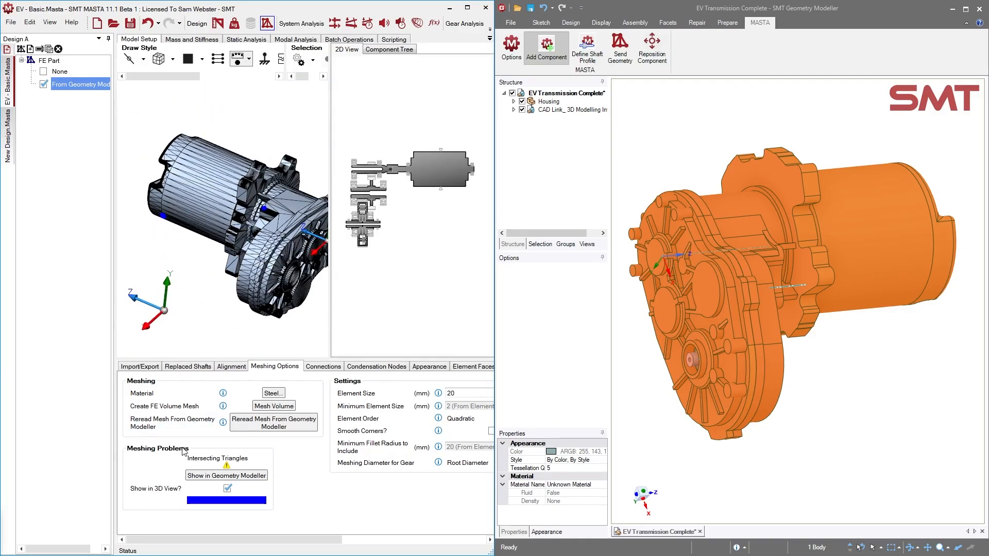
Show the intersecting triangles in Geometry Modeller and examine the problem area beside the housing's scalloped flange up close
click(209, 476)
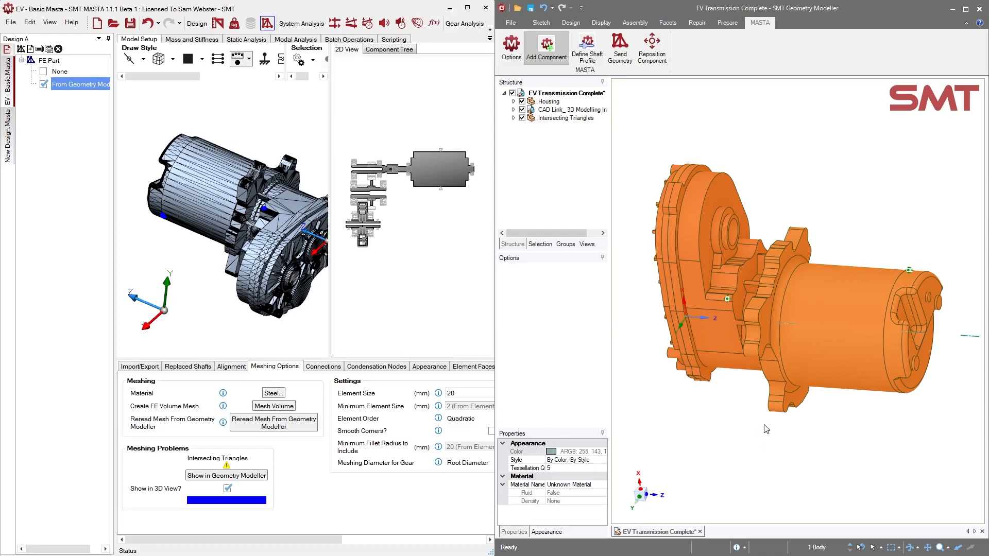
middle_drag(779, 427, 763, 450)
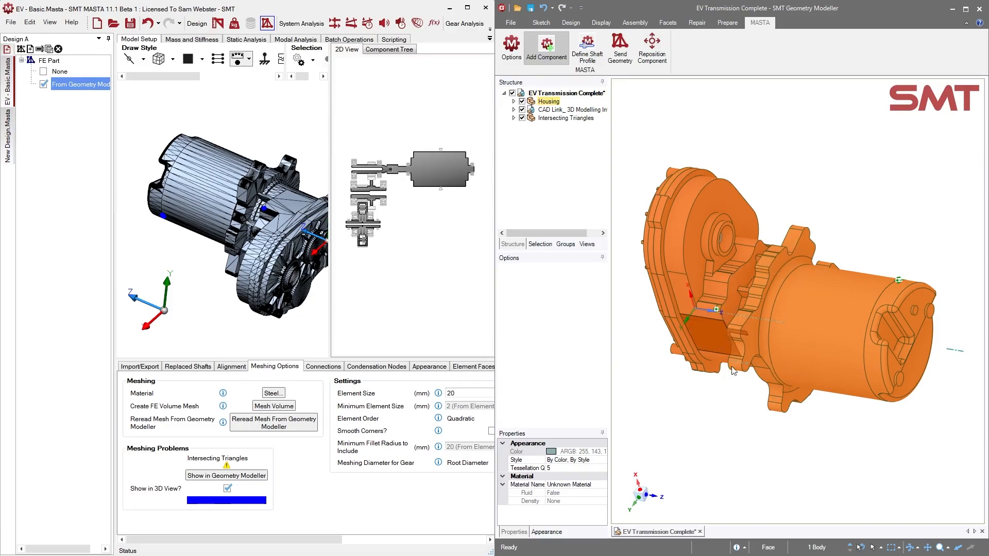
scroll(712, 313, up, 2)
scroll(714, 312, up, 5)
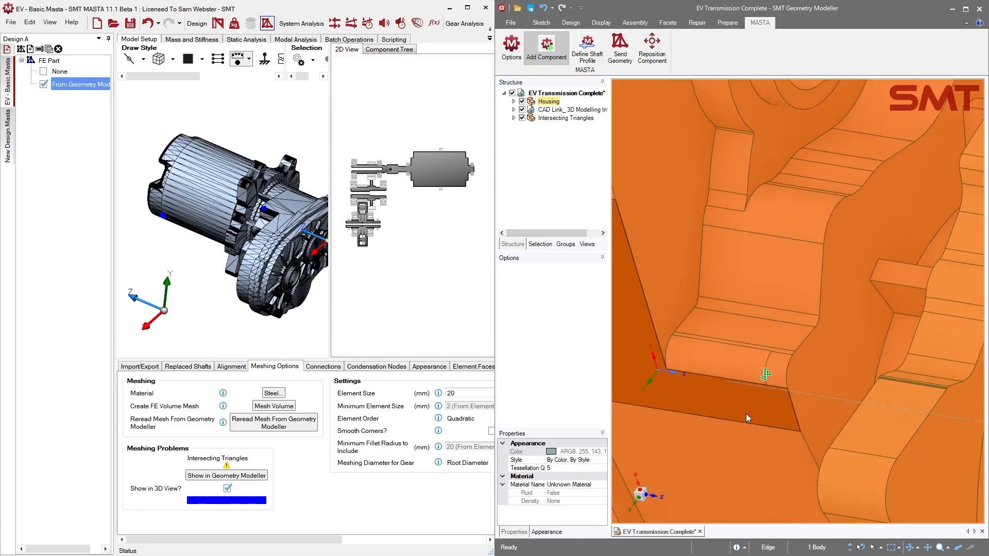
scroll(731, 329, up, 4)
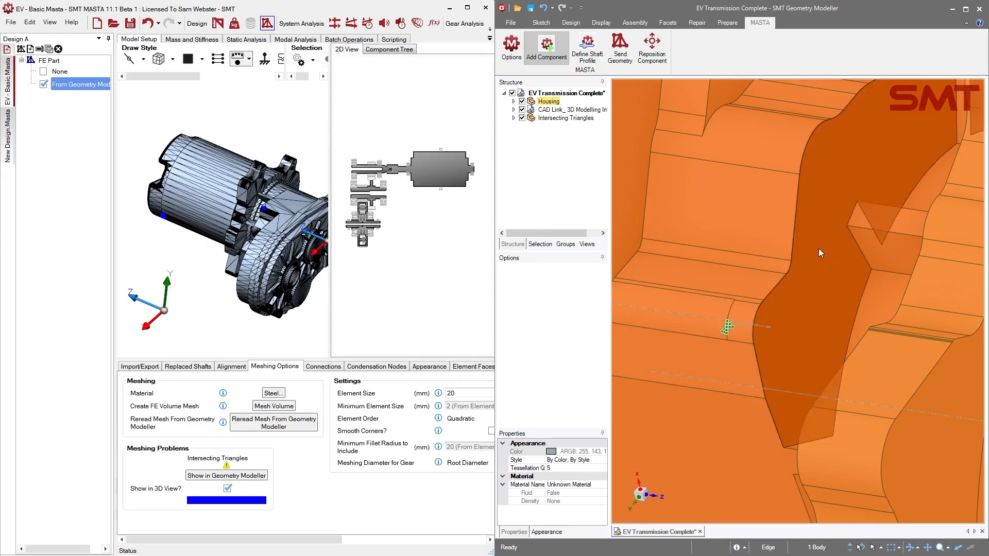
Examine the rounded faces beside the intersecting triangles on the housing and look for a suitable geometry repair tool
click(700, 23)
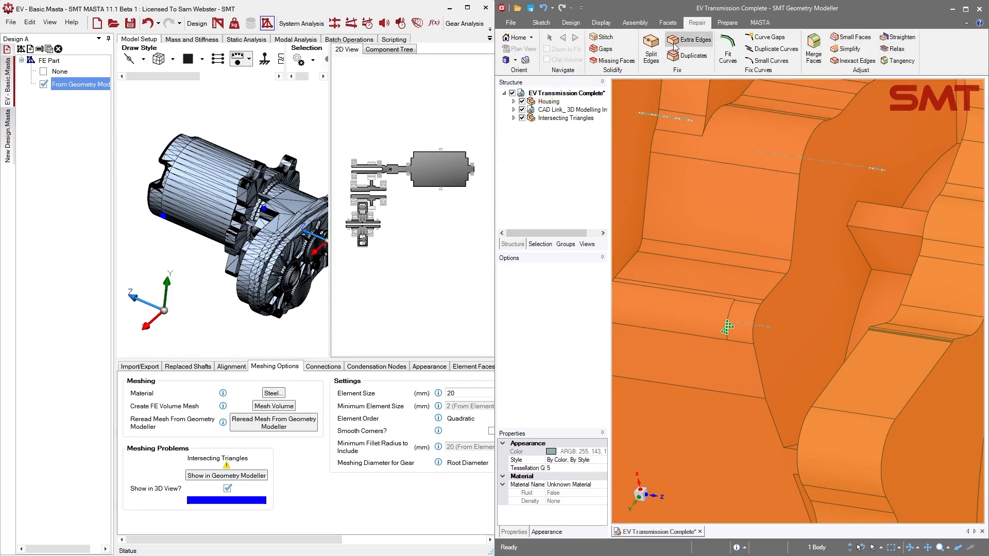
click(727, 23)
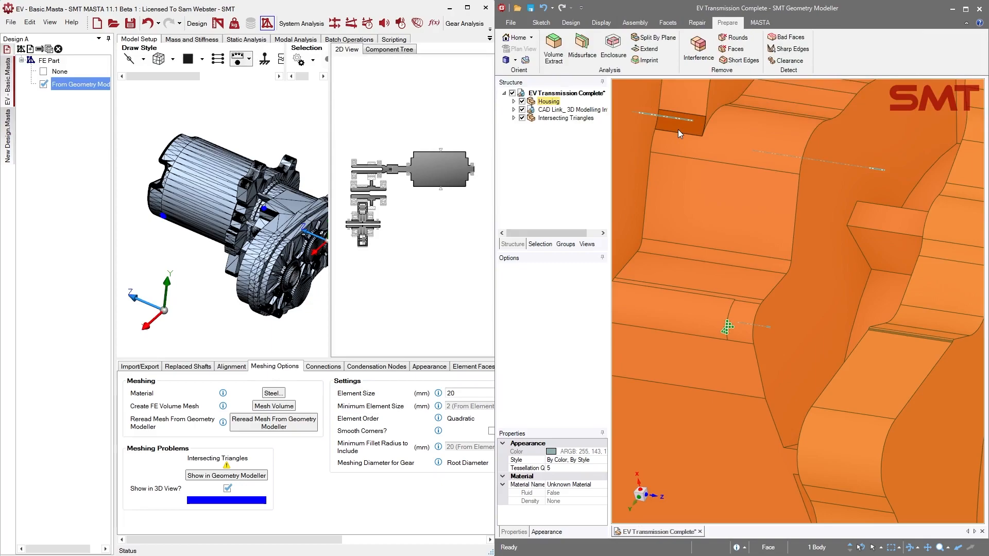
middle_drag(681, 137, 686, 114)
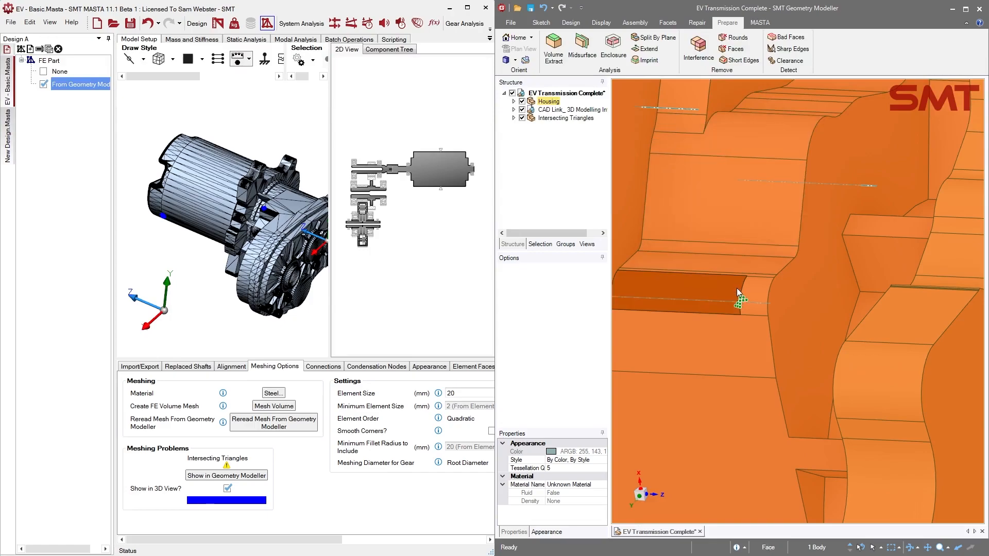
middle_drag(773, 342, 769, 364)
scroll(776, 371, up, 5)
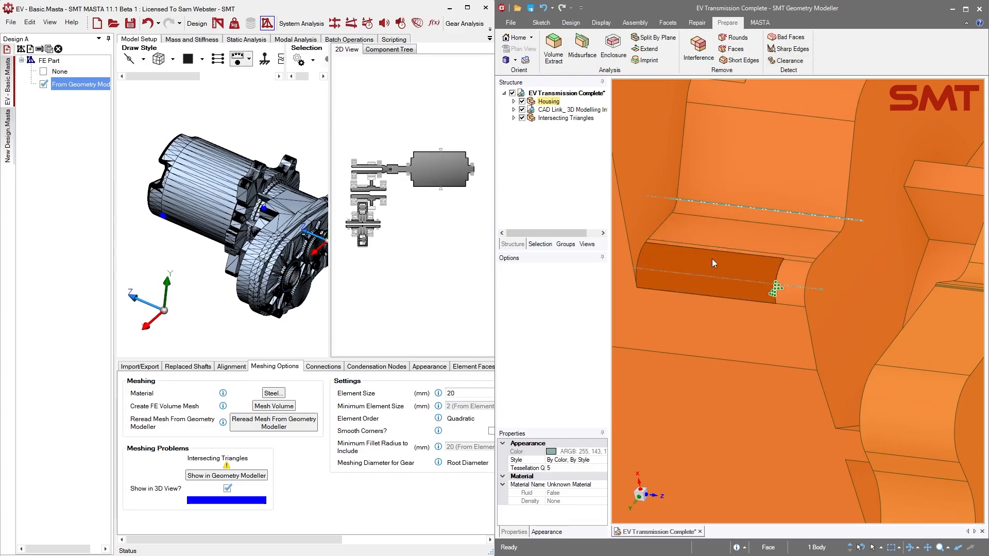
scroll(747, 262, up, 2)
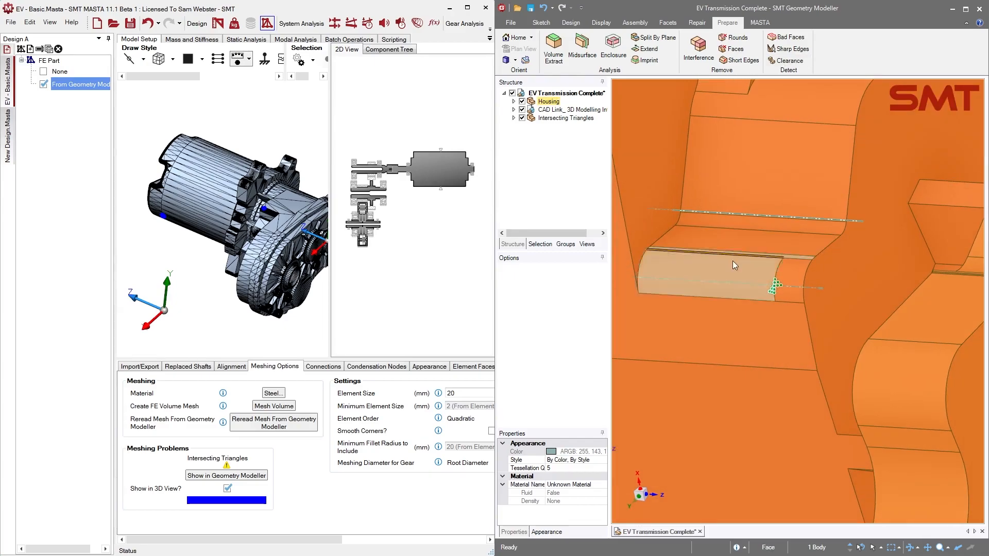
scroll(741, 302, up, 2)
mouse_move(741, 302)
middle_down()
mouse_move(752, 278)
mouse_move(741, 277)
mouse_move(799, 257)
middle_up()
click(782, 246)
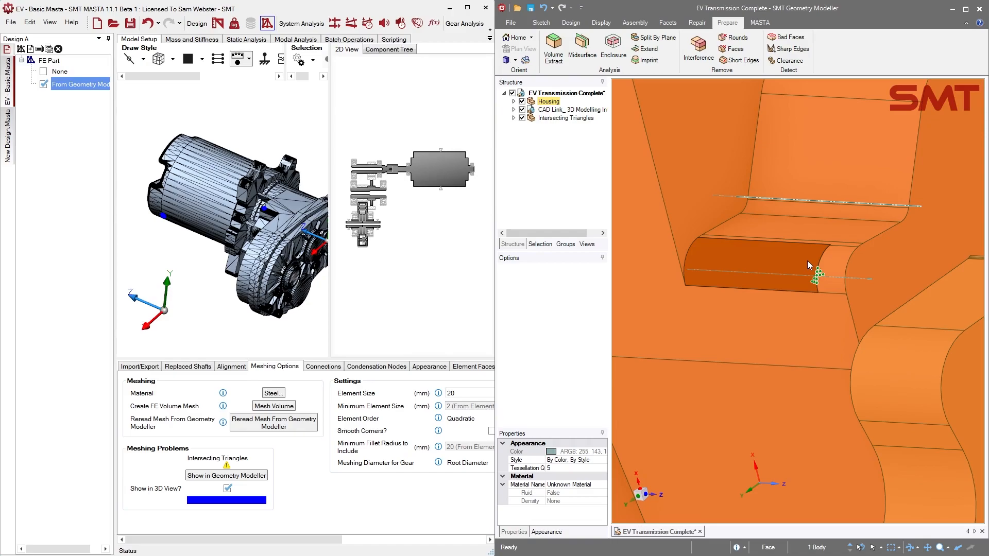
key(Escape)
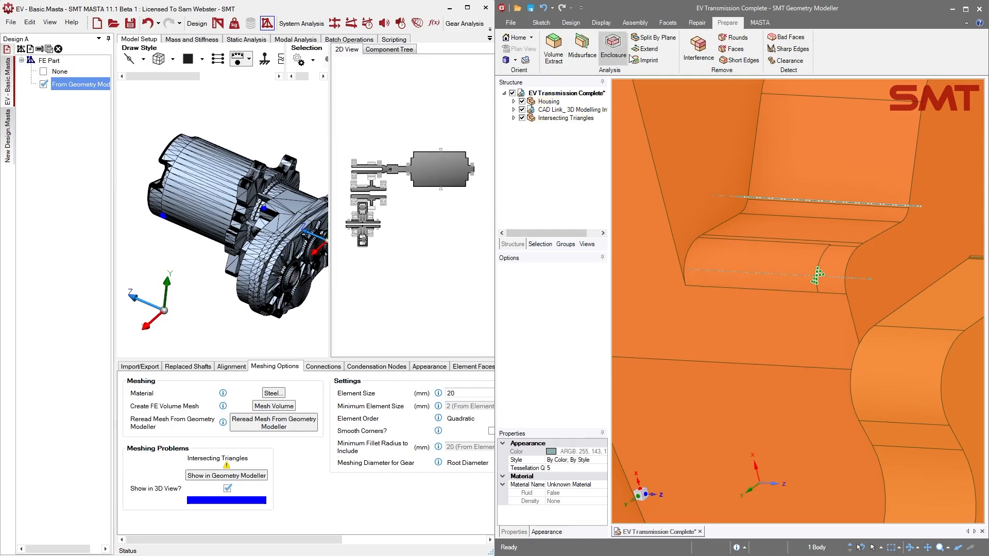
Remove the two adjoining 10 mm round faces at the intersecting triangles with the Rounds removal tool
click(734, 42)
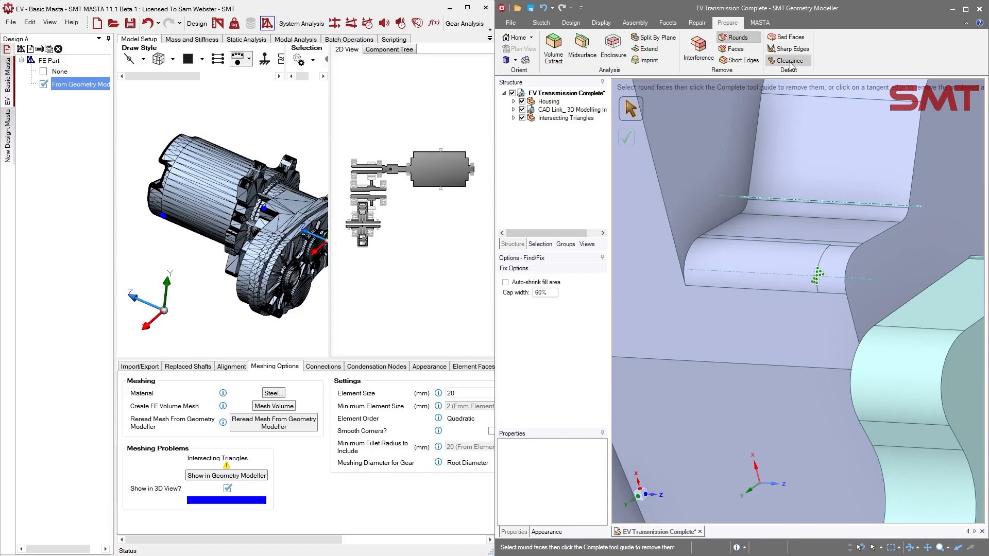
click(827, 266)
ctrl+click(793, 267)
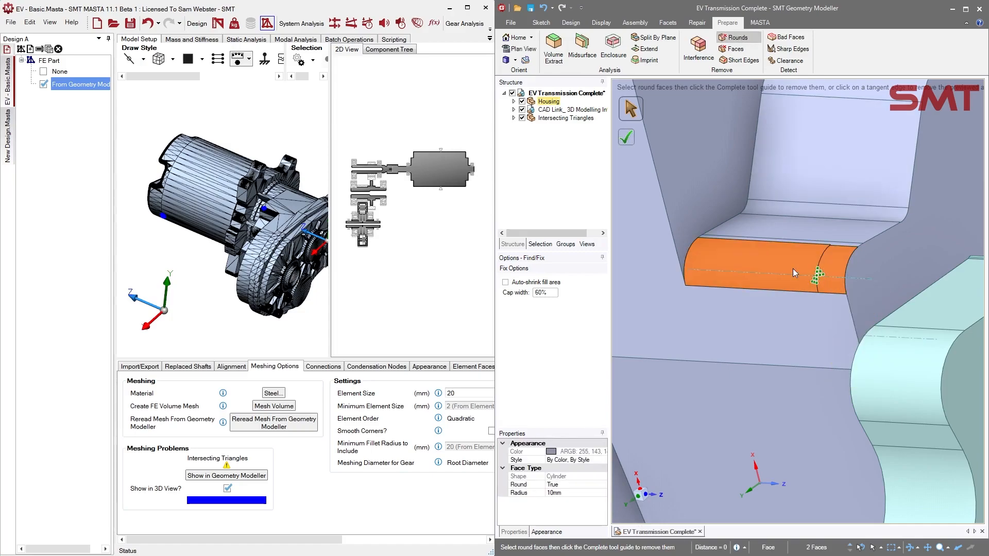
click(627, 139)
middle_drag(747, 278, 688, 257)
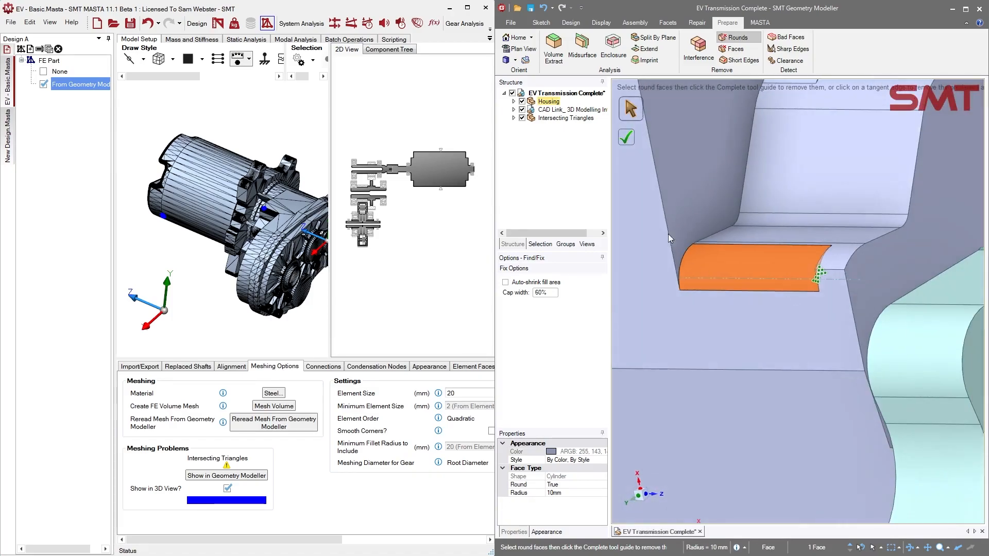
click(628, 141)
Delete the short stray edge left on the flat housing face next to the intersecting triangle markers
mouse_move(707, 311)
middle_down()
mouse_move(774, 310)
mouse_move(734, 295)
mouse_move(817, 315)
mouse_move(763, 296)
mouse_move(811, 283)
mouse_move(798, 287)
middle_up()
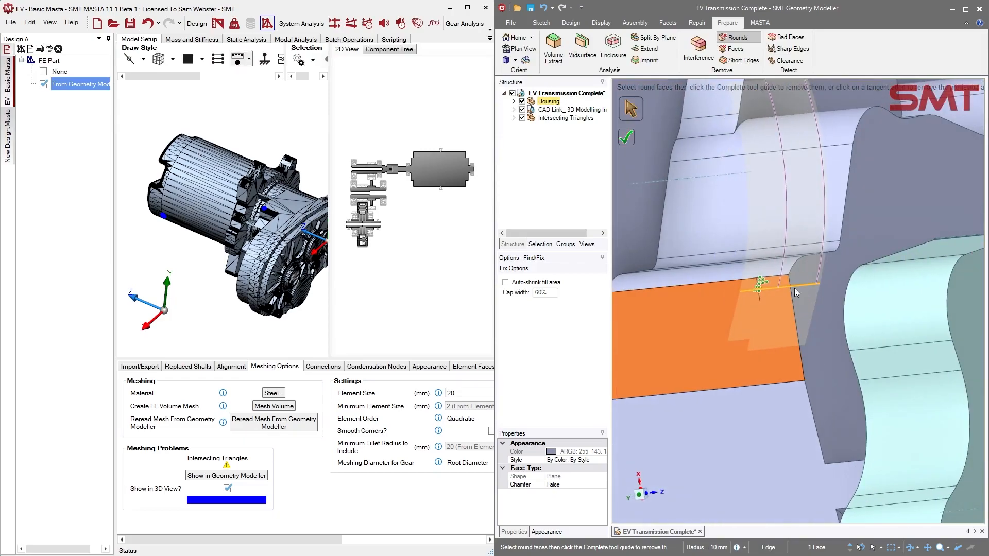
scroll(753, 303, up, 4)
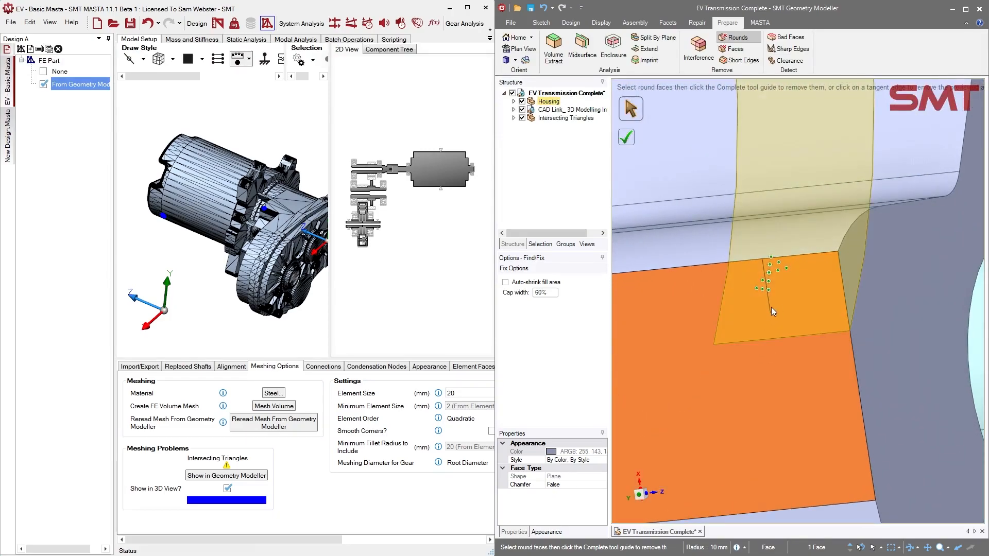
click(541, 22)
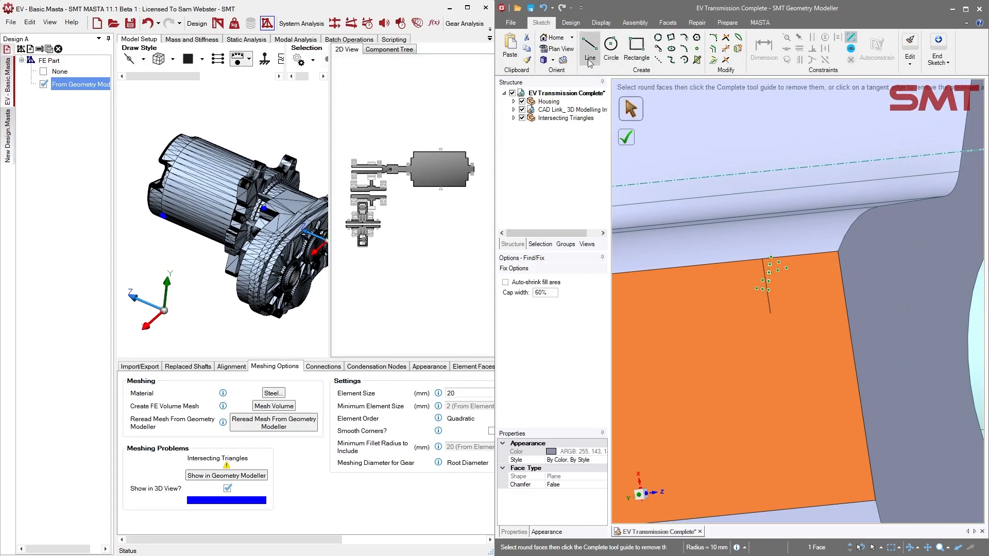
click(571, 22)
click(667, 49)
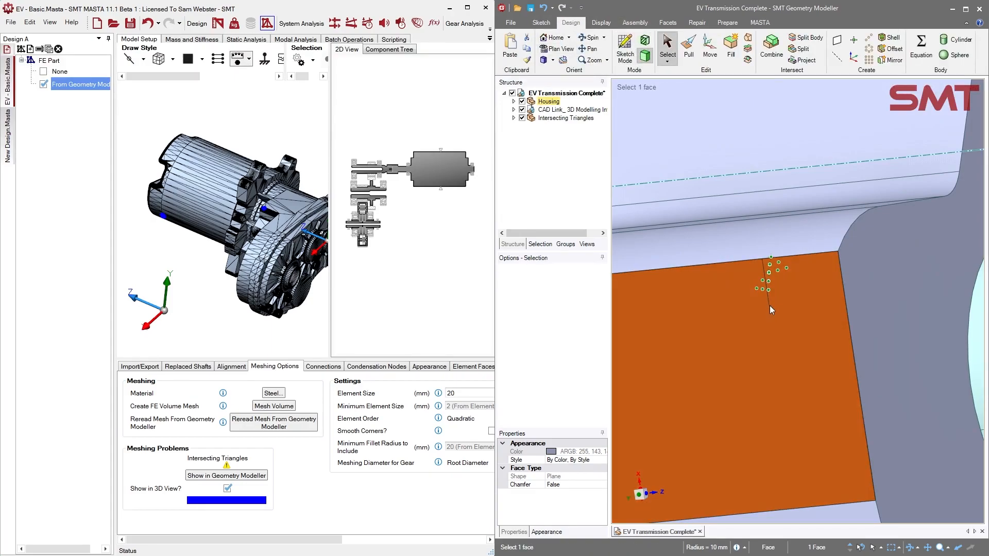
click(769, 303)
key(Delete)
Reread the repaired housing mesh from Geometry Modeller into MASTA and try to create the FE volume mesh
middle_drag(751, 315, 731, 339)
shift+middle_drag(732, 339, 718, 301)
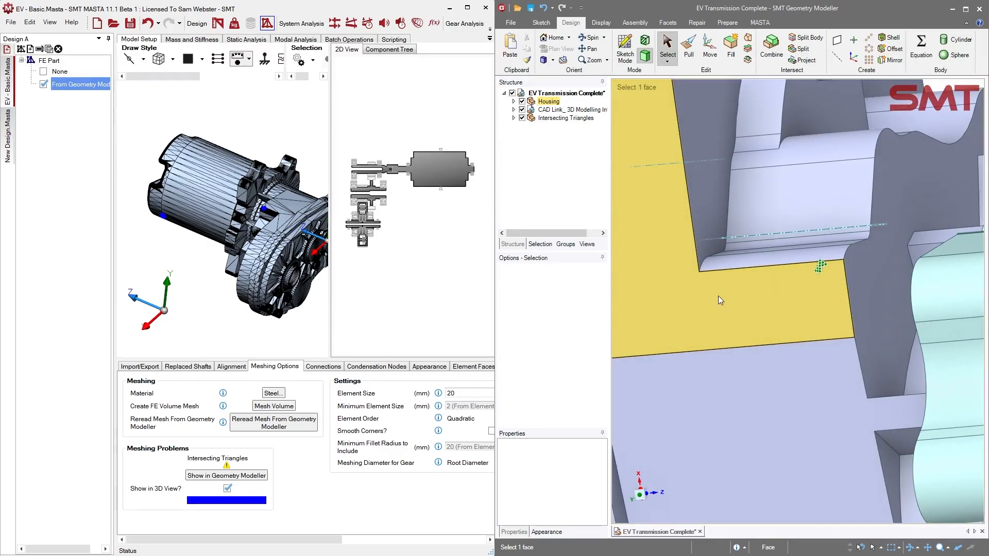
middle_drag(806, 321, 776, 339)
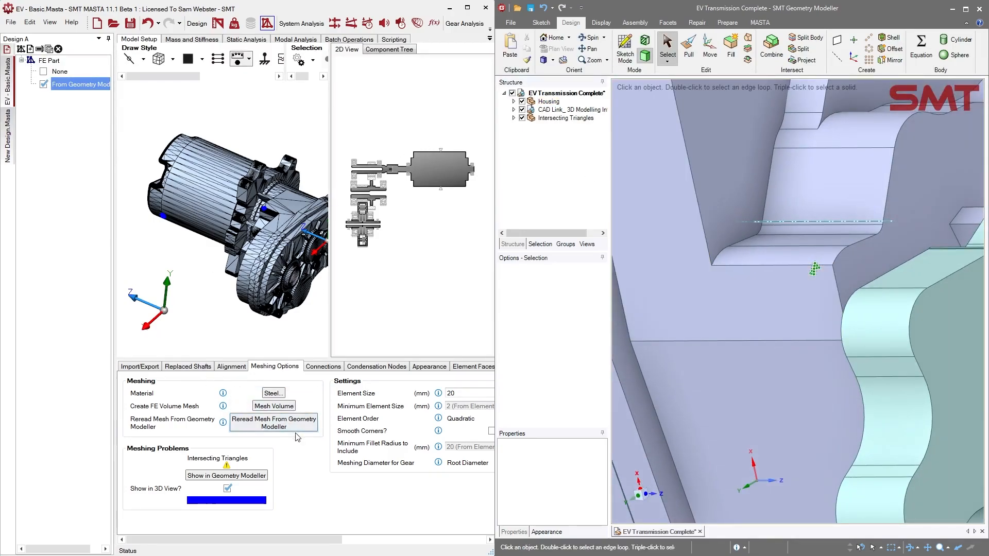
click(273, 423)
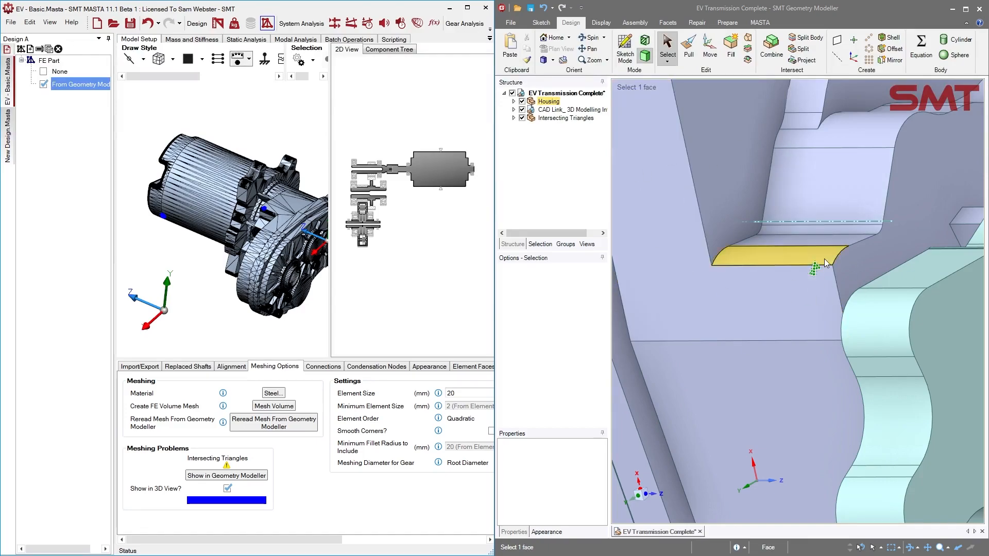
middle_drag(210, 269, 204, 222)
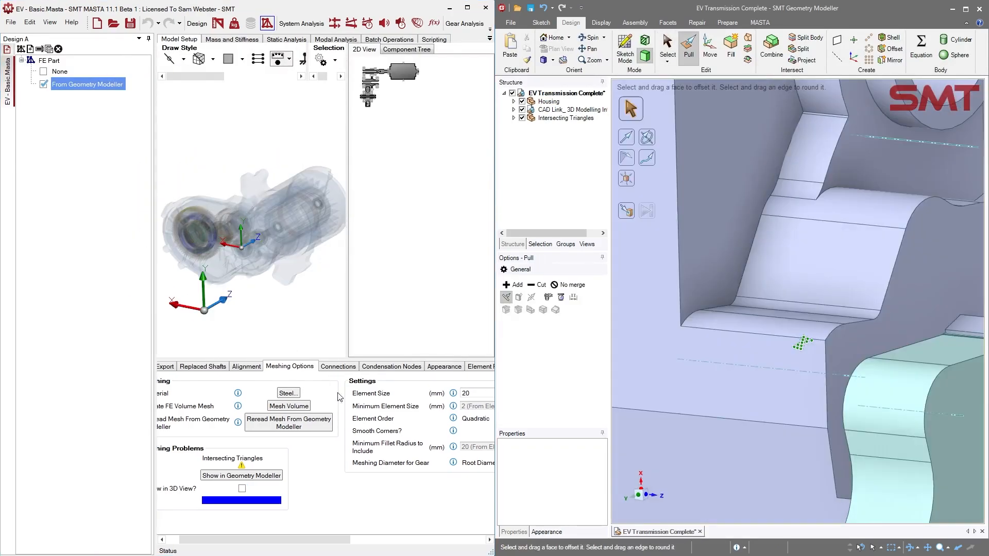
click(282, 407)
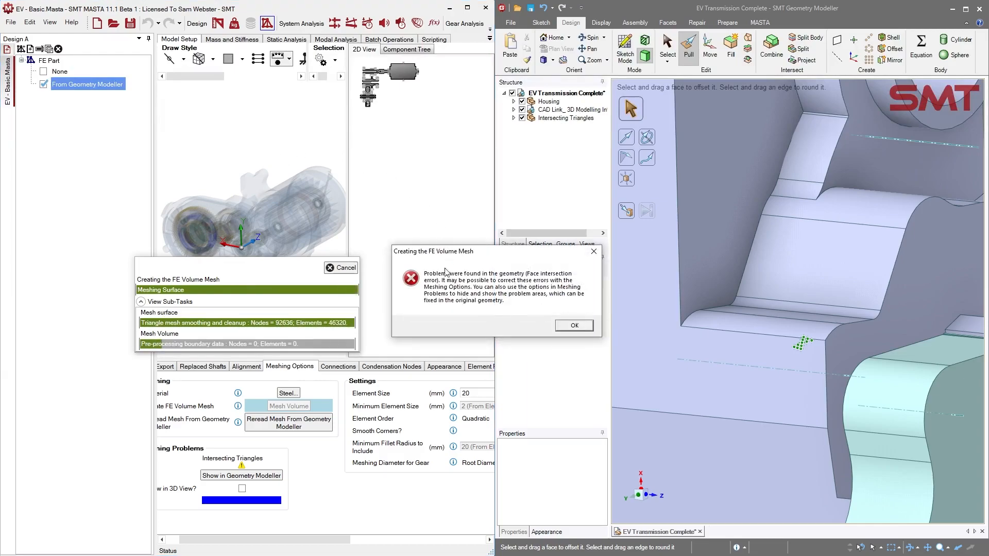
click(573, 325)
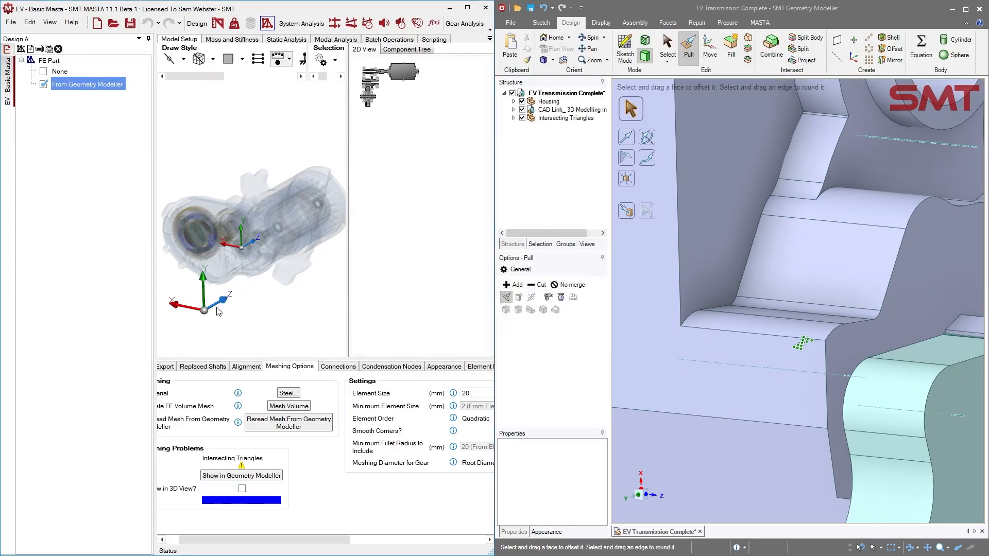
Show the intersecting triangles in the 3D view and inspect where they lie on the transparent housing
click(243, 488)
mouse_move(276, 264)
middle_down()
mouse_move(257, 267)
mouse_move(282, 270)
middle_up()
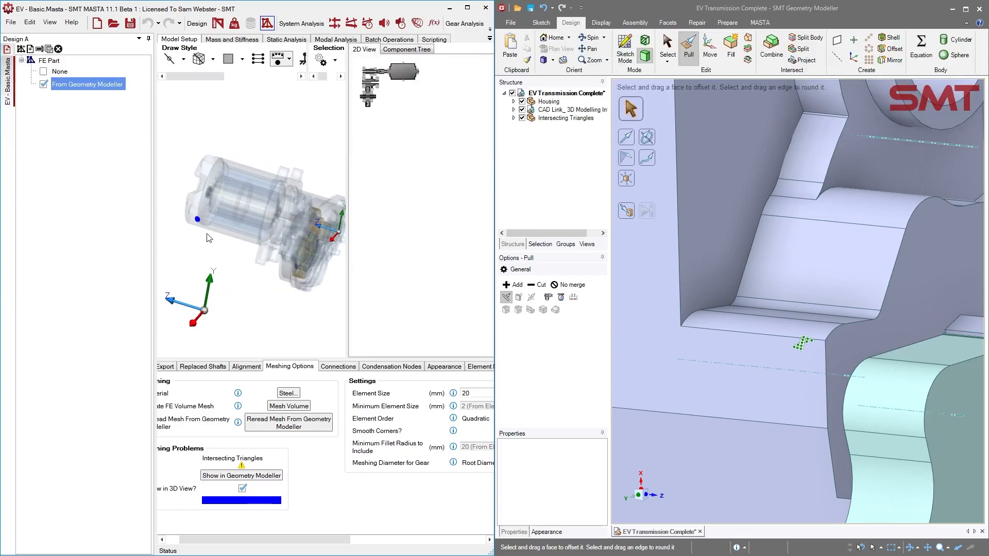
middle_drag(202, 230, 259, 236)
scroll(308, 263, up, 2)
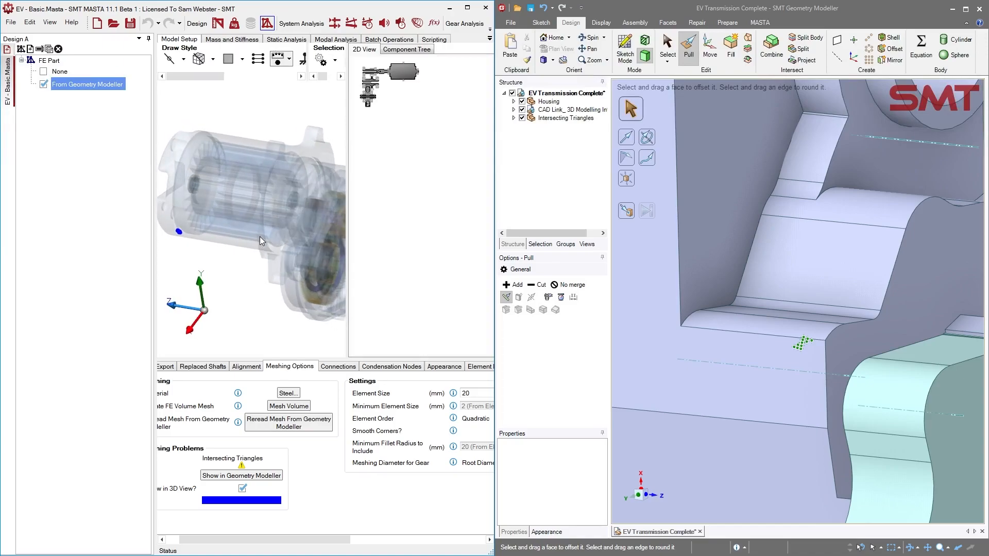
middle_drag(173, 245, 213, 165)
Set the meshing element size to 10 mm and create the FE volume mesh of the housing
click(472, 395)
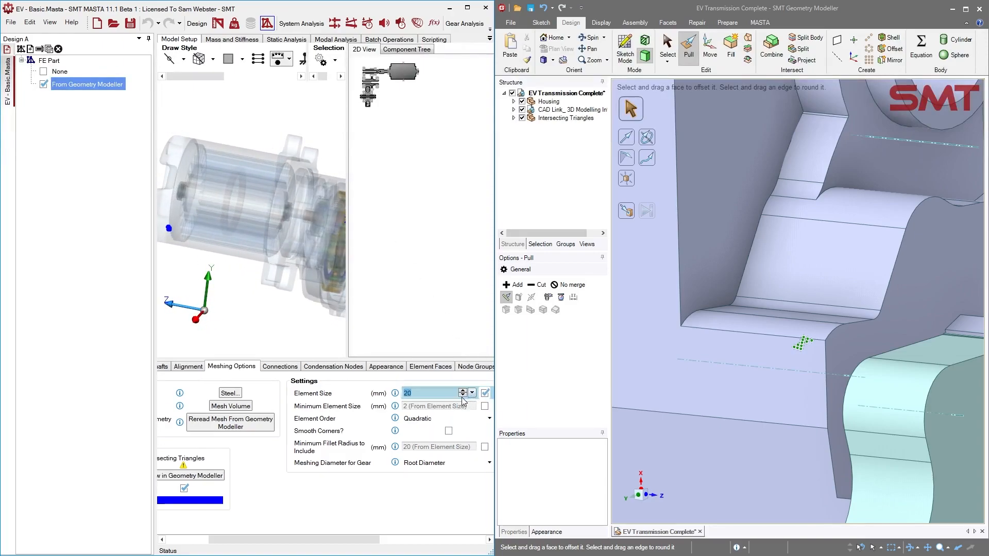
key(Return)
drag(296, 538, 263, 538)
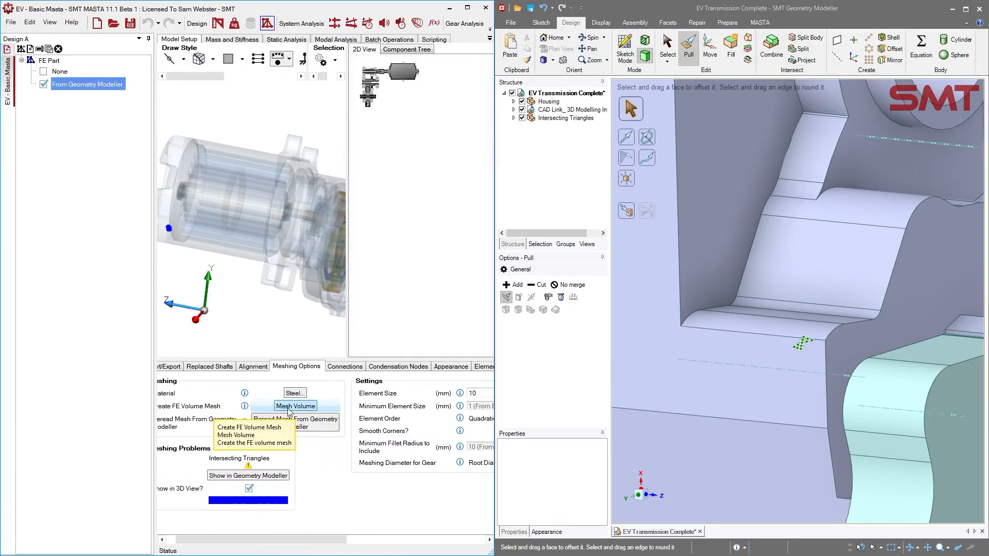
click(288, 409)
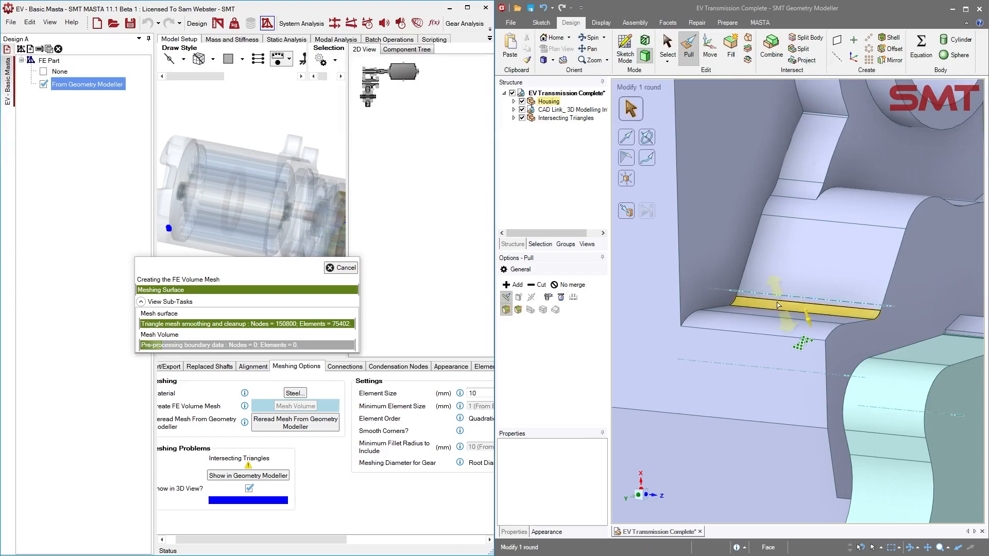
click(712, 265)
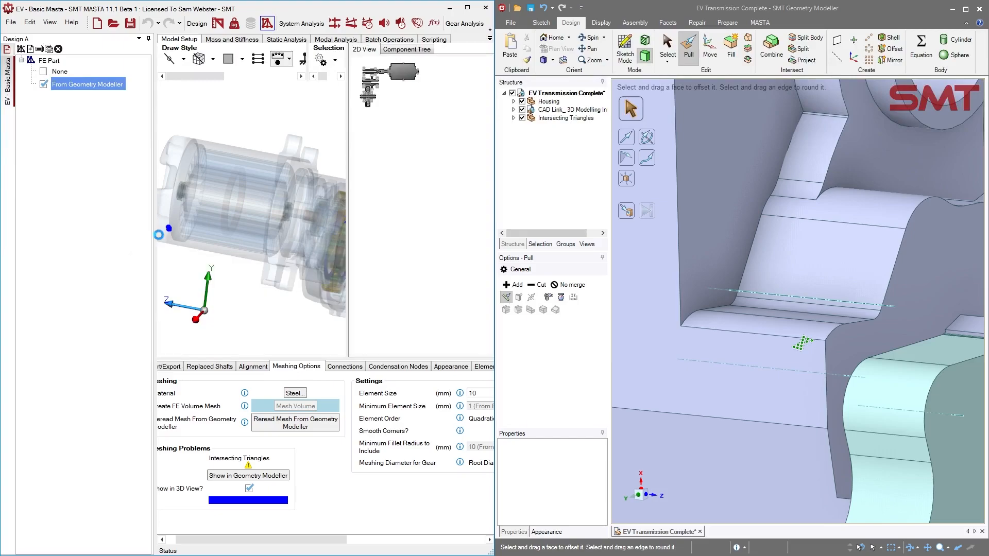
Widen the 3D view by narrowing the design tree and the 2D view pane beside it
drag(161, 239, 231, 274)
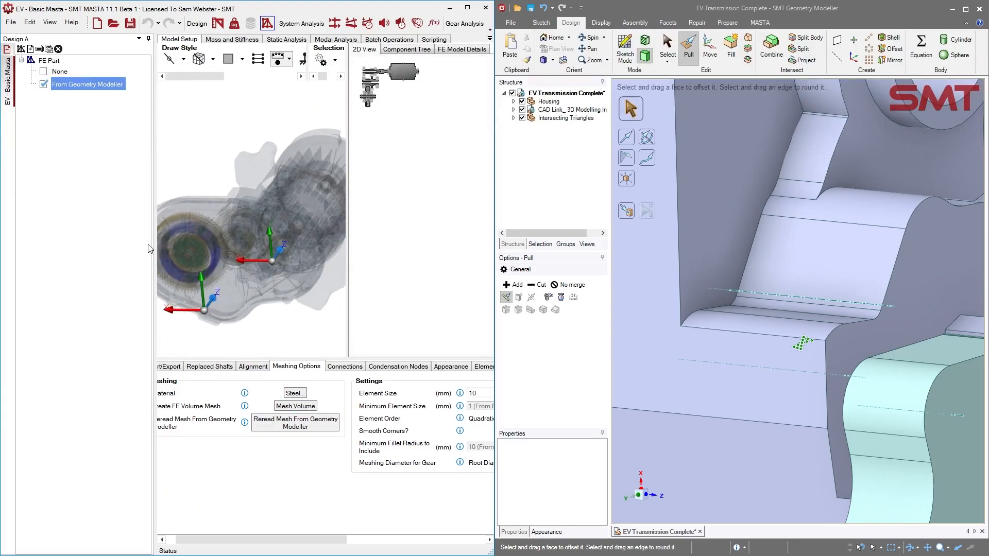
drag(155, 250, 98, 253)
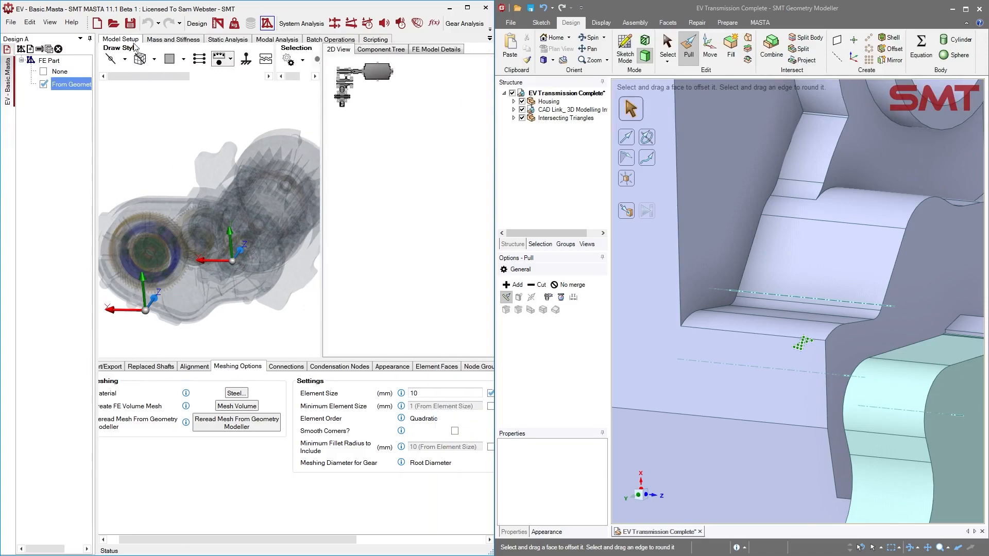
drag(322, 265, 364, 265)
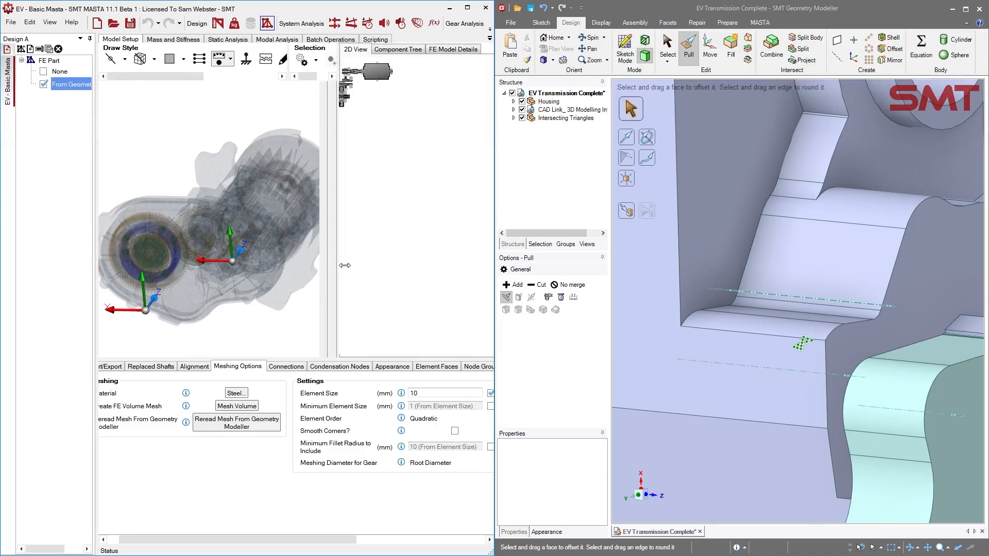
click(748, 308)
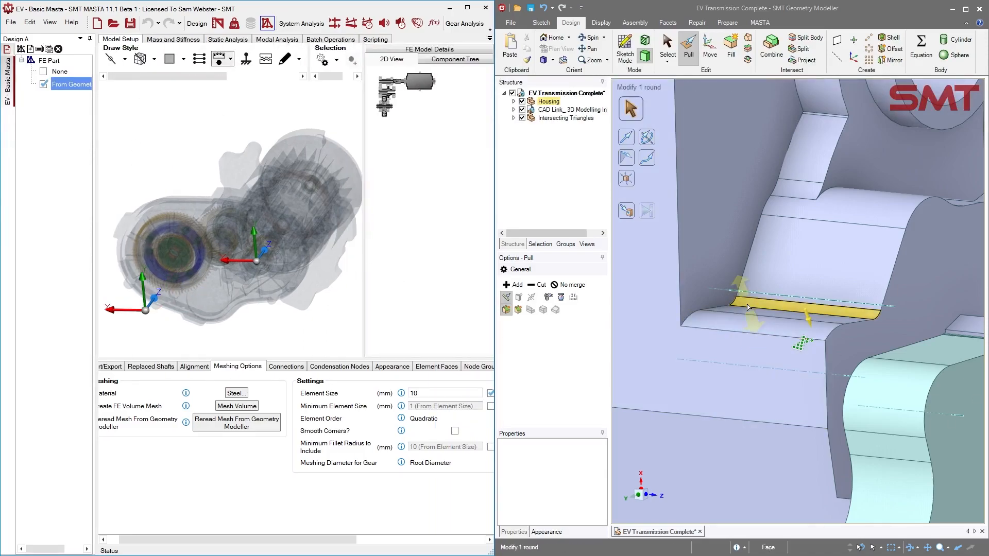
key(Escape)
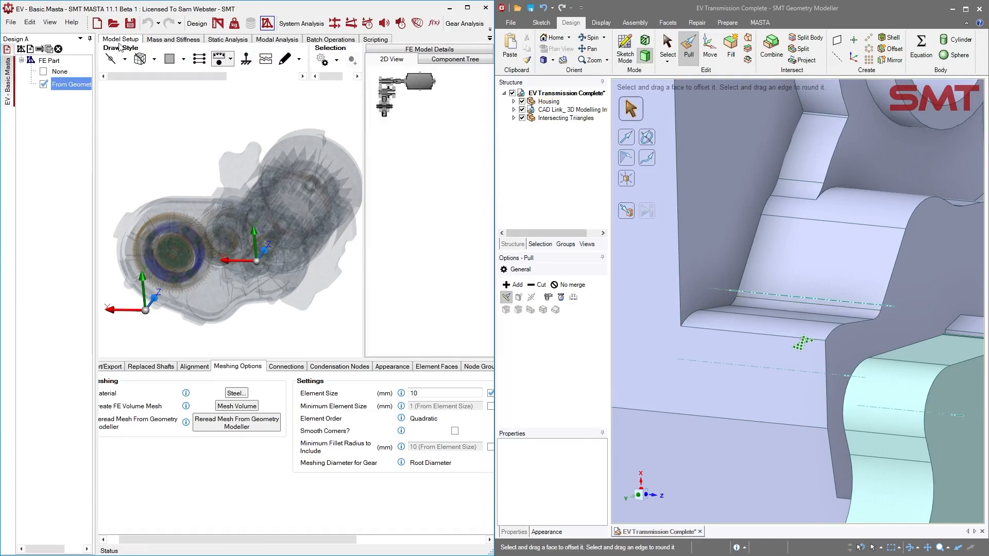
Display the FE housing as opaque with all element edges drawn and inspect the volume mesh from several angles
click(171, 61)
click(157, 106)
click(154, 59)
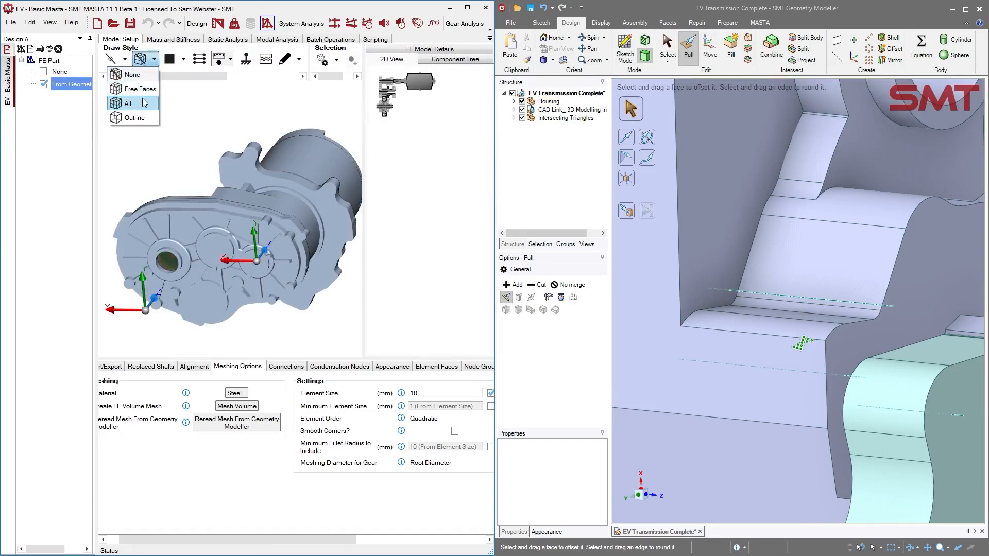
click(134, 103)
drag(182, 218, 244, 248)
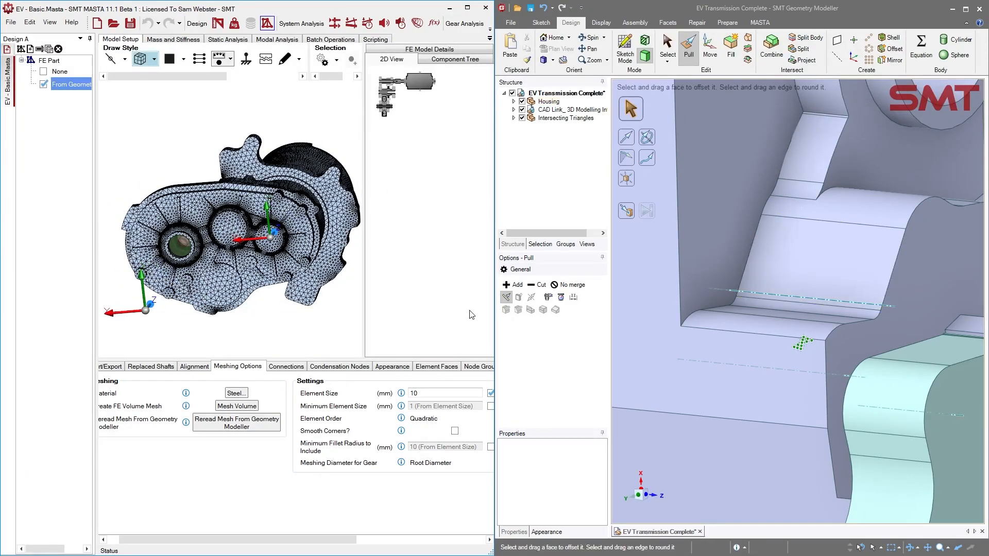
drag(291, 314, 225, 248)
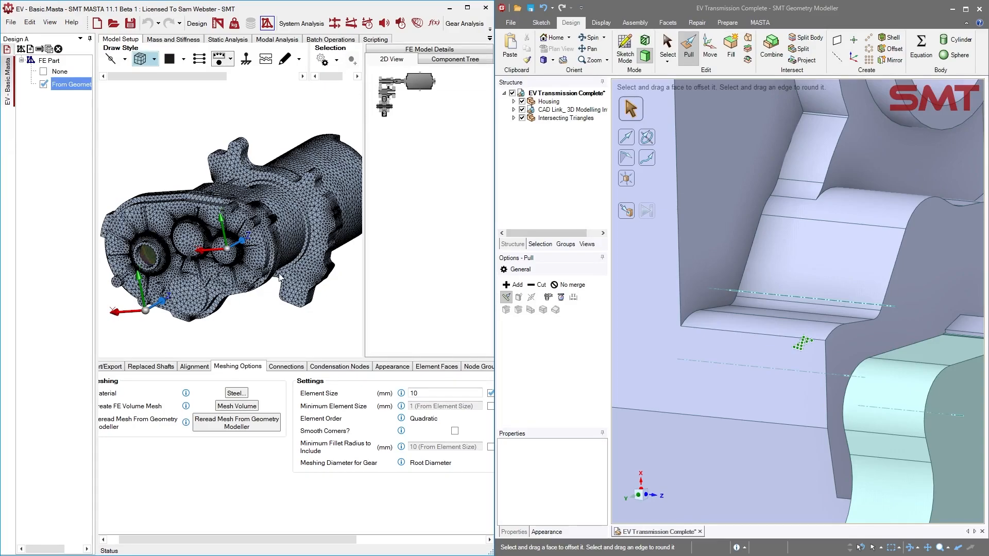
Mark the FE part as a housing and create its default connection nodes for the bearing links
click(287, 367)
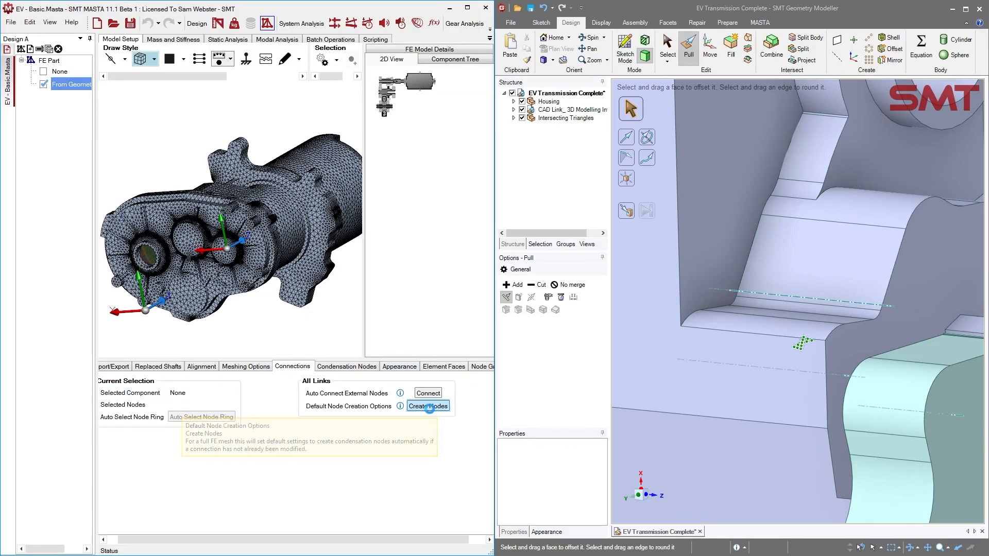
drag(270, 266, 261, 265)
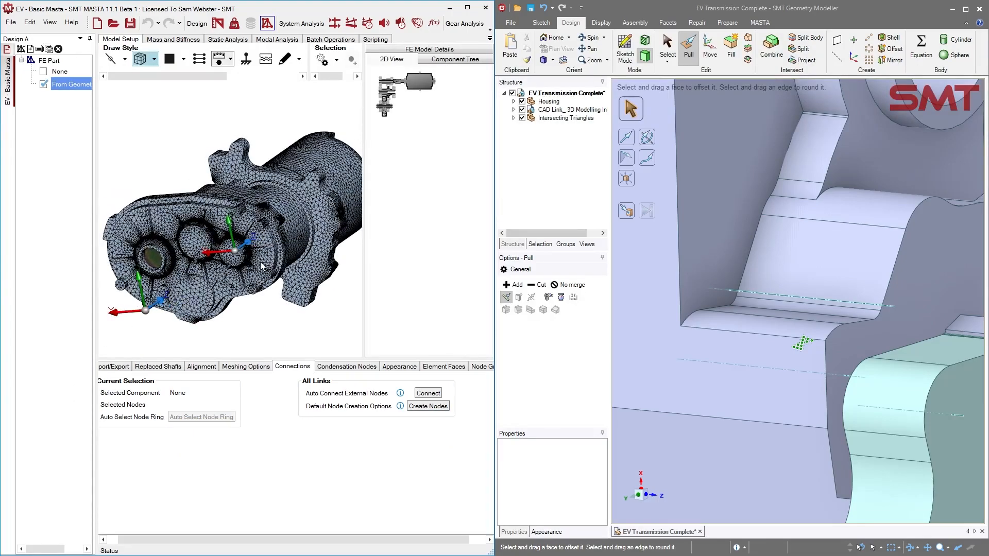
click(115, 367)
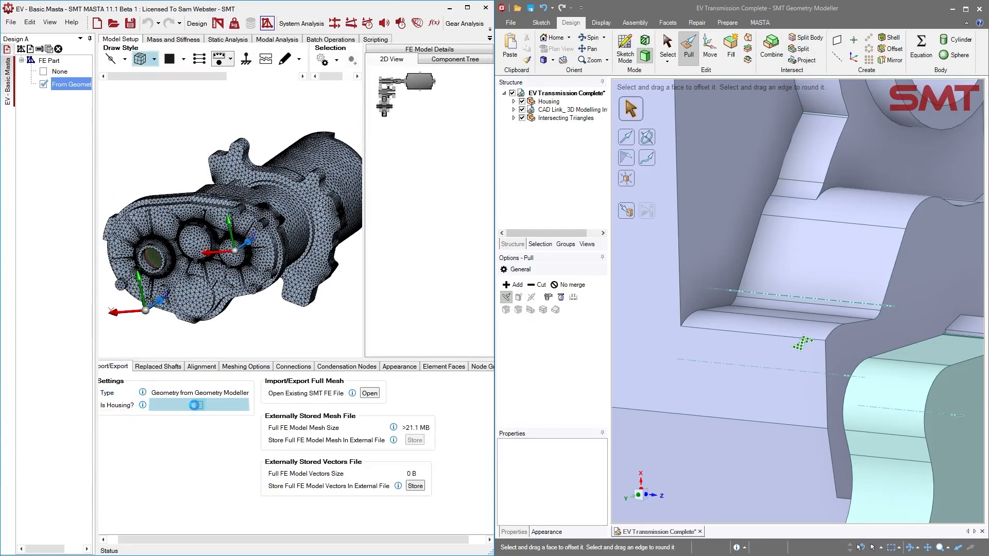
click(347, 367)
click(260, 366)
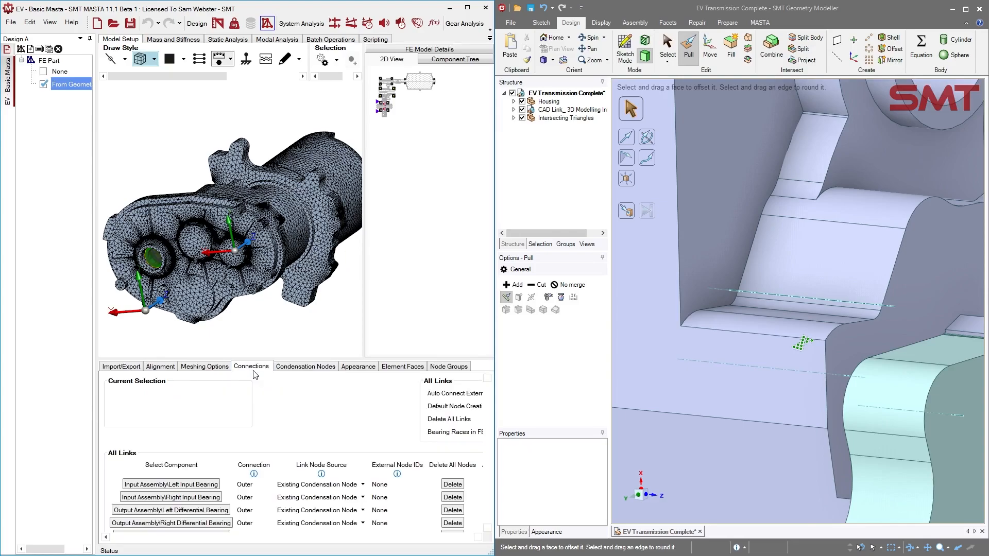
drag(292, 538, 401, 541)
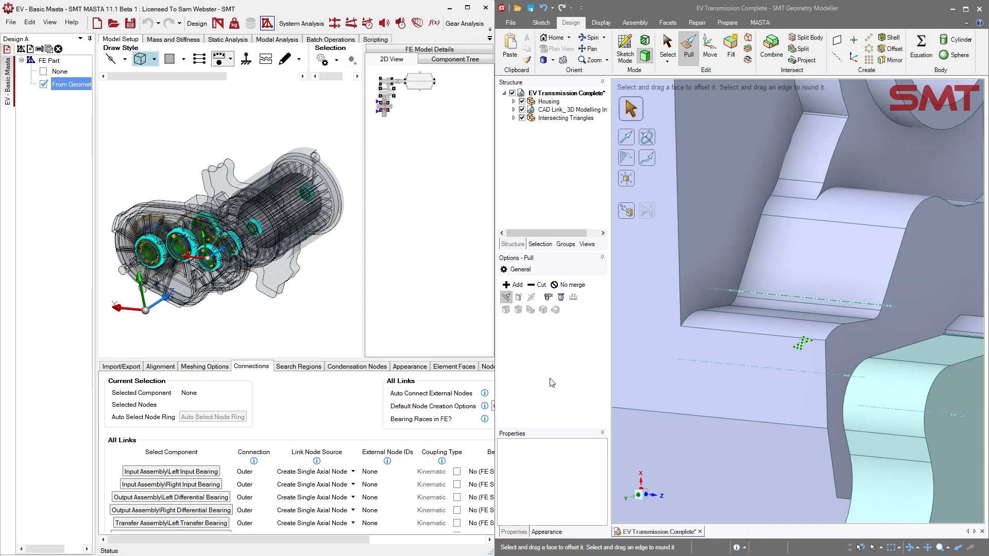
Switch to SMT Geometry Modeller and hide the Housing to expose the gear train
scroll(636, 333, down, 5)
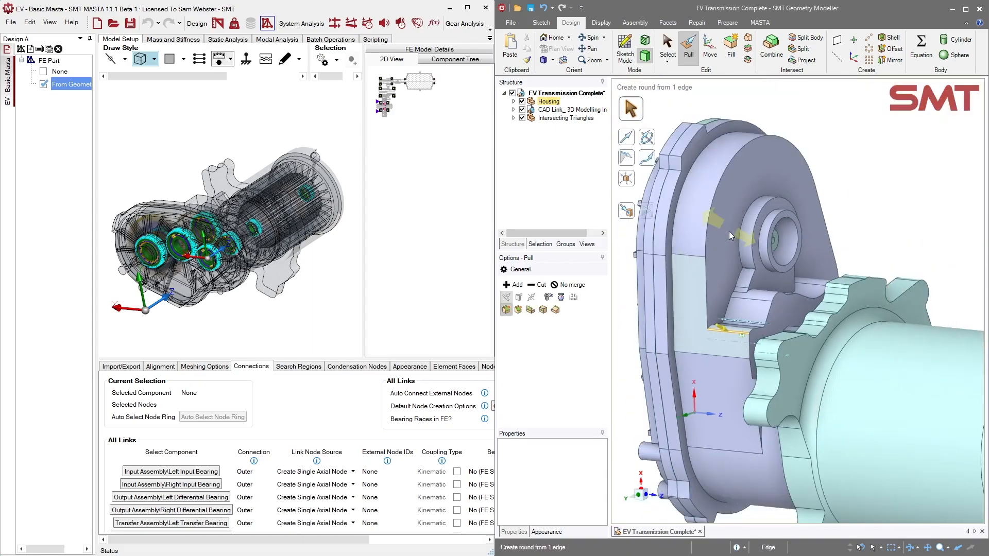
click(746, 334)
scroll(747, 334, down, 5)
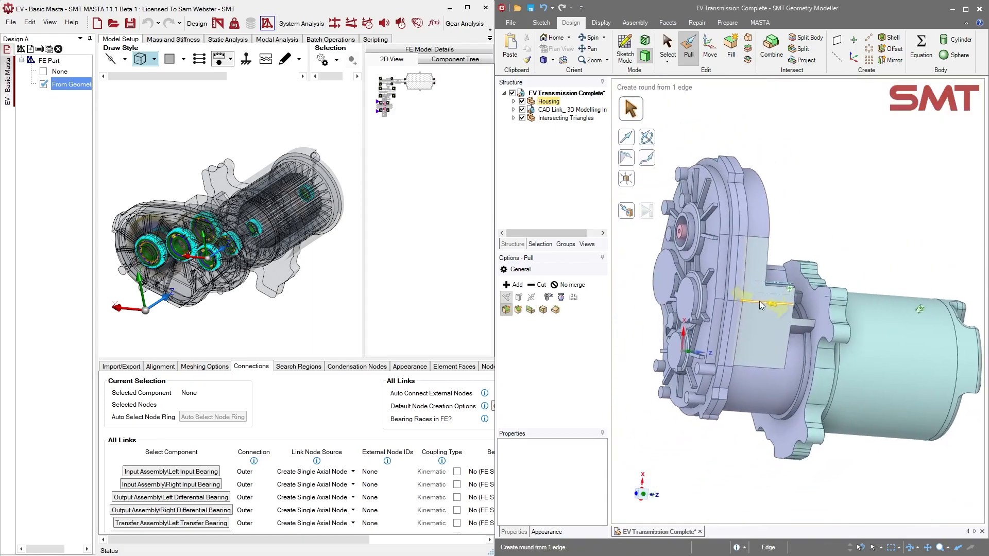
ctrl+drag(742, 337, 740, 366)
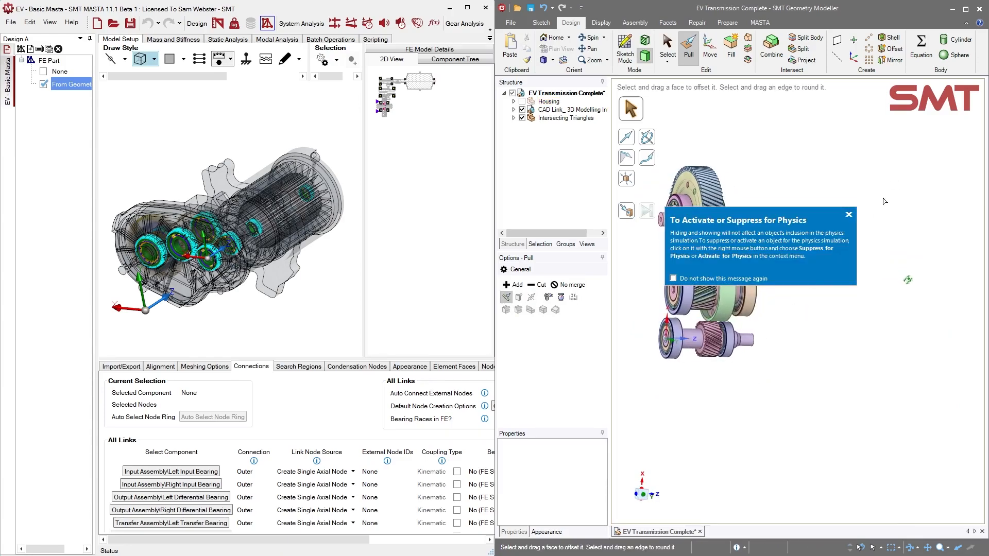
Isolate the gear wheel body with lightening holes on the middle shaft by hiding all other parts
middle_drag(780, 361, 787, 382)
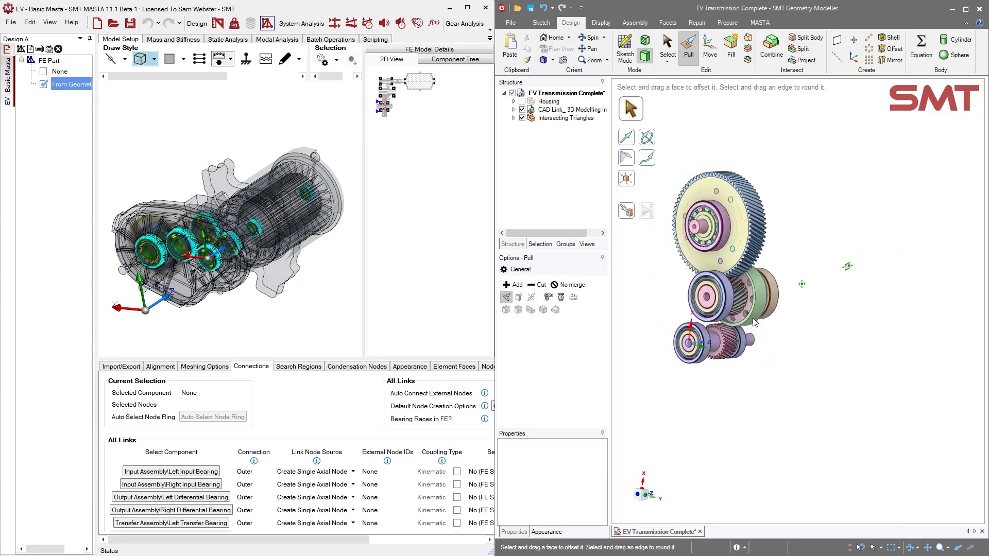
triple_click(753, 323)
right_click(759, 318)
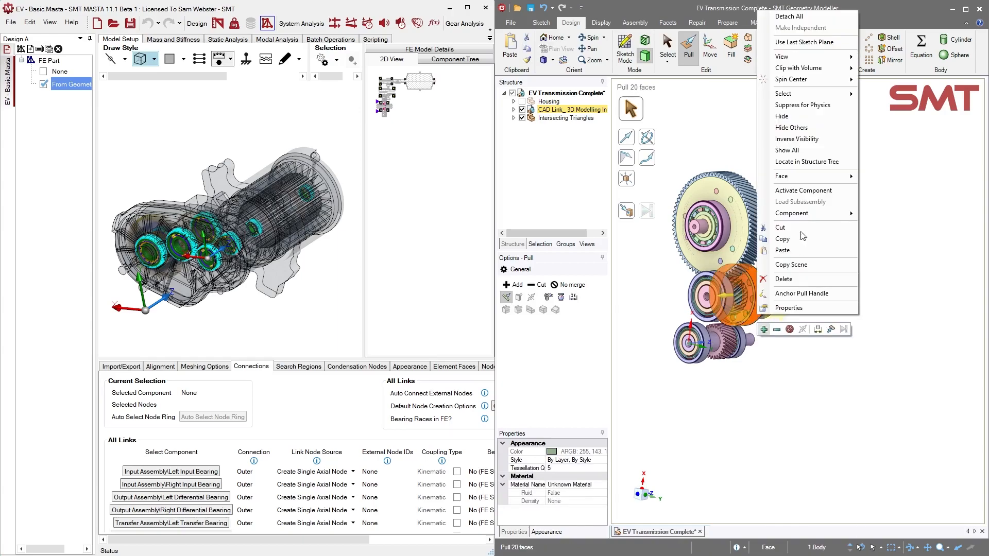
click(797, 156)
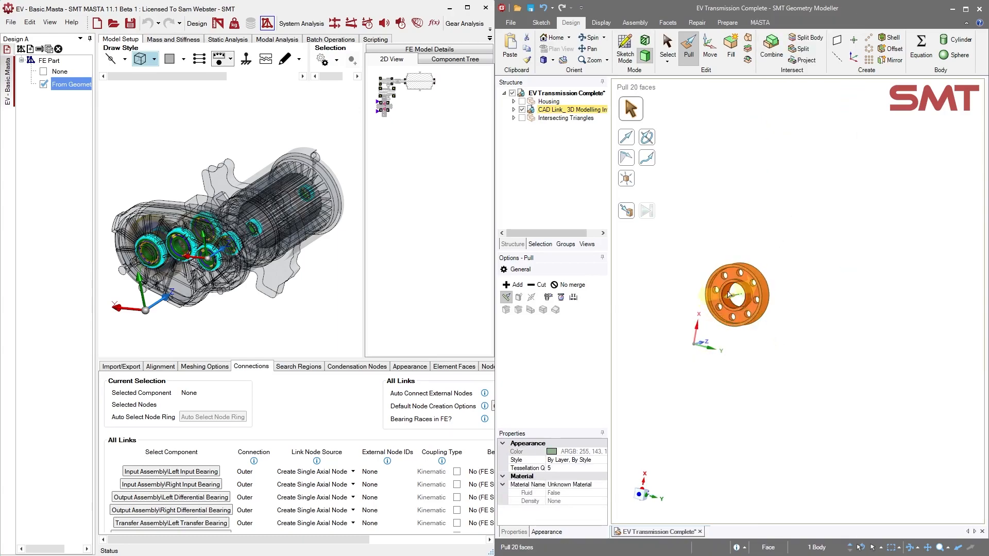
scroll(727, 291, up, 3)
middle_drag(717, 254, 792, 273)
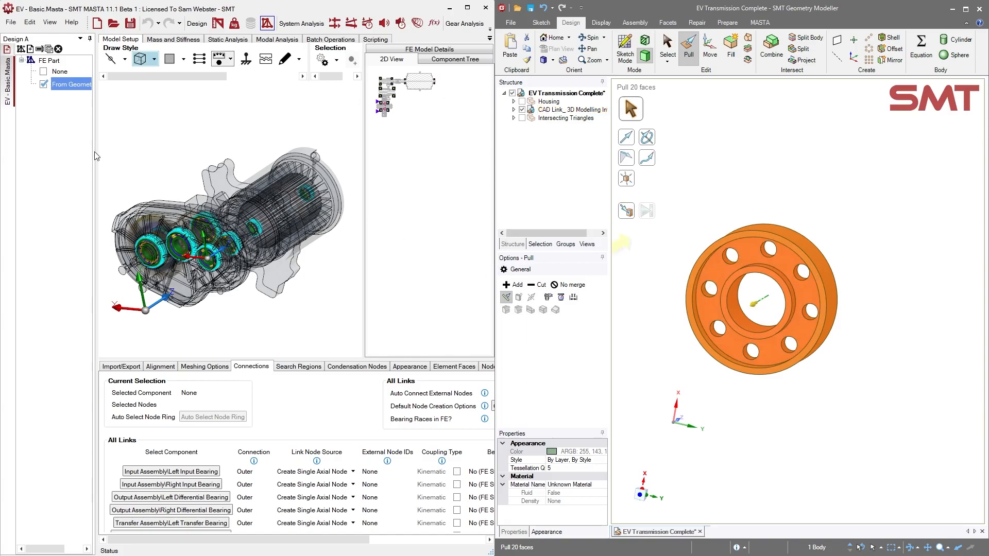
Widen the MASTA design tree and send the isolated gear wheel body to MASTA as a new FE part
drag(96, 152, 117, 201)
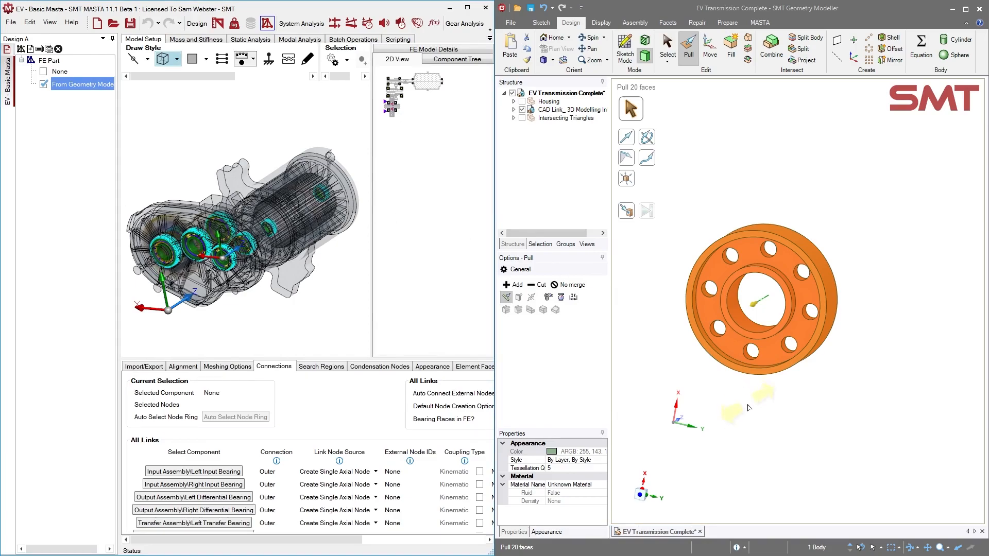
click(637, 370)
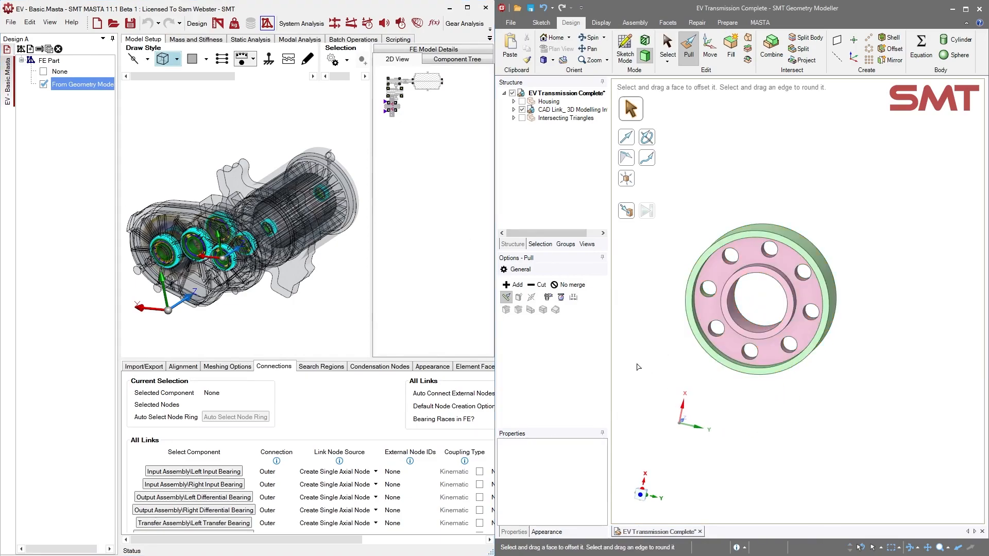
click(668, 49)
click(746, 249)
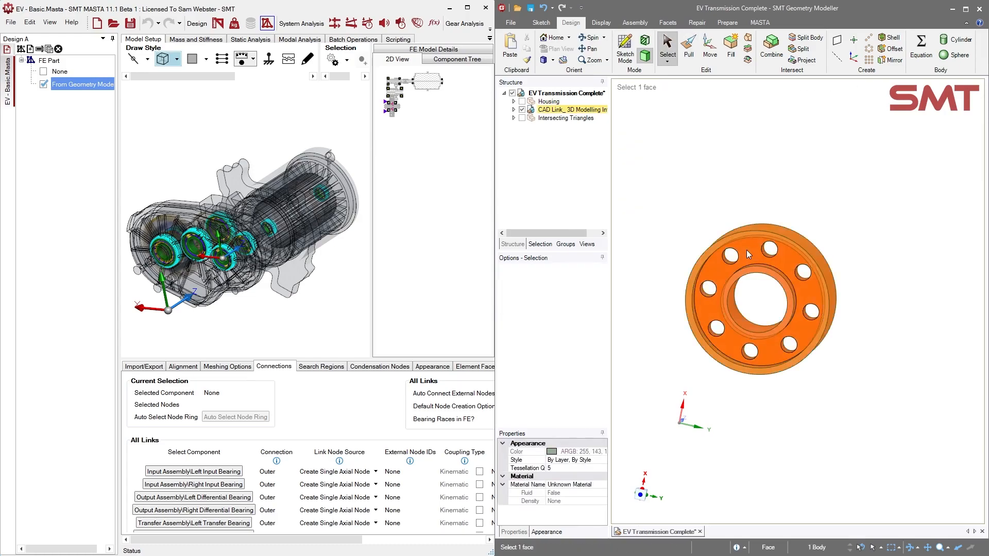
click(739, 93)
click(760, 22)
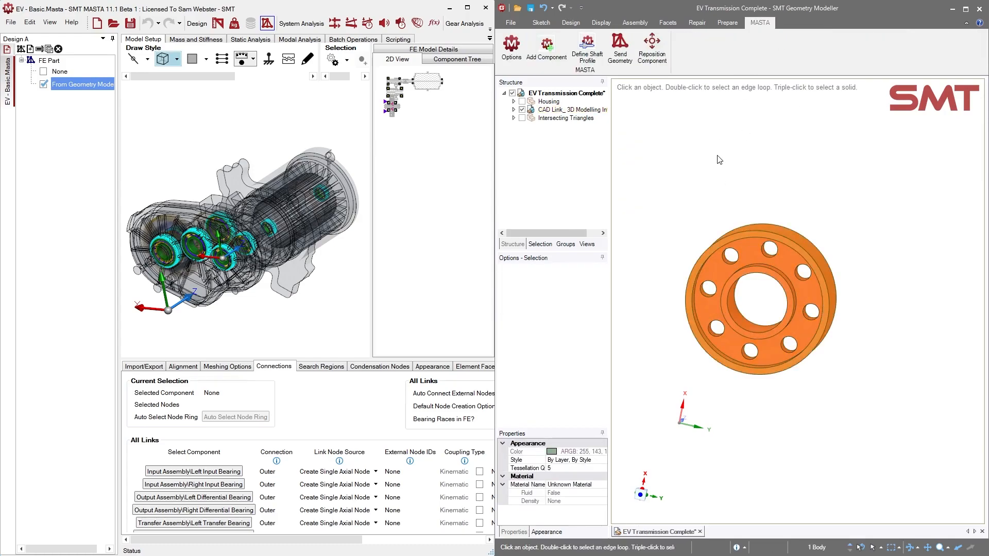
click(617, 50)
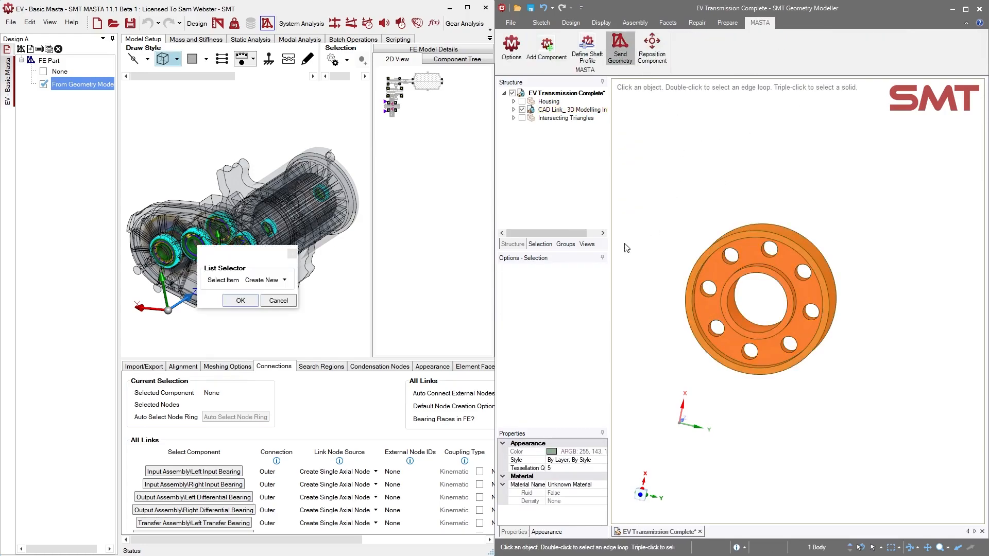
click(242, 301)
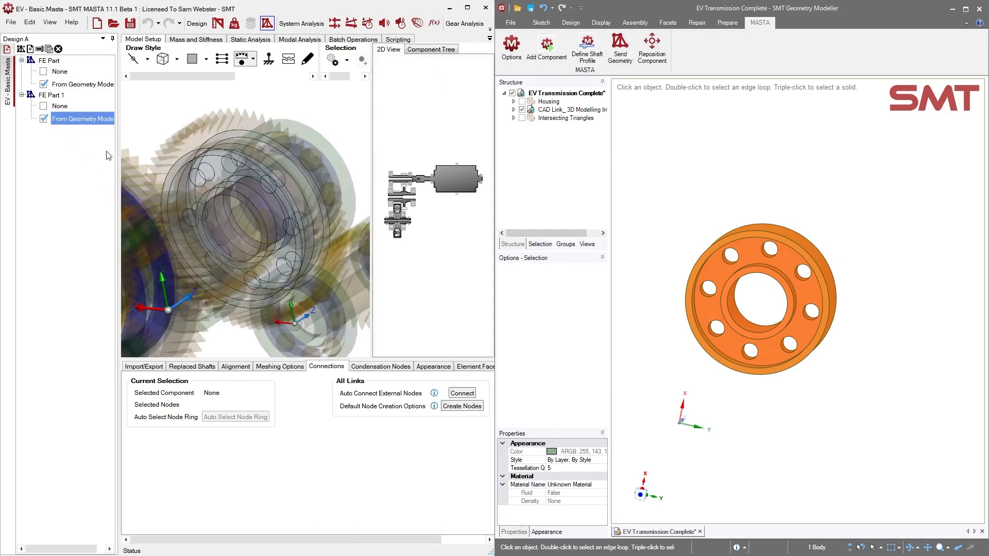
Set the new FE part's meshing element size to 5 mm and its maximum growth rate to 1.2
middle_drag(229, 205, 230, 248)
scroll(228, 242, down, 5)
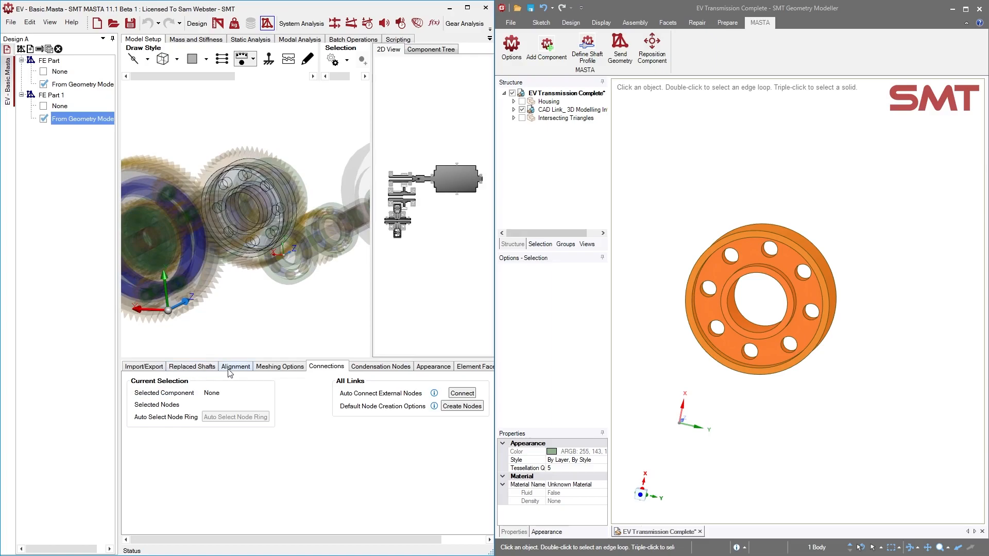
click(278, 366)
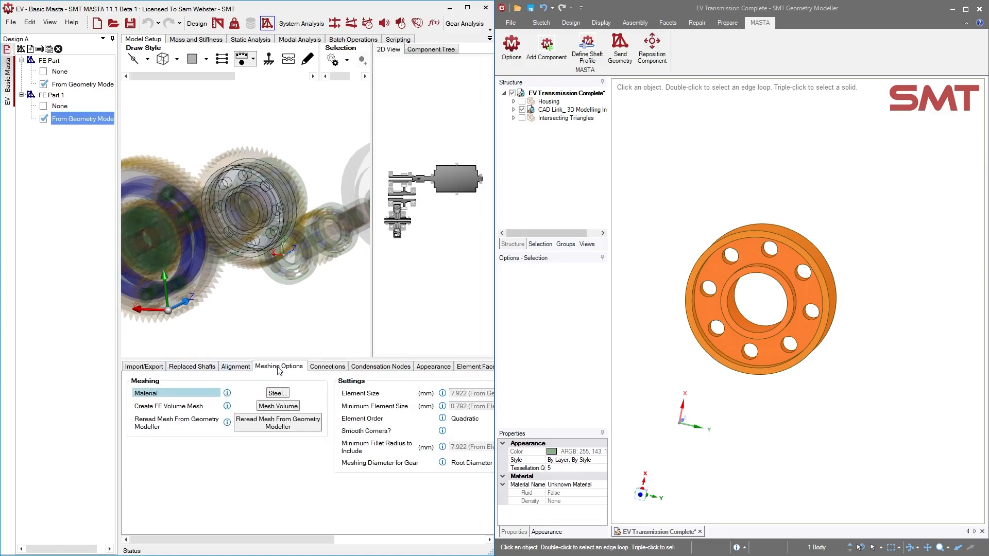
click(462, 395)
text(5)
key(Return)
drag(317, 542, 445, 547)
click(422, 418)
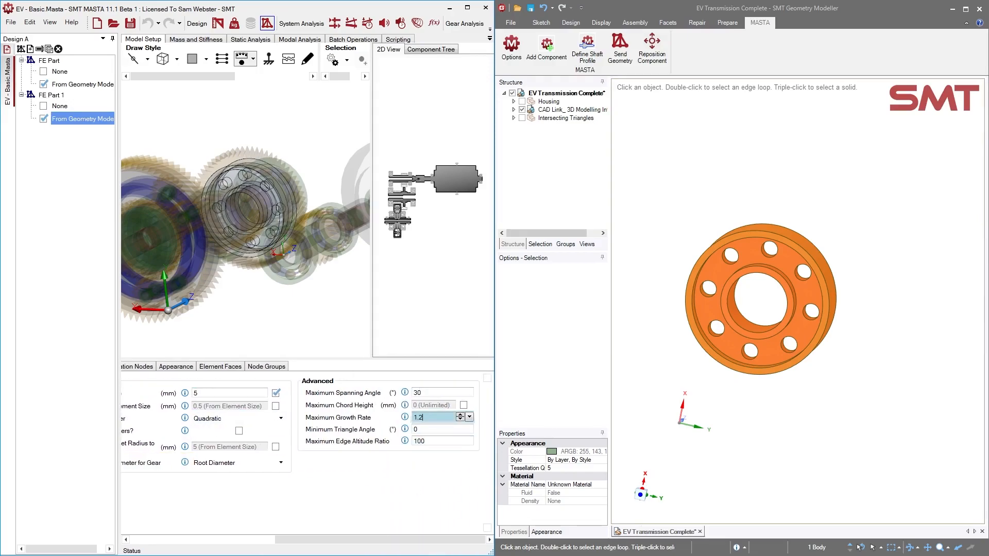
key(Return)
drag(306, 541, 186, 544)
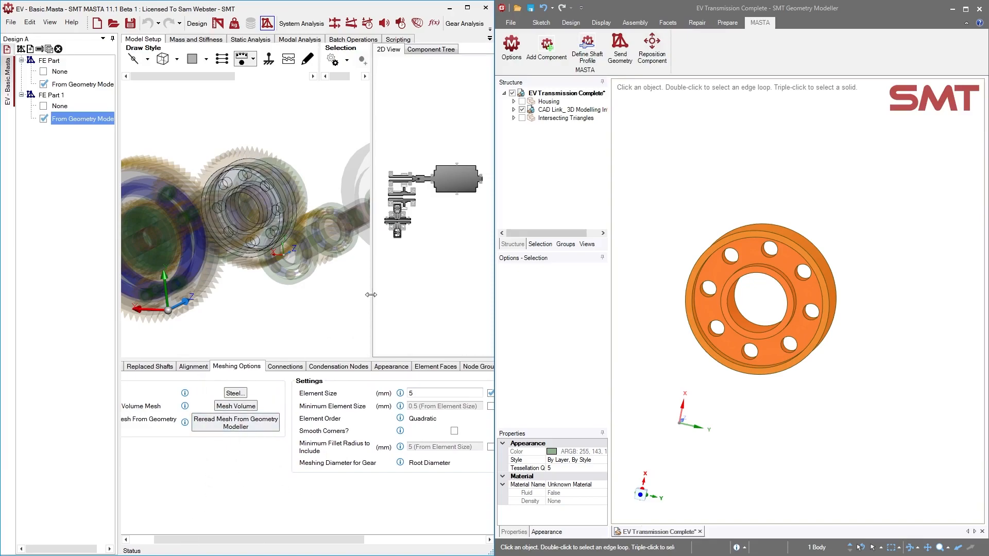
Select the 1st Gear Set Wheel Carrier Assembly's Carrier Shaft in the 2D view and mark it as replaced by the FE part
scroll(410, 197, up, 5)
click(409, 185)
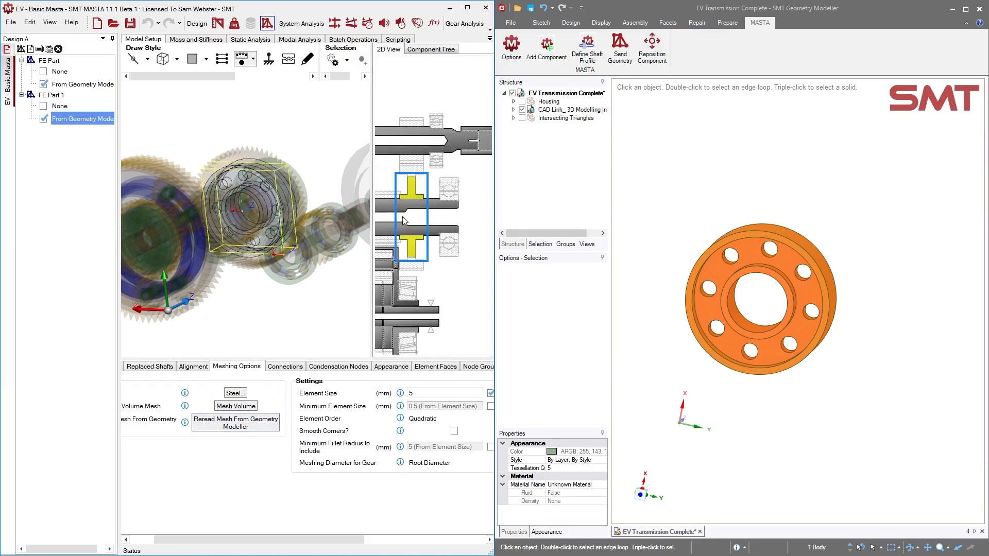
scroll(412, 181, up, 2)
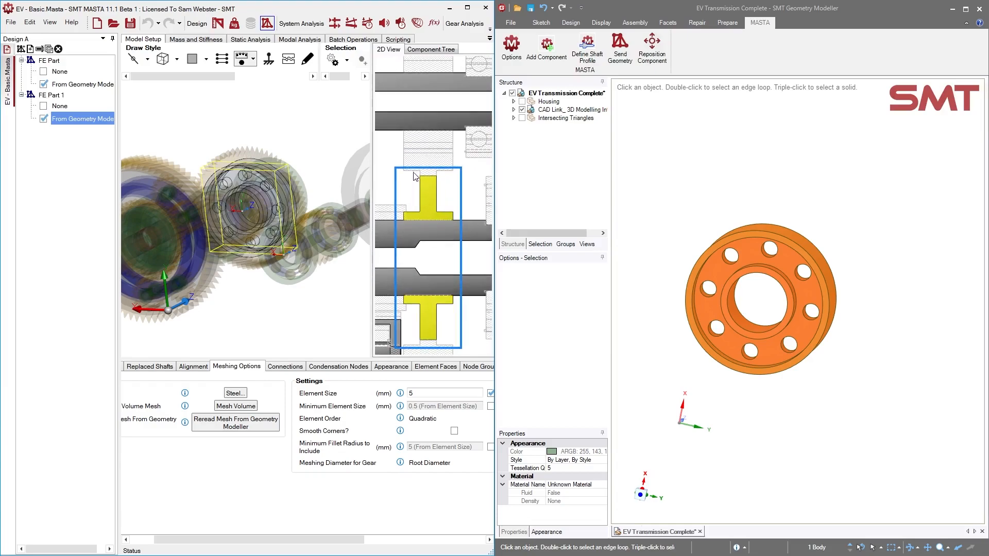
click(189, 367)
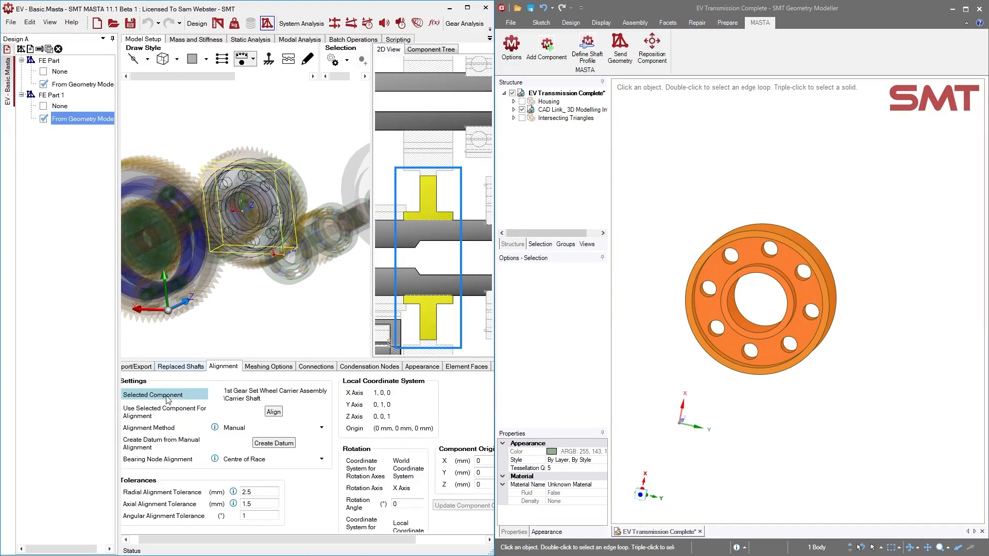
click(180, 366)
click(323, 404)
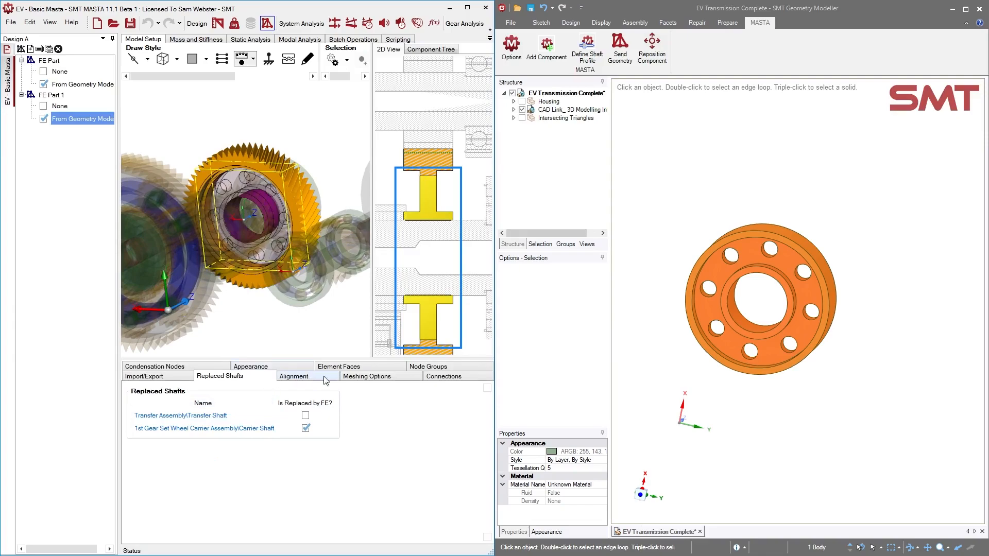
Enable tooth meshing for the Wheel and create the FE volume mesh of the gear
click(367, 378)
click(178, 485)
click(315, 406)
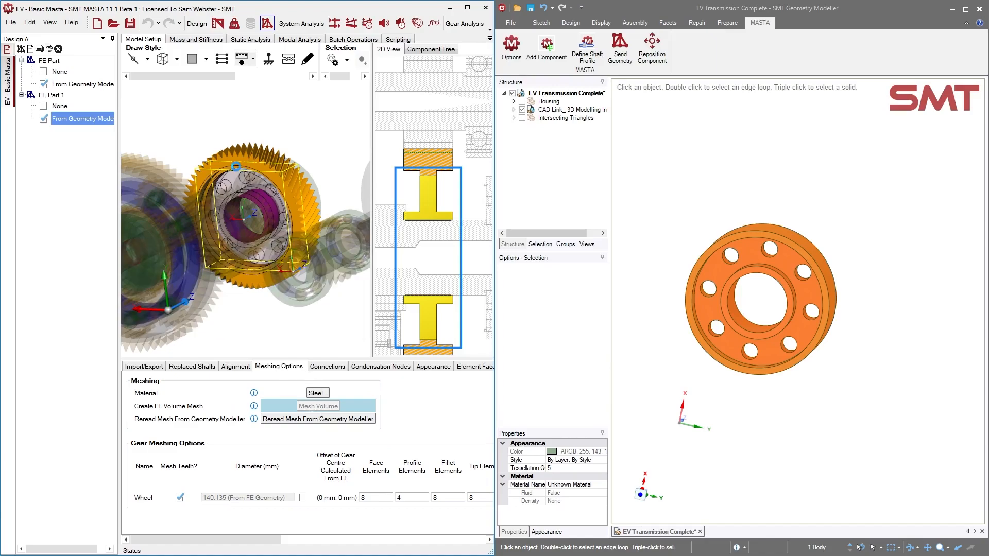
mouse_move(238, 191)
middle_down()
mouse_move(264, 159)
mouse_move(246, 174)
middle_up()
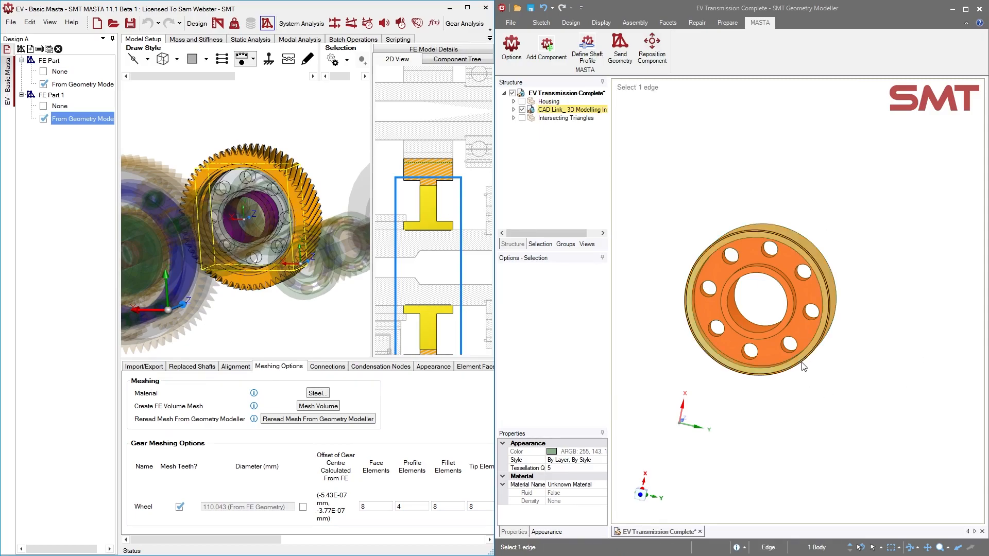
Draw all element edges of the meshed gear and inspect the mesh in the 3D view
click(177, 59)
click(154, 103)
mouse_move(155, 99)
middle_down()
mouse_move(236, 100)
mouse_move(178, 130)
middle_up()
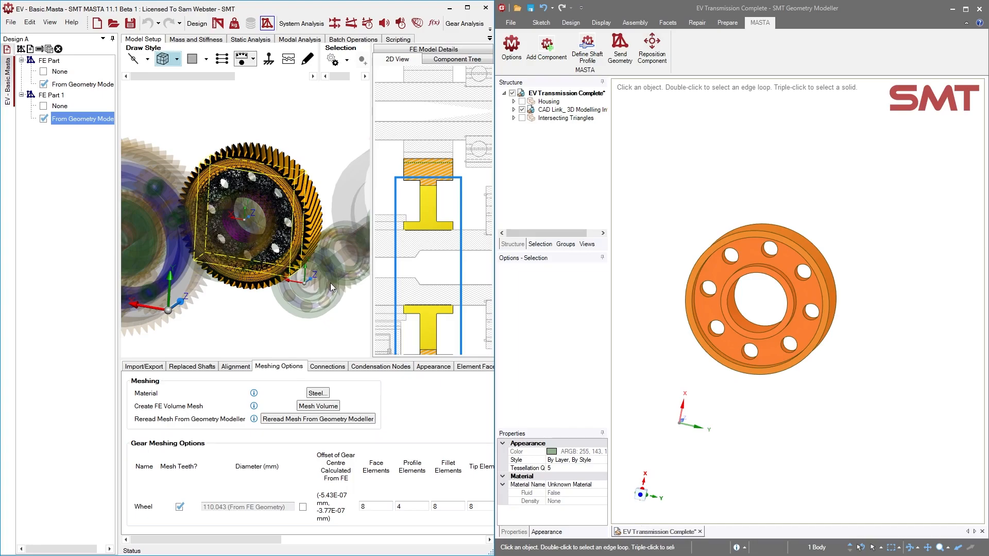
Display the meshed gear with solid faces and outline edges only
click(177, 59)
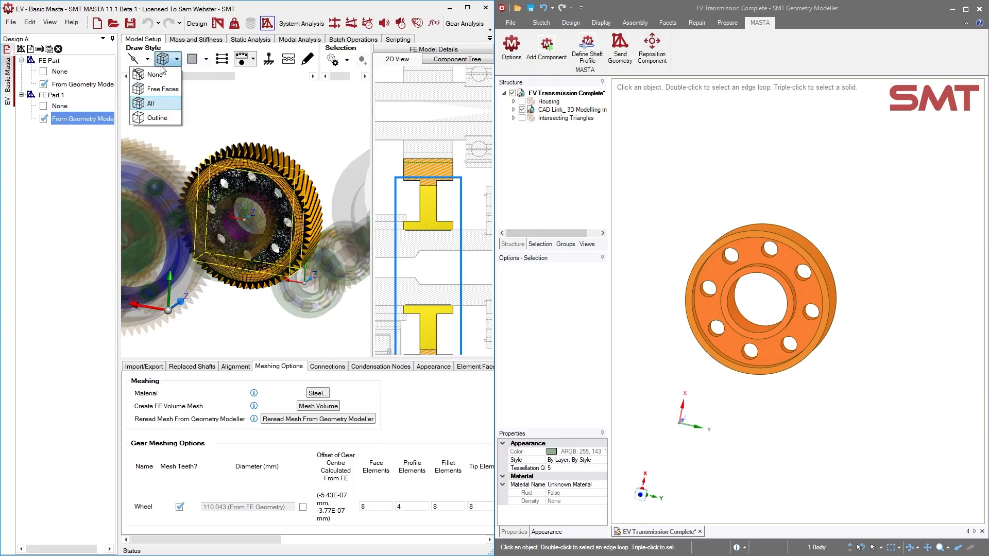
click(154, 117)
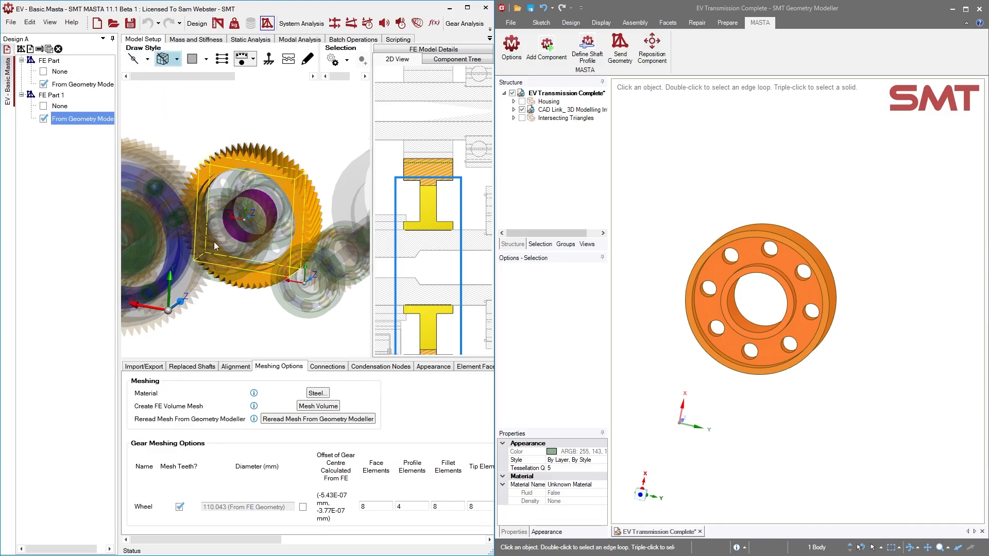
click(206, 59)
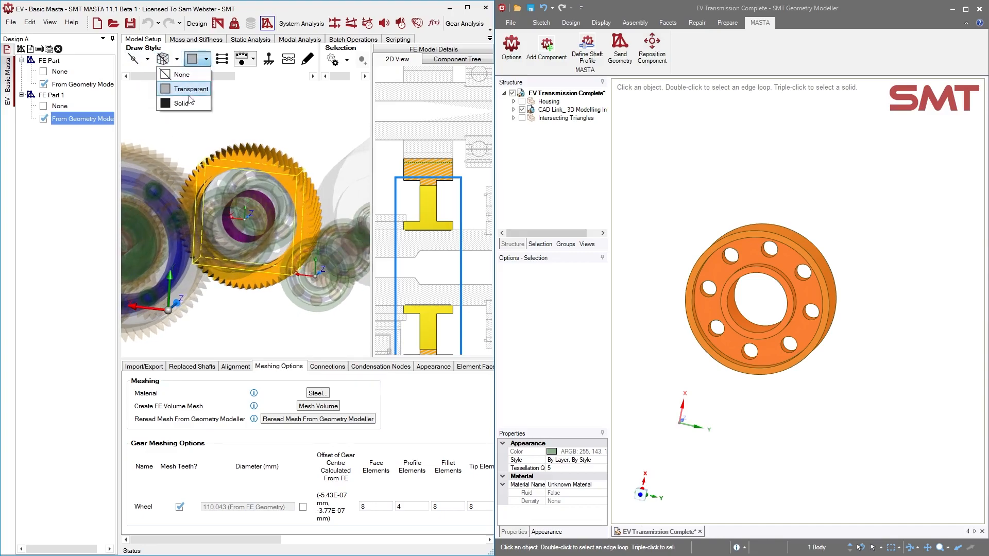
click(189, 108)
click(176, 59)
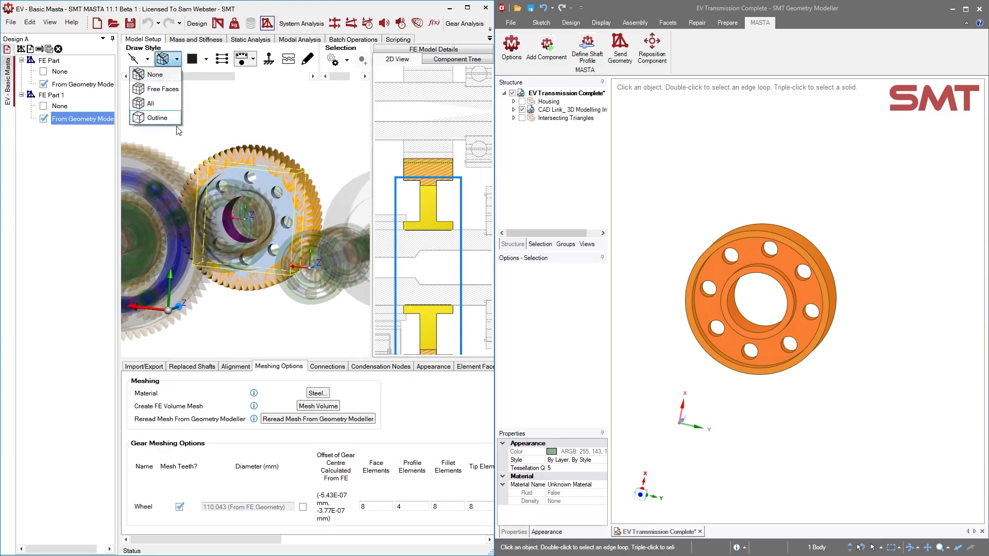
click(168, 123)
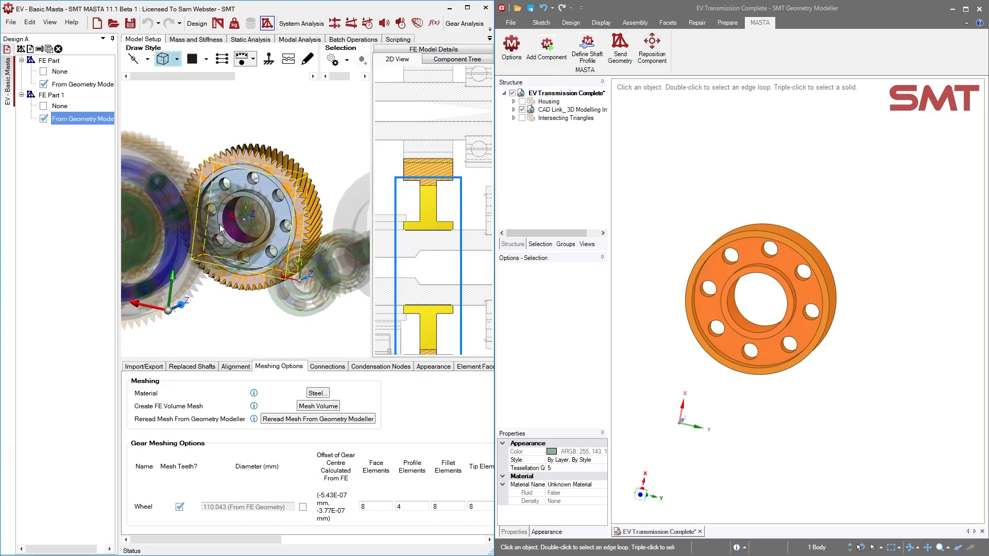
scroll(237, 293, down, 5)
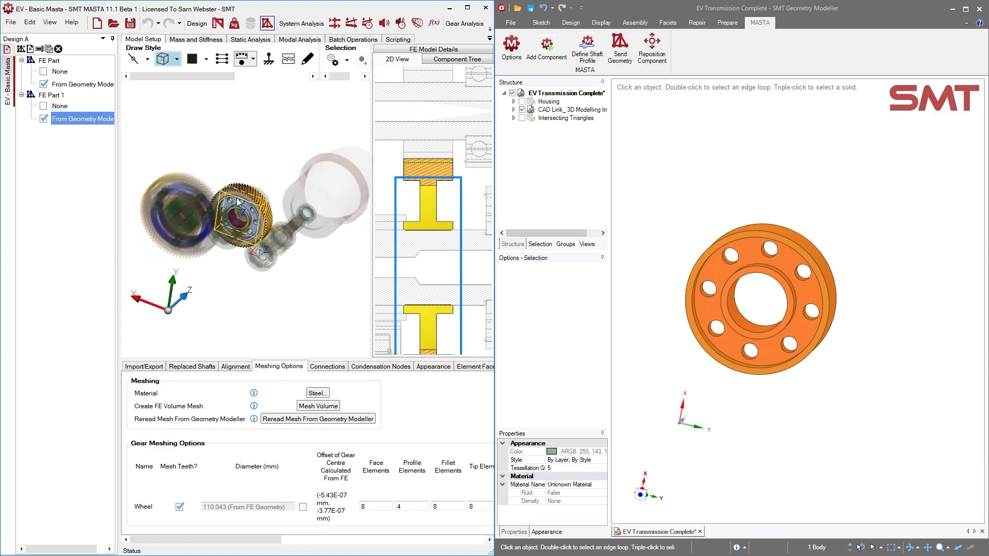
Examine the meshed gear wheel and its teeth up close in the 3D view
scroll(247, 228, up, 4)
scroll(192, 223, up, 2)
scroll(235, 210, down, 3)
scroll(236, 211, up, 2)
middle_drag(236, 242, 229, 189)
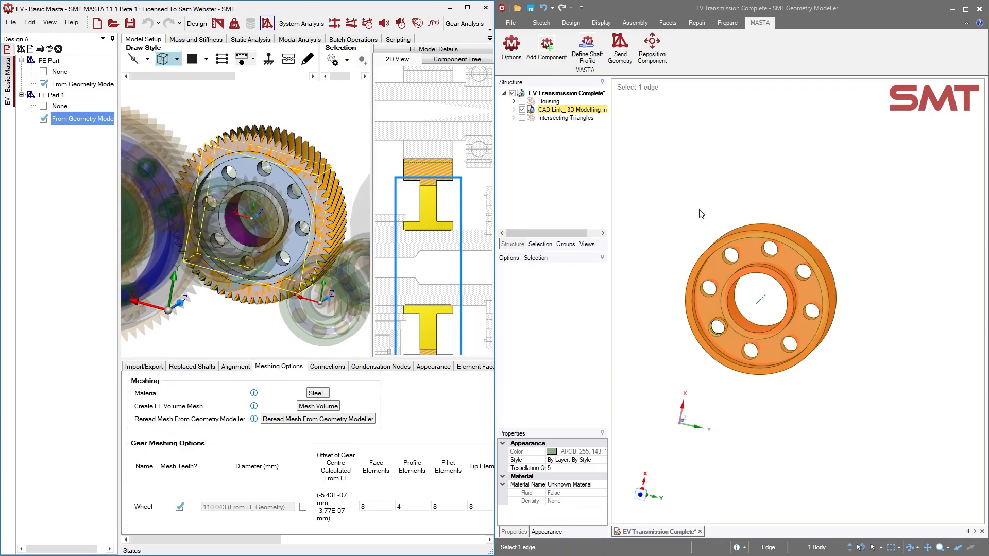
Switch to SMT Geometry Modeller and create a driving parameter named Hole Quantity from the gear blank's hole pattern count
middle_drag(677, 288, 667, 307)
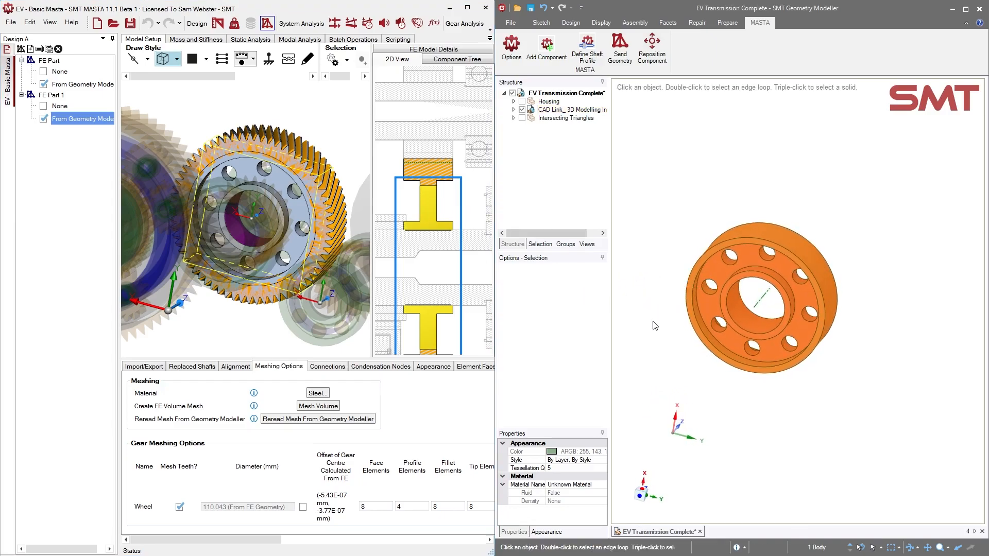
middle_drag(654, 325, 661, 327)
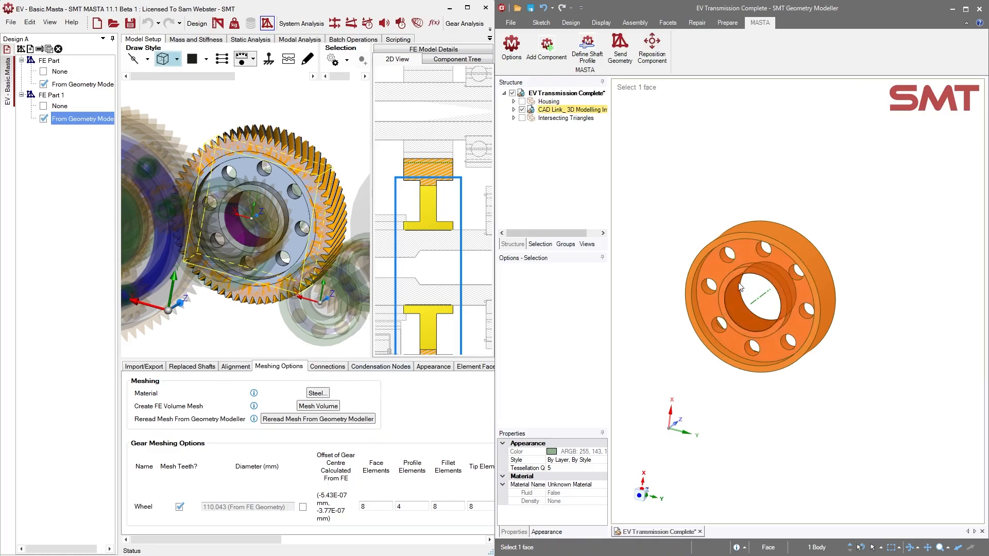
mouse_move(756, 246)
middle_down()
mouse_move(765, 252)
mouse_move(713, 311)
mouse_move(670, 317)
mouse_move(715, 302)
middle_up()
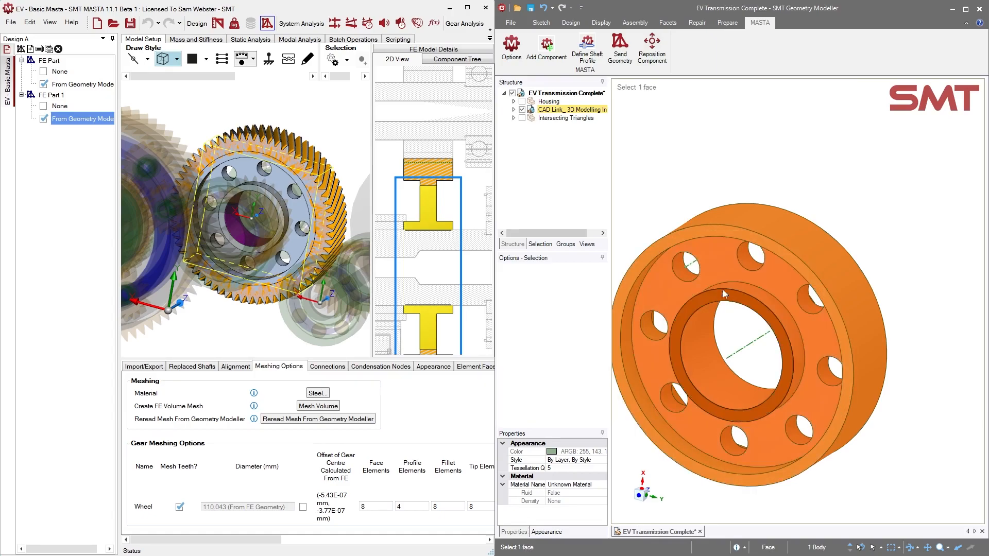
click(686, 277)
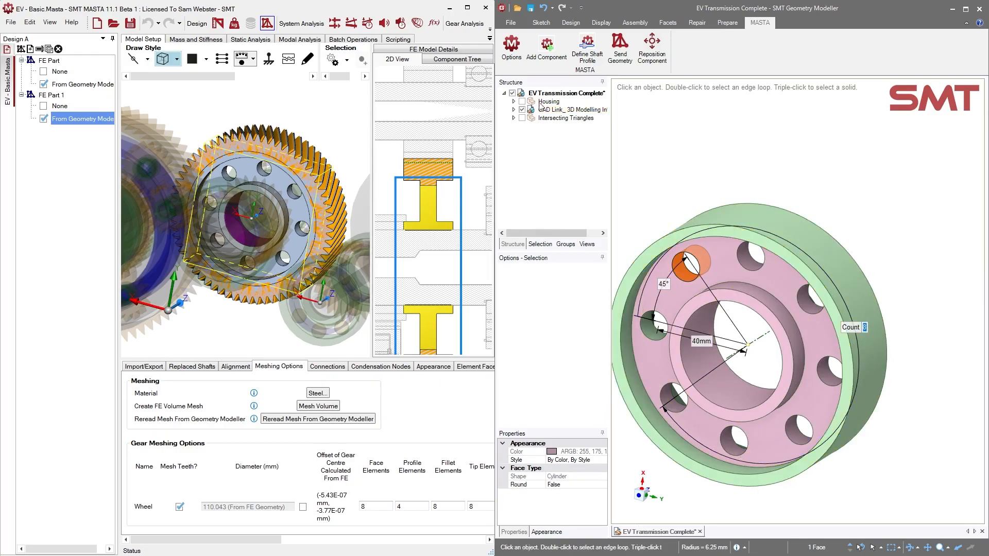
click(566, 244)
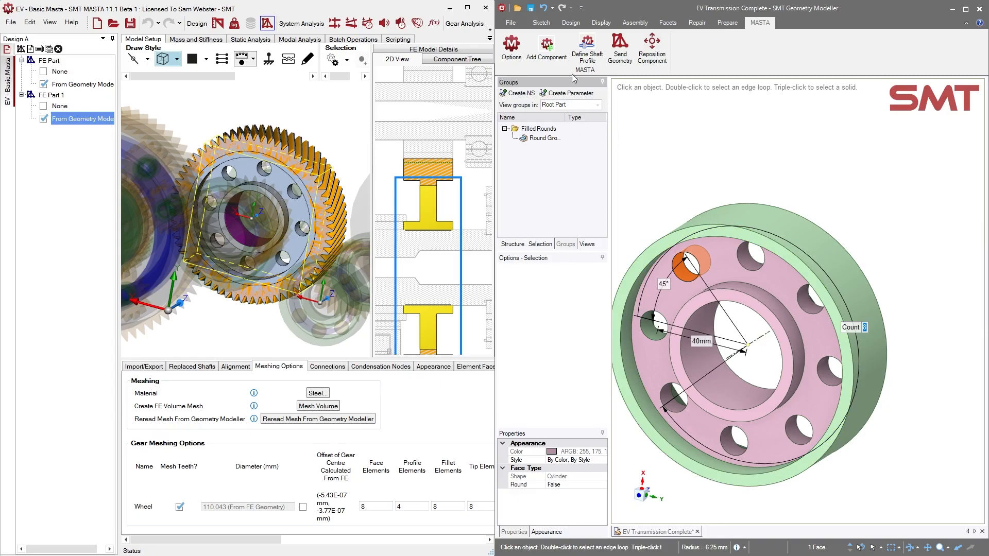
click(566, 93)
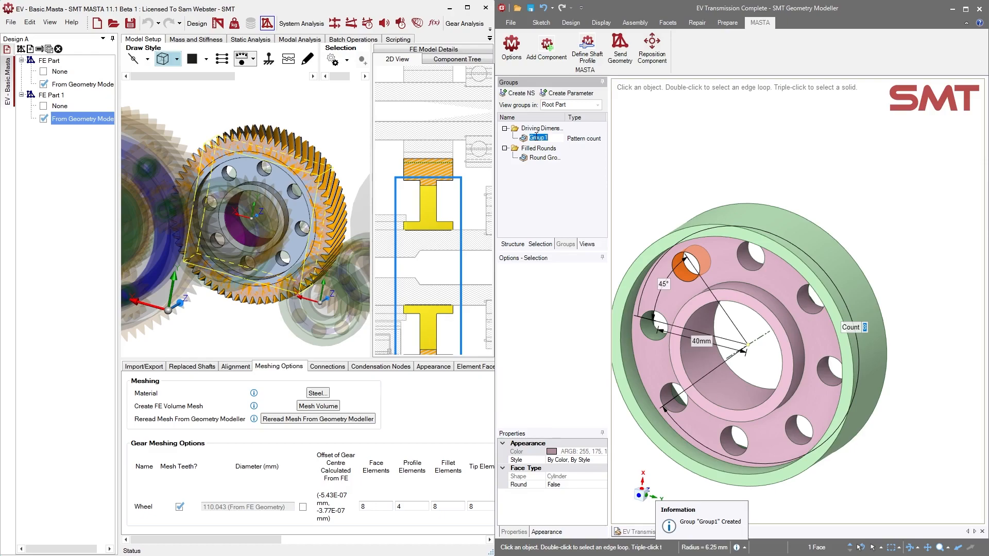
text(Hole Quan)
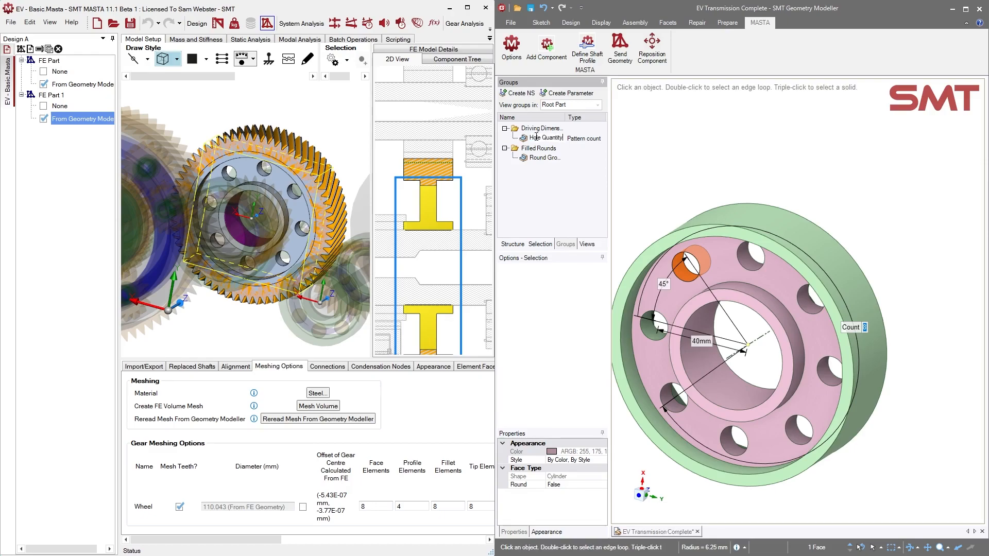
text(tity)
key(Return)
click(665, 179)
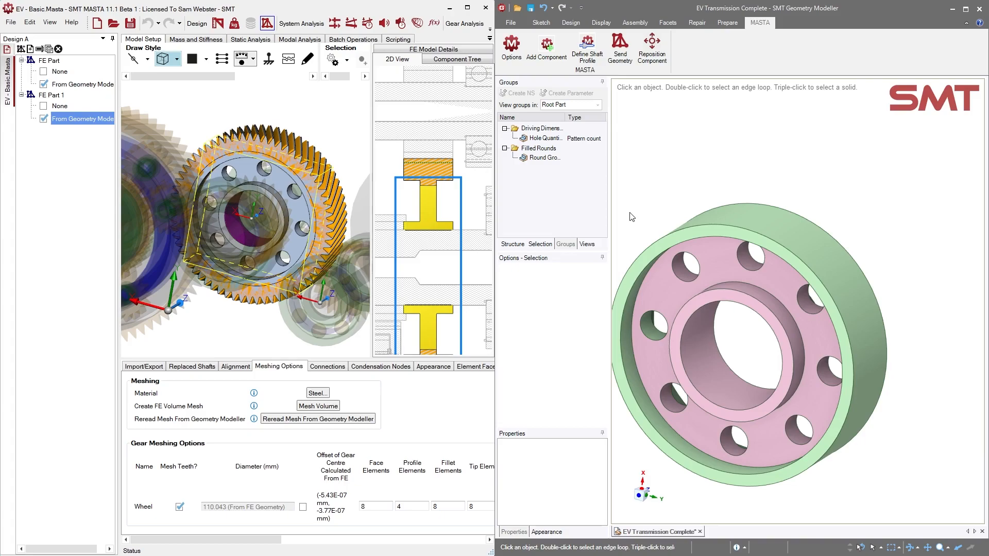
With the Pull tool, create a driving parameter named Hole Radius from the radius of one blank hole
click(571, 23)
click(688, 55)
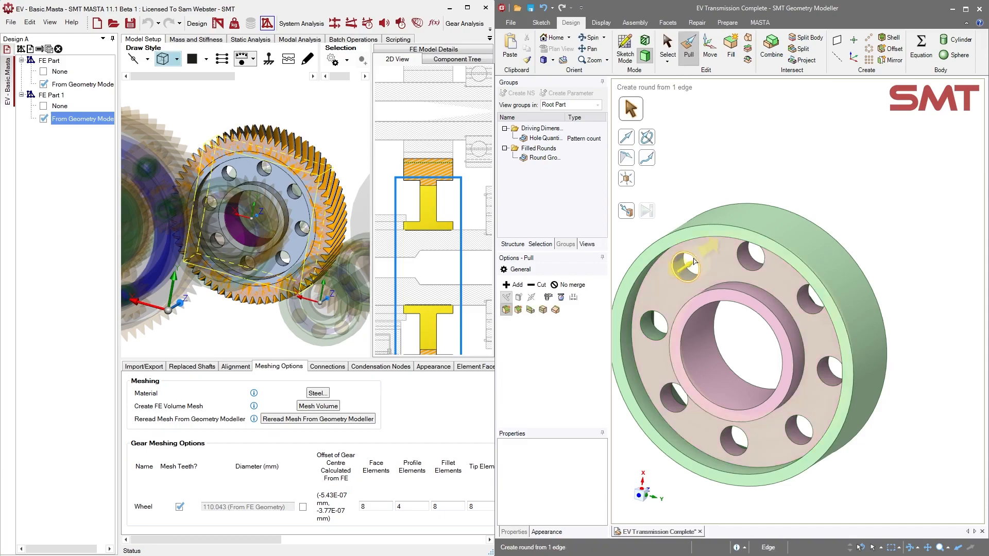
click(683, 276)
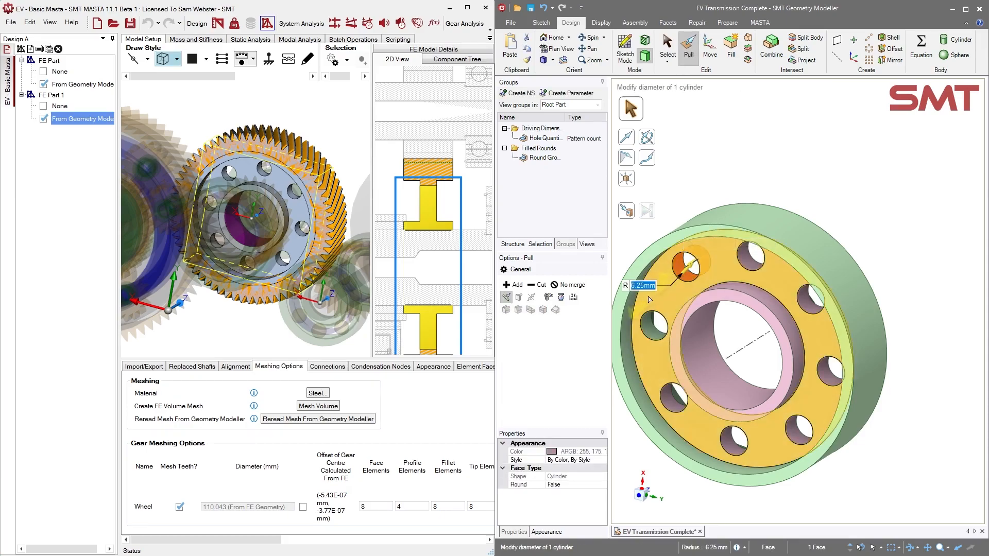
click(581, 95)
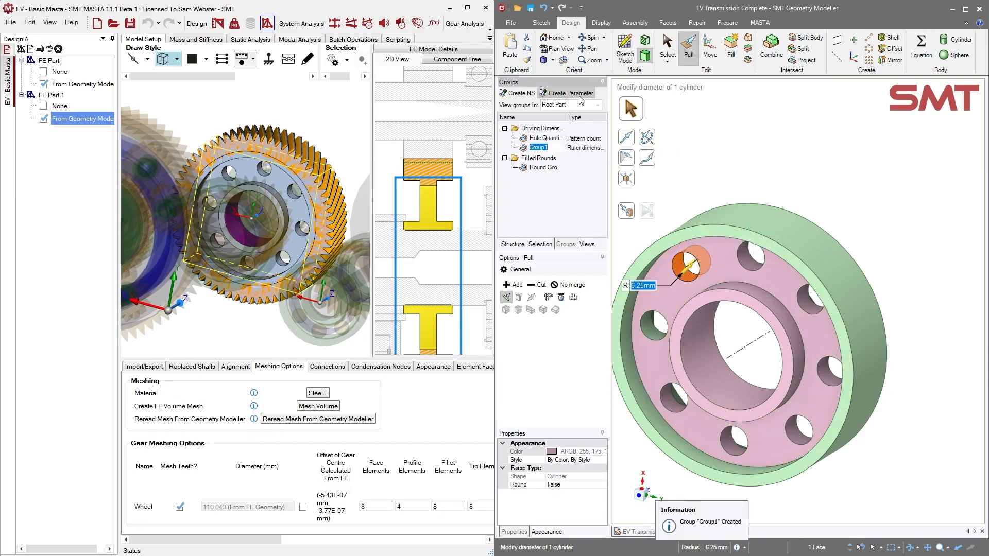
text(Hole Radius)
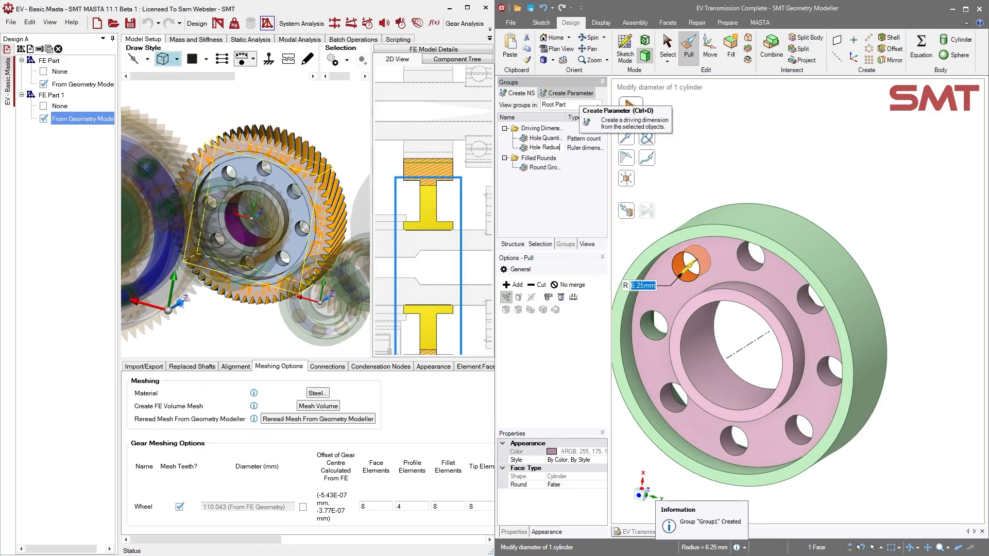
key(Return)
click(779, 163)
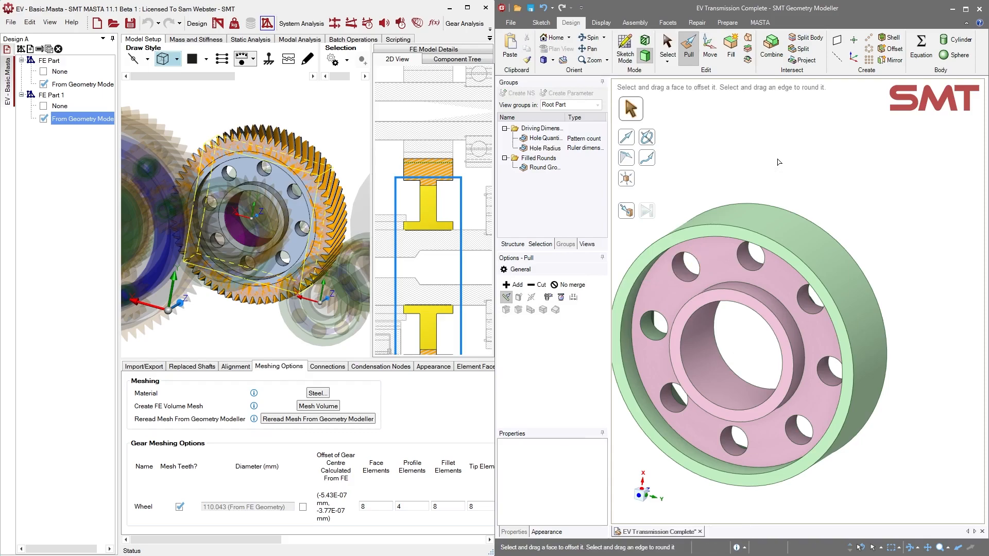
click(754, 259)
middle_drag(755, 259, 674, 289)
click(674, 290)
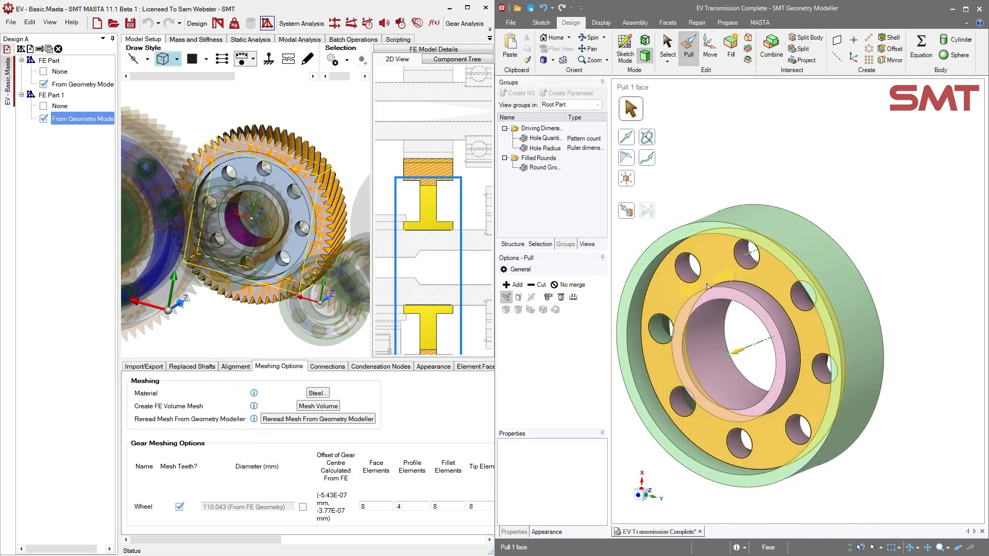
middle_drag(742, 258, 670, 301)
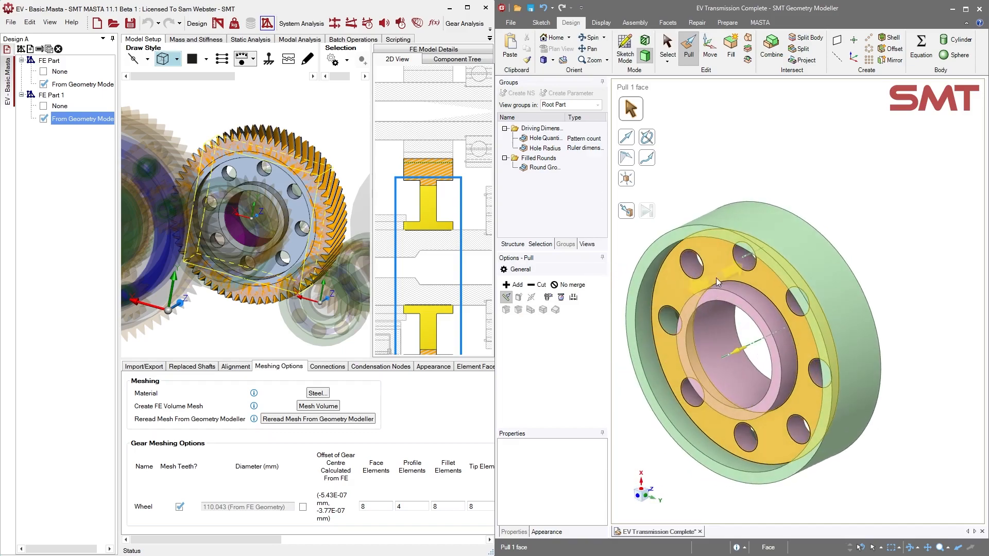
click(671, 253)
click(682, 88)
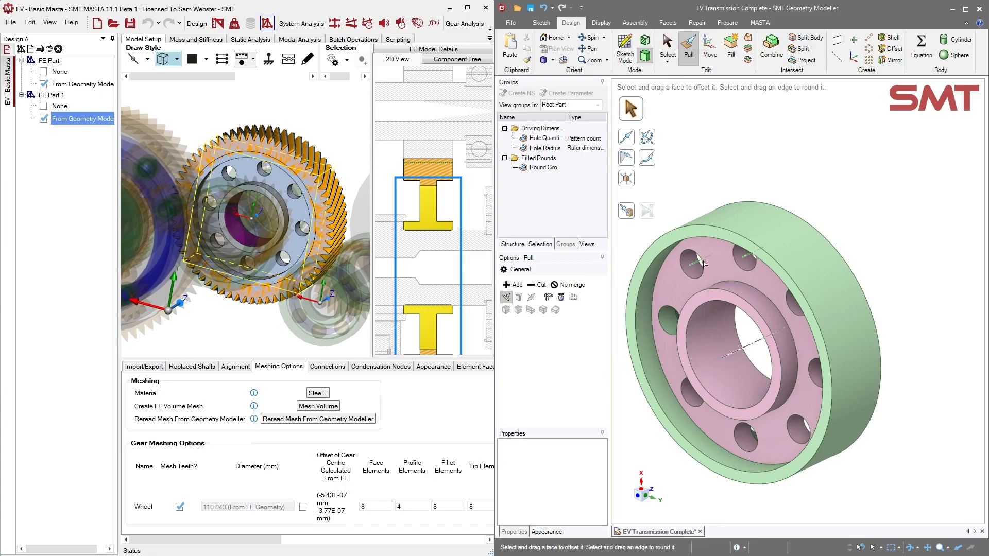
Add a ruler dimension between the two flat web faces of the blank and create a driving parameter named Blank Thickness from it
click(674, 297)
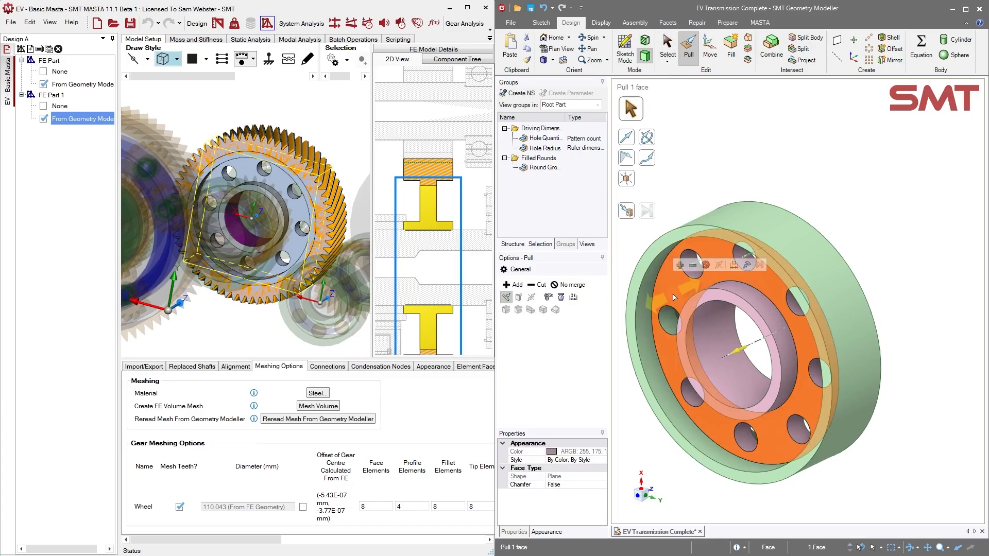
click(574, 299)
middle_drag(685, 231, 757, 252)
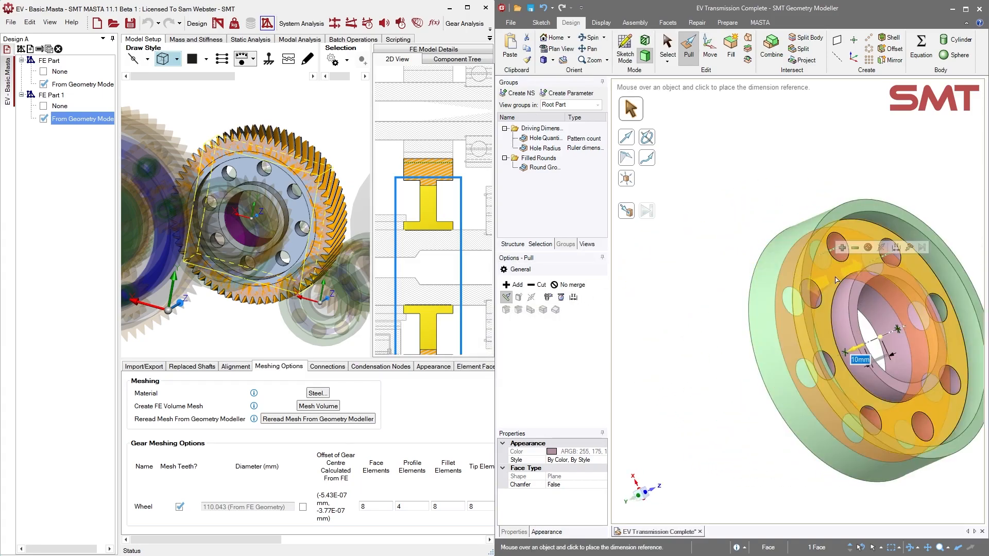
click(859, 355)
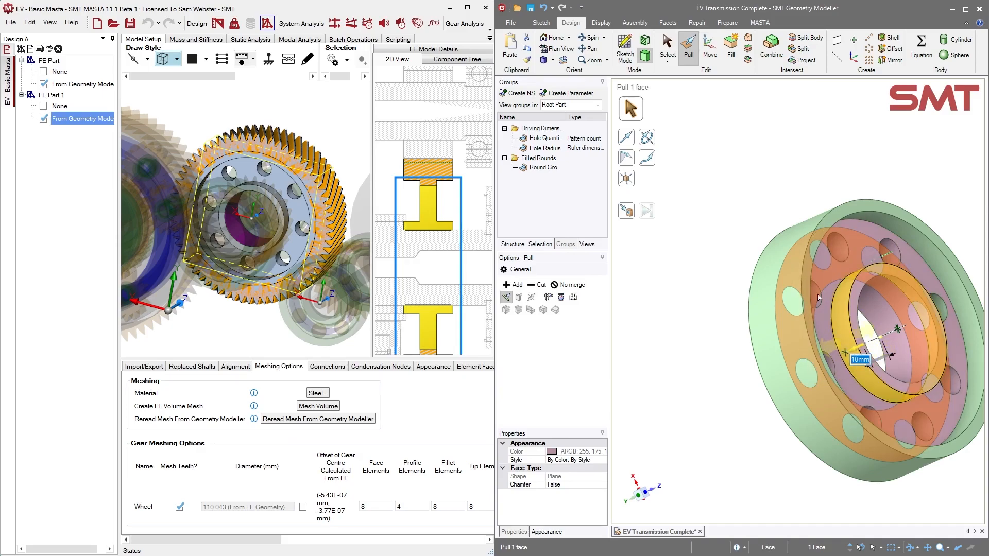
click(591, 94)
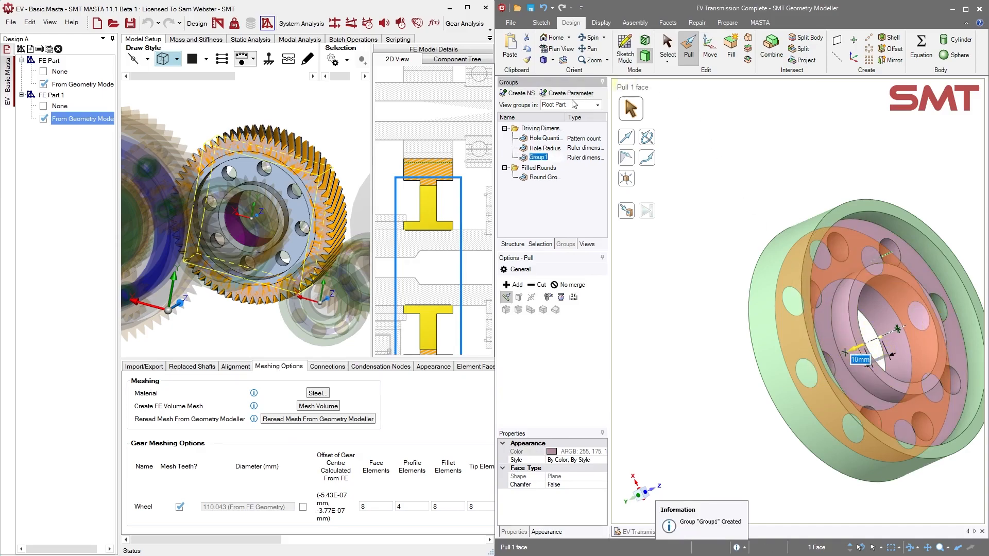
text(Blank Thickness)
key(Return)
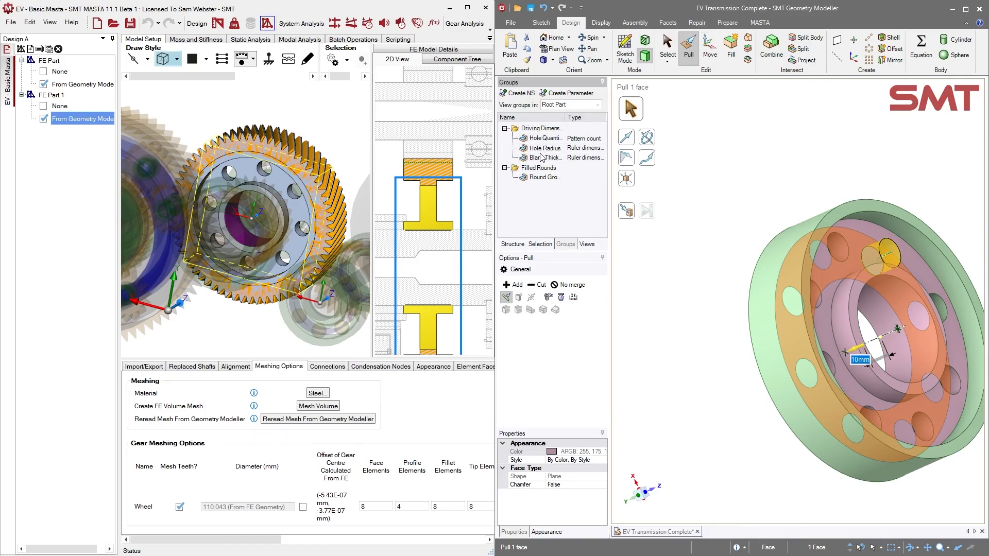
Switch to MASTA and reread the mesh from Geometry Modeller to bring in the new driving dimensions
mouse_move(253, 420)
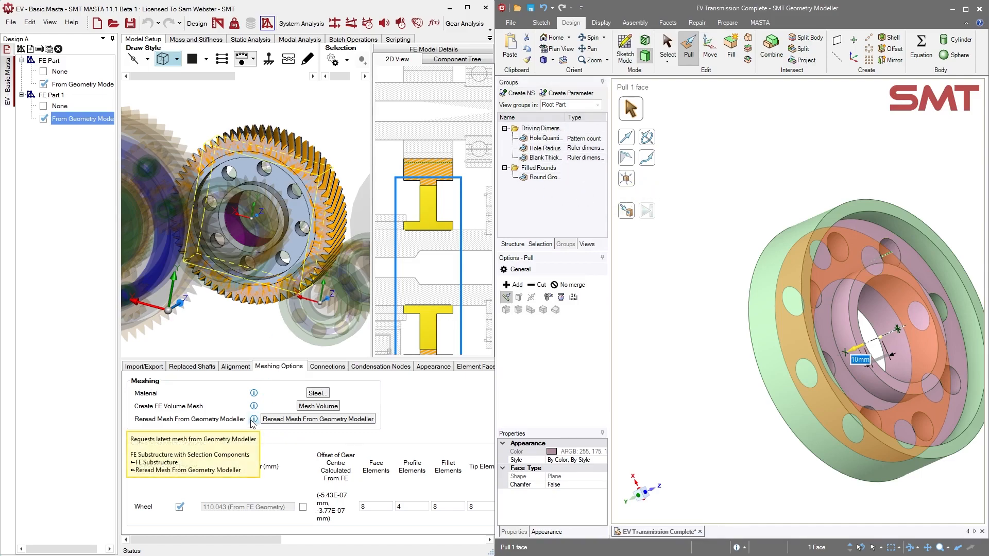
click(310, 420)
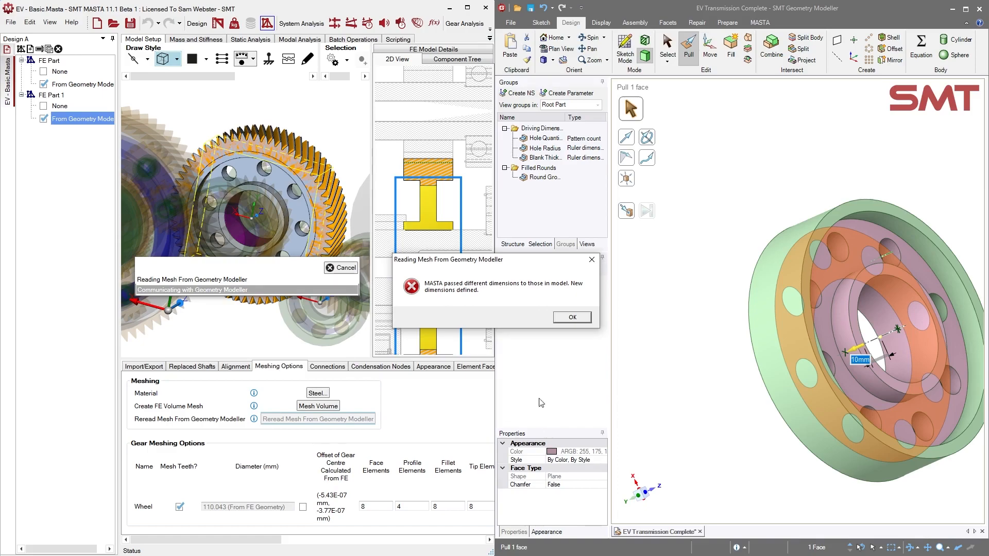
click(569, 317)
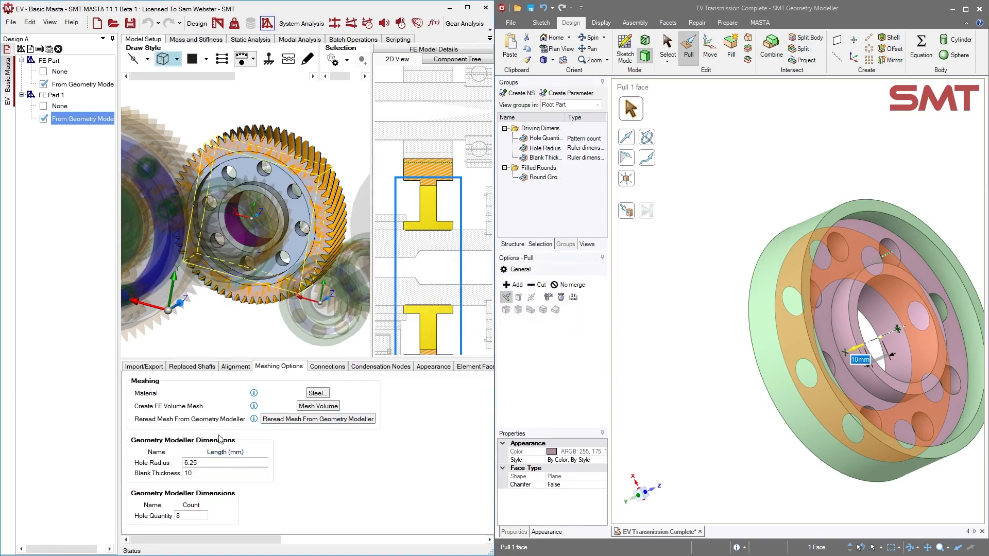
Set the Geometry Modeller dimensions to a Hole Quantity of 4 and a Hole Radius of 3 mm
scroll(239, 456, down, 1)
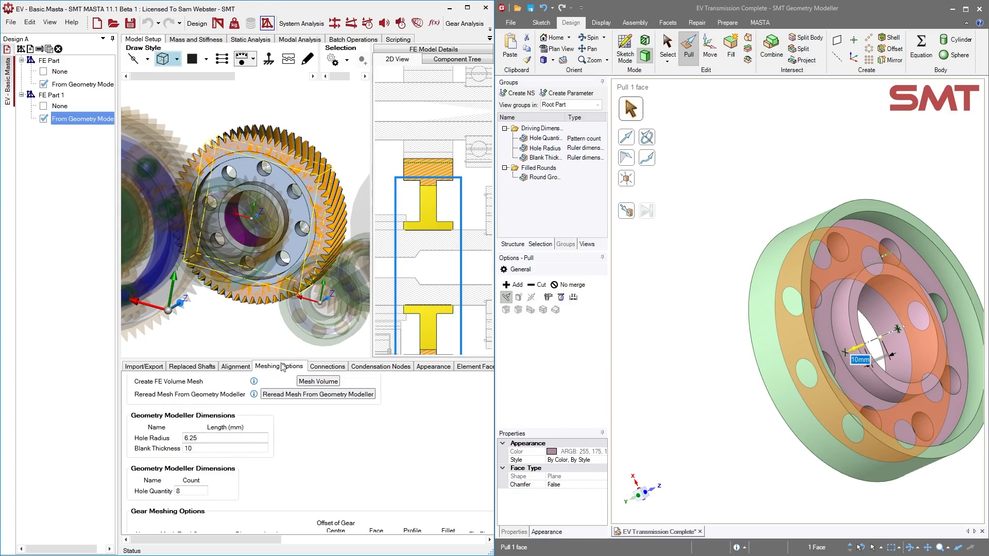
click(191, 438)
scroll(172, 468, down, 1)
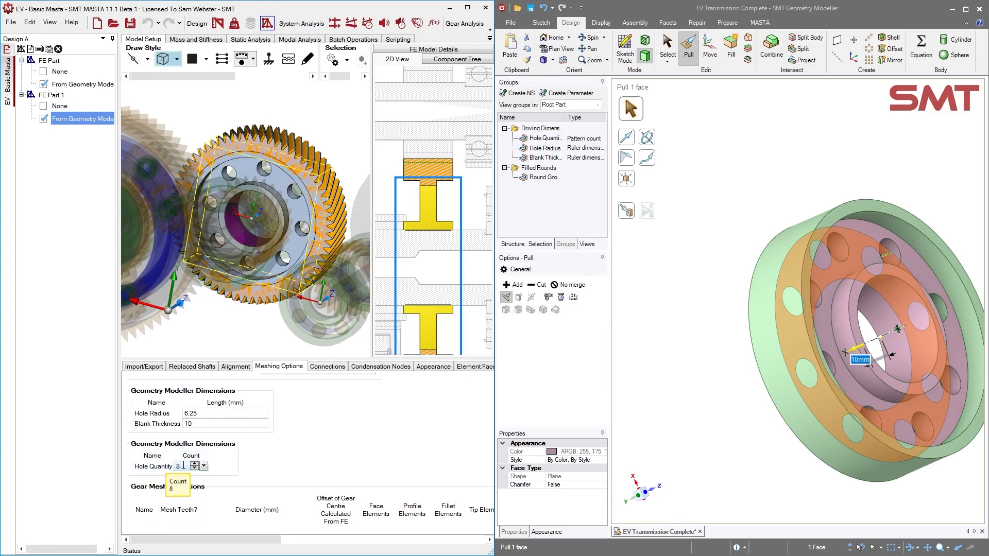
click(184, 466)
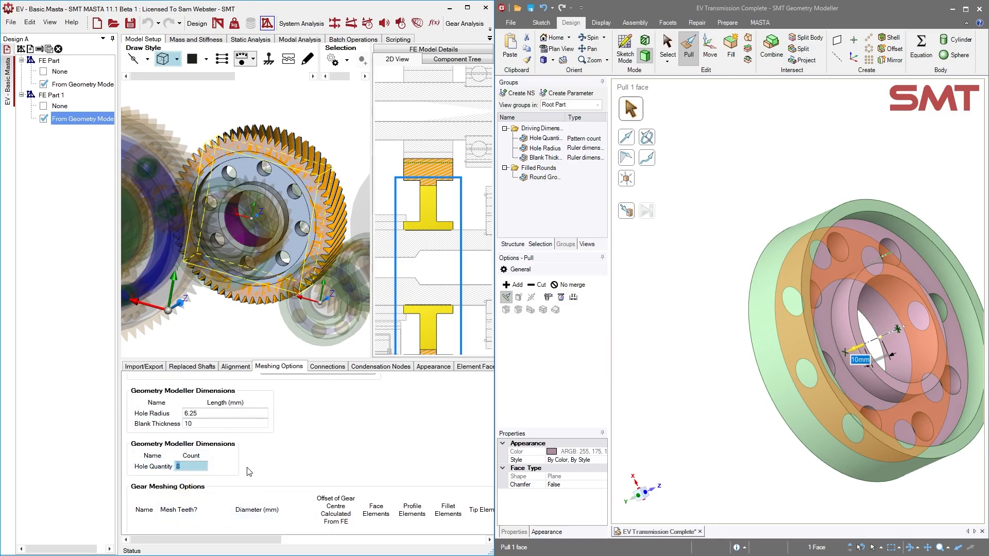
key(Return)
click(198, 413)
text(3)
key(Return)
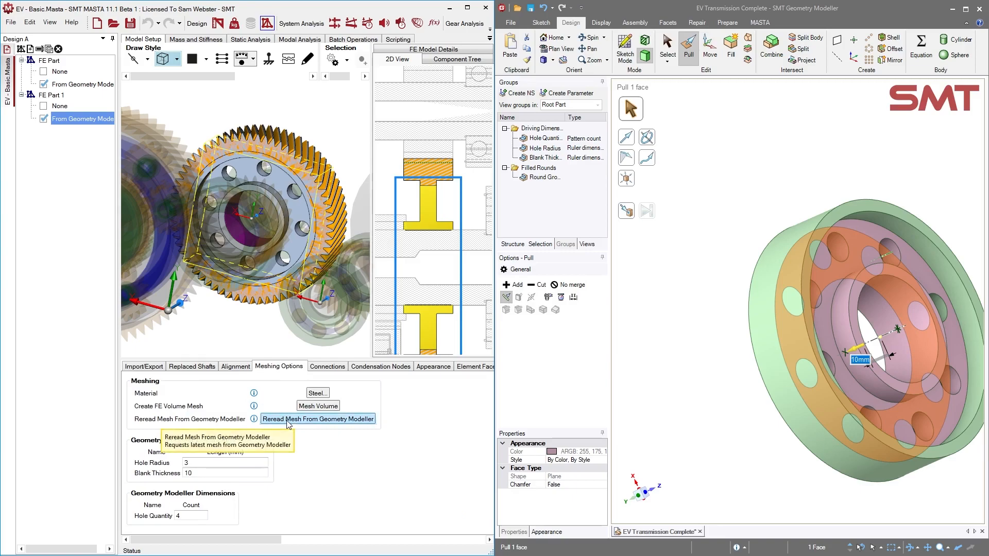
Reread the gear geometry from Geometry Modeller with the edited dimensions and regenerate its FE volume mesh
click(287, 420)
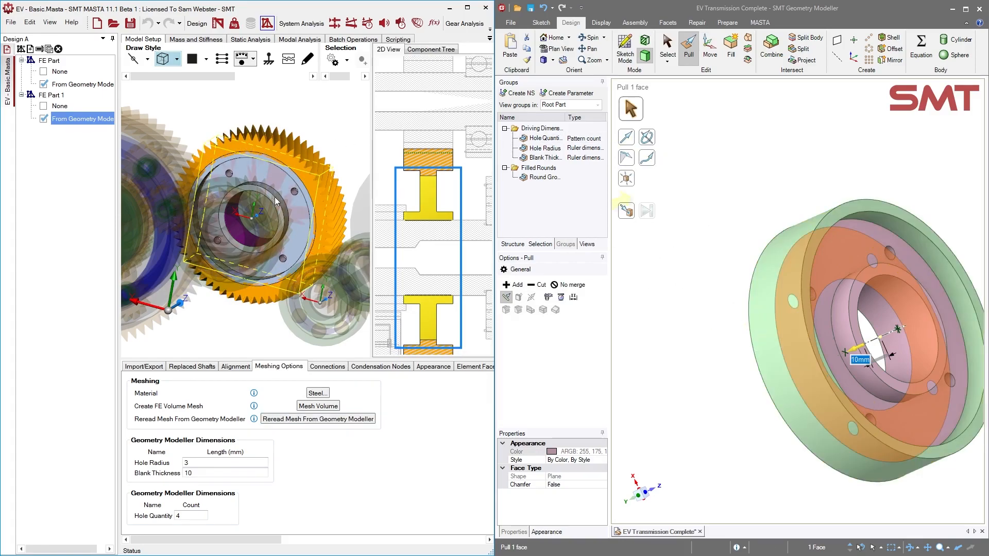
click(319, 407)
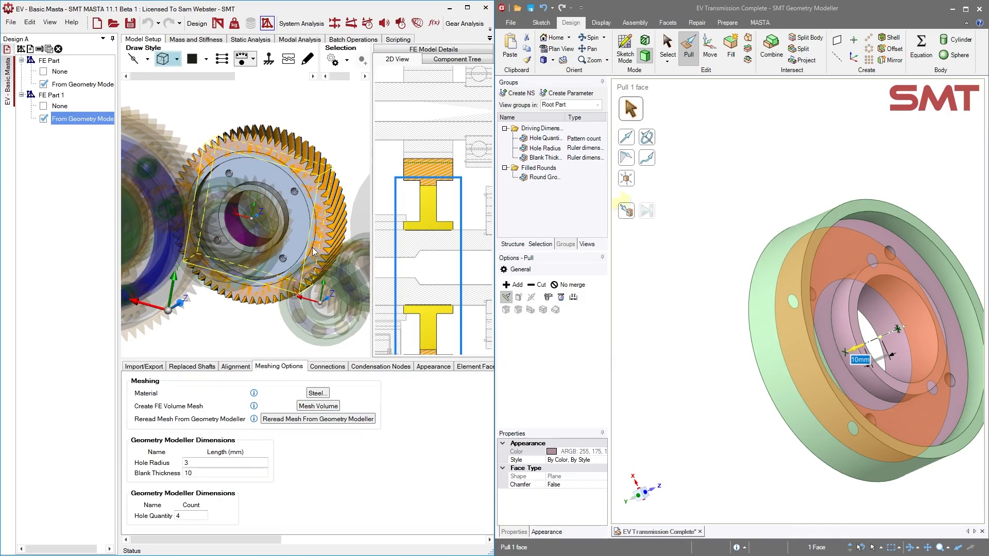
middle_drag(280, 325, 268, 185)
Create the default connection nodes for the gear and define the Wheel link as a flexible node ring with 5 axial nodes
click(328, 367)
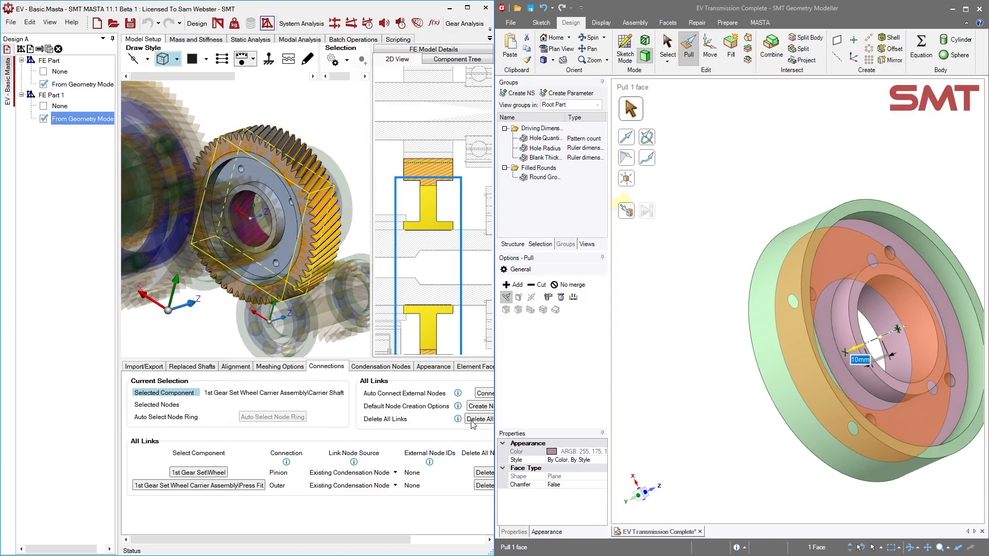
click(472, 410)
click(402, 509)
text(5)
click(229, 509)
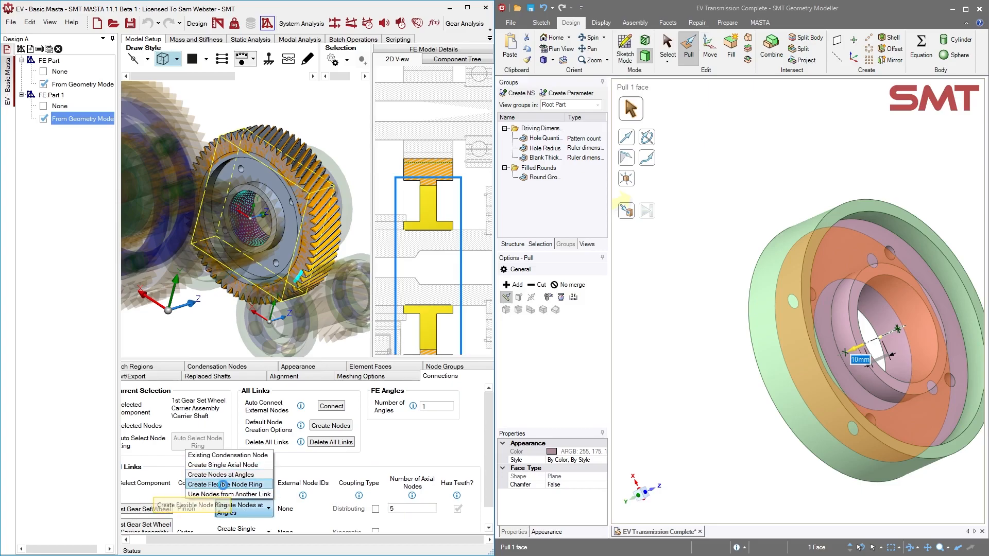
click(224, 484)
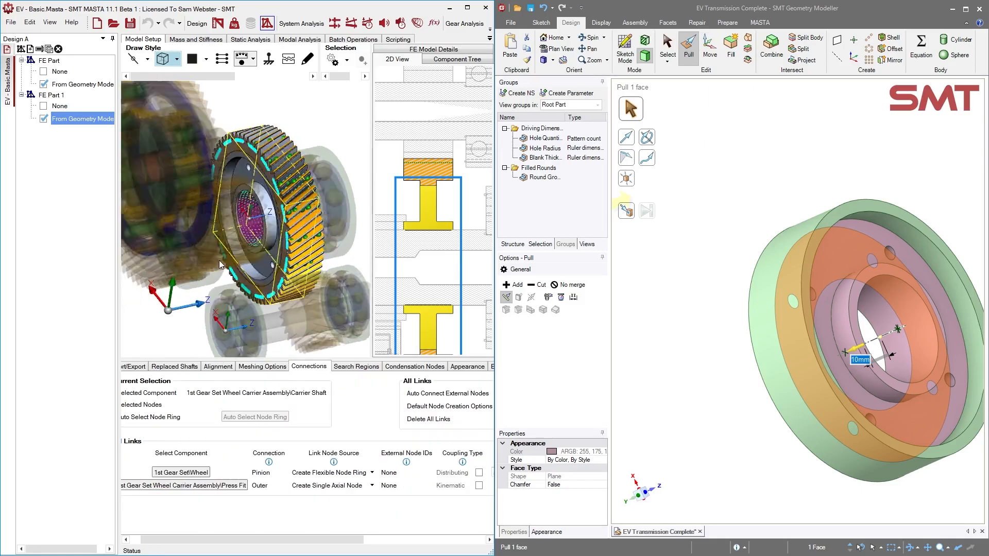
mouse_move(196, 254)
mouse_down()
mouse_move(261, 249)
mouse_move(147, 260)
mouse_move(191, 258)
mouse_up()
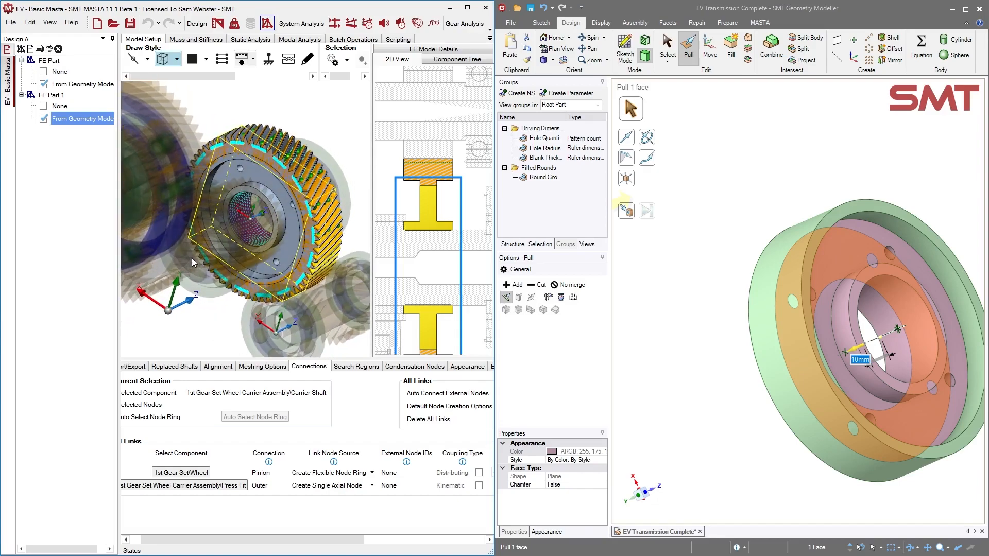
Set the gear's Geometry Modeller dimensions to a Hole Radius of 5 mm and a Hole Quantity of 6
click(265, 370)
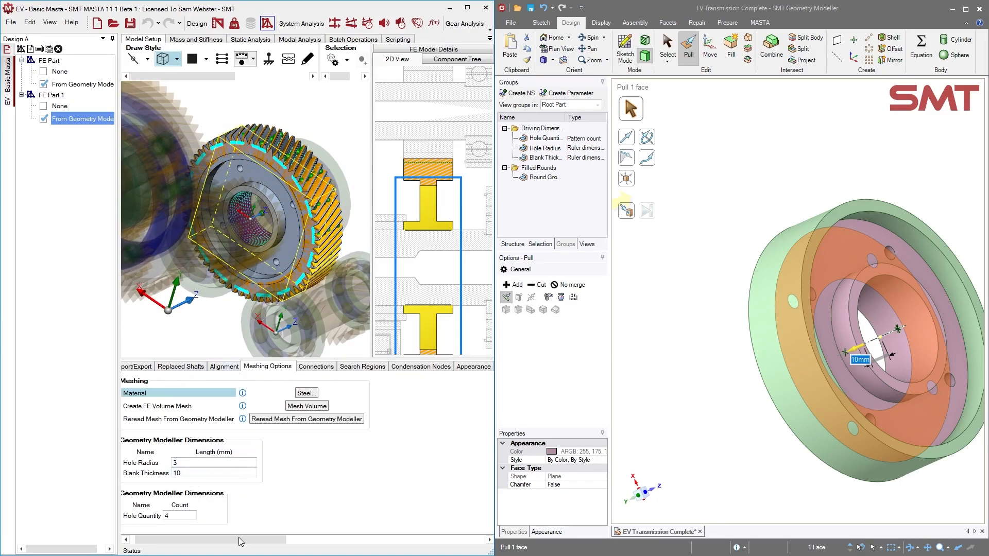
drag(239, 542, 234, 541)
click(204, 462)
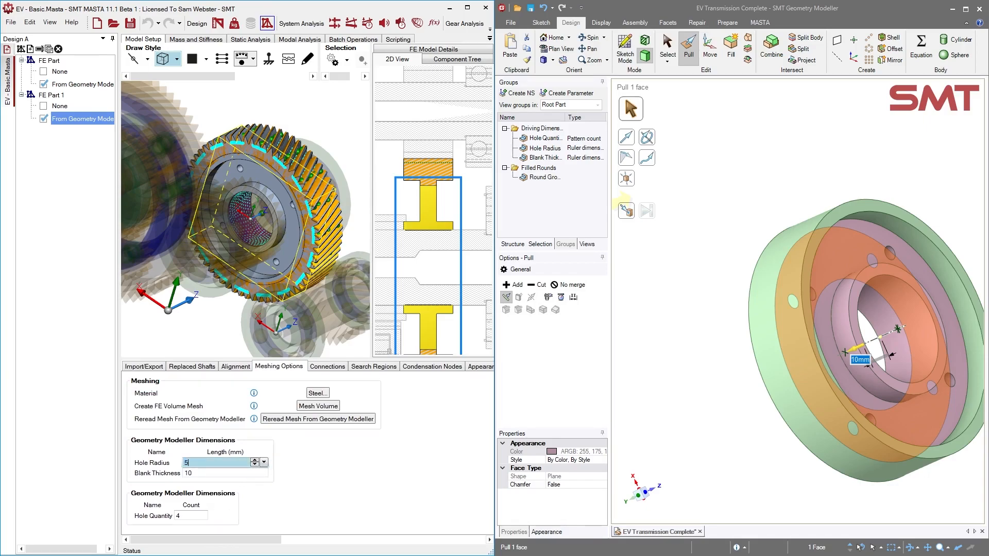
click(184, 516)
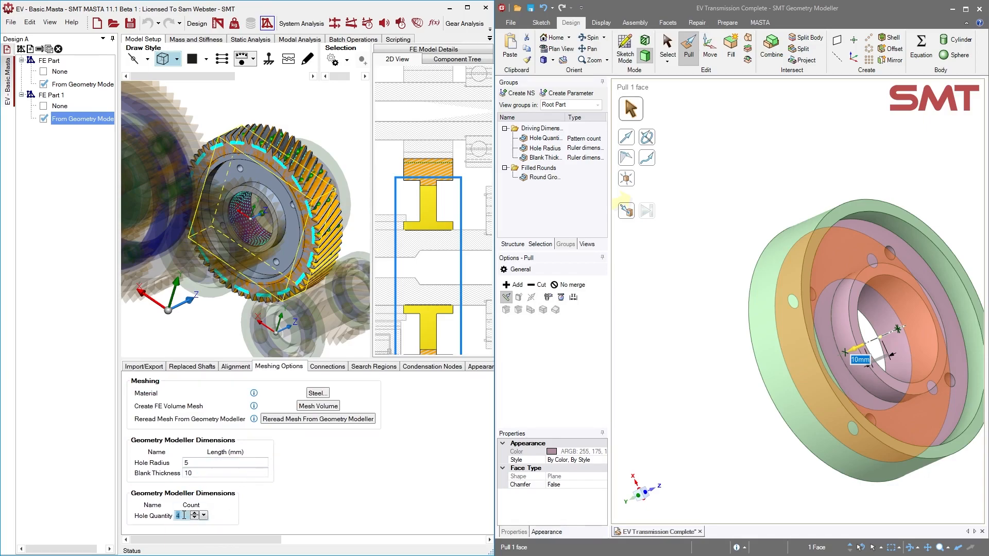
Reread the gear mesh from Geometry Modeller with the enlarged holes and create its FE volume mesh
click(315, 419)
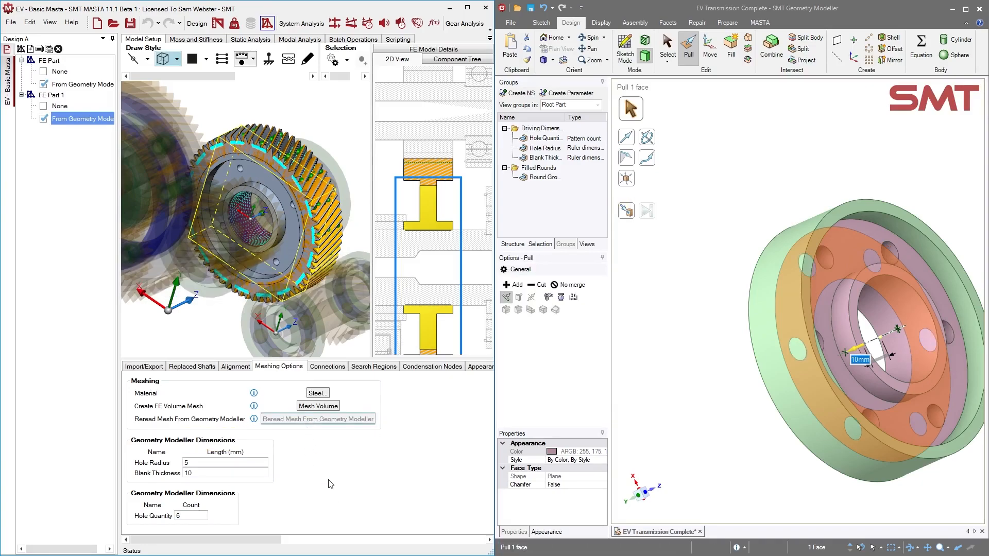
click(320, 407)
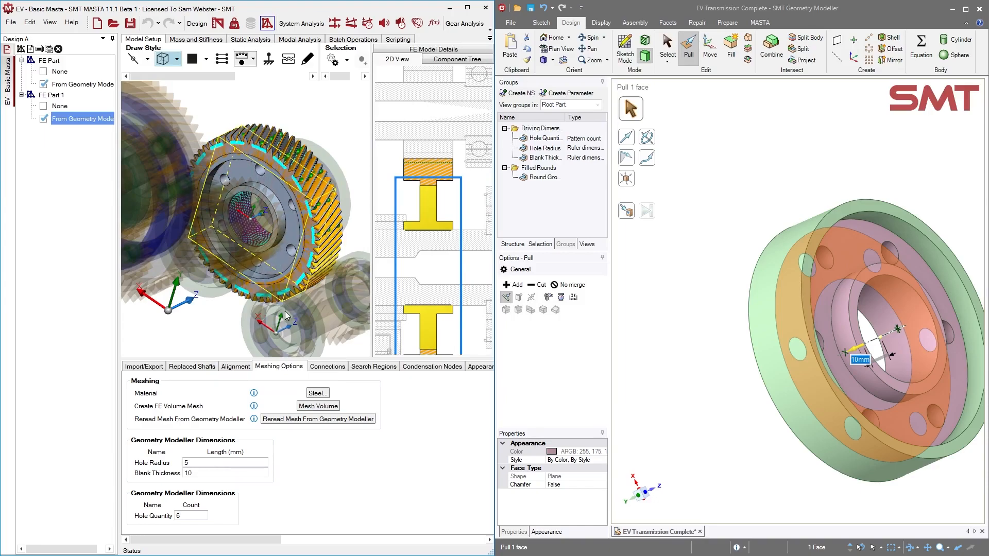
drag(299, 249, 248, 243)
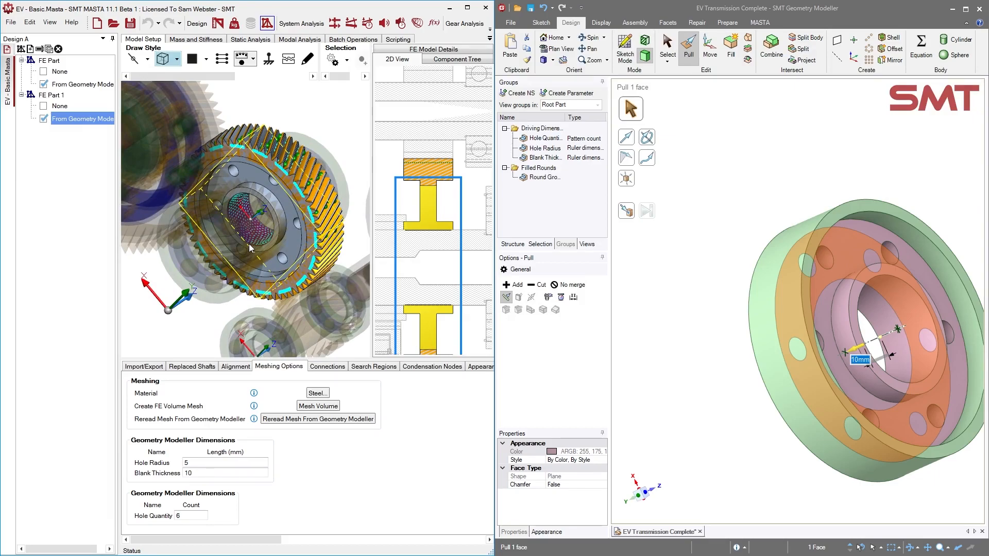
drag(262, 248, 225, 264)
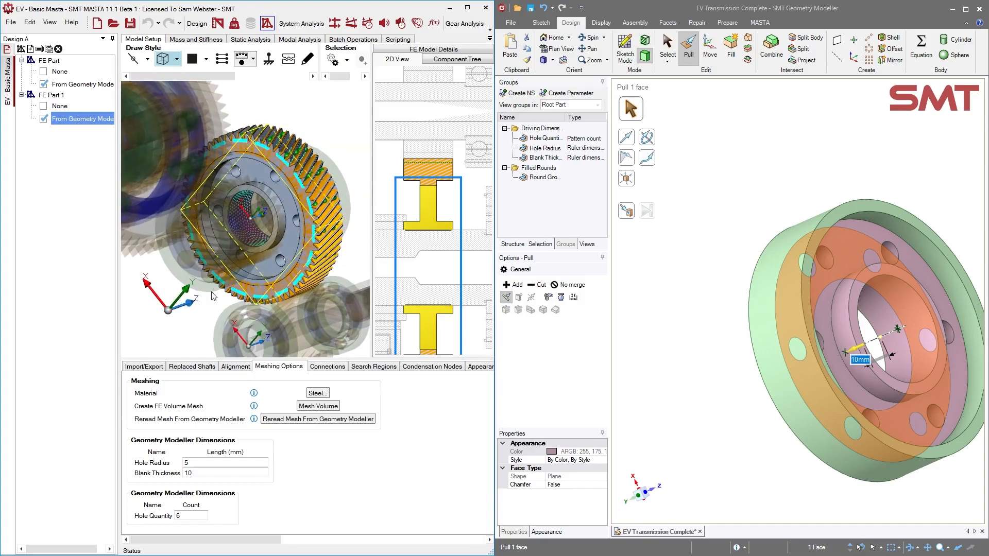
drag(247, 288, 168, 279)
scroll(207, 281, up, 5)
Set the Blank Thickness to 2 mm and reread the gear mesh from Geometry Modeller
click(194, 473)
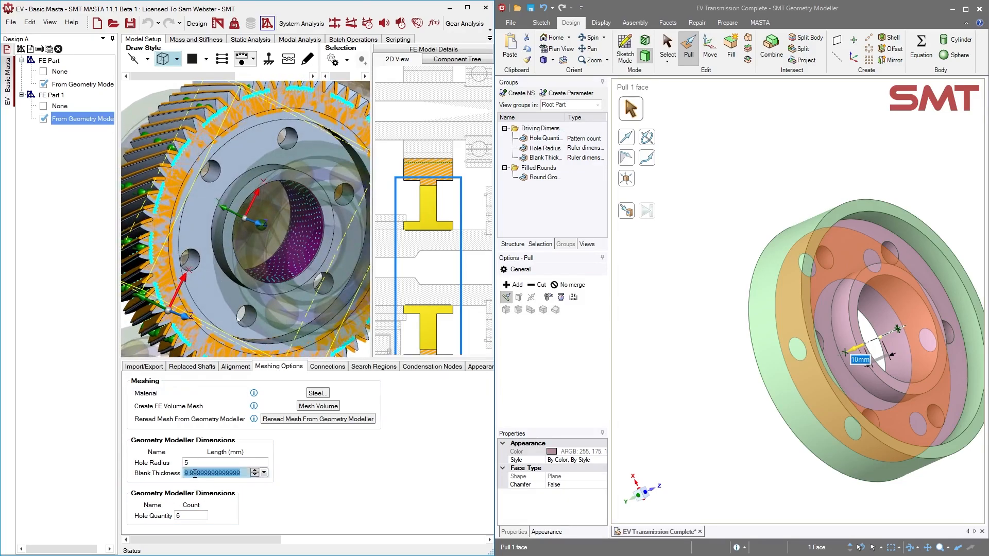
text(2)
key(Return)
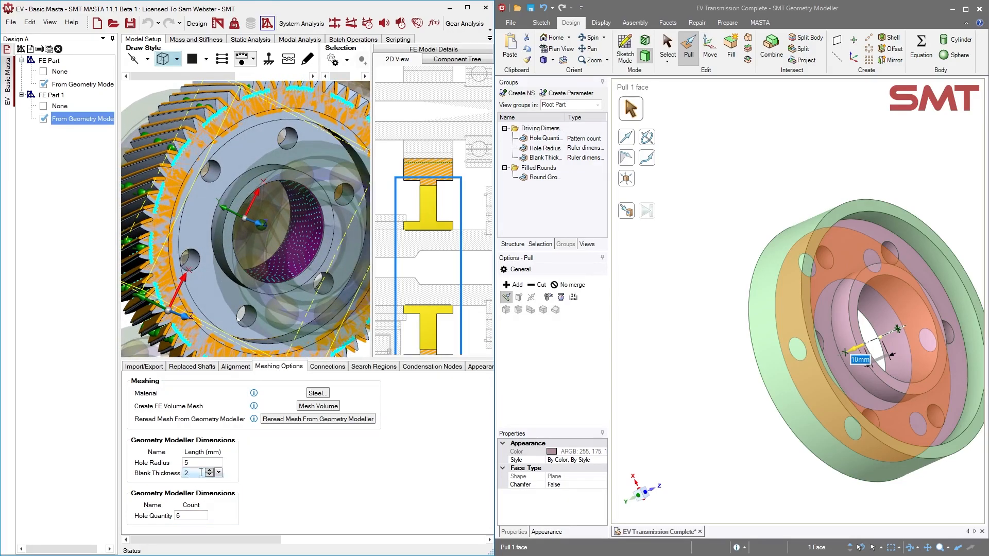
click(301, 419)
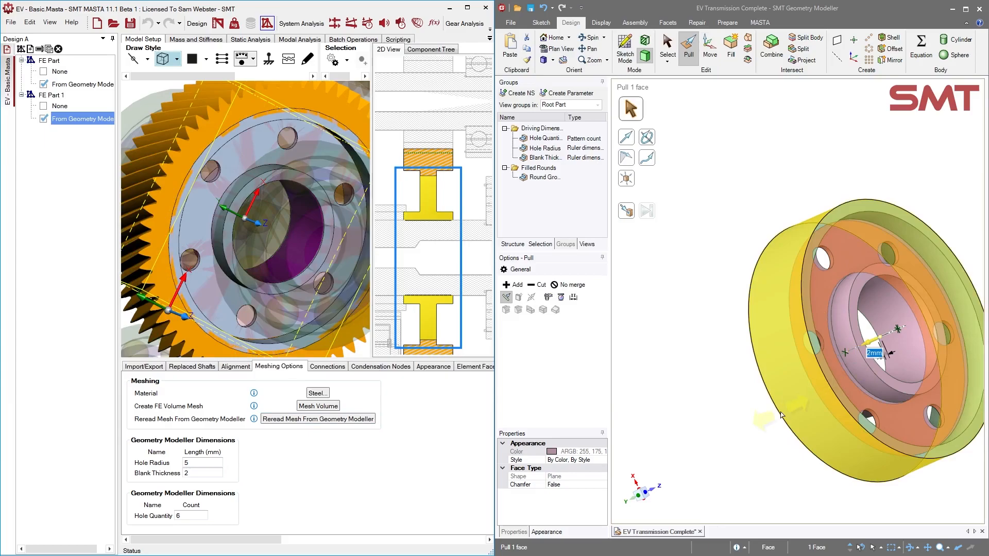
middle_drag(301, 276, 219, 273)
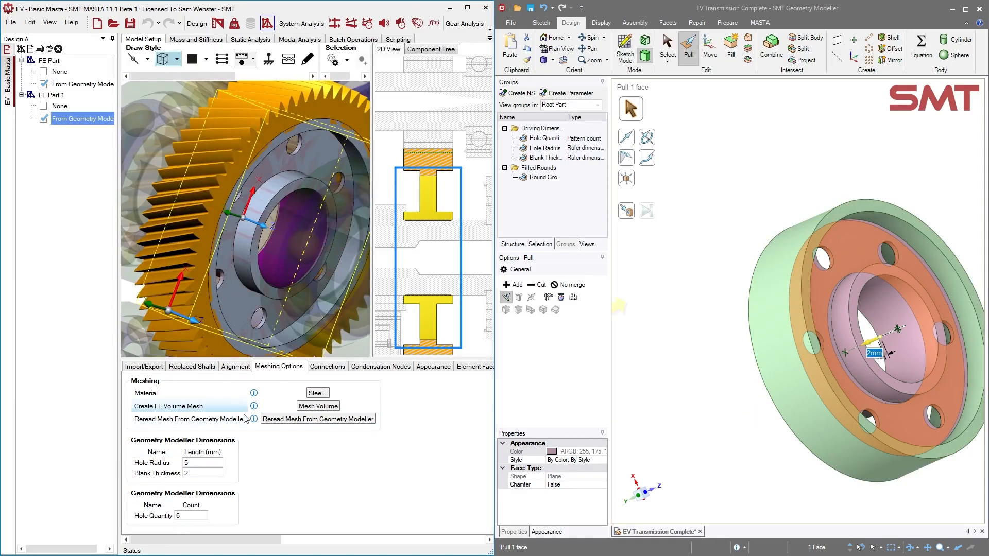
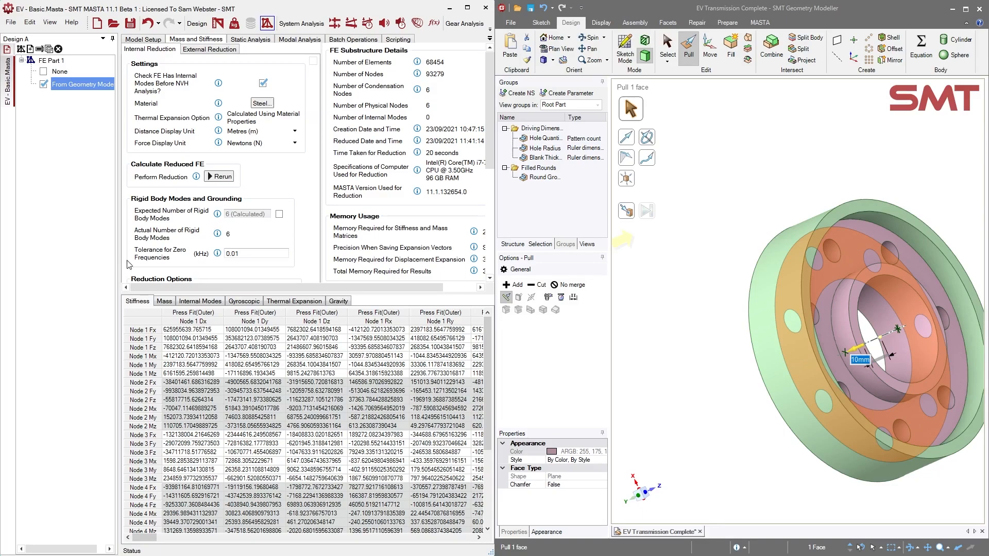
Open the Parametric Study Tool setup for FE Part 1 and clear the available-parameters search
click(434, 24)
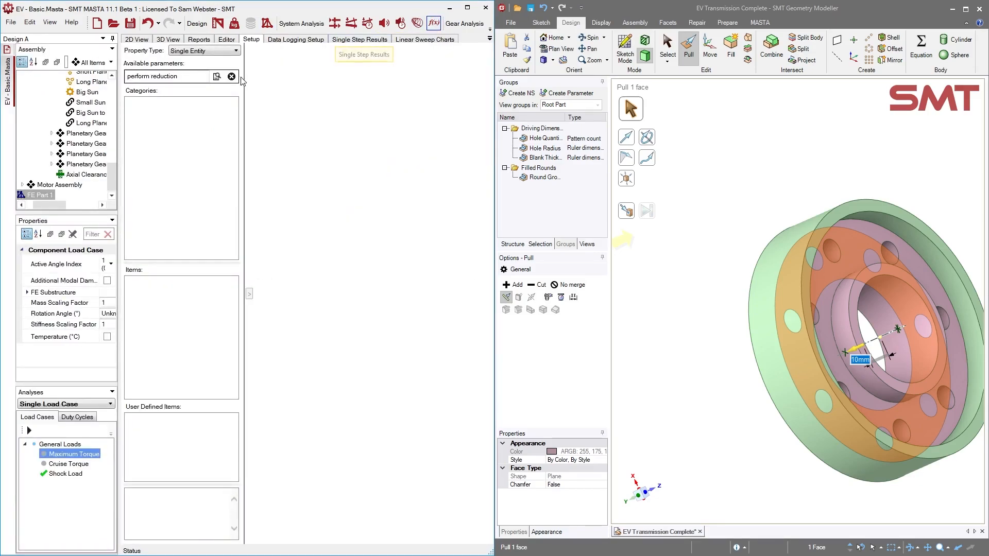
drag(179, 77, 116, 78)
key(BackSpace)
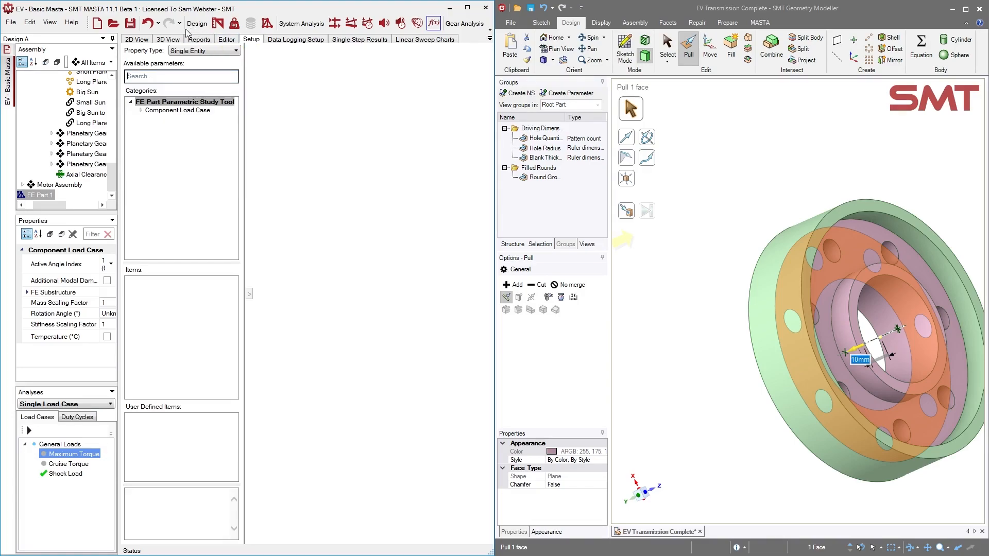
Set the parametric study type to Design of Experiments and enable Changing Design
click(219, 41)
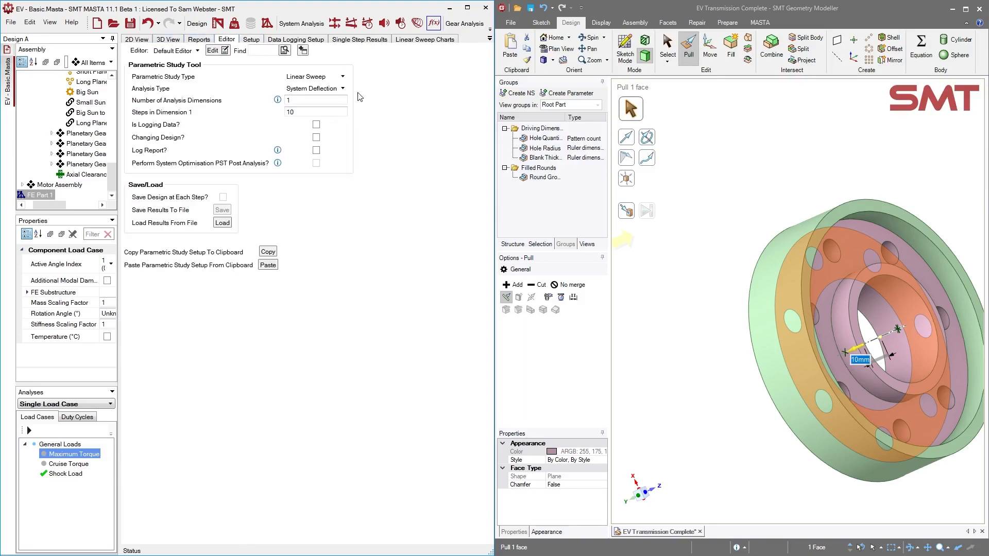
click(278, 103)
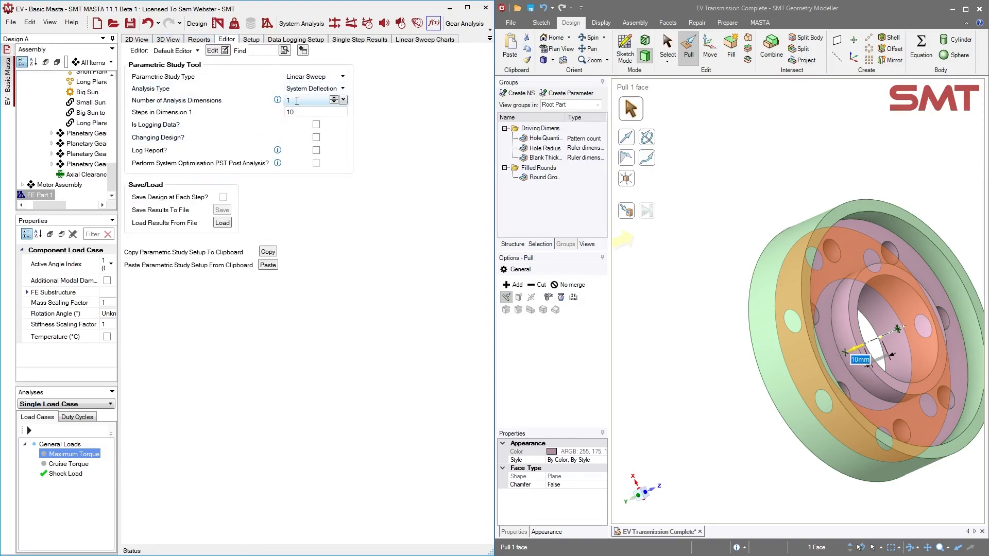
key(Return)
click(303, 78)
click(304, 110)
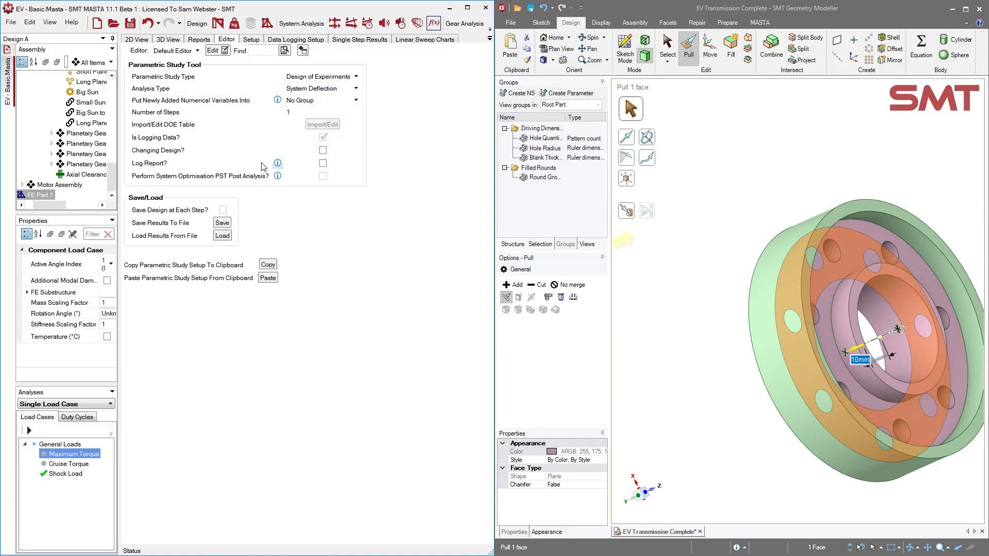
click(320, 151)
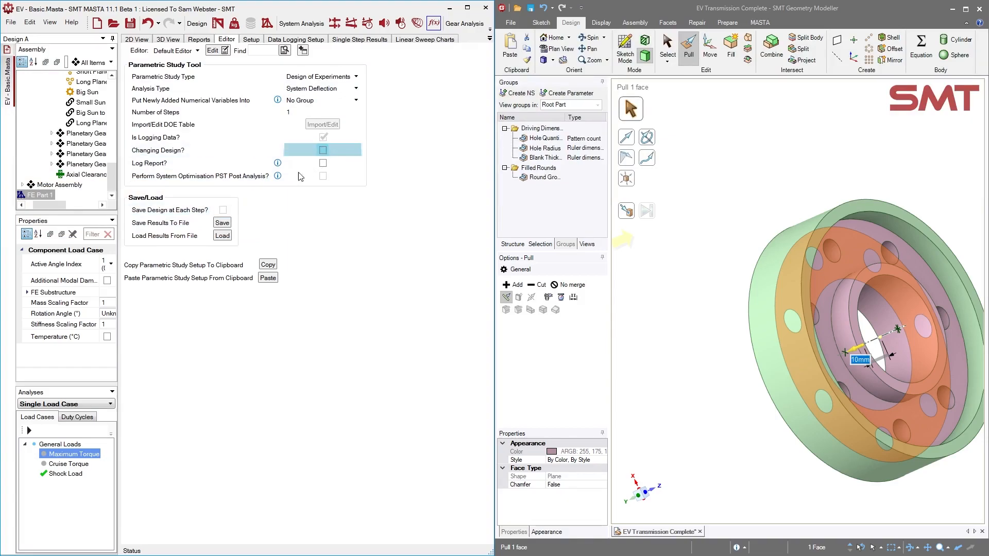
Add the Hole Quantity count from the default FE substructure's Geometry Modeller dimensions as a study parameter
click(252, 40)
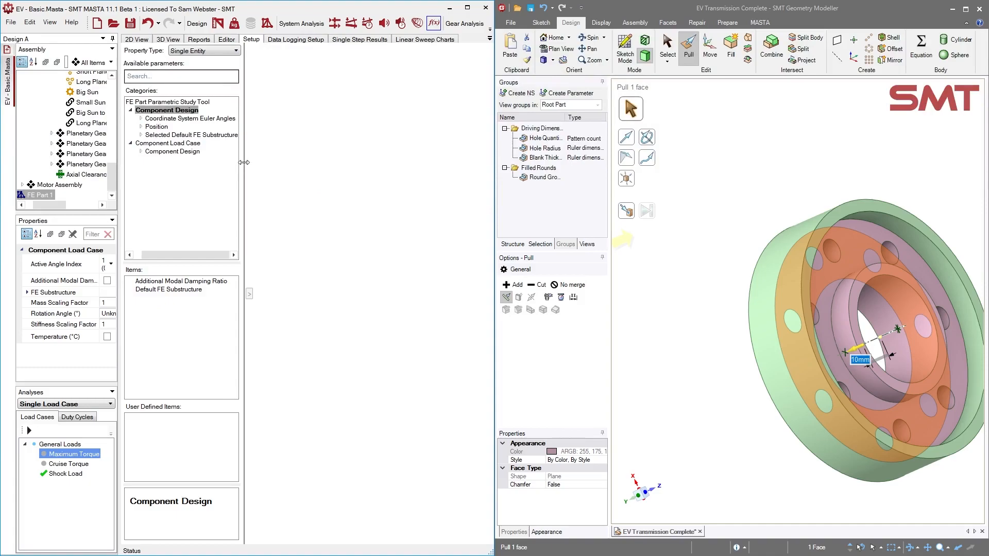
drag(243, 162, 292, 162)
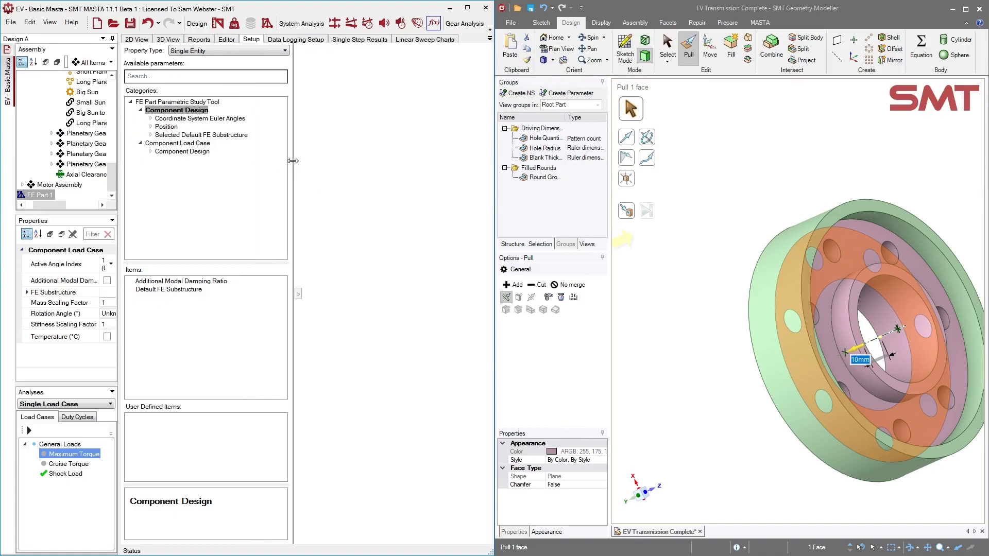
click(150, 135)
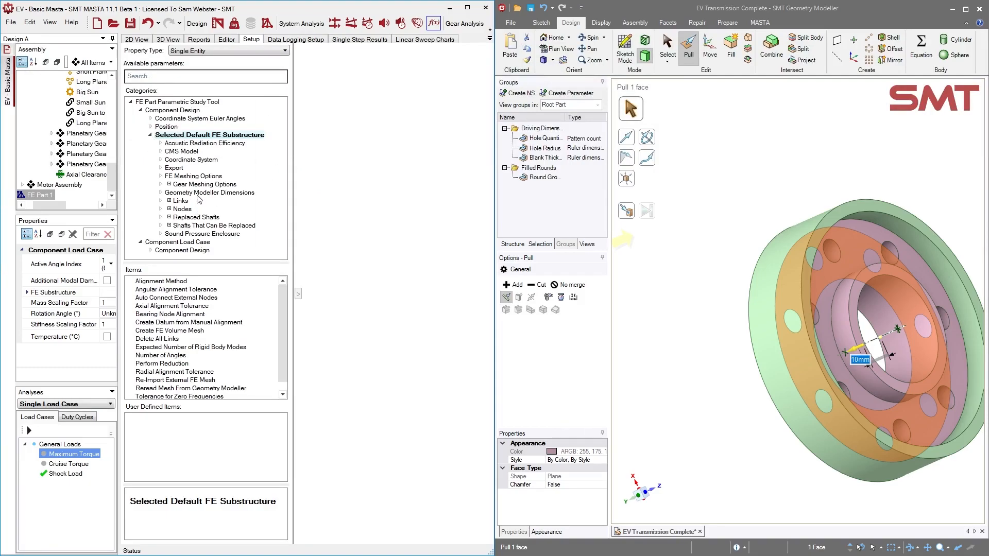
click(197, 194)
click(161, 193)
click(188, 201)
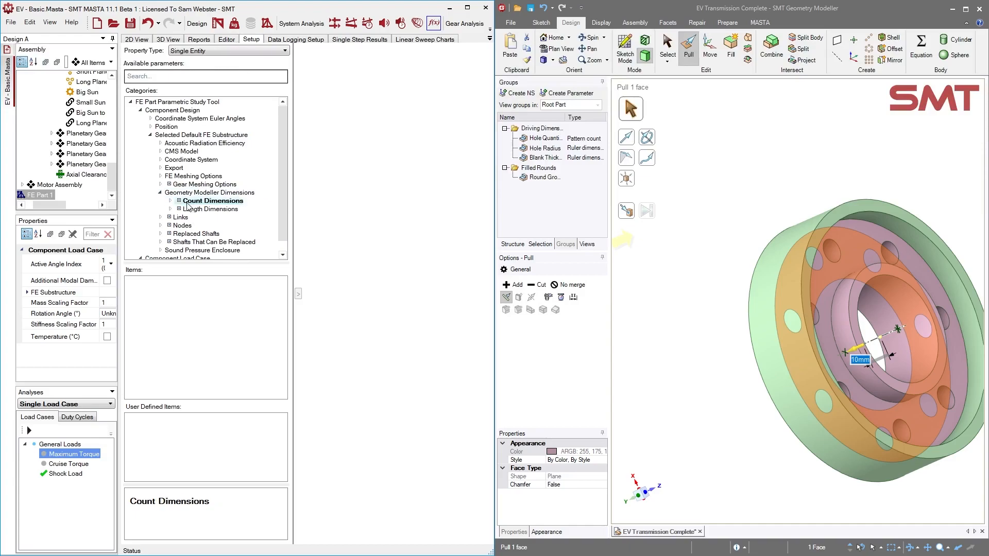
click(171, 200)
click(194, 209)
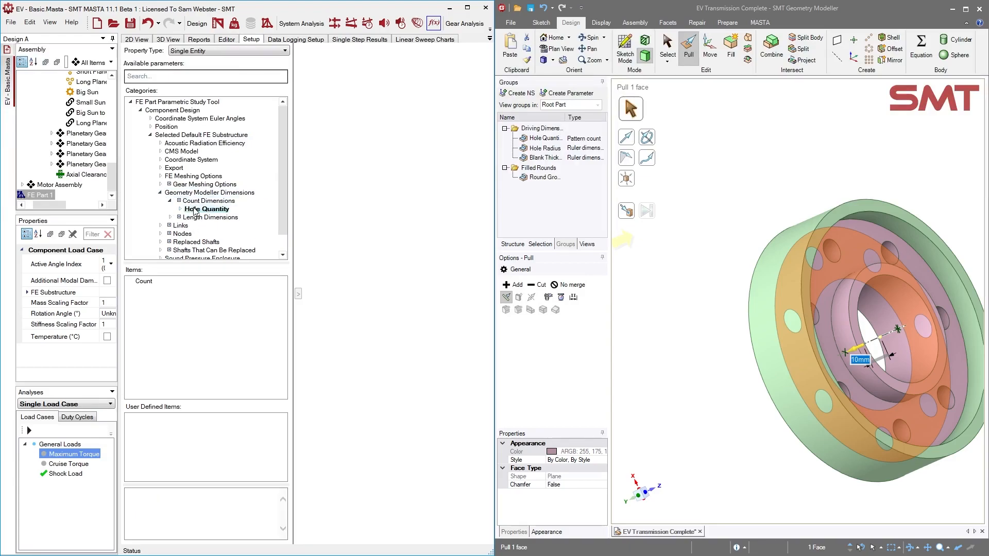
double_click(144, 282)
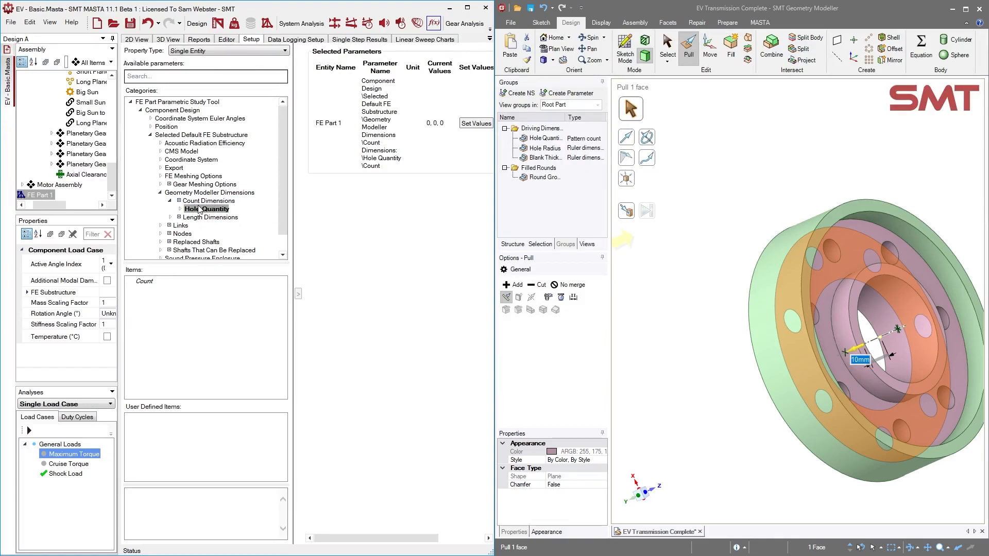
Add the Hole Radius and Blank Thickness lengths as parametric study parameters
click(176, 217)
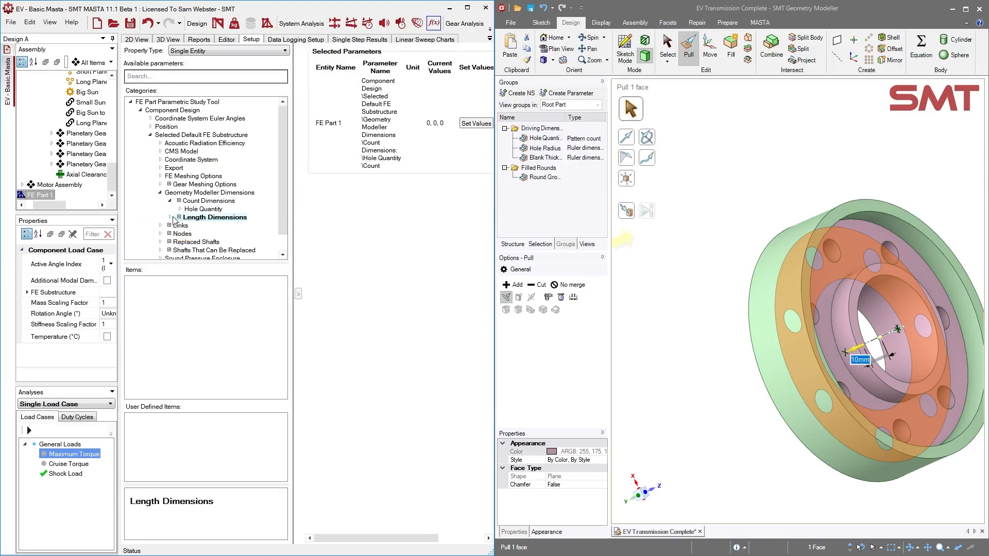
click(172, 217)
click(198, 226)
double_click(146, 282)
click(208, 234)
double_click(146, 282)
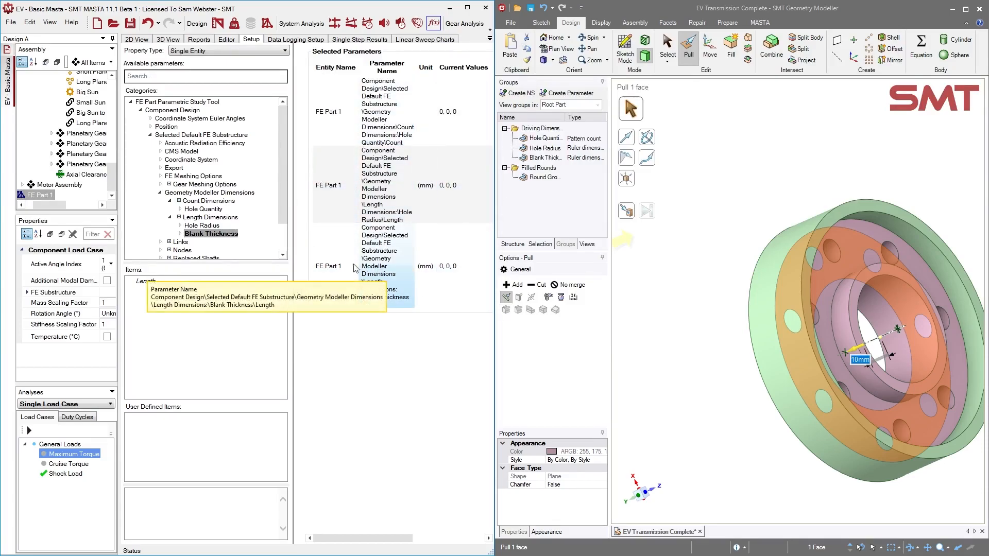
scroll(187, 227, down, 2)
scroll(187, 227, up, 2)
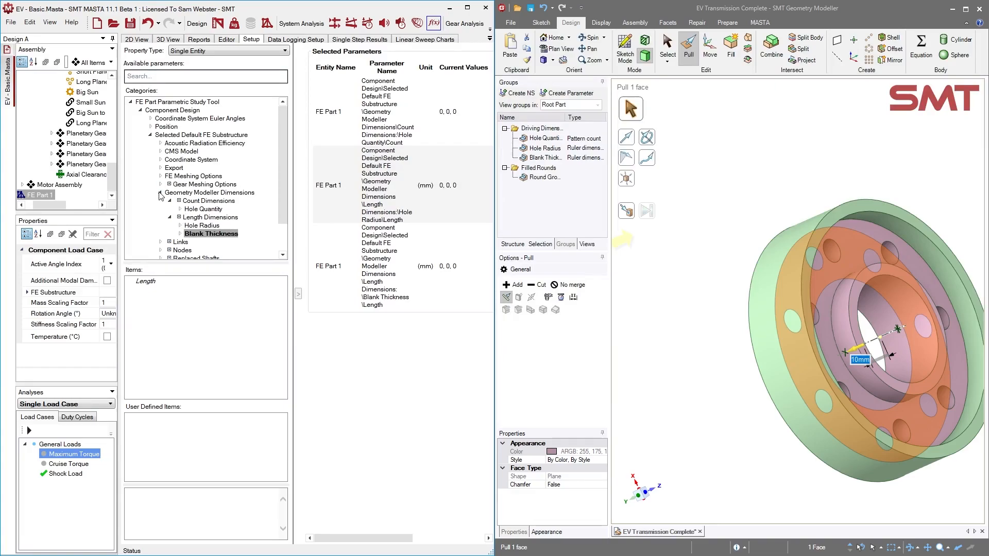
Review the FE gear's meshing commands and its mass and stiffness reduction settings
click(264, 26)
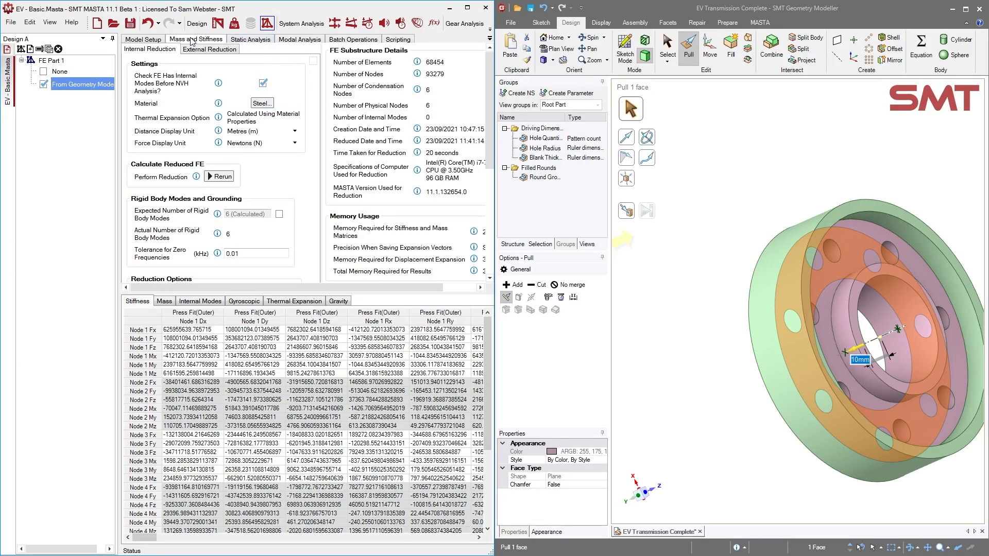
click(151, 40)
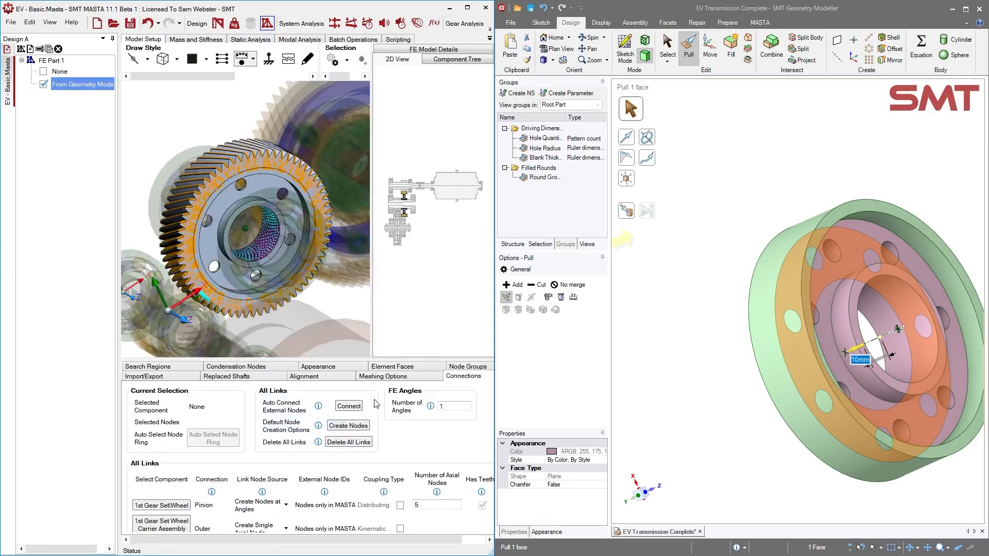
click(374, 381)
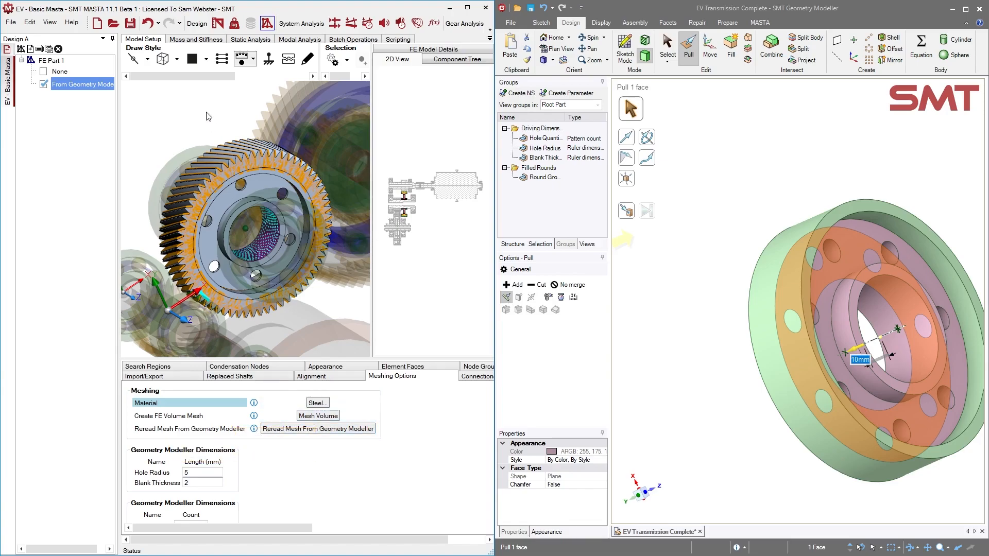
click(197, 39)
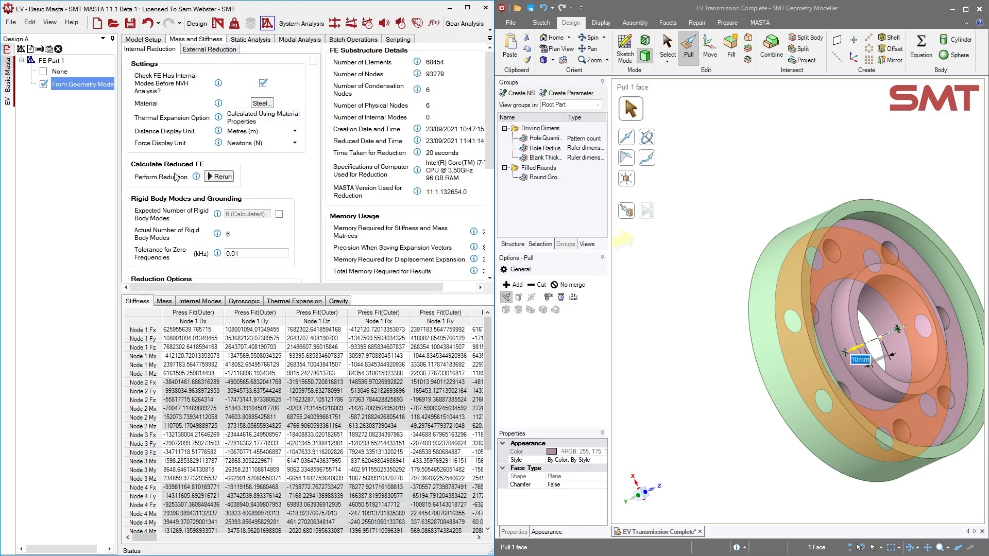
Add the Reread Mesh From Geometry Modeller and Create FE Volume Mesh commands of the default FE substructure to the parametric study
click(434, 23)
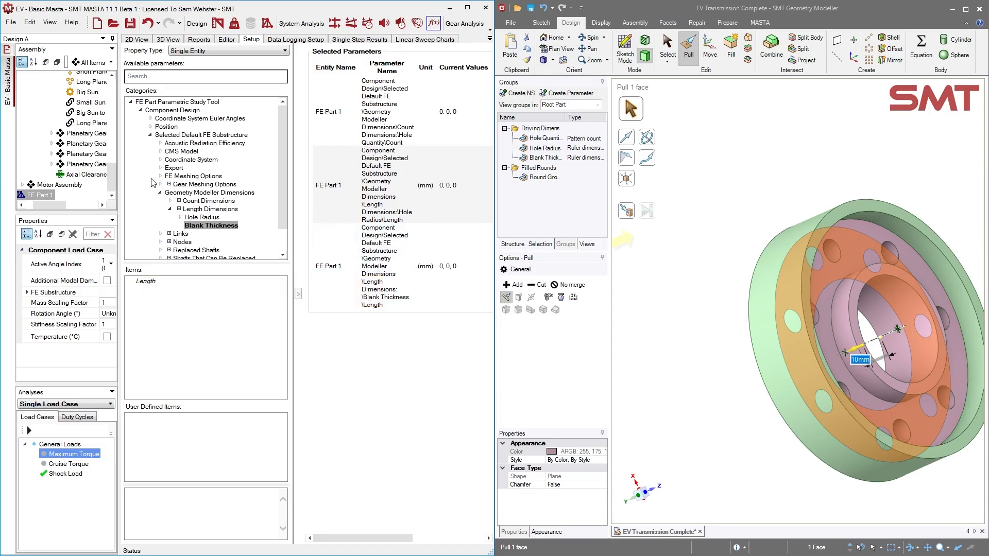
click(165, 135)
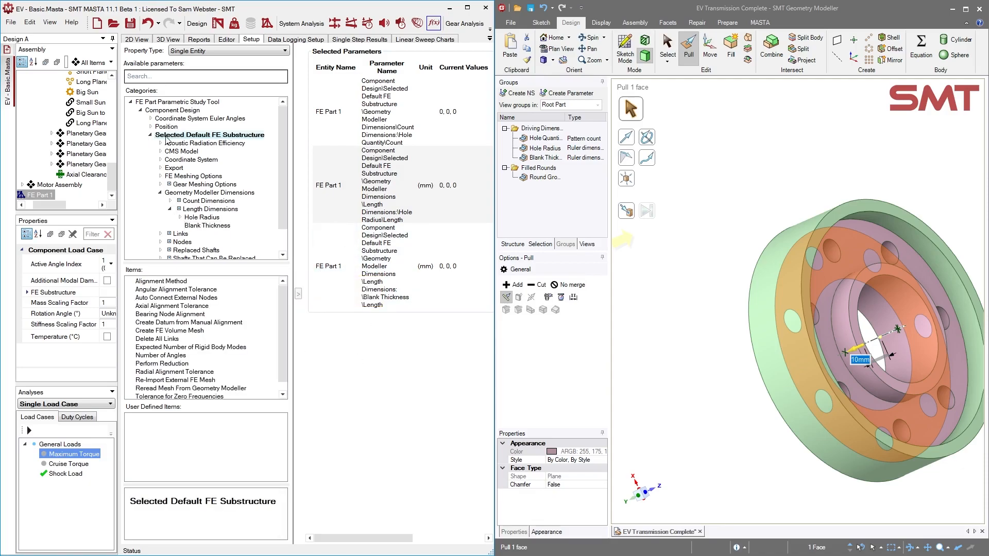
double_click(170, 389)
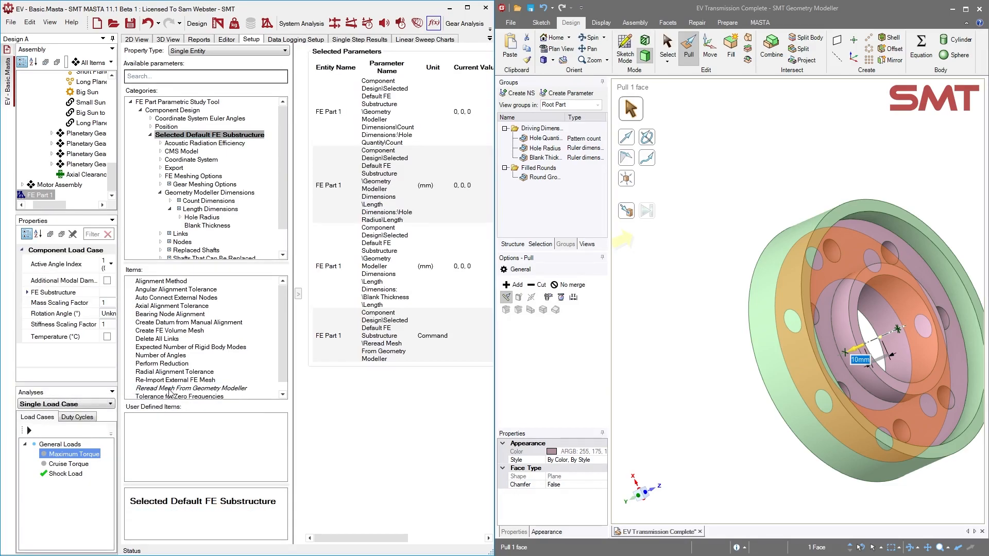
double_click(157, 333)
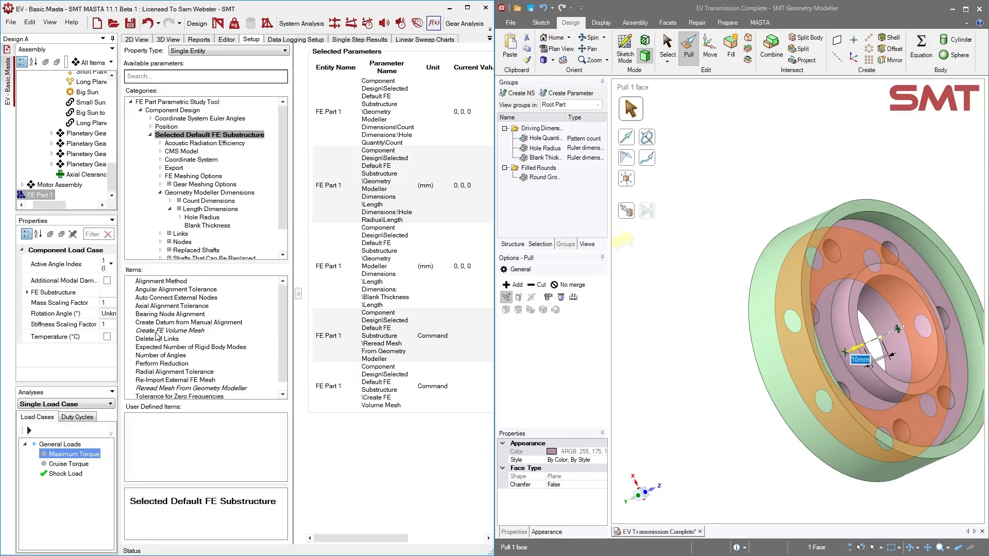
Add the default FE substructure's Perform Reduction command to the parametric study, and select the Shock Load case
double_click(160, 363)
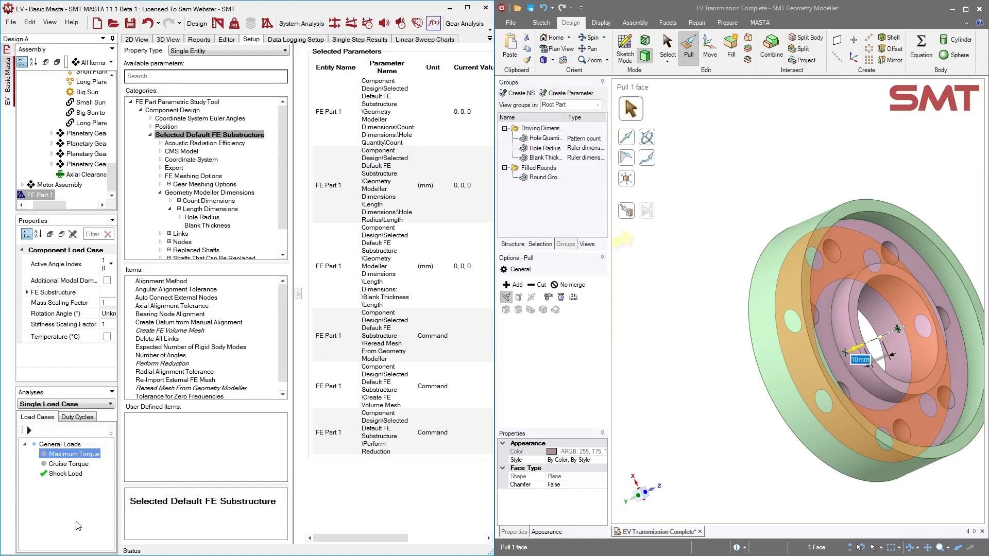
click(56, 475)
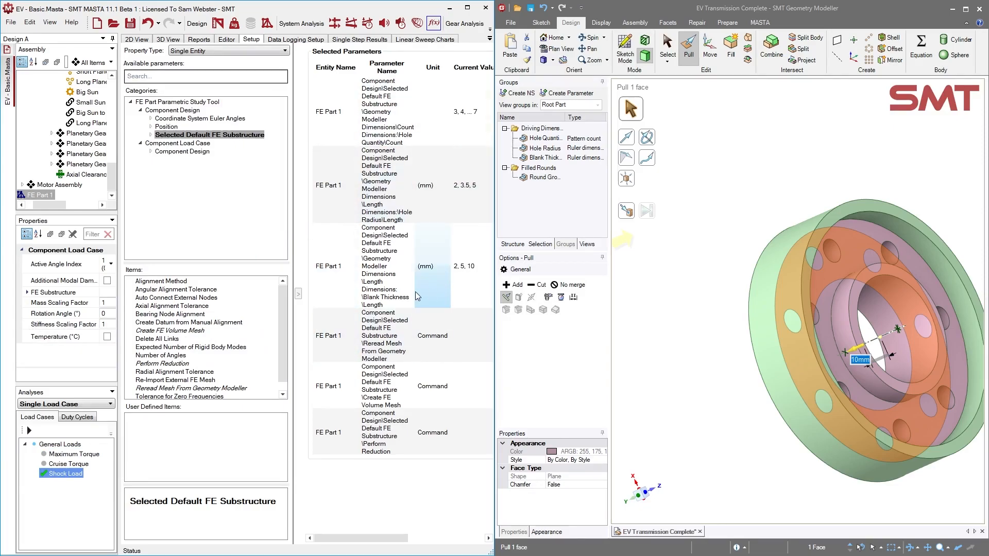
Review the study's current parameter values and the gear set and FE Part 1 properties set up for data logging
drag(470, 90, 462, 249)
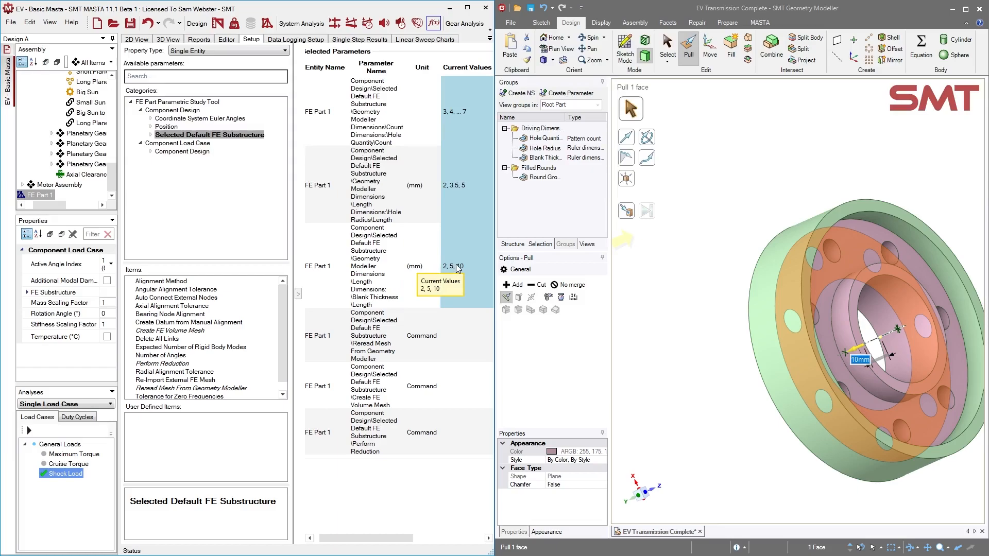
click(282, 41)
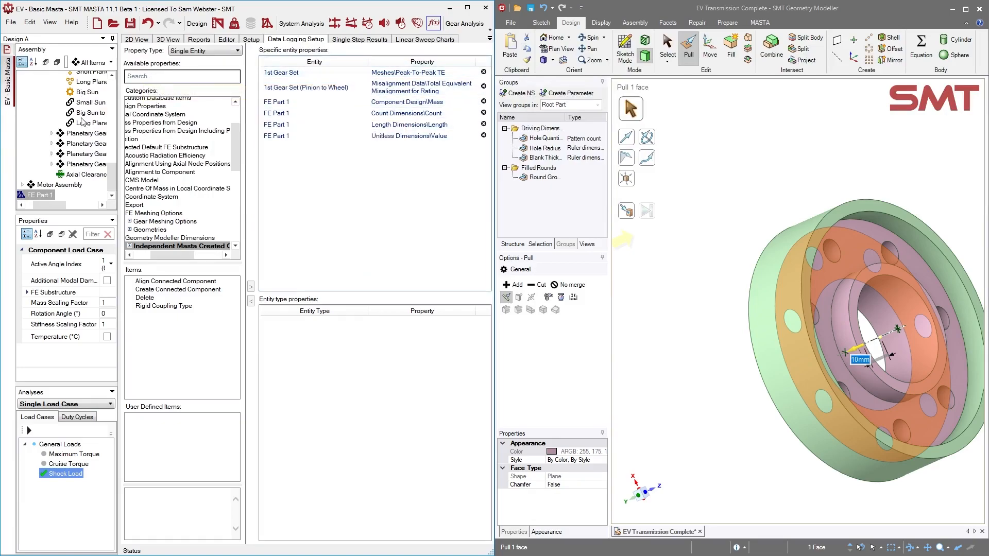
scroll(83, 123, up, 2)
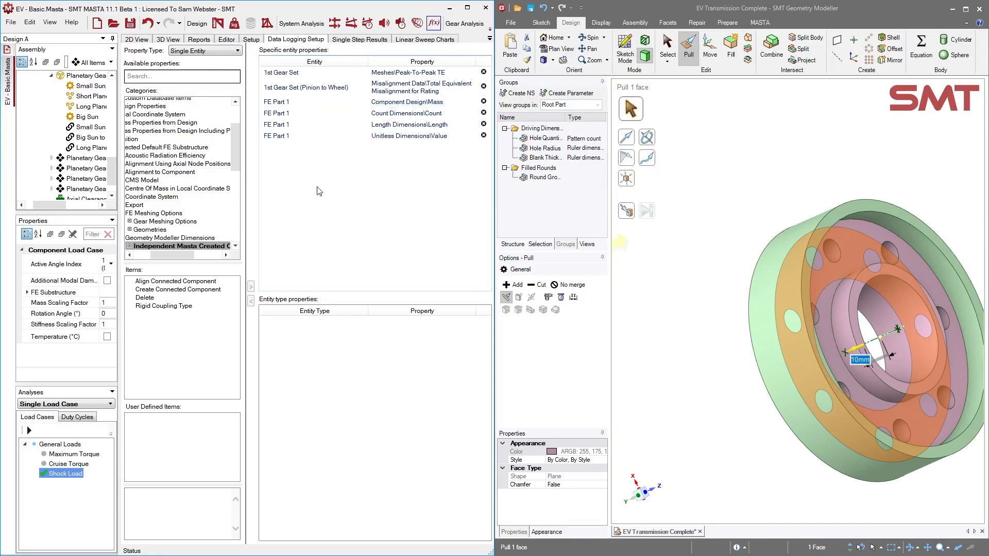
Display the DOE results charts for Design A in a maximised window and set the chart type to Parallel Coordinates
click(489, 39)
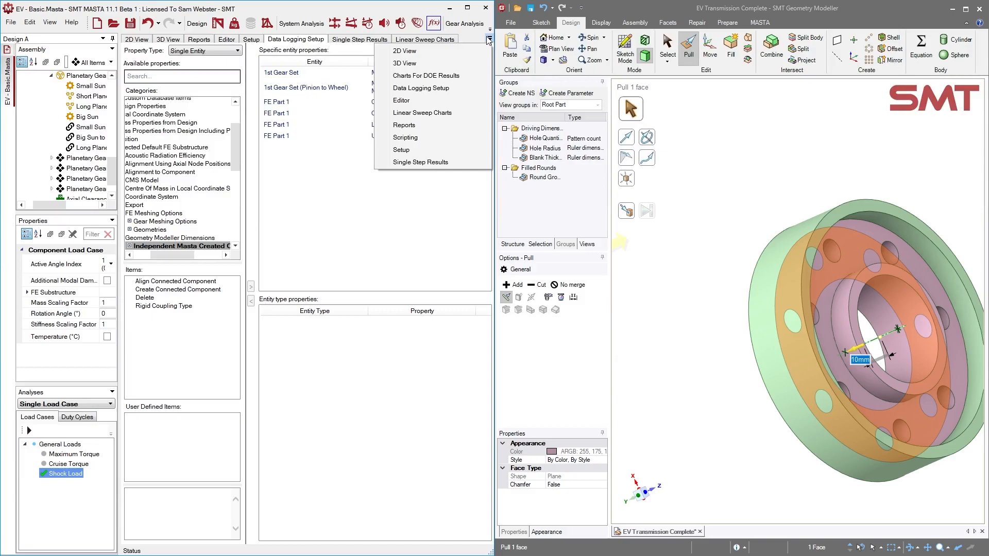
click(468, 8)
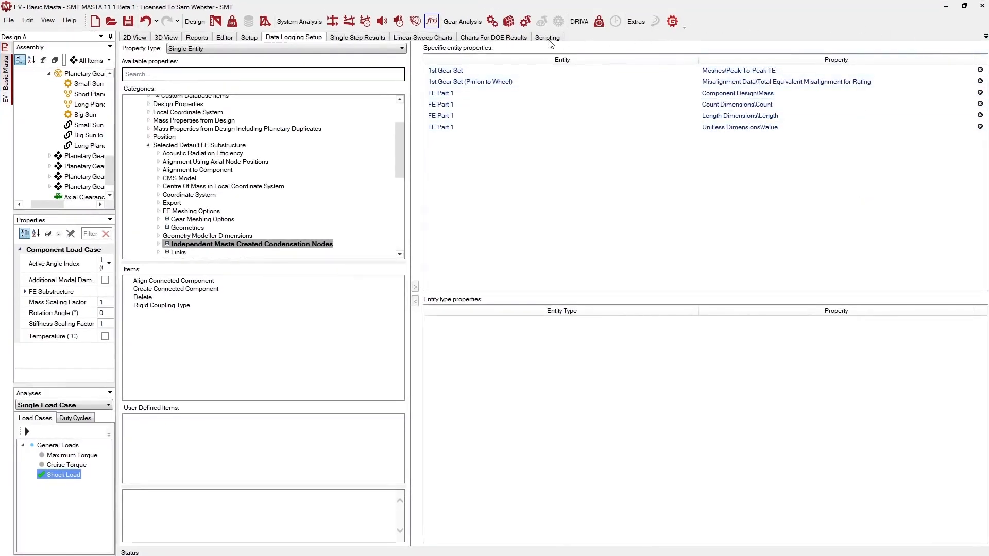
click(495, 38)
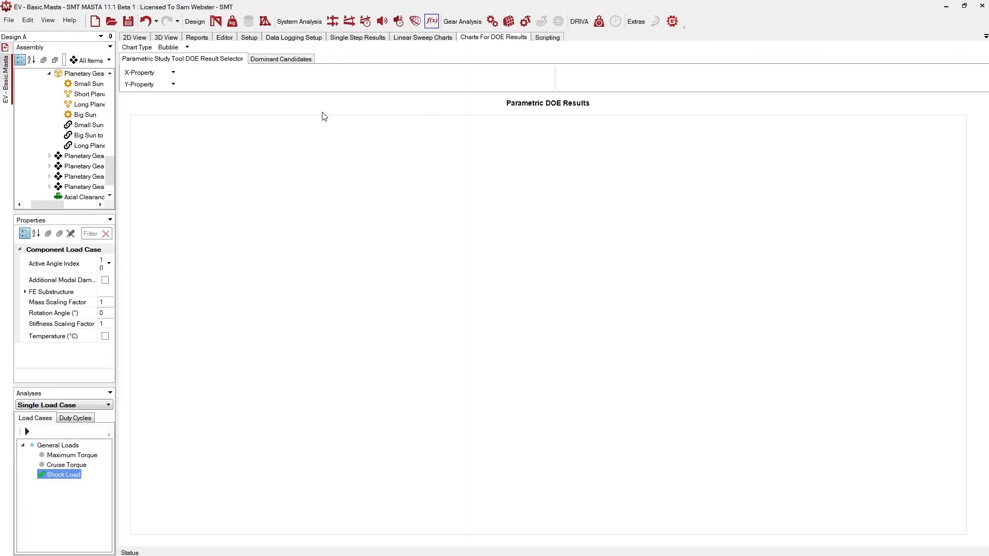
scroll(64, 129, up, 10)
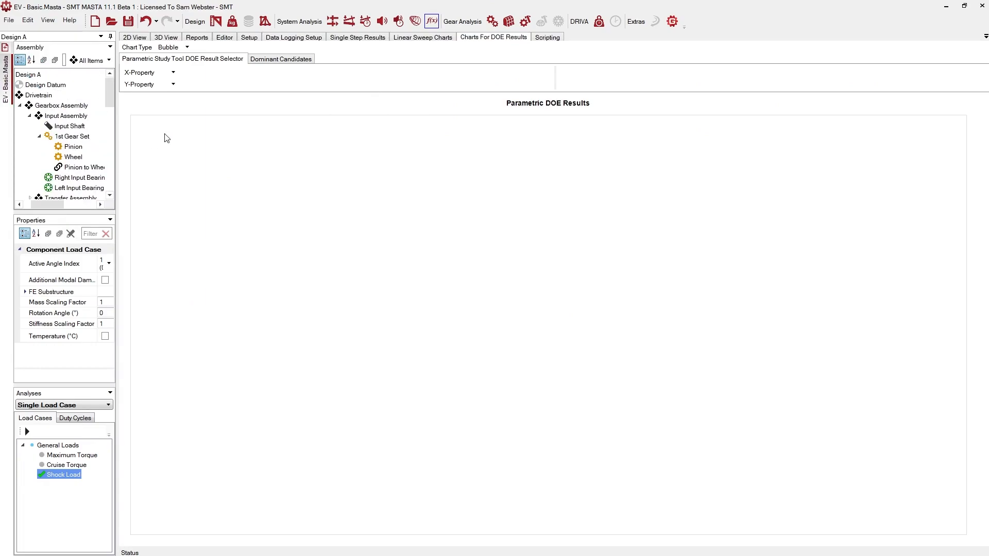
click(180, 47)
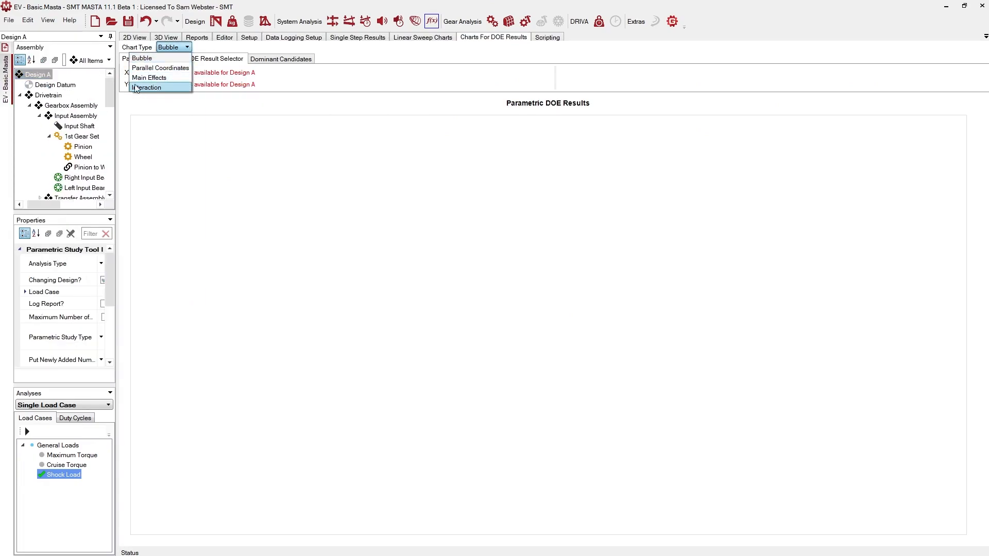
click(155, 68)
click(165, 48)
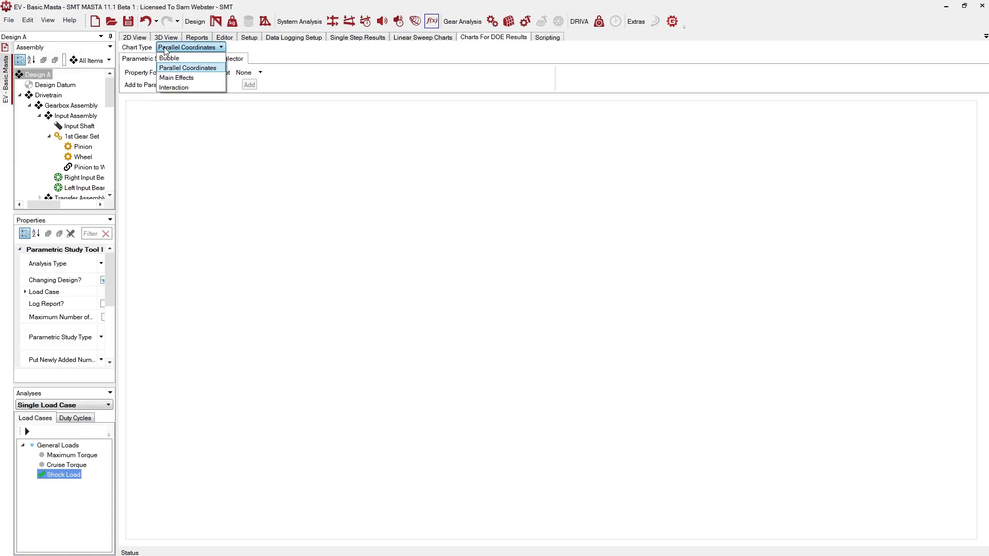
click(164, 47)
Add the Hole Quantity count of FE Part 1 to the parallel coordinates plot
click(244, 73)
click(245, 72)
scroll(60, 133, down, 10)
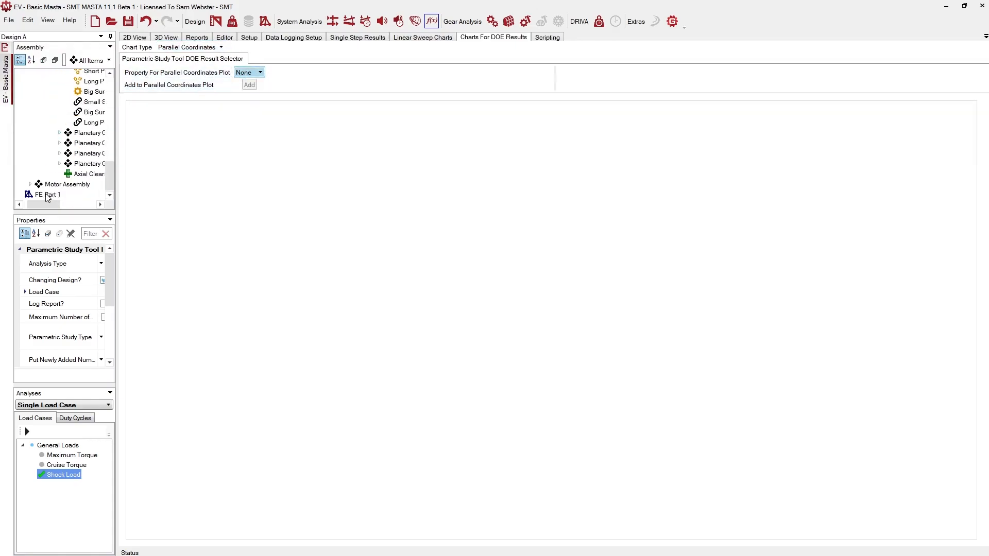
click(47, 194)
click(243, 74)
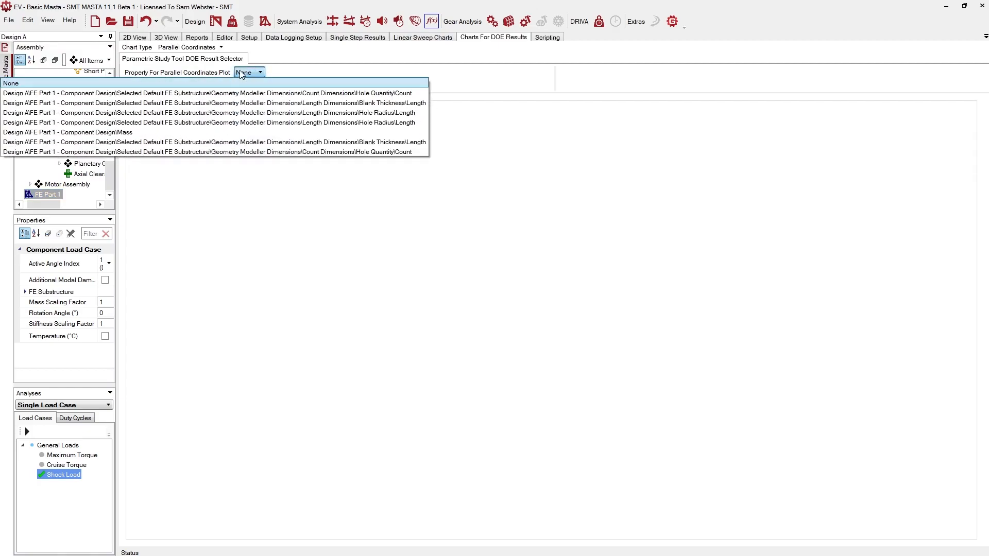
click(270, 93)
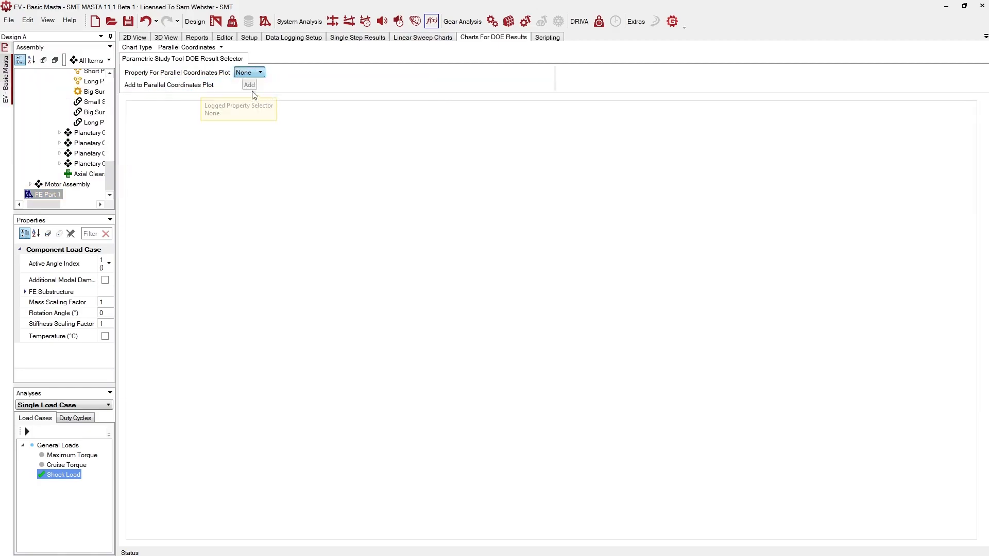
click(337, 99)
Add FE Part 1's Blank Thickness length, Hole Radius length and component mass to the parallel coordinates plot
click(255, 72)
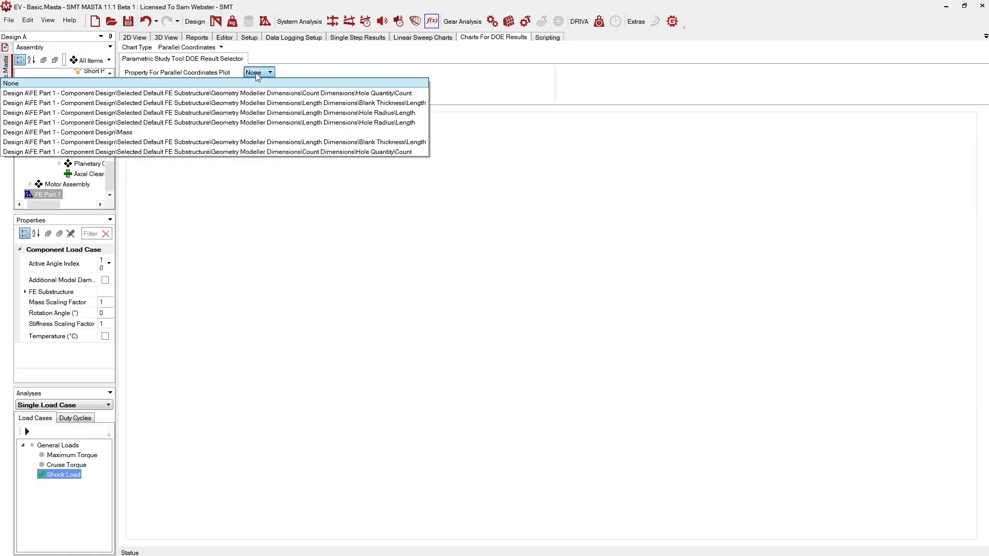
click(283, 103)
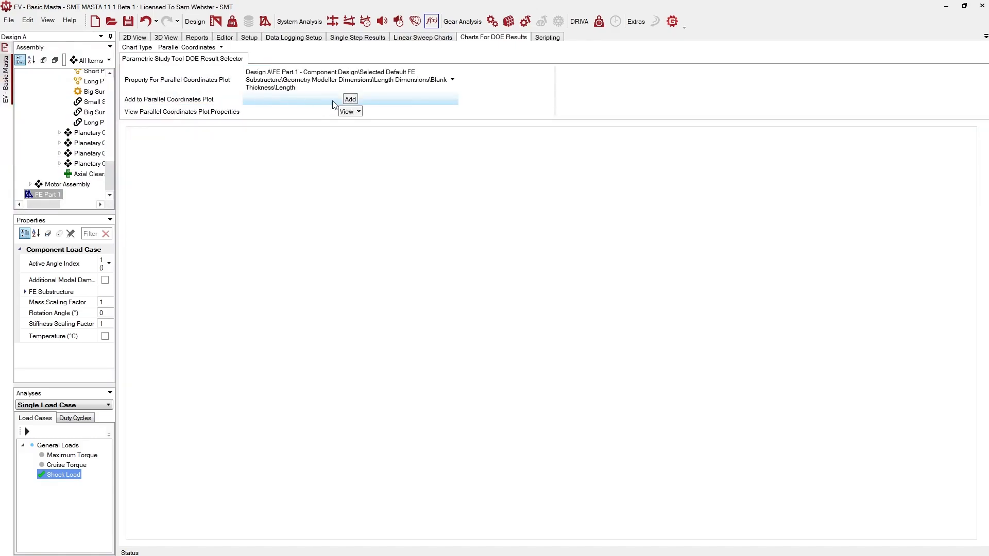
click(255, 72)
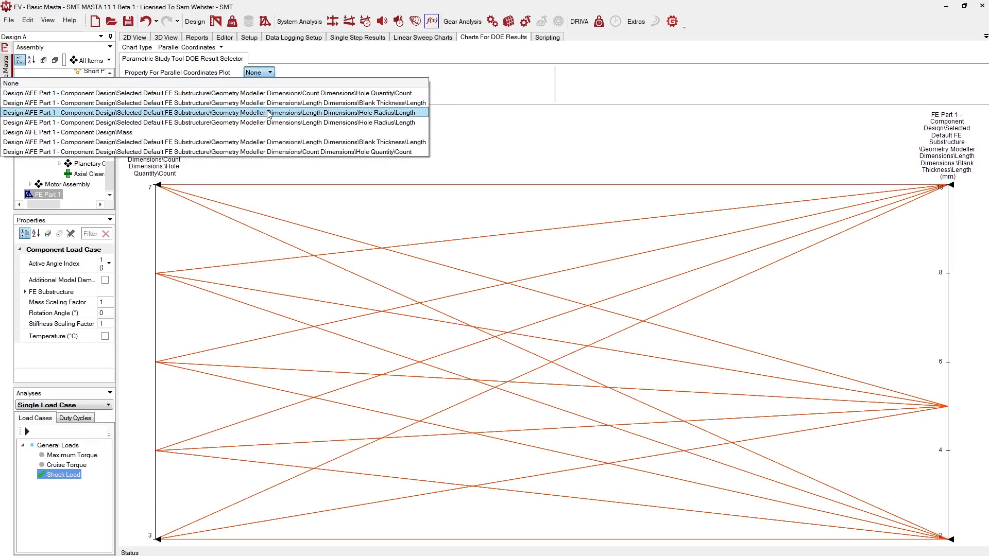
click(268, 113)
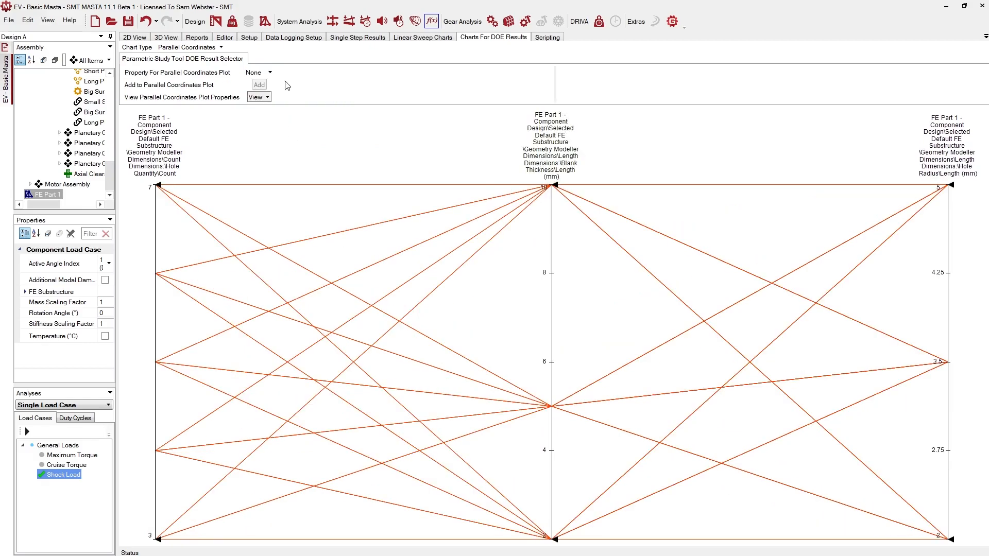
click(259, 73)
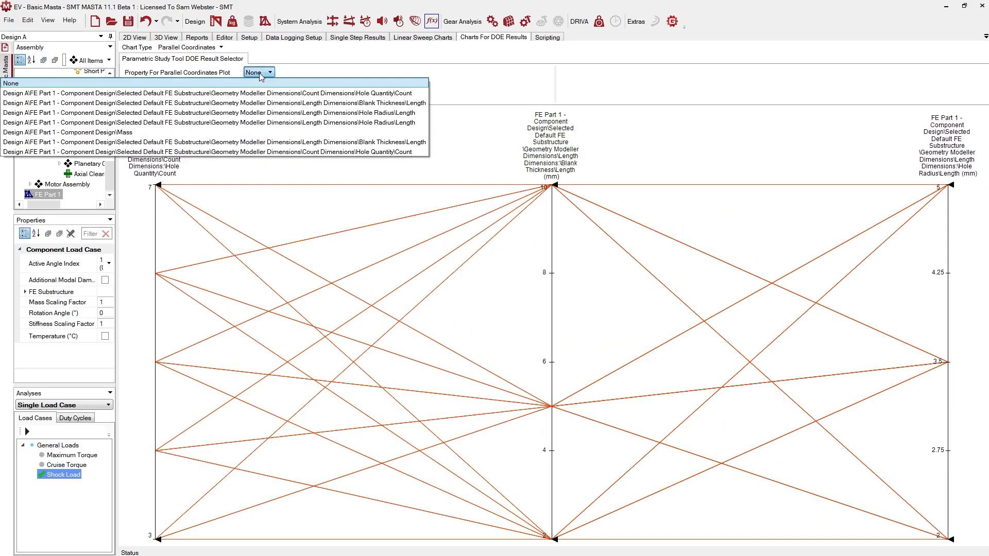
click(129, 134)
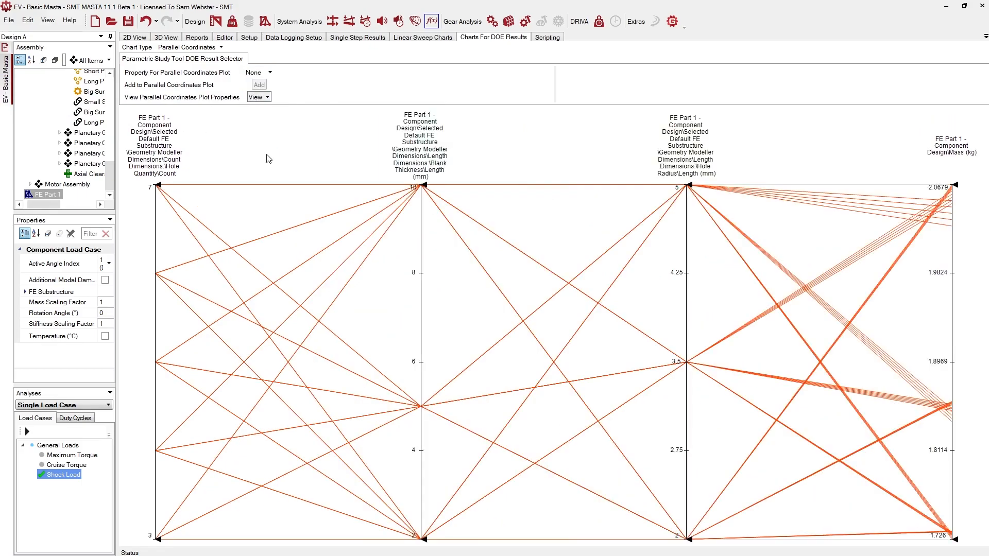
Add the 1st Gear Set's Peak-To-Peak TE for Pinion to Wheel under Shock Load to the parallel coordinates plot
scroll(90, 128, up, 5)
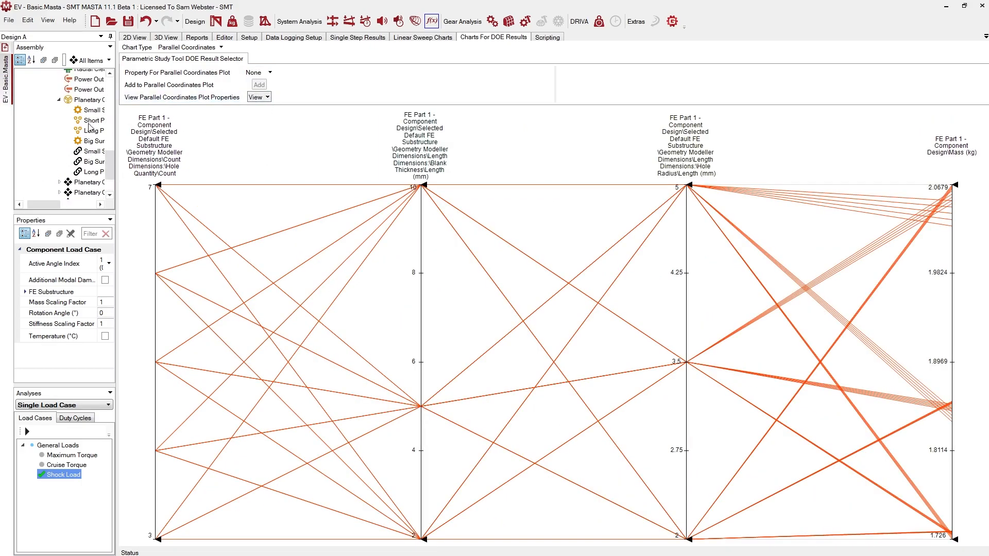
scroll(90, 128, up, 8)
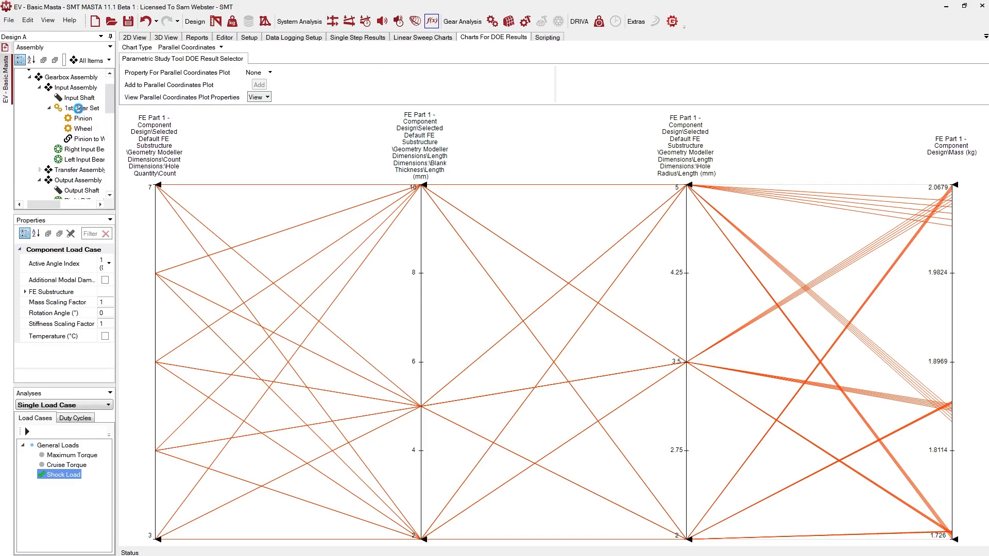
click(80, 109)
click(263, 72)
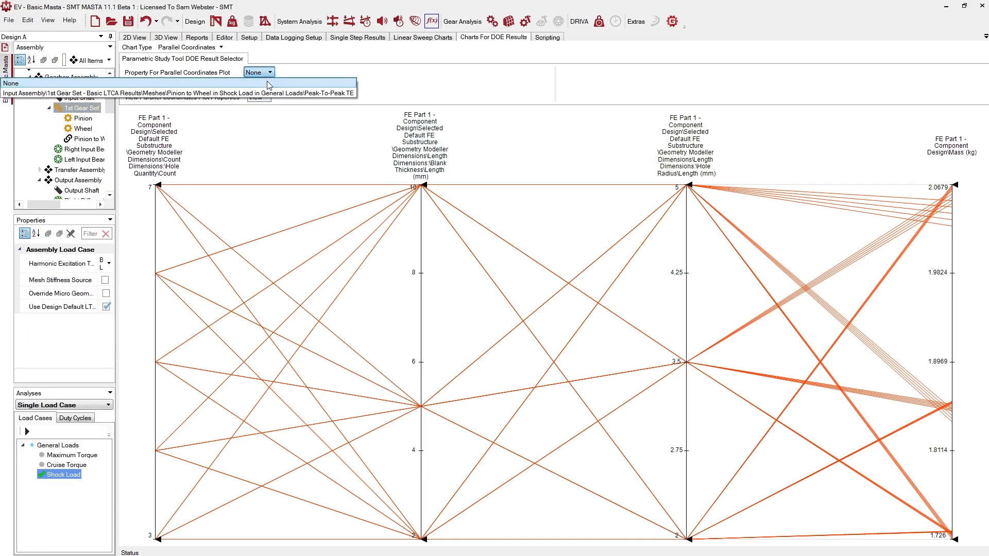
click(270, 93)
click(334, 95)
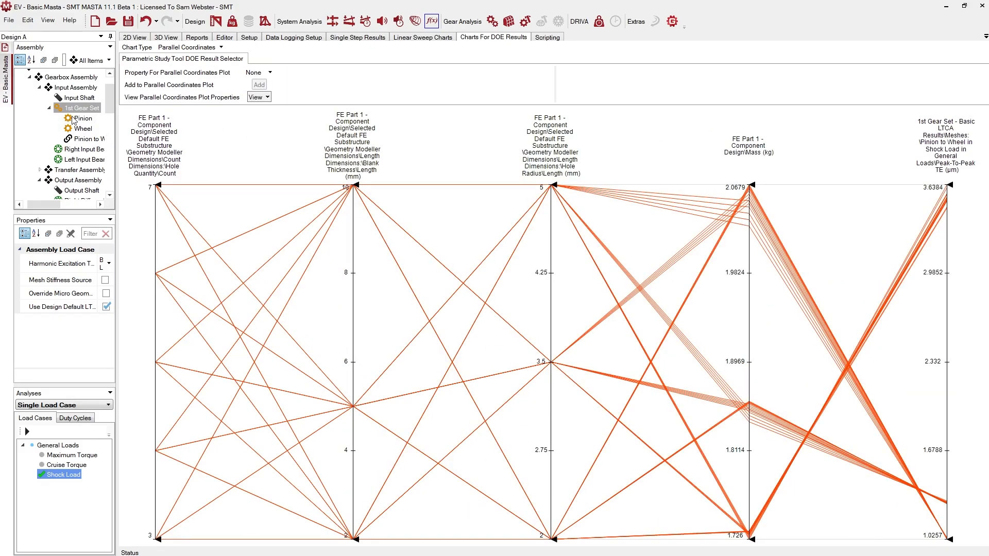
Add the Pinion to Wheel mesh's Total Equivalent Misalignment for Rating to the parallel coordinates plot
click(82, 140)
click(259, 72)
click(236, 95)
click(344, 91)
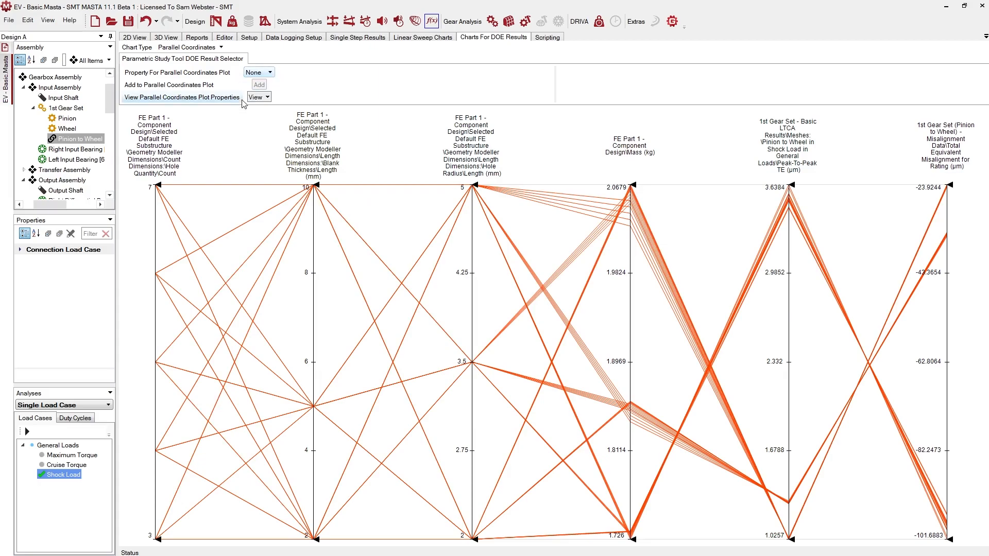
Filter the plotted designs with a minimum misalignment of about -52 µm and a maximum Peak-To-Peak TE of about 1.1 µm
click(259, 97)
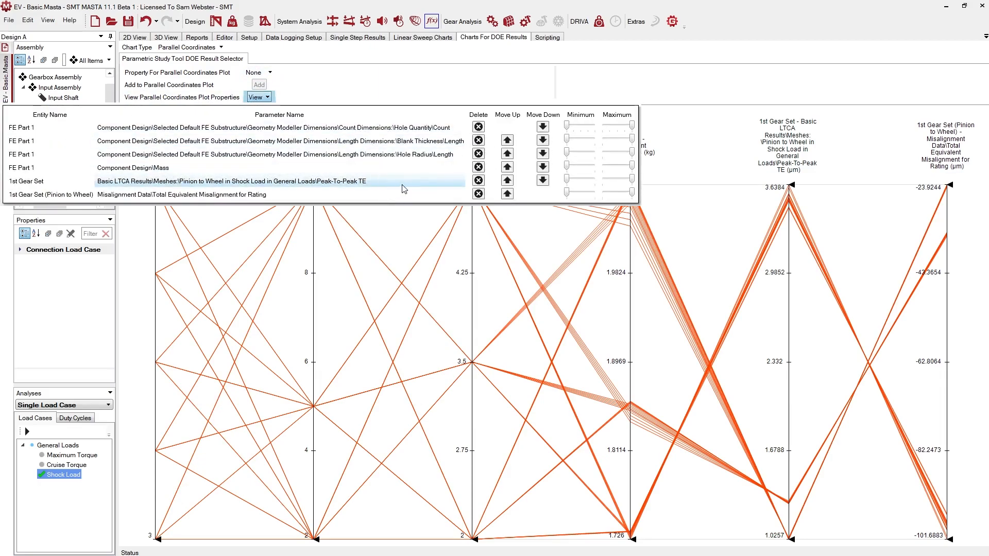
mouse_move(632, 196)
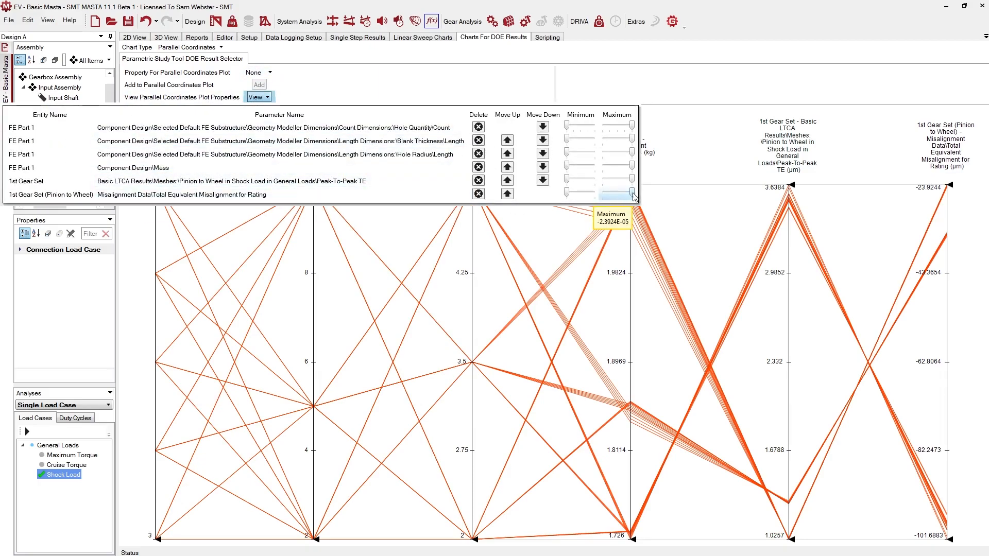
drag(566, 194, 584, 195)
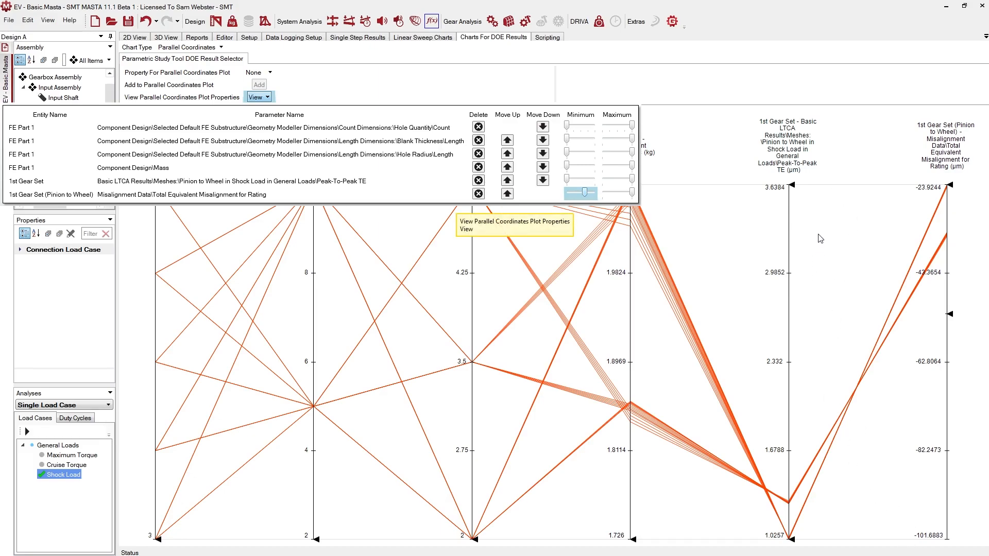
drag(632, 178, 603, 190)
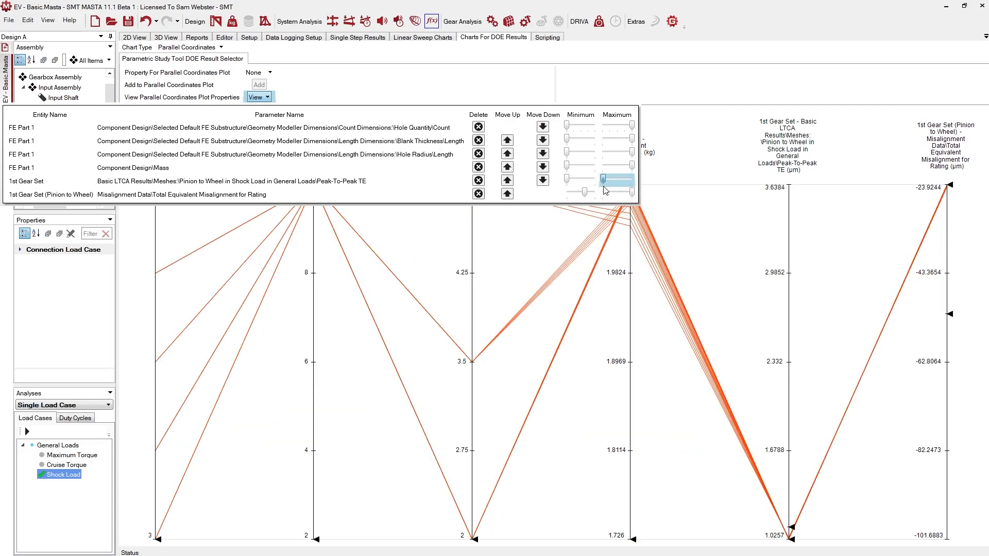
click(613, 347)
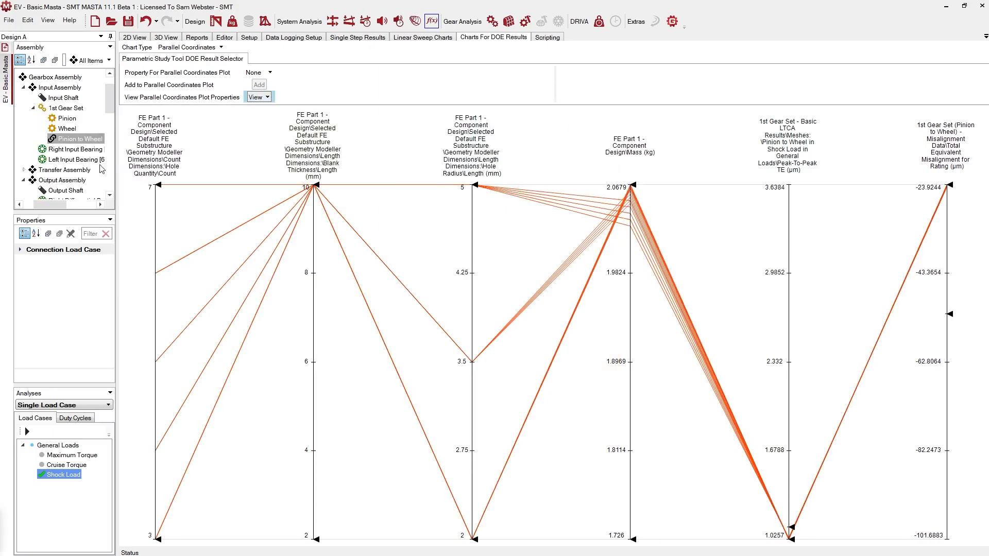
Lower the plot's maximum FE Part 1 mass to about 2.03 kg to isolate the lightest remaining design
click(258, 98)
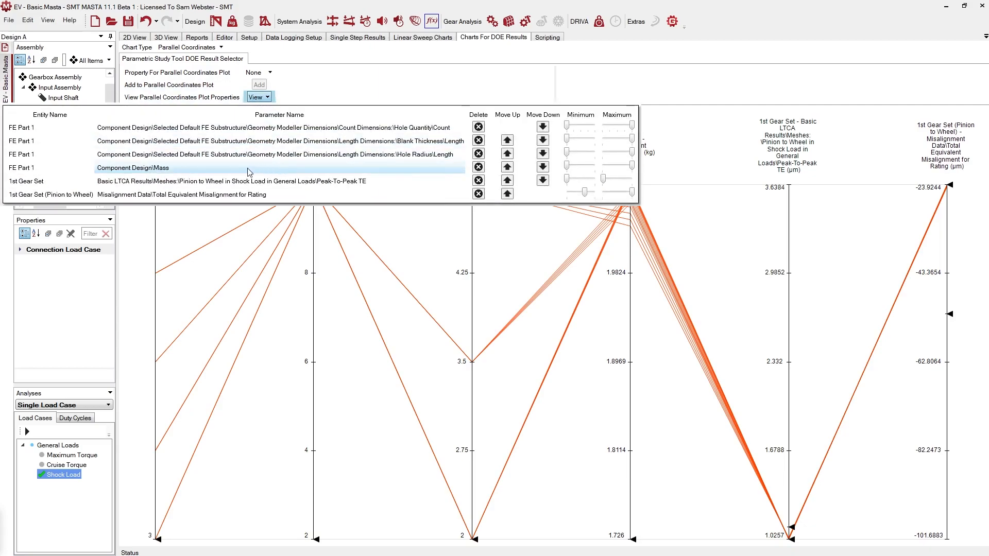
click(631, 166)
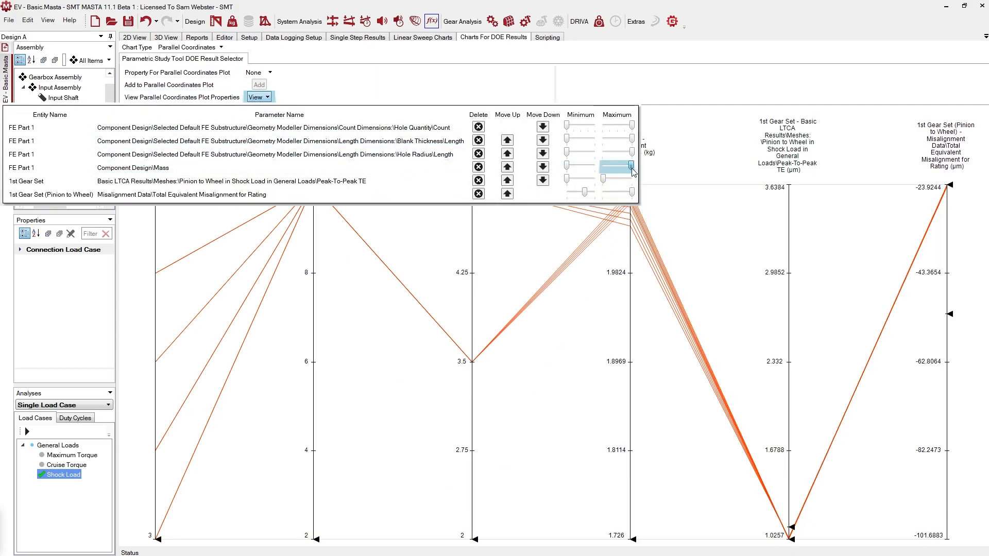
drag(632, 168, 630, 169)
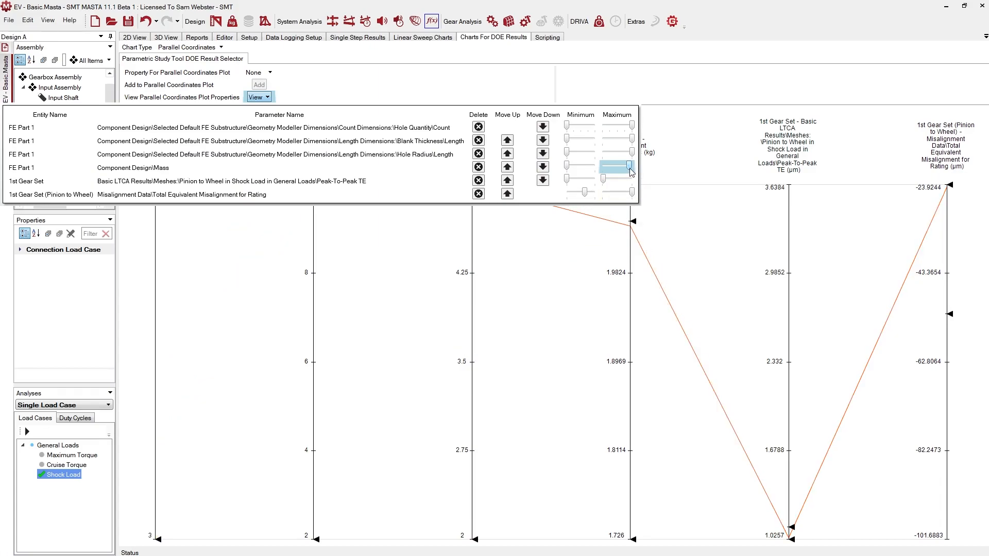
click(571, 319)
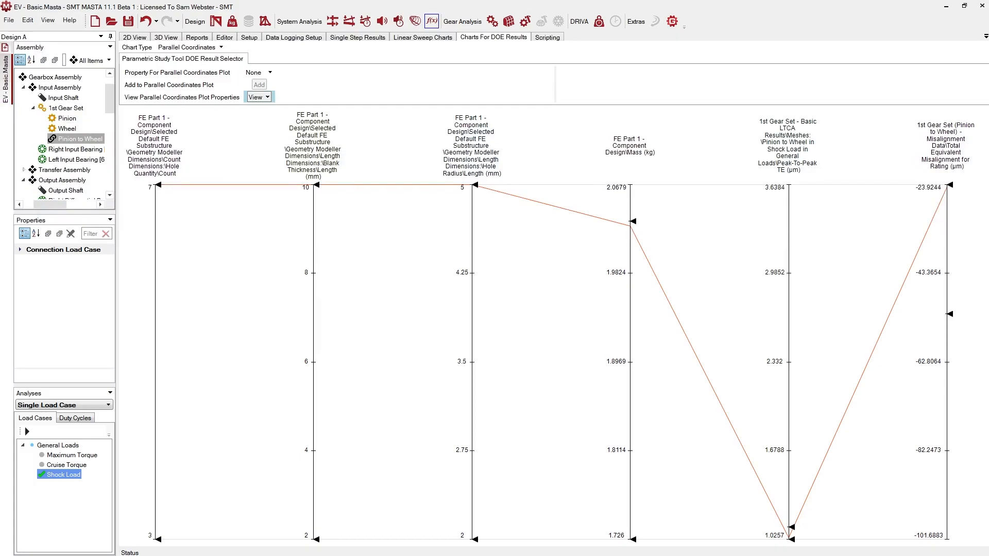
Switch to SMT Geometry Modeller to view the parametric gear model
key(alt+Tab)
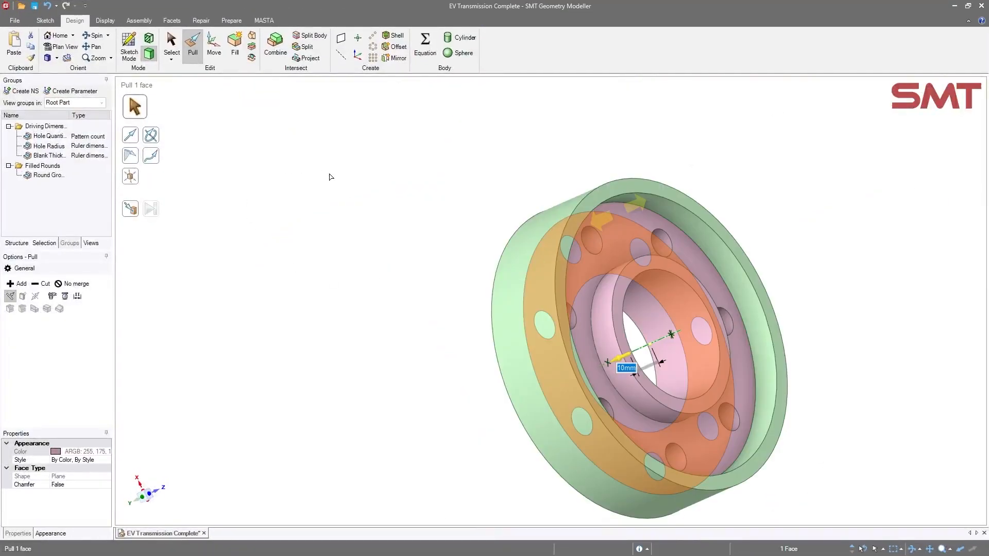
Show all hidden components of the transmission and hide everything except the housing body
right_click(330, 175)
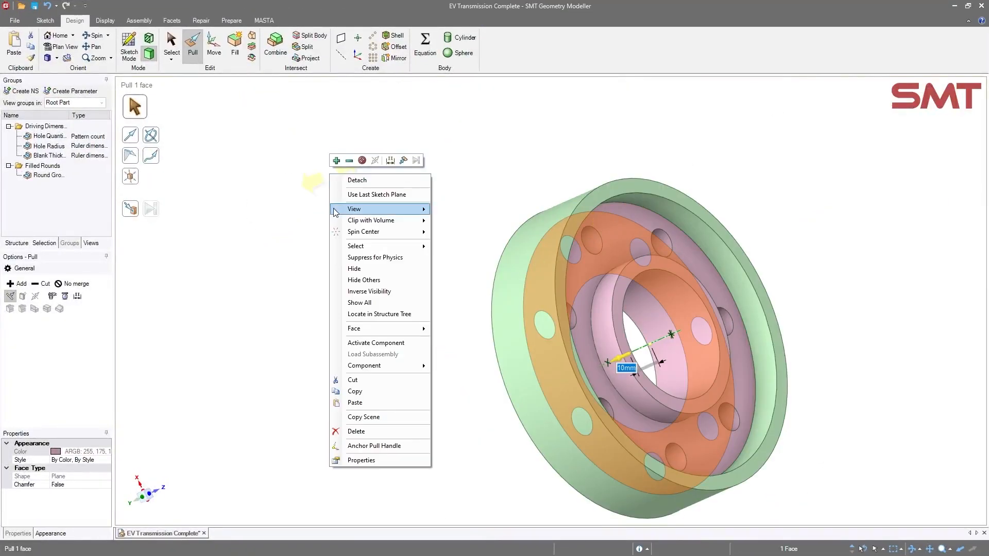
click(359, 303)
shift+middle_drag(420, 309, 369, 319)
scroll(378, 293, down, 10)
click(331, 312)
double_click(464, 331)
click(464, 329)
right_click(465, 329)
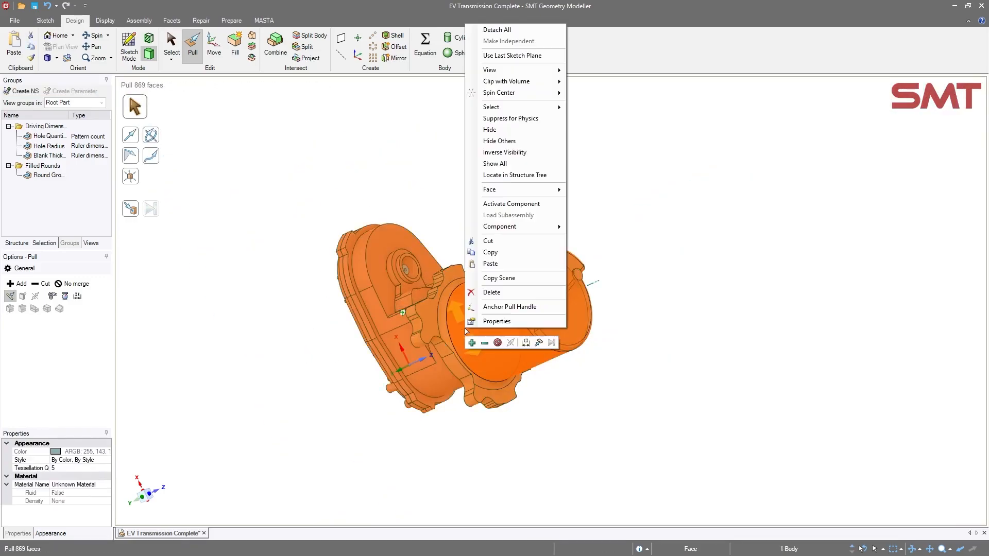
click(519, 142)
Examine the isolated housing's ribbed end cover, mounting flange and cylindrical motor casing from several angles
middle_drag(320, 372, 395, 207)
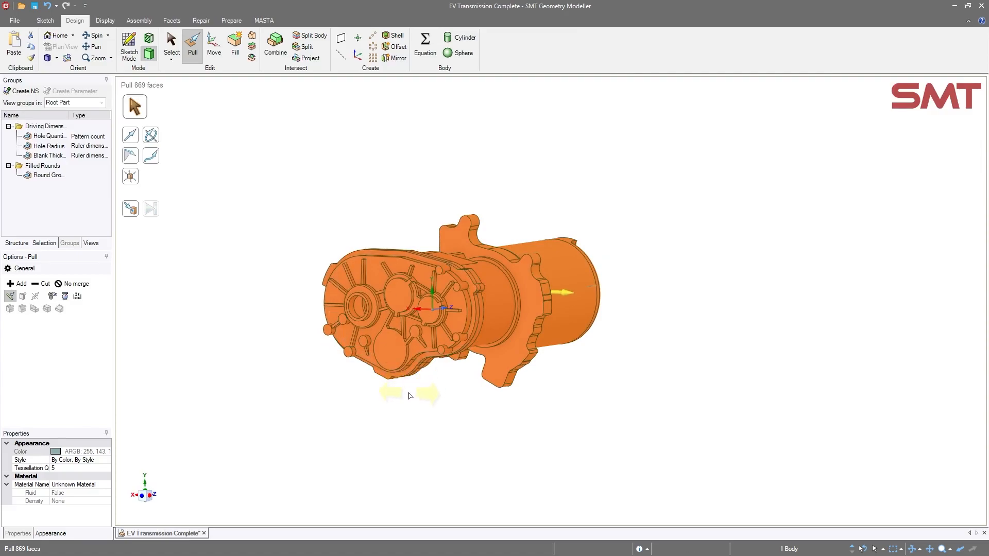
mouse_move(404, 393)
middle_down()
mouse_move(528, 355)
mouse_move(404, 380)
mouse_move(380, 418)
mouse_move(420, 382)
middle_up()
scroll(411, 401, up, 2)
scroll(446, 290, up, 5)
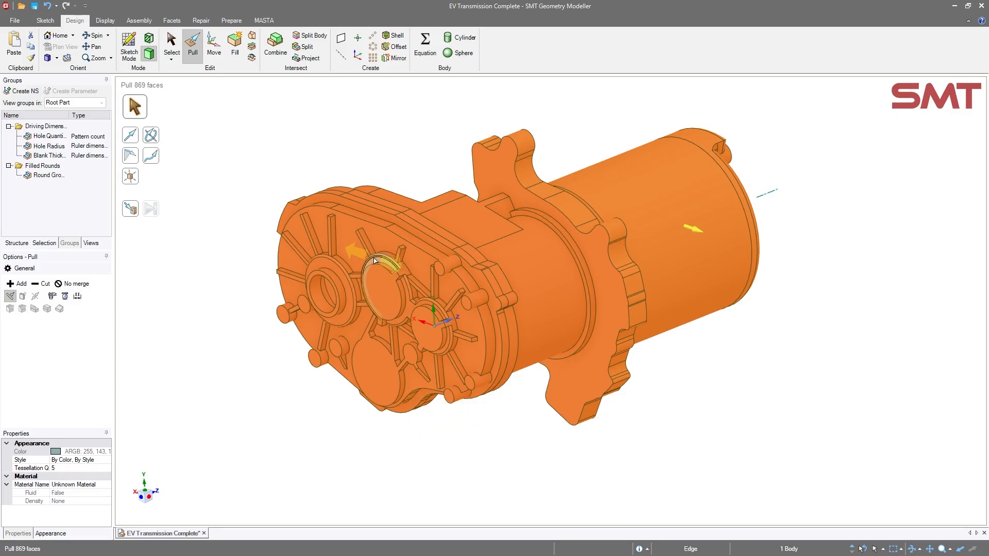
mouse_move(295, 290)
middle_down()
mouse_move(356, 258)
mouse_move(302, 279)
middle_up()
middle_drag(280, 313, 272, 358)
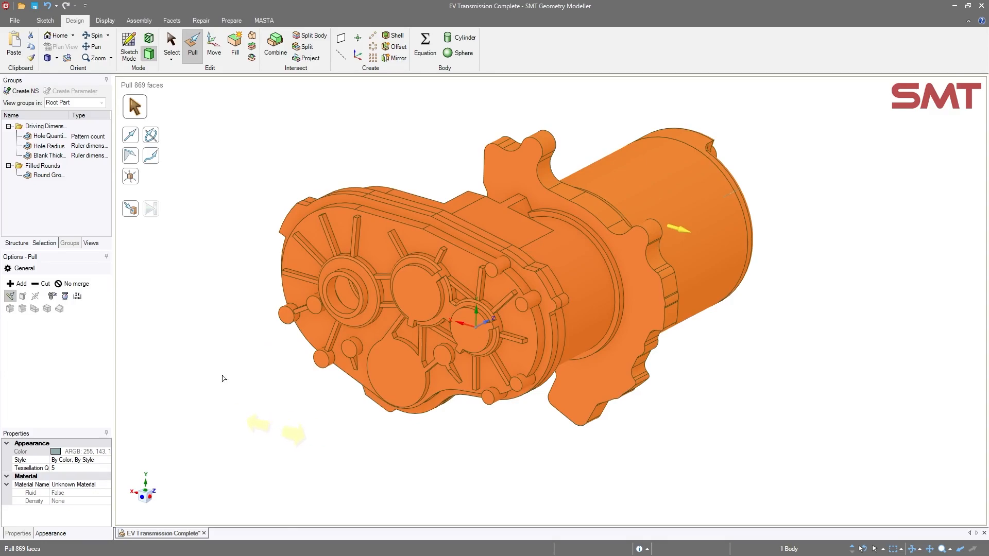
middle_drag(217, 252, 221, 242)
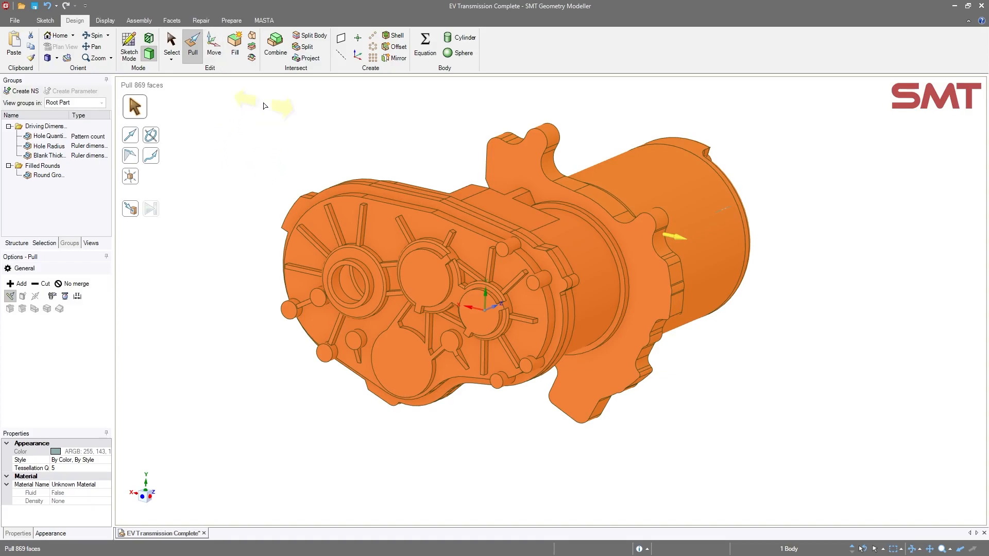
Convert the housing's solid body to a faceted body without keeping the original
click(169, 20)
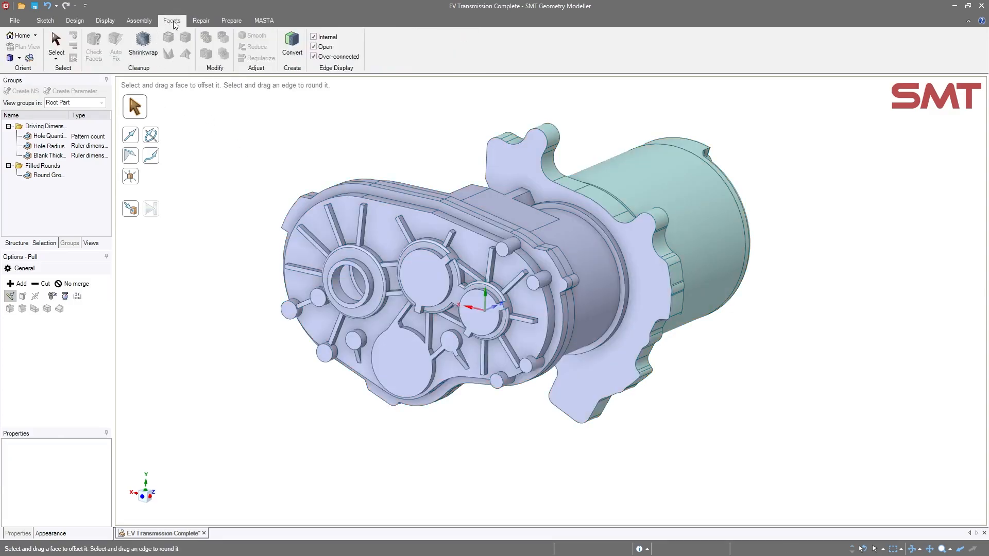
mouse_move(264, 126)
middle_down()
mouse_move(275, 163)
mouse_move(265, 162)
middle_up()
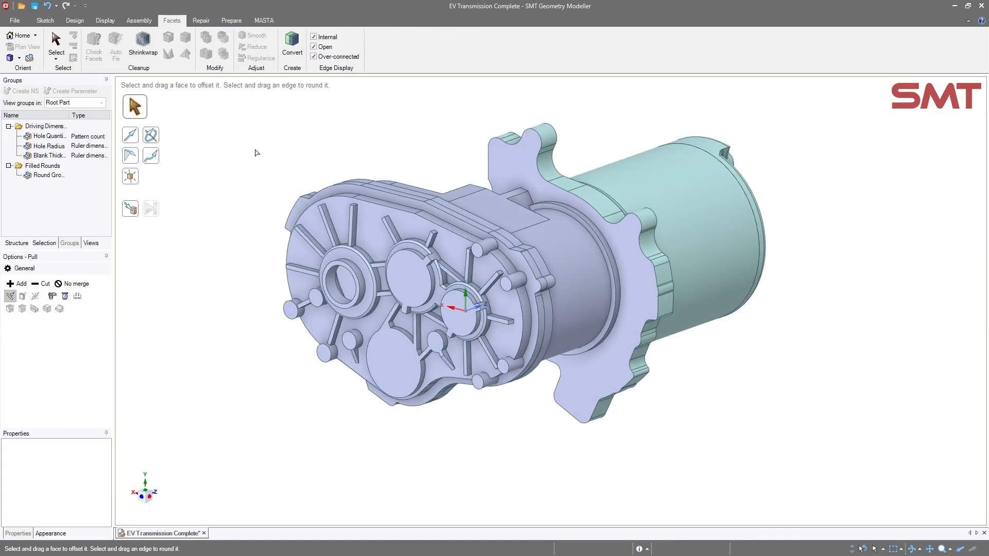
click(16, 244)
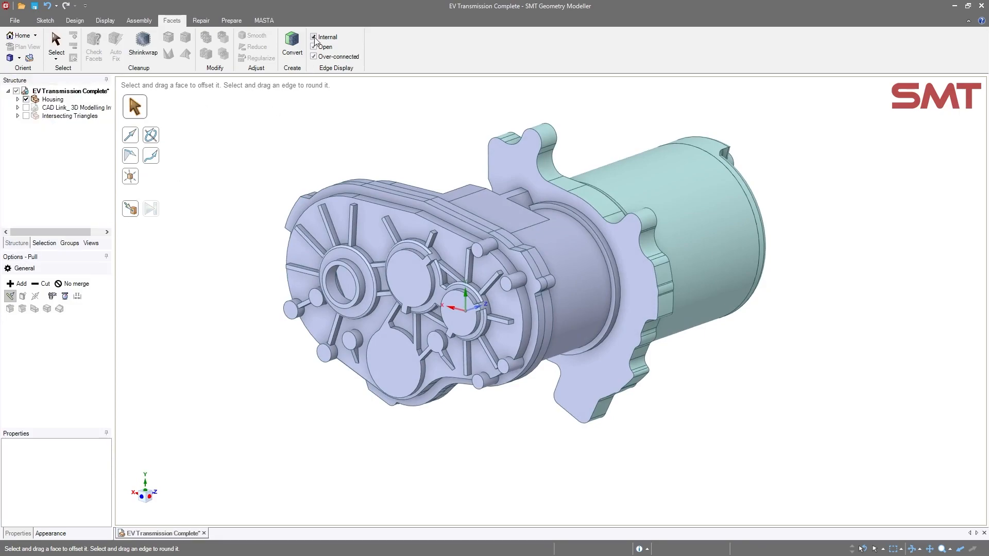
click(292, 45)
click(477, 262)
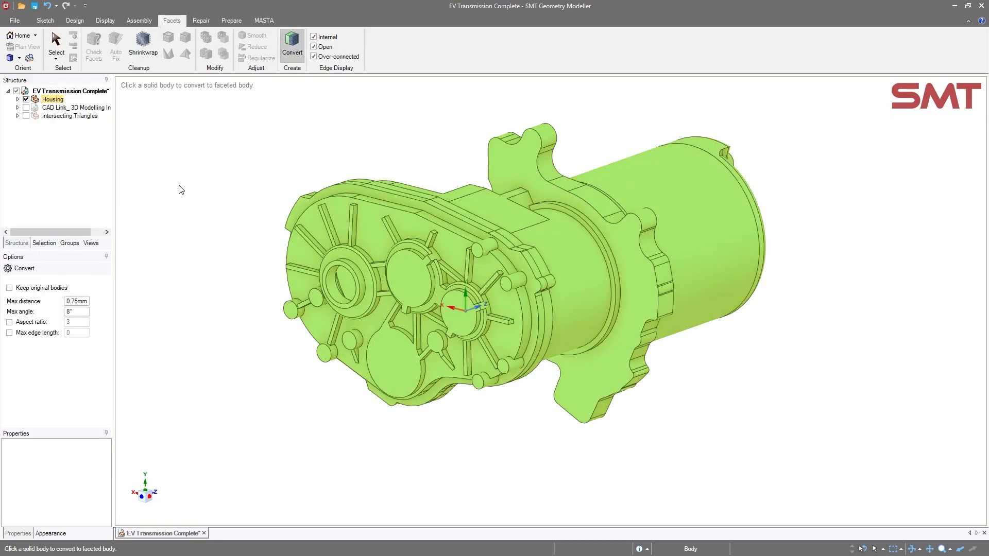
Shrinkwrap the faceted housing body with a gap size of 5 mm
middle_drag(245, 210, 535, 302)
click(143, 44)
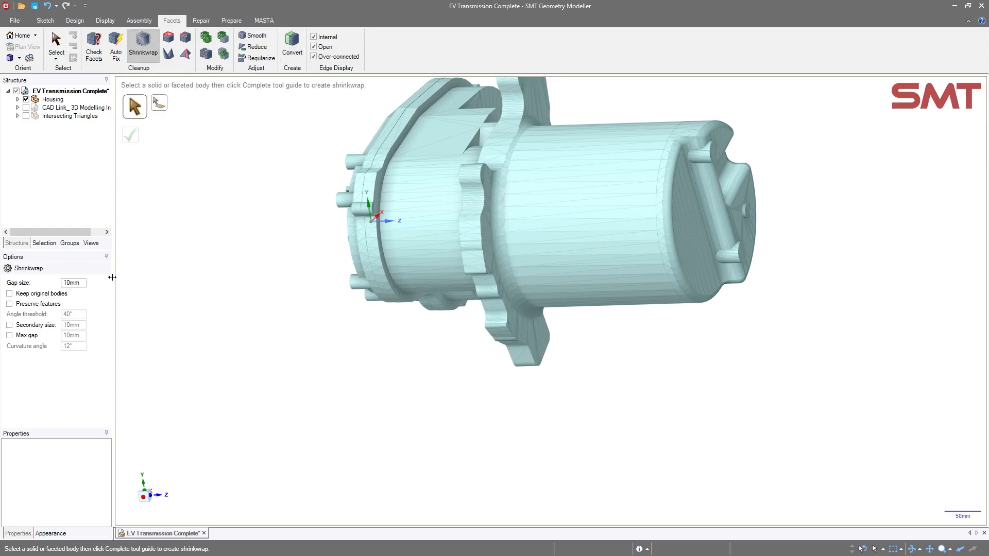
click(69, 283)
double_click(68, 282)
text(5)
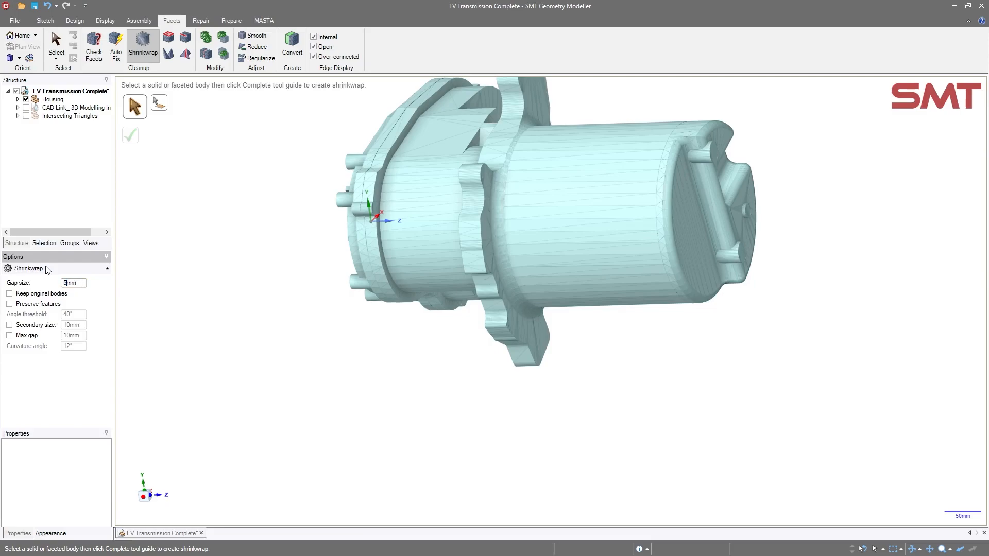
key(Return)
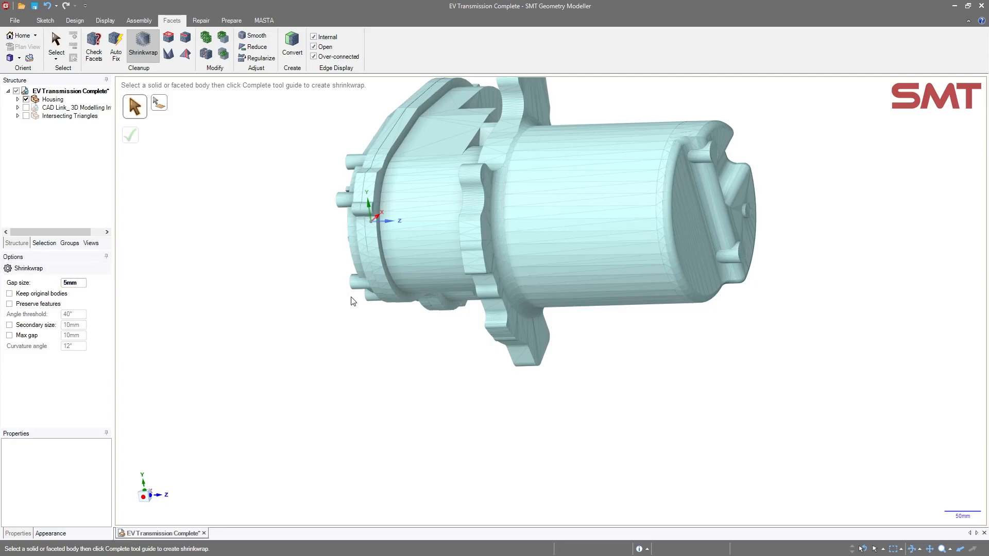
click(359, 193)
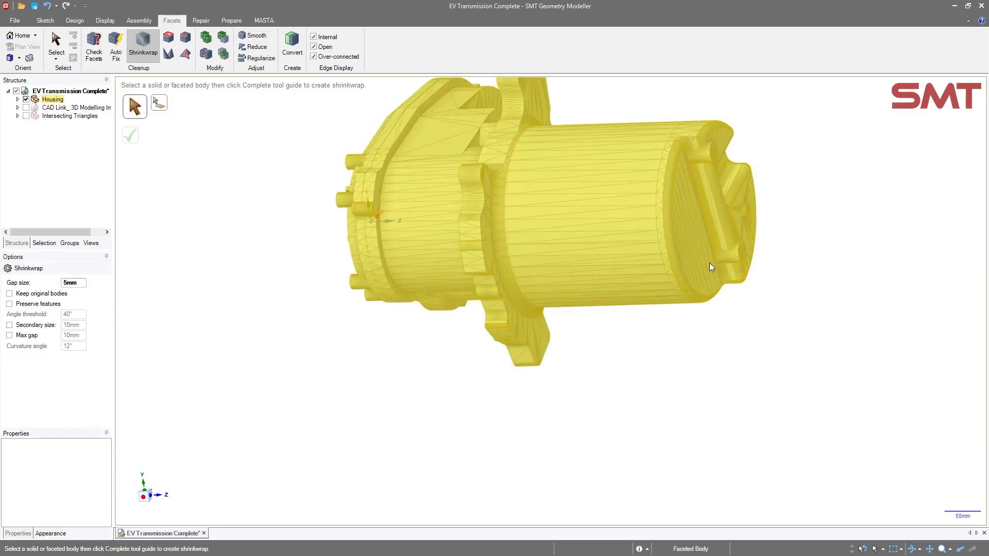
click(320, 221)
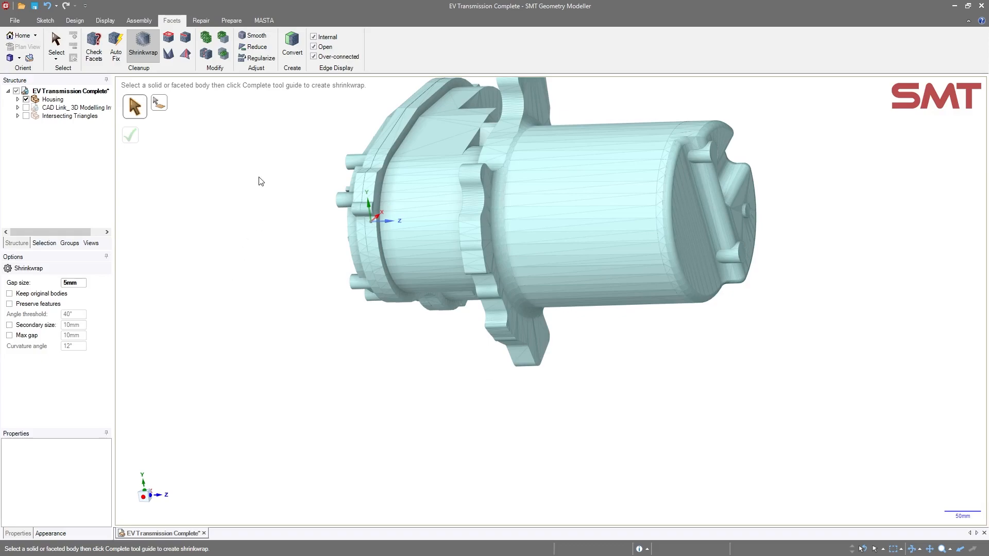
click(465, 218)
click(133, 137)
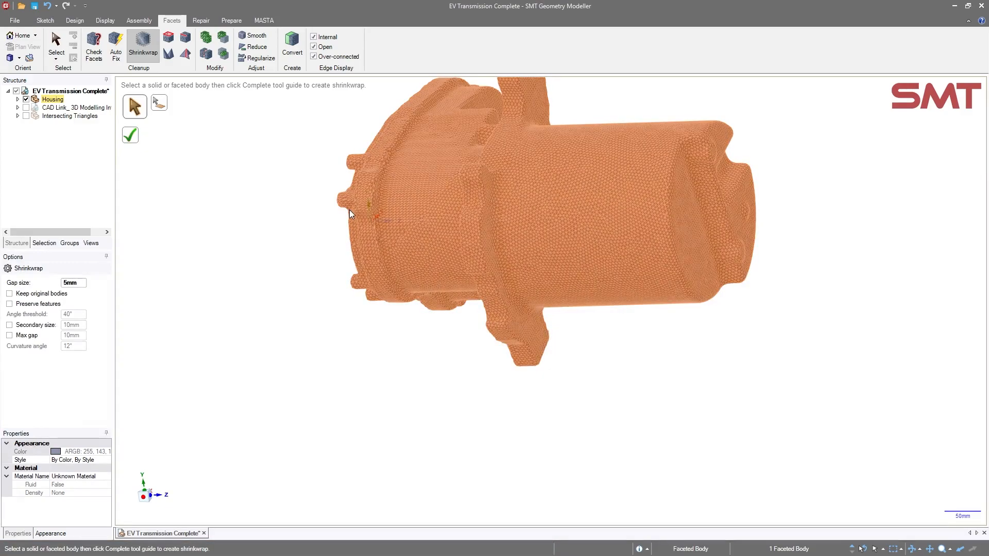
Examine the shrinkwrapped housing's facets, covering the ribbed end cover, the bosses and the mounting flange
mouse_move(349, 209)
middle_down()
mouse_move(426, 364)
mouse_move(349, 298)
mouse_move(530, 326)
mouse_move(419, 346)
mouse_move(407, 375)
mouse_move(407, 338)
mouse_move(407, 370)
mouse_move(363, 370)
middle_up()
ctrl+middle_drag(377, 335, 457, 291)
scroll(452, 259, up, 3)
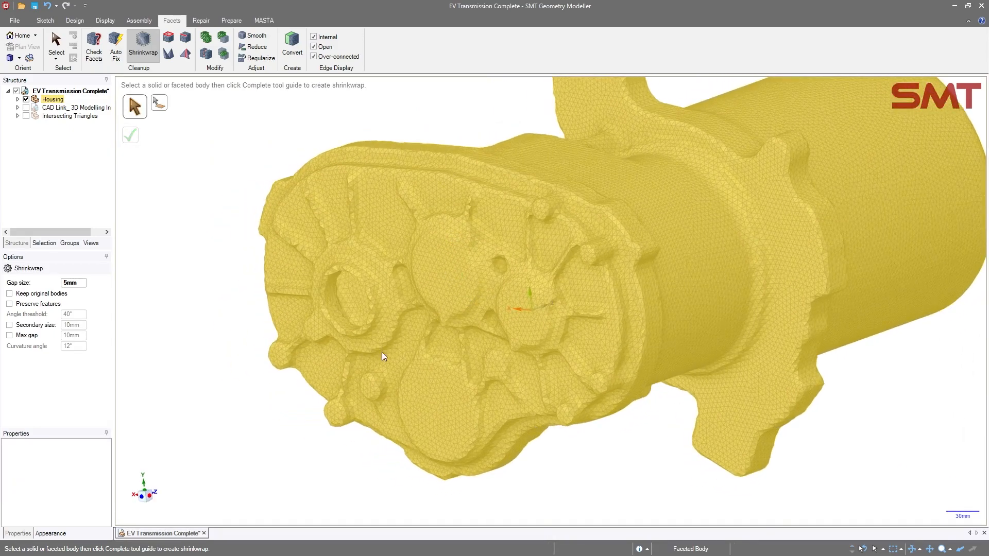
mouse_move(363, 382)
middle_down()
mouse_move(360, 347)
mouse_move(379, 387)
mouse_move(397, 376)
mouse_move(377, 393)
middle_up()
shift+middle_drag(377, 393, 383, 342)
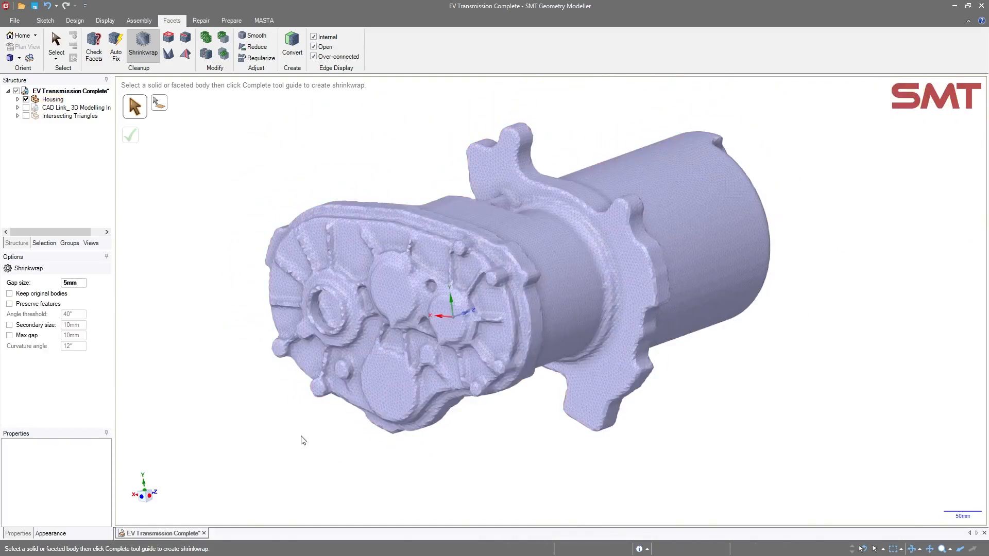
mouse_move(303, 440)
middle_down()
mouse_move(337, 447)
mouse_move(371, 438)
mouse_move(344, 437)
middle_up()
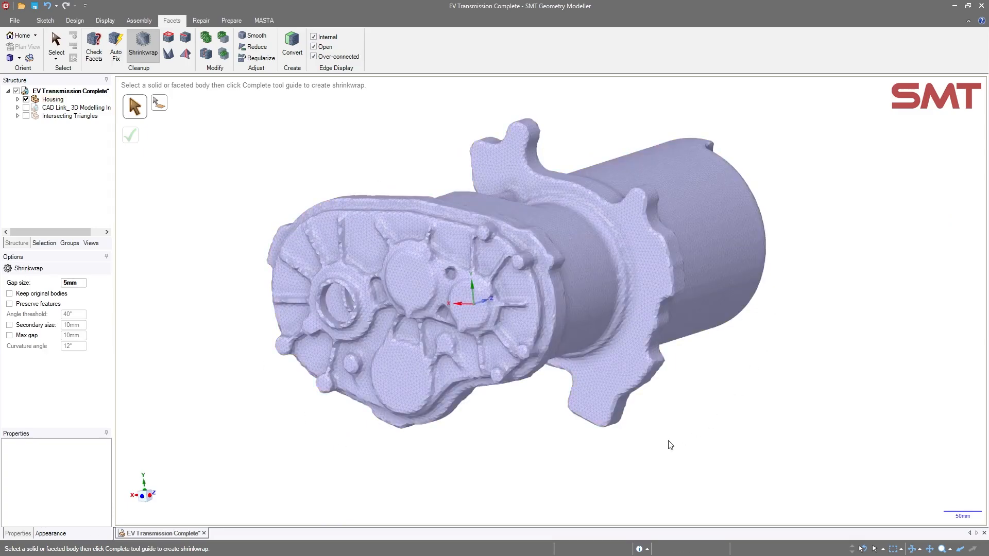
middle_drag(733, 288, 726, 289)
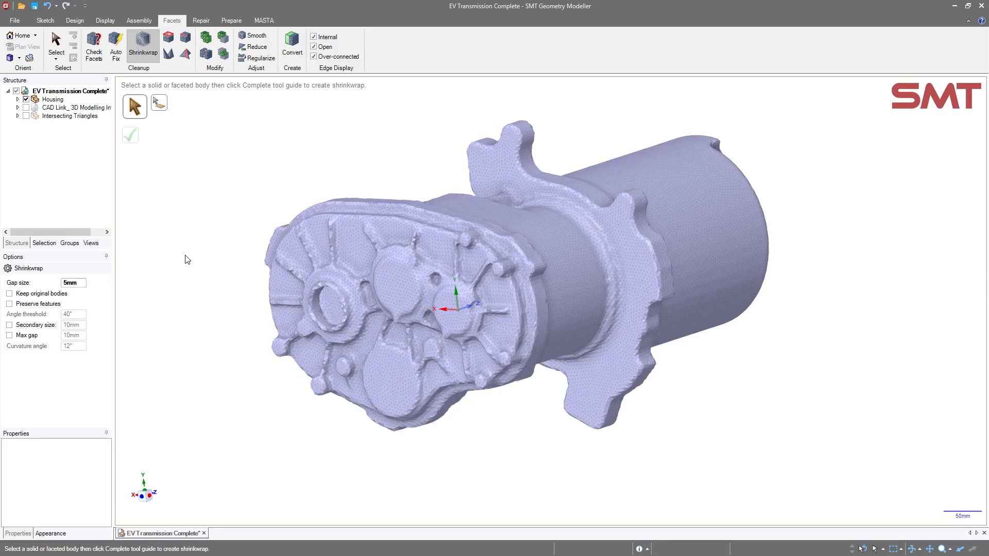
scroll(461, 321, up, 4)
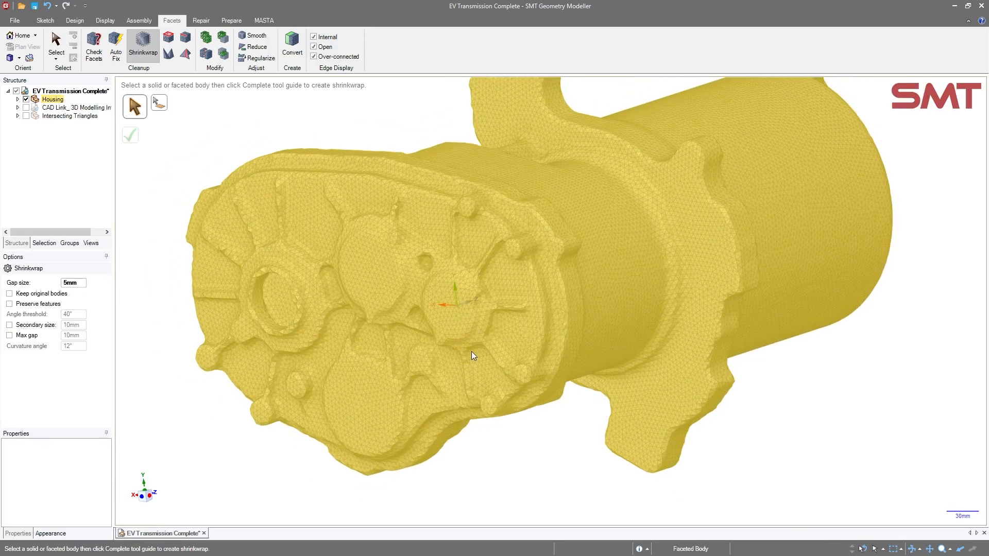
middle_drag(418, 276, 433, 260)
scroll(364, 258, up, 3)
mouse_move(338, 272)
middle_down()
mouse_move(356, 227)
mouse_move(338, 237)
middle_up()
scroll(338, 237, down, 4)
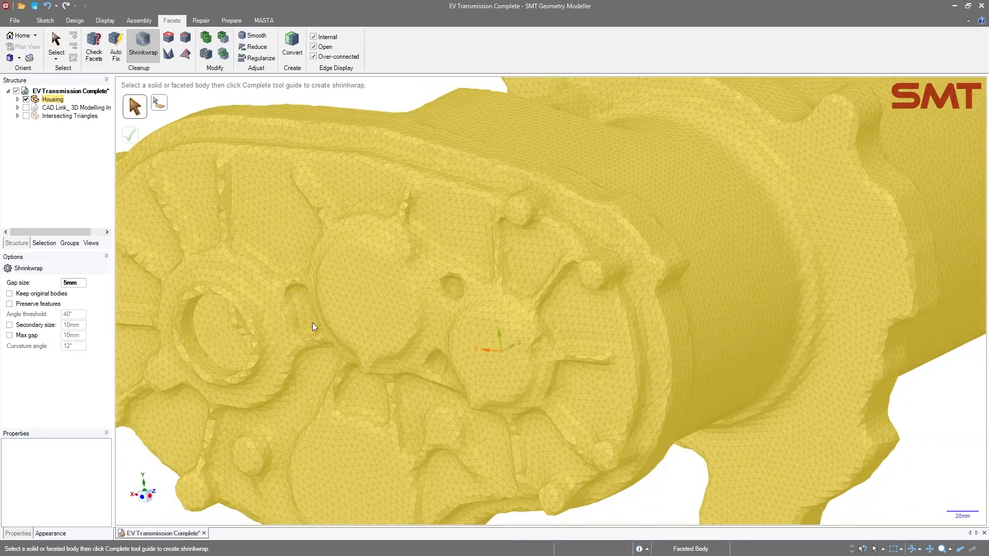
middle_drag(530, 344, 401, 318)
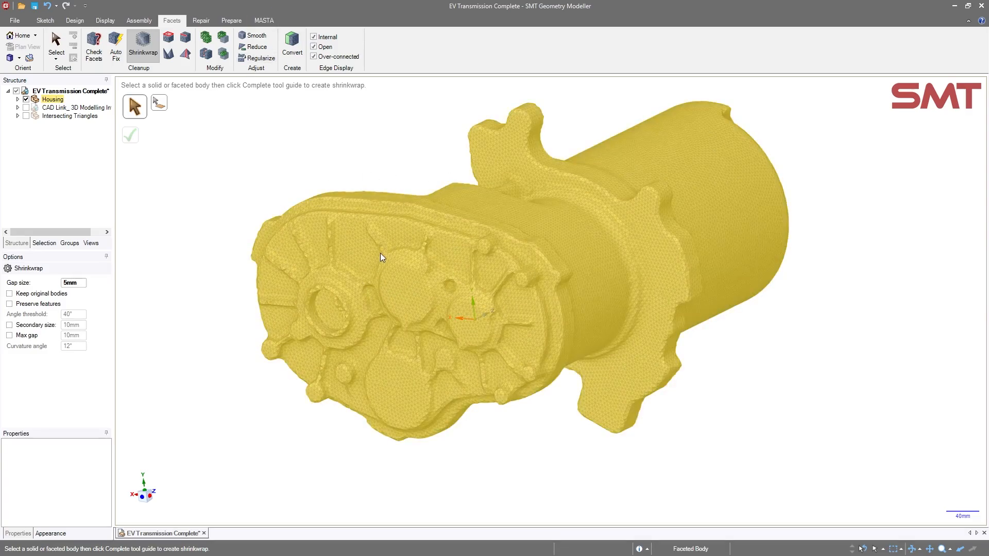
Save the shrinkwrapped housing as an STL file named "EV Transmission Complete shrinkwrap" in the 5_ Geometry Modeller folder
click(263, 20)
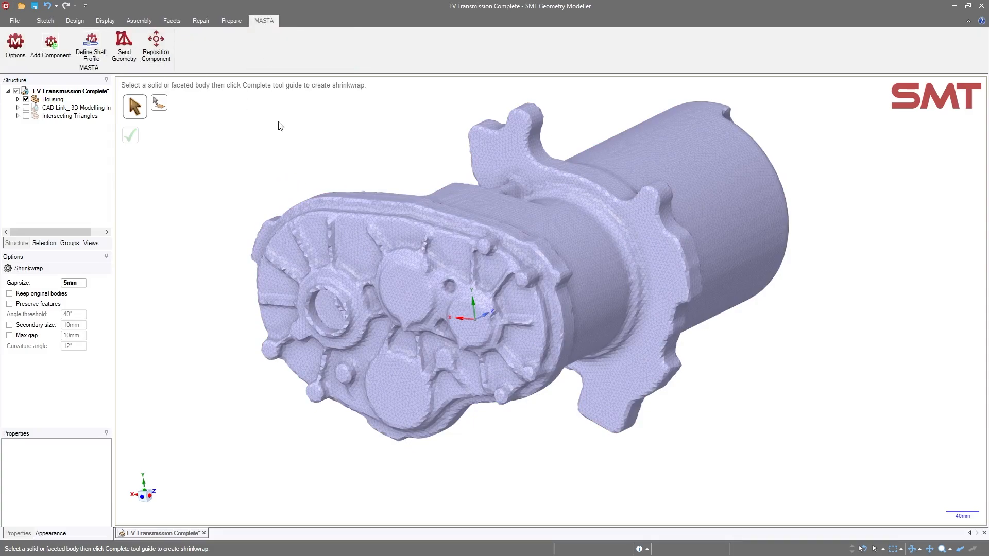
click(14, 20)
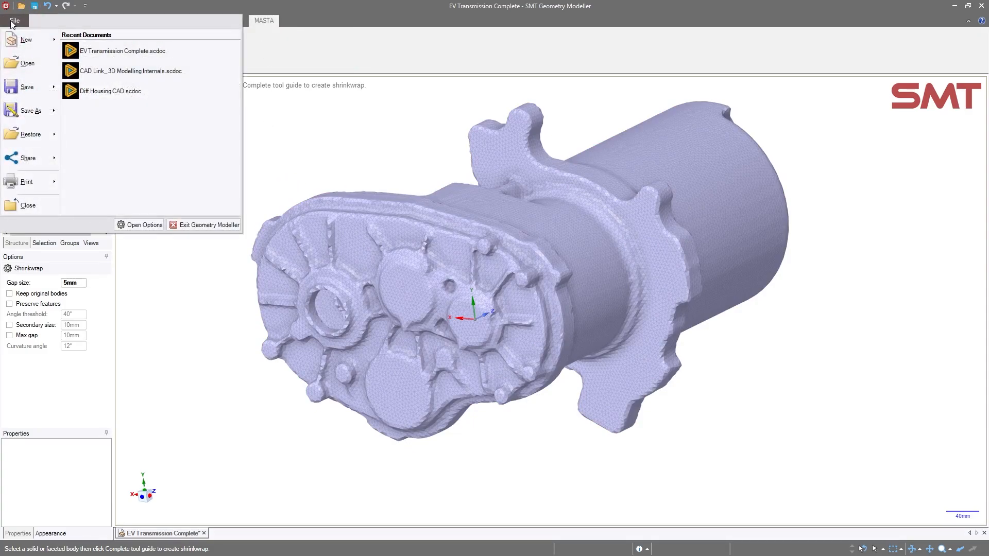
click(28, 116)
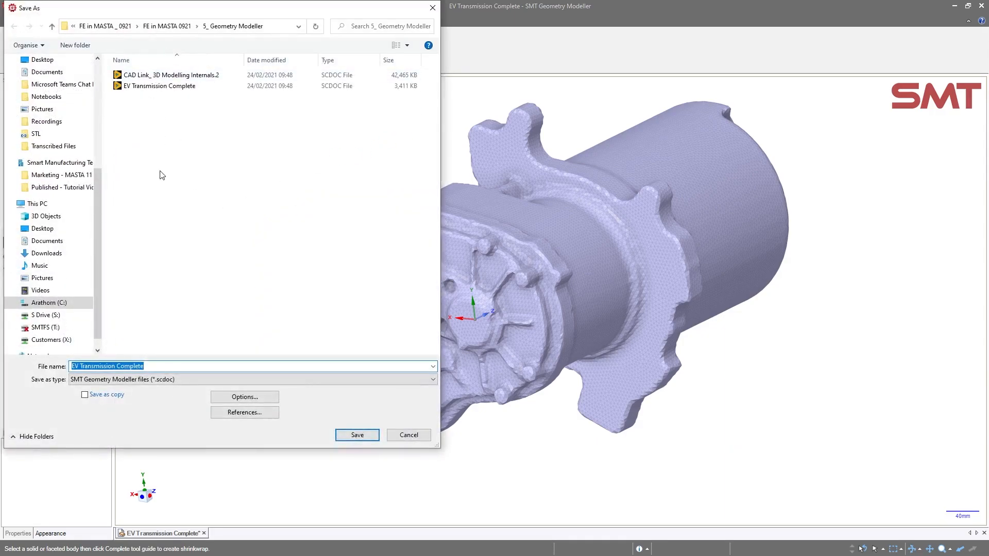
click(118, 382)
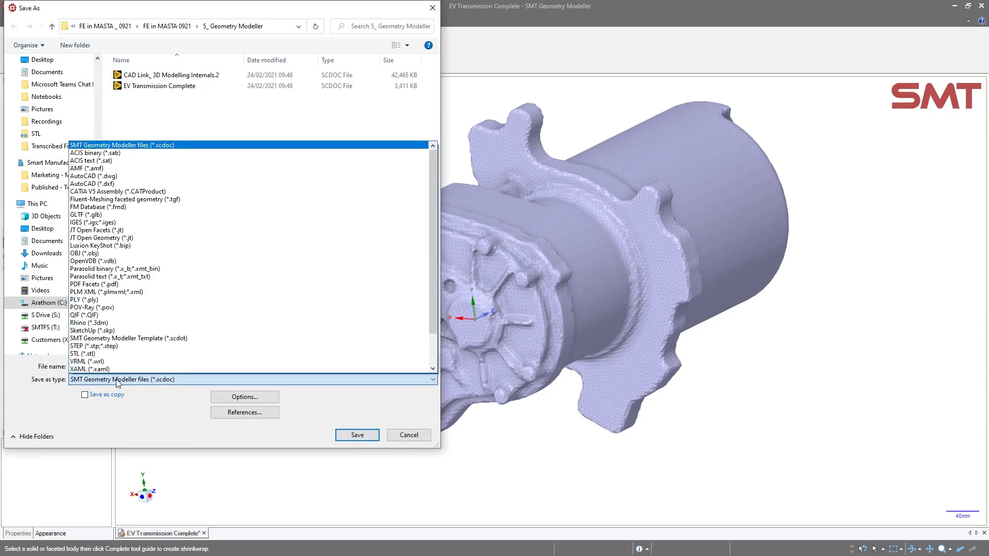
click(83, 353)
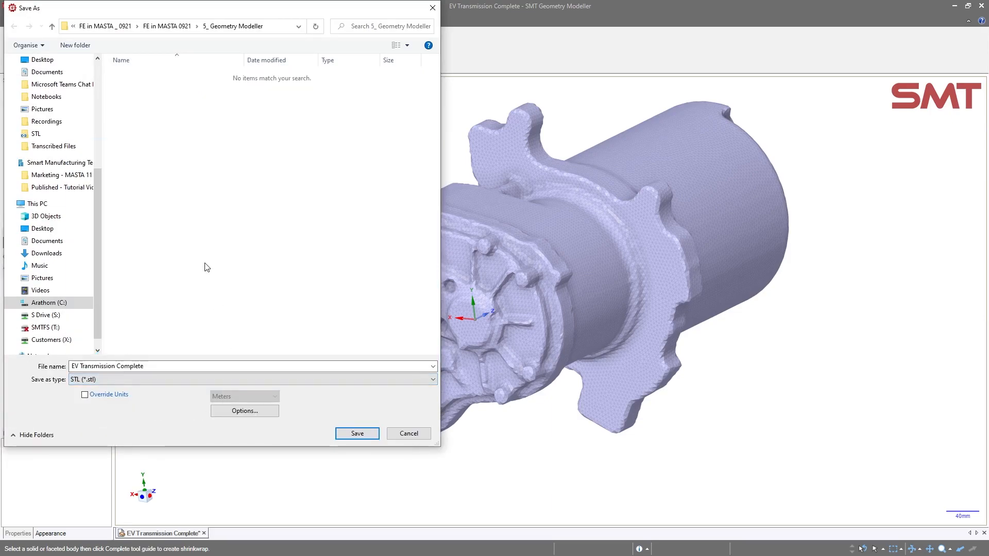
click(156, 367)
click(157, 367)
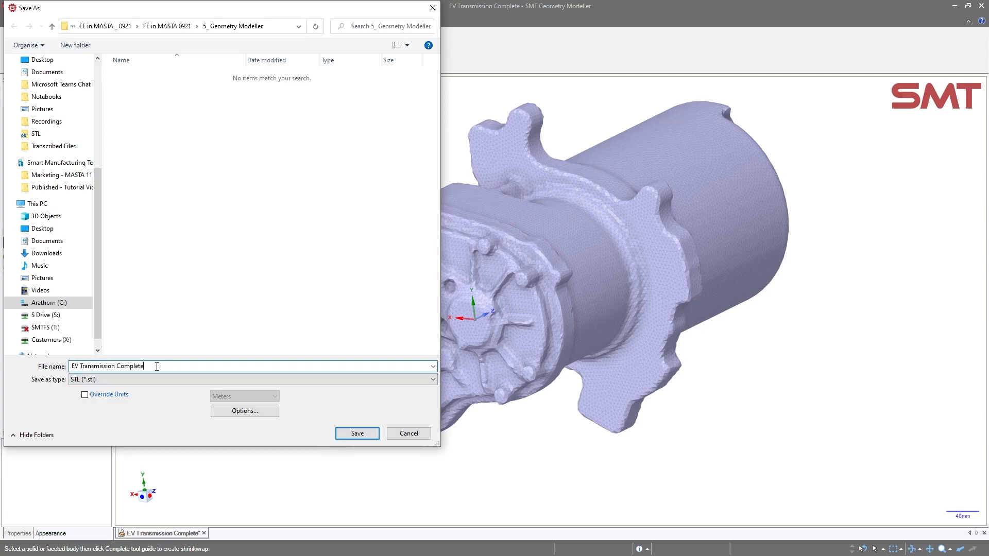
text(shrinkwrap)
key(Return)
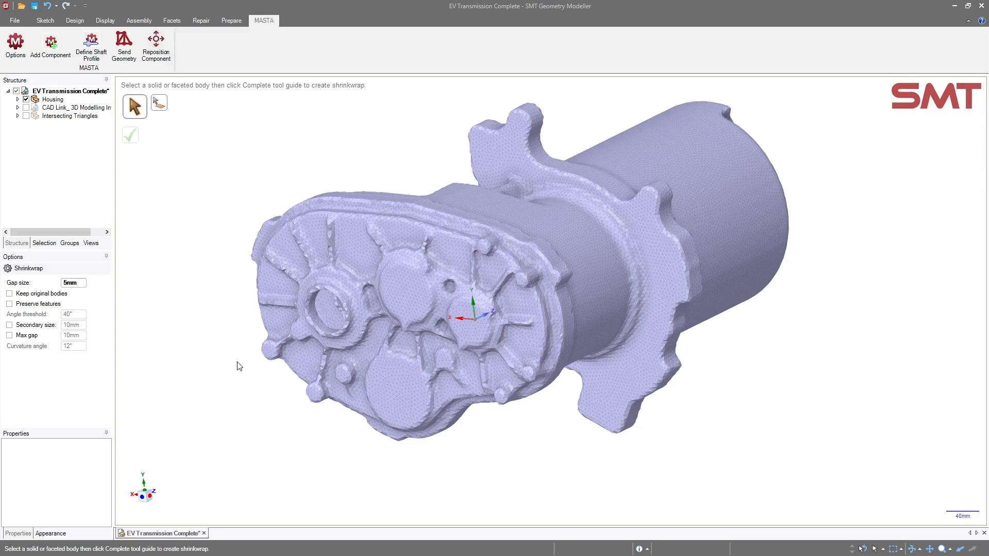
Switch to SMT MASTA and add a new FE part to the design with the name "FE Part"
key(alt+Tab)
click(265, 21)
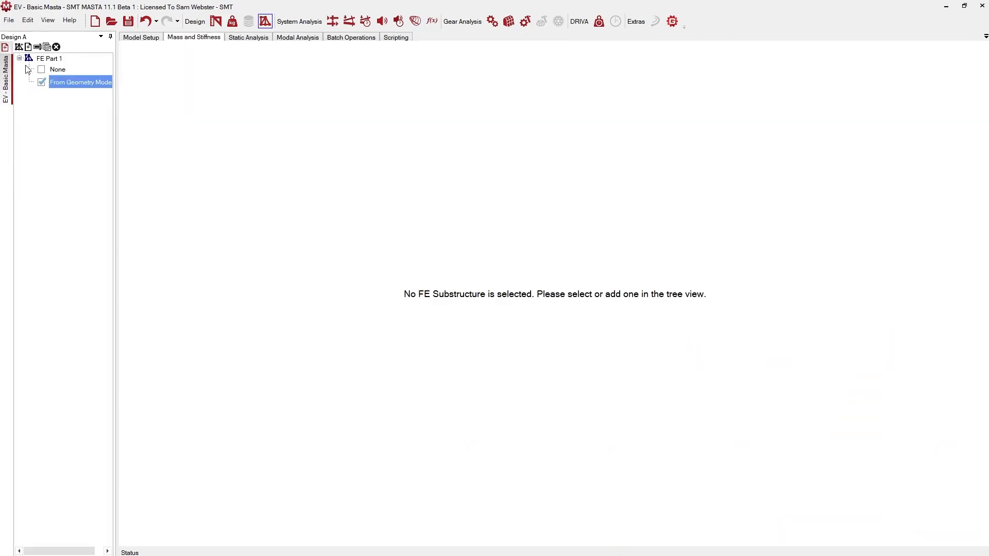
click(19, 47)
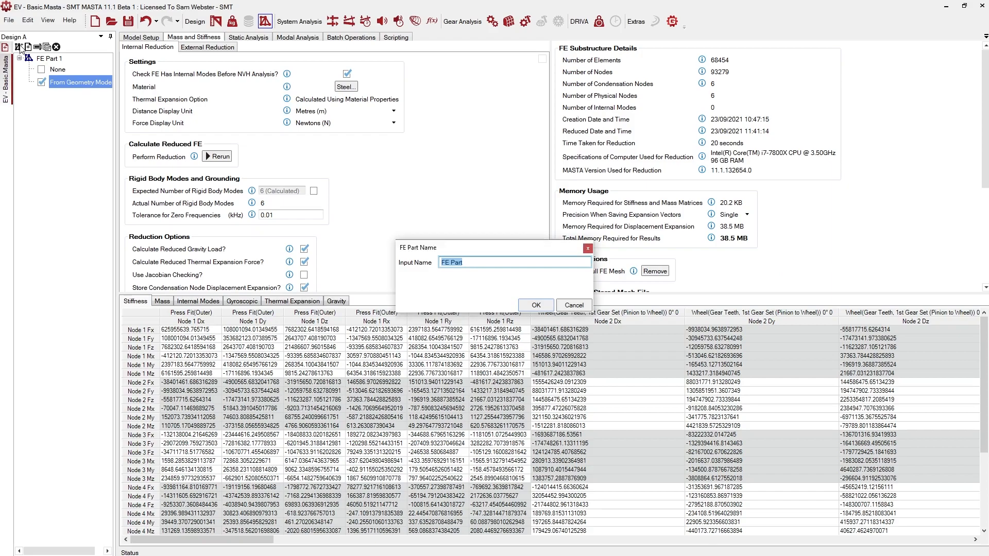
click(536, 305)
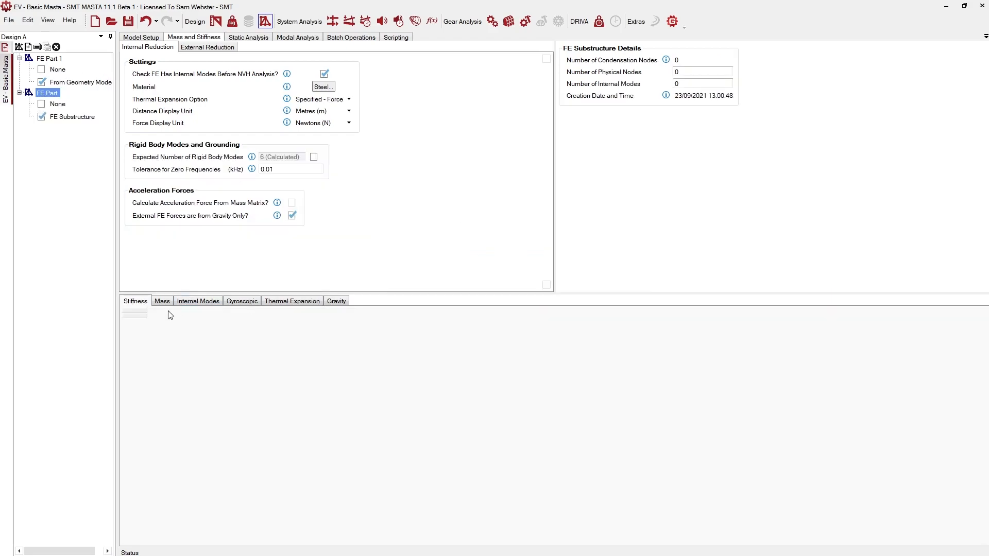
In the new FE part's model setup, set the type to Imported STL mesh and mark it as a housing
click(132, 40)
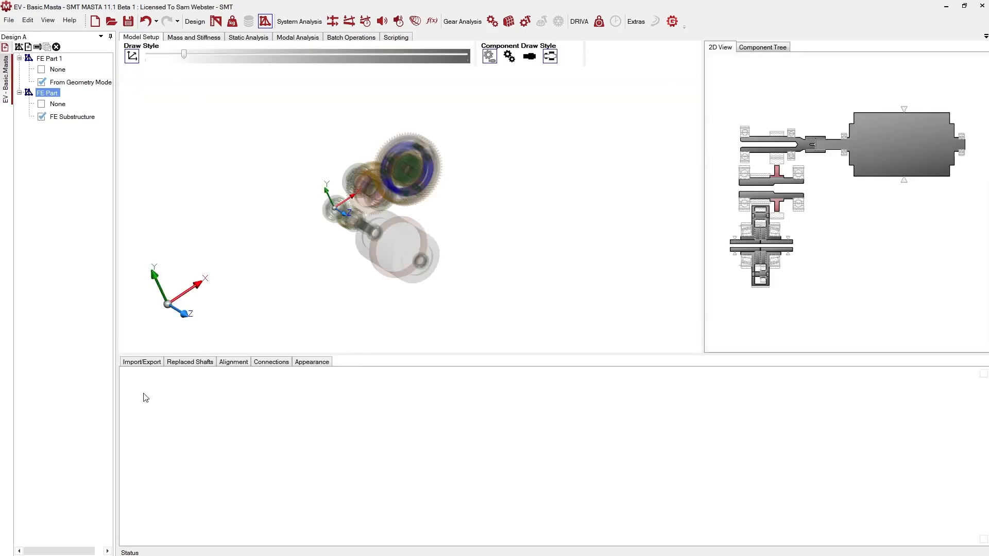
click(125, 365)
click(206, 389)
click(189, 424)
click(206, 389)
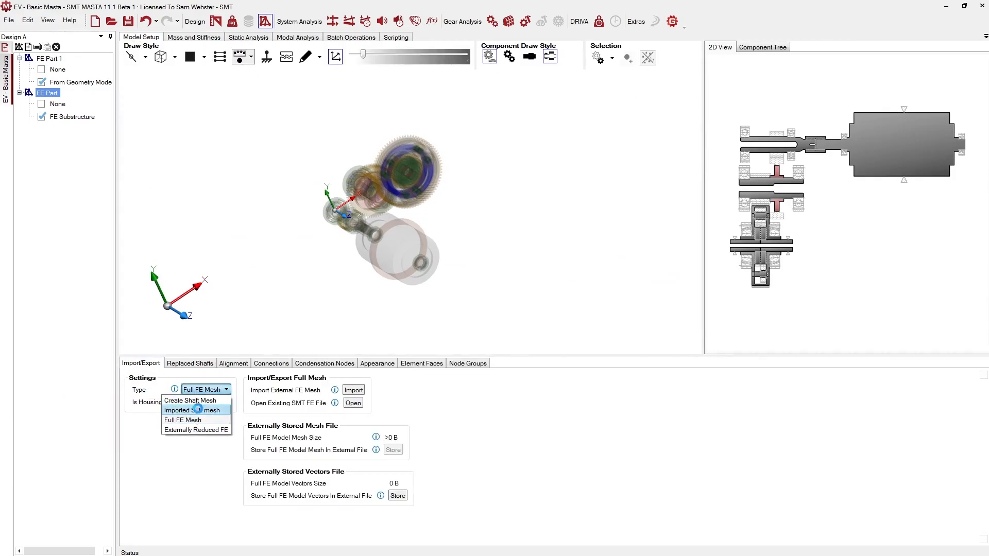
click(202, 410)
click(216, 402)
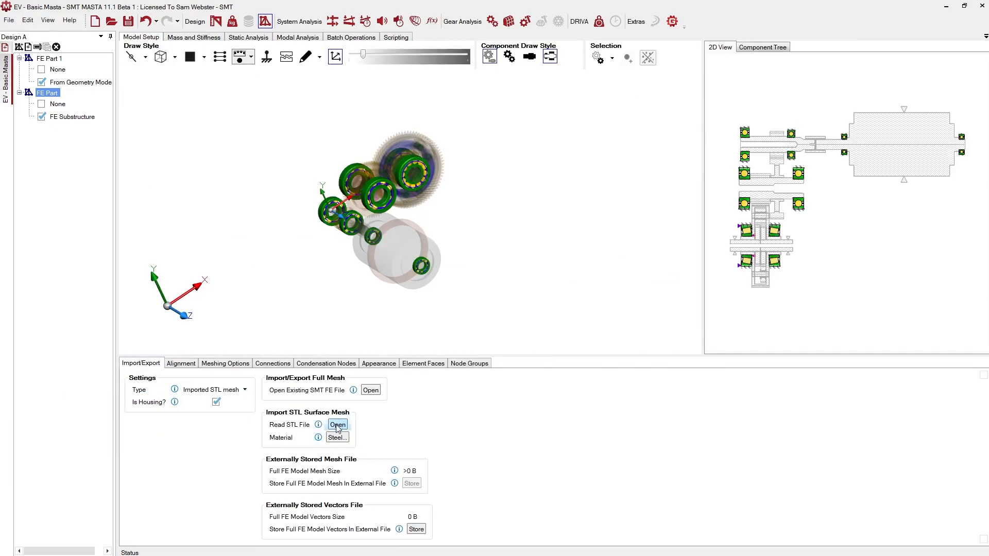
Import the STL surface mesh "EV Transmission Complete shrinkwrap" from the 5_ Geometry Modeller folder with Millimetres (mm) as distance units
click(338, 424)
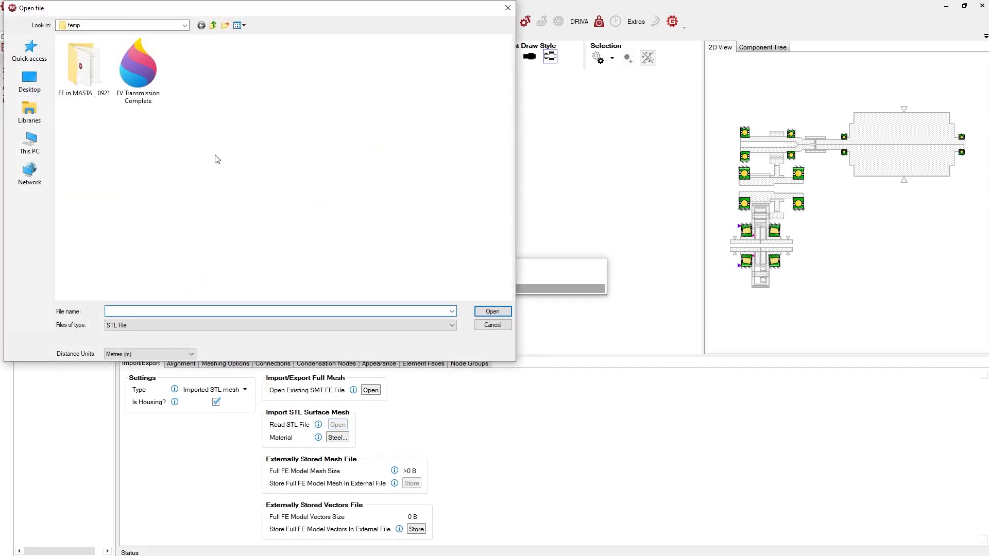
double_click(82, 88)
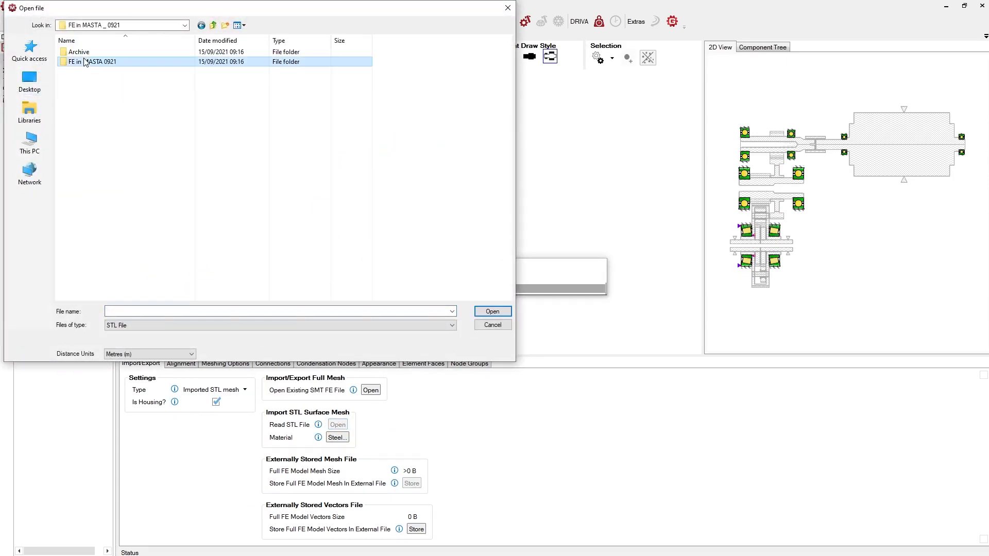
double_click(81, 81)
click(85, 52)
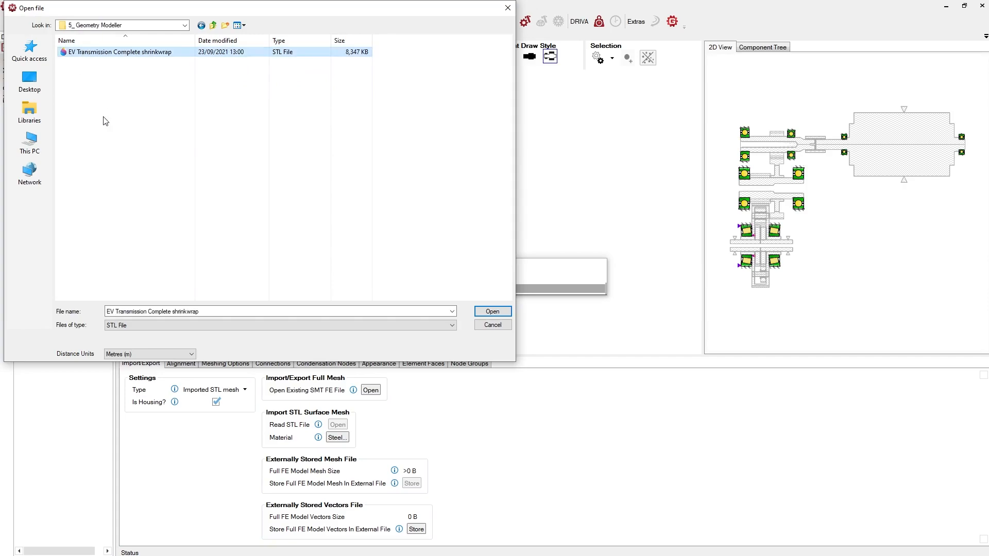
click(173, 355)
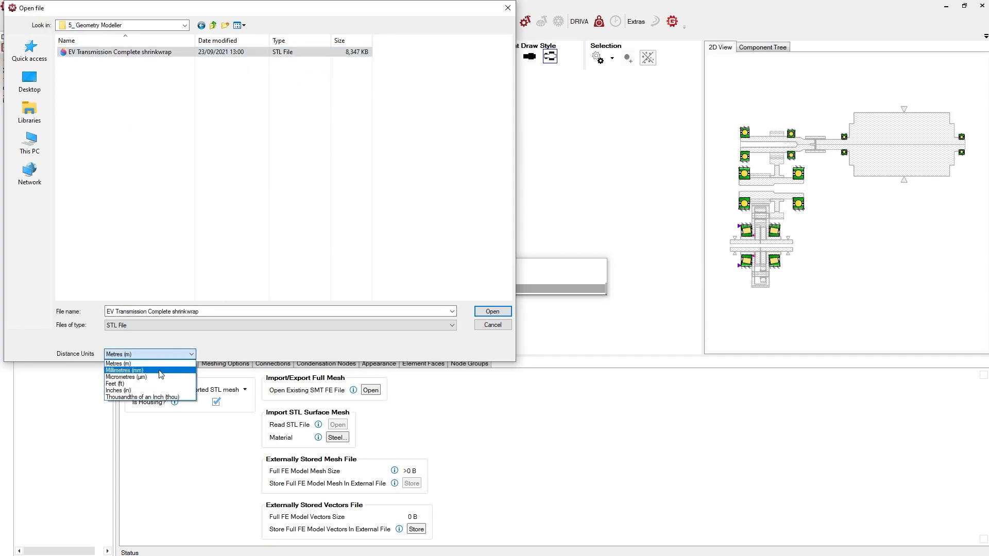
click(160, 367)
click(483, 315)
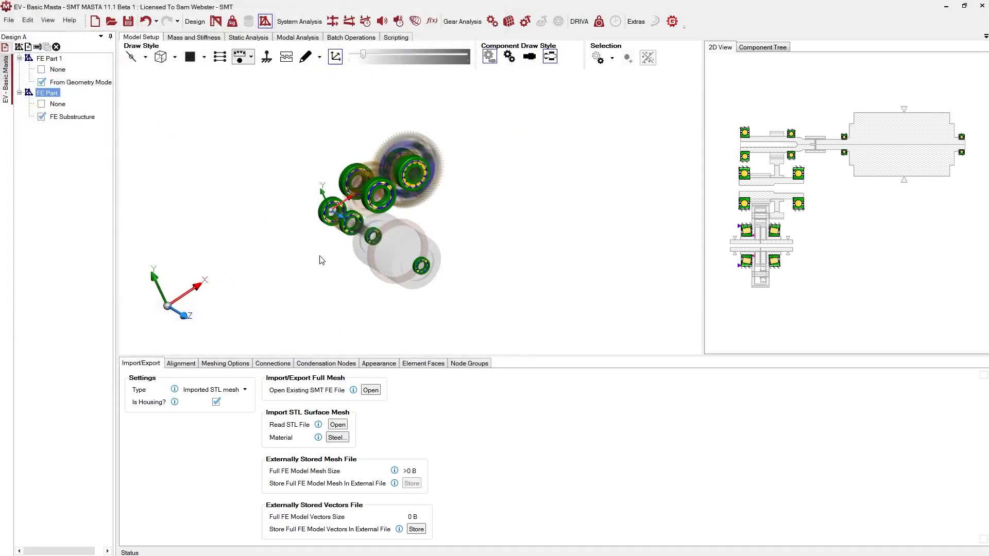
Inspect the imported housing surface and how it sits around the bearings and shafts
drag(523, 273, 327, 243)
scroll(372, 245, up, 8)
scroll(372, 241, up, 4)
scroll(356, 223, down, 8)
scroll(284, 239, up, 5)
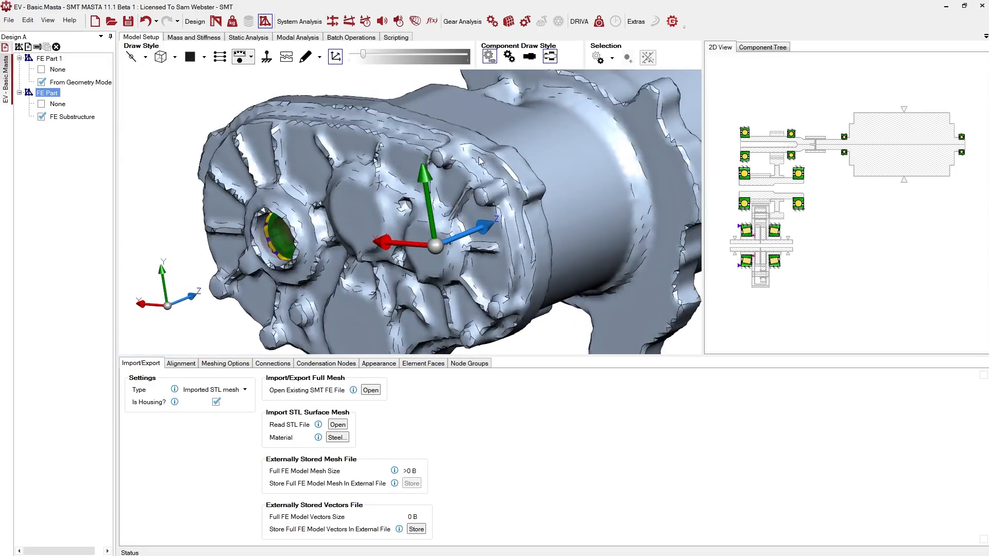
drag(513, 222, 471, 194)
scroll(462, 194, down, 2)
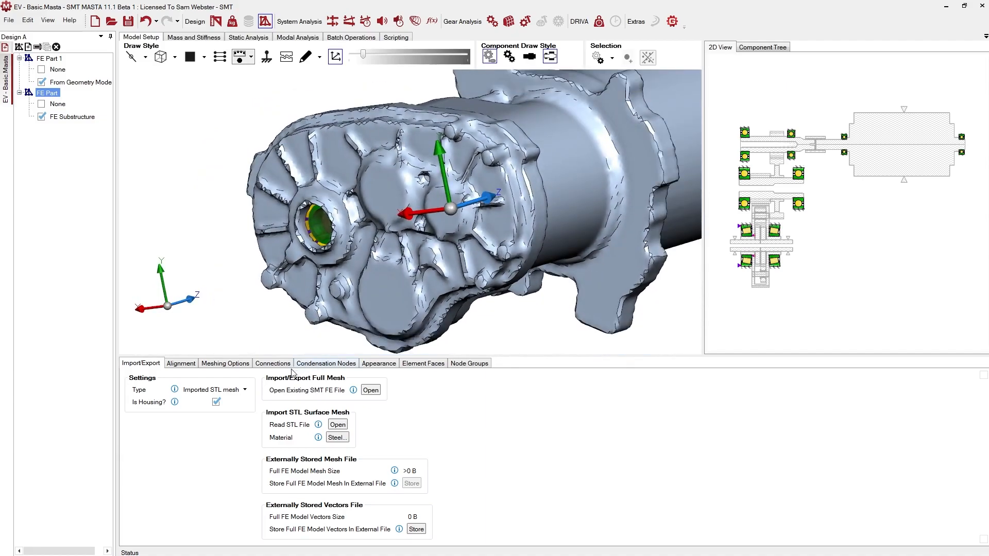
Create the housing's FE volume mesh with an element size of 20 mm and a maximum growth rate of 1.2
click(237, 367)
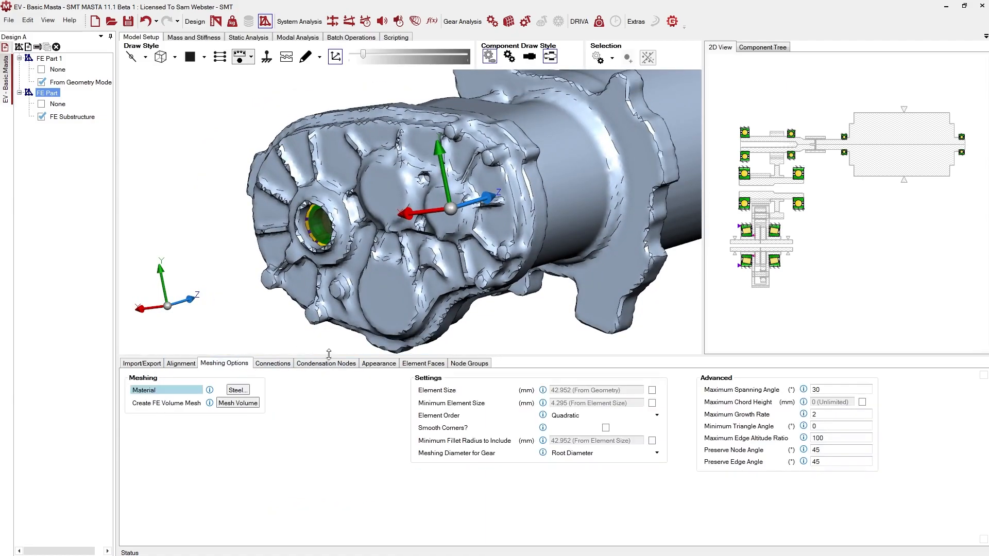
click(570, 390)
text(20)
click(820, 413)
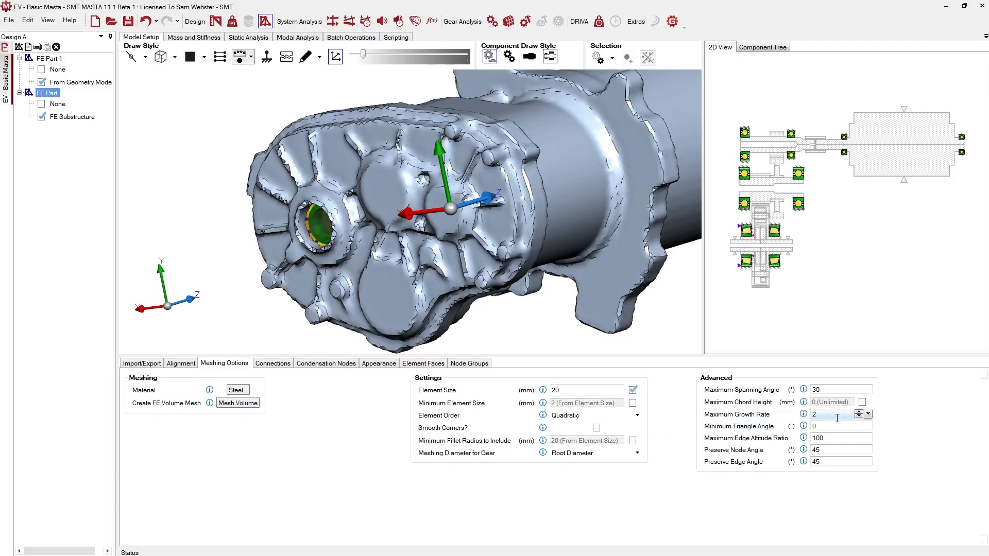
click(466, 240)
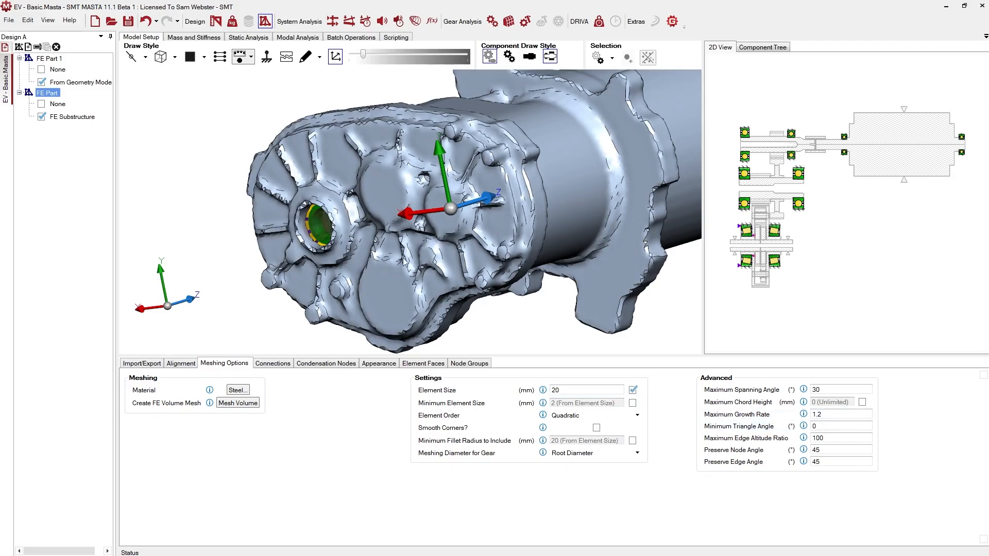
click(236, 403)
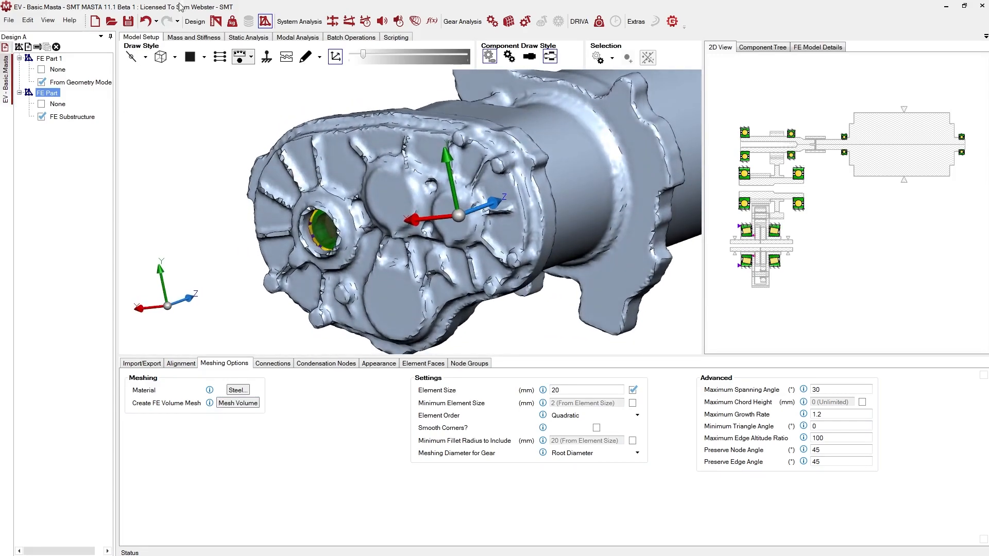
Show the element edges on the meshed housing and examine the mesh density over the end cover, flange and cylindrical body
click(174, 57)
click(160, 103)
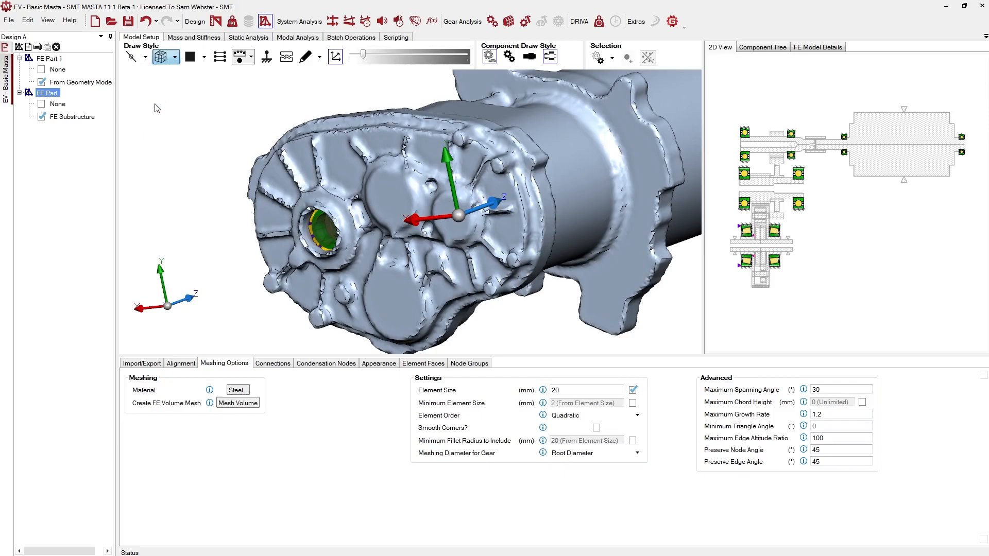
drag(201, 201, 355, 219)
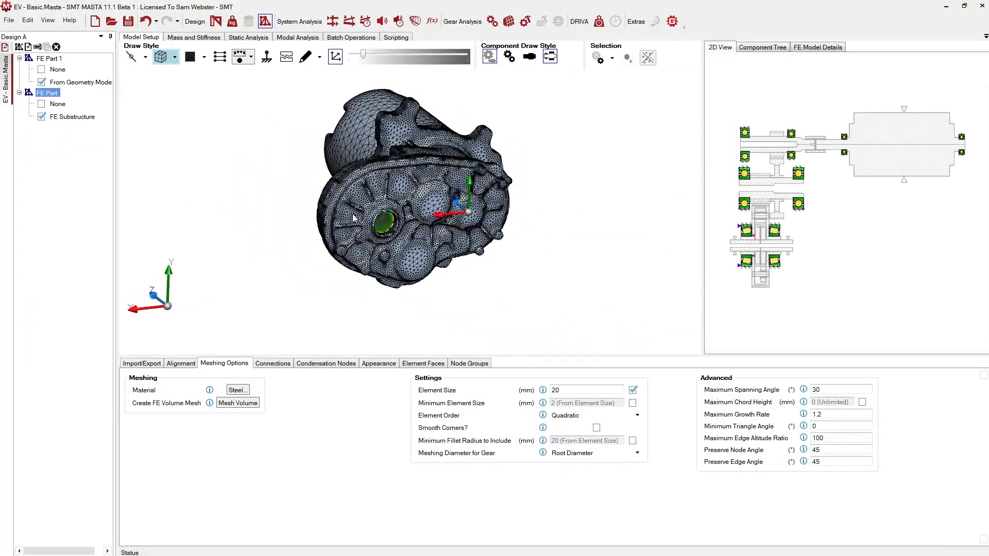
scroll(354, 219, up, 5)
drag(354, 321, 377, 238)
scroll(377, 238, down, 4)
middle_drag(334, 247, 638, 164)
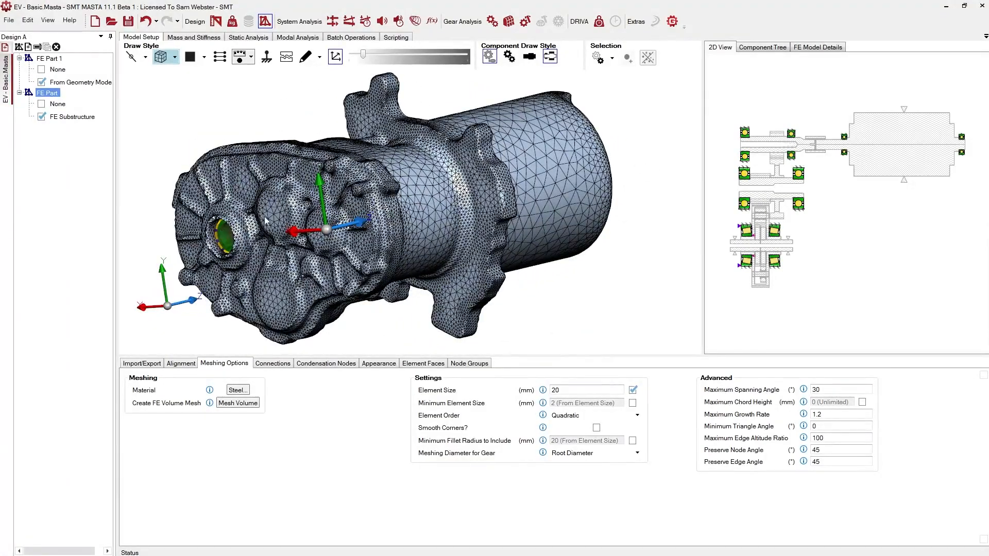
middle_drag(374, 222, 334, 211)
middle_drag(390, 252, 371, 259)
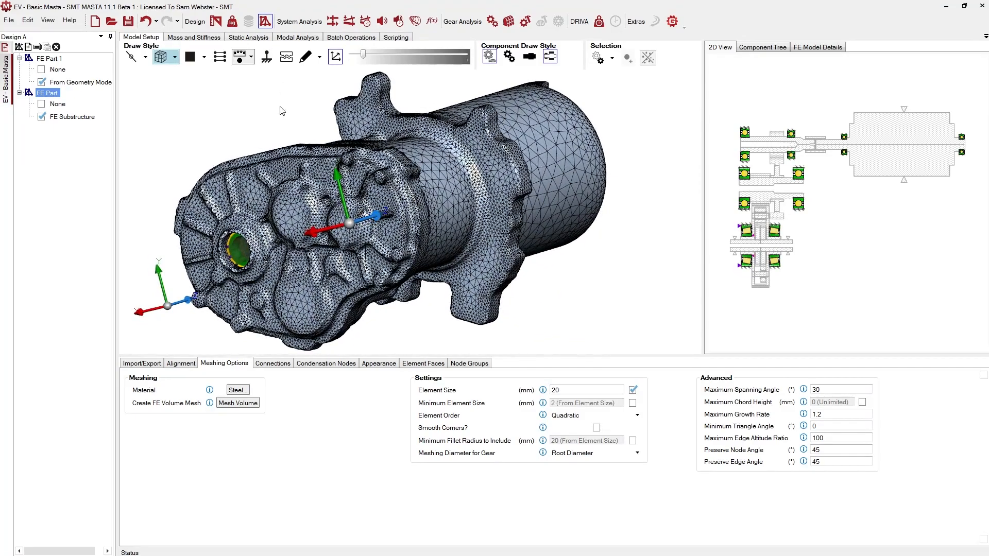
Create the default connection nodes for all bearing links of the FE housing
click(312, 363)
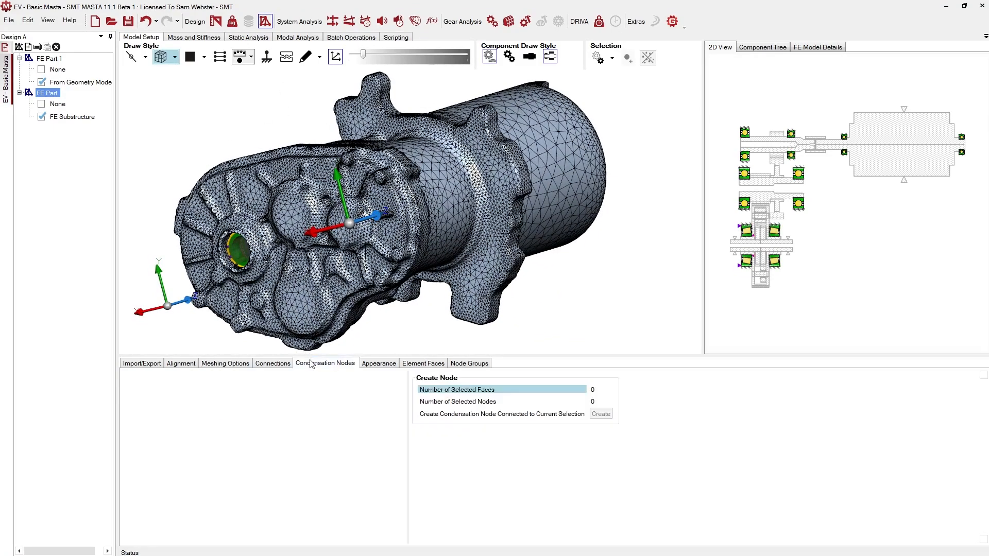
click(273, 363)
click(683, 405)
Display the housing with outline edges and transparent faces, and examine the nodes connecting it to the bearings
click(171, 61)
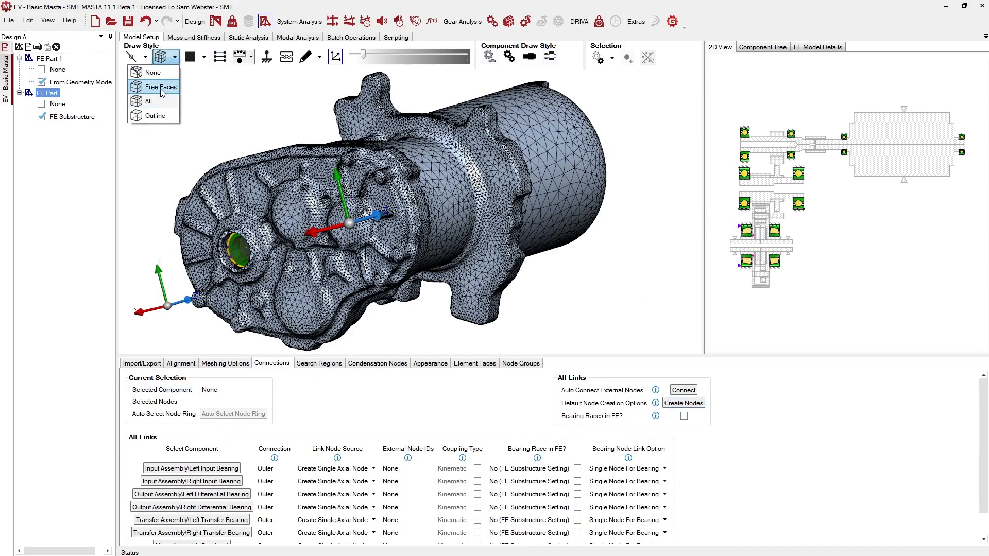
click(154, 115)
click(204, 56)
click(218, 82)
drag(360, 285, 311, 296)
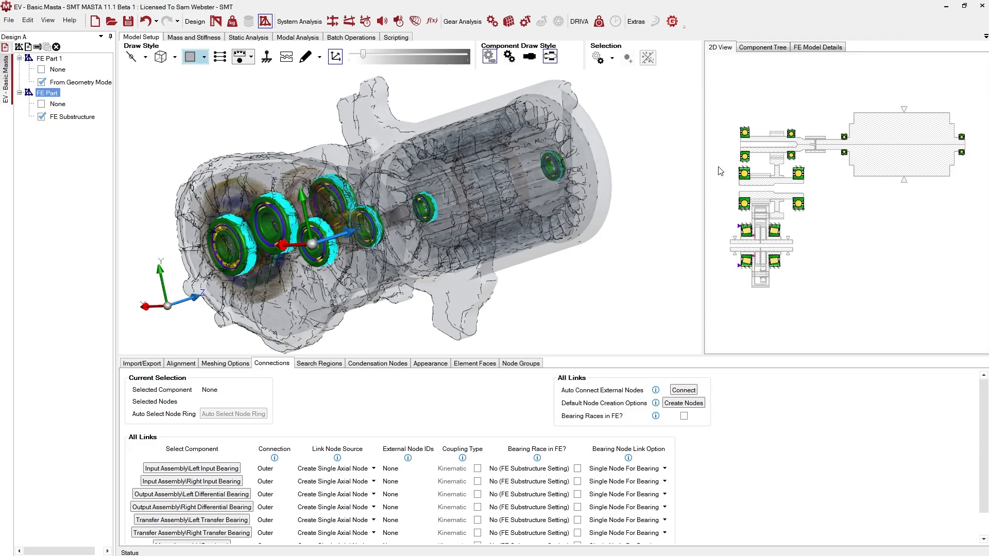
drag(285, 274, 262, 283)
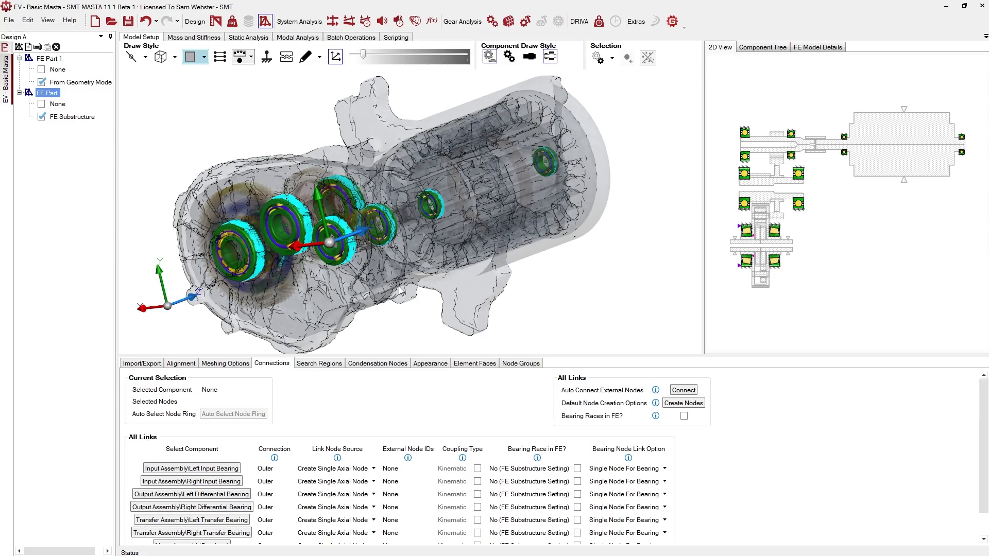
drag(335, 350, 427, 226)
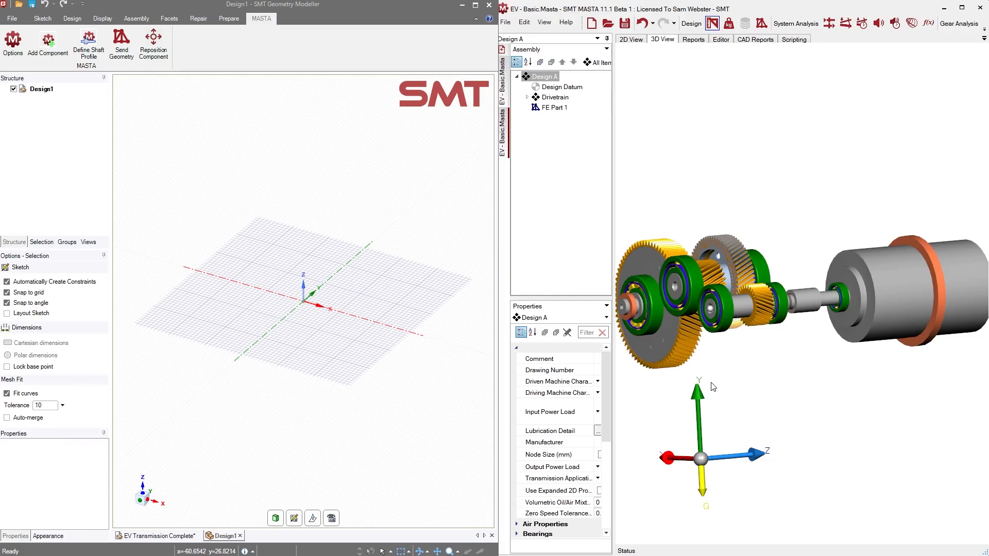
Delete FE Part 1 from Design A in the MASTA drivetrain model
drag(675, 331, 780, 427)
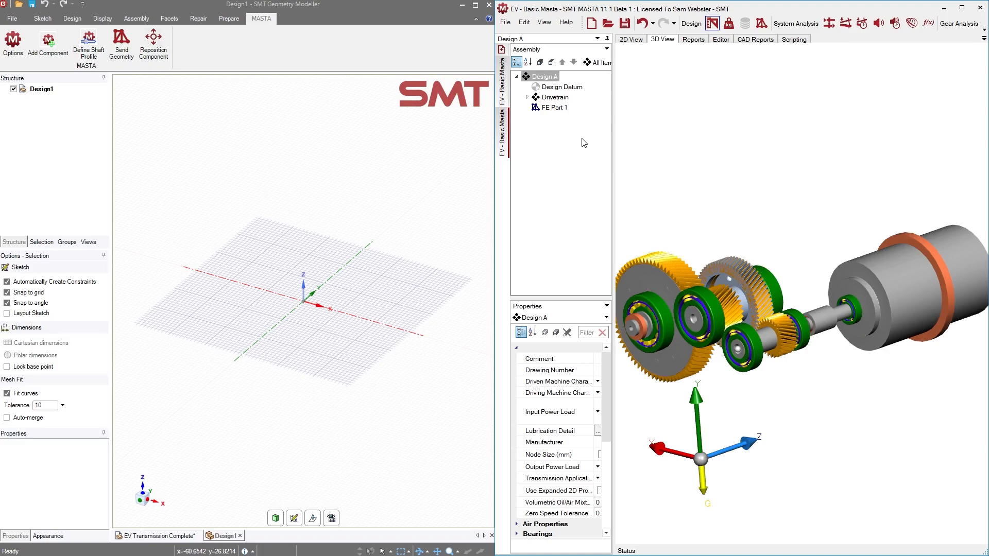
click(555, 109)
key(Delete)
key(Return)
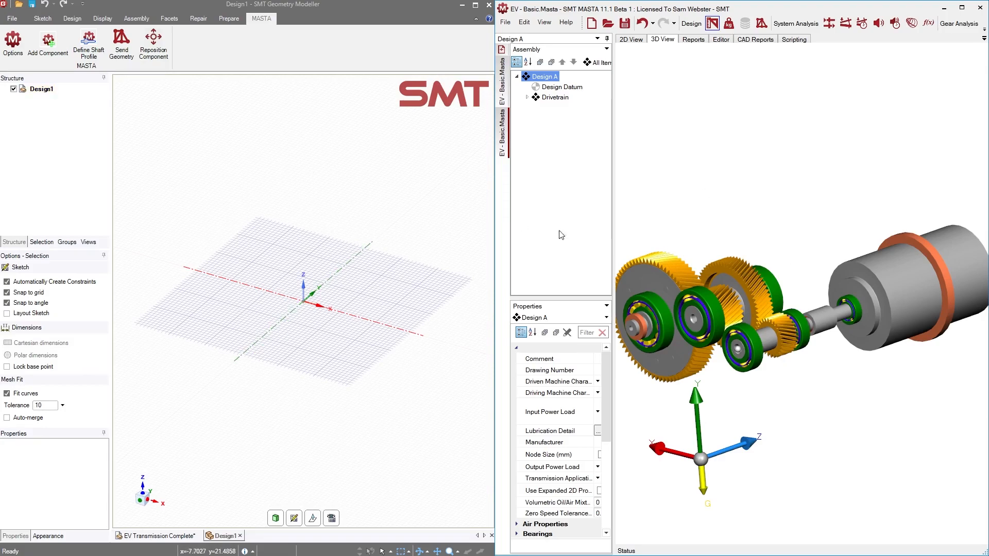
Export Design A as a STEP file to the 5_ Geometry Modeller folder, without gear teeth or shaft fillets
right_click(549, 79)
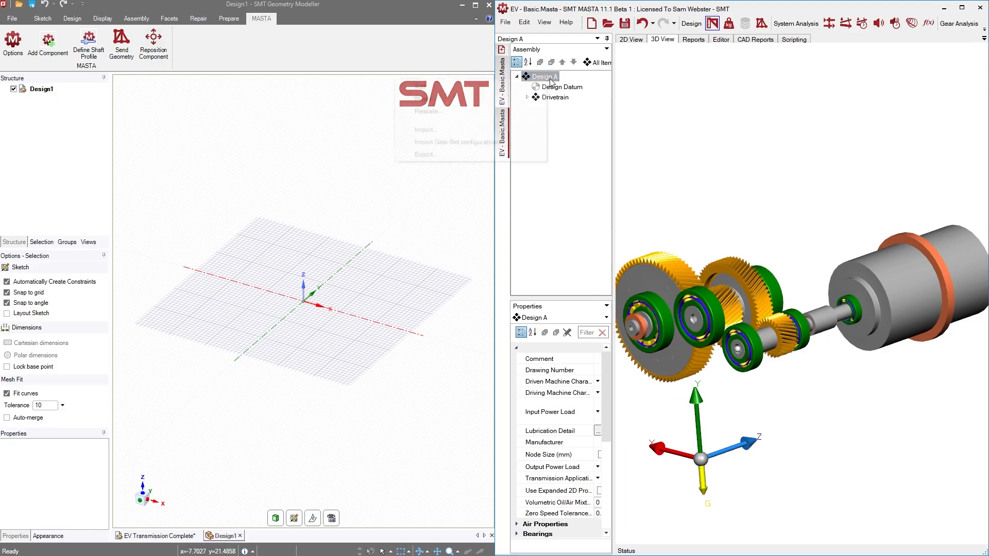
click(425, 155)
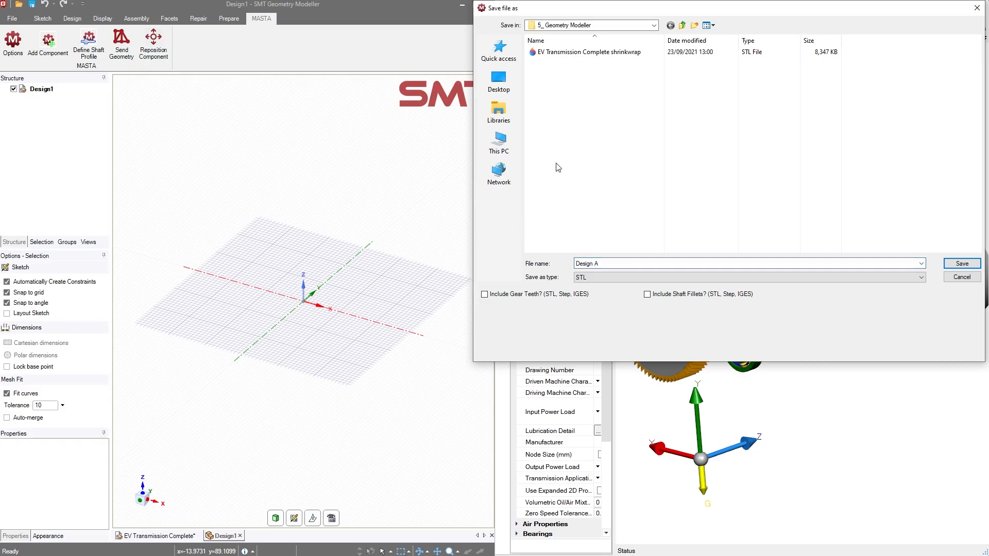
click(586, 279)
click(582, 294)
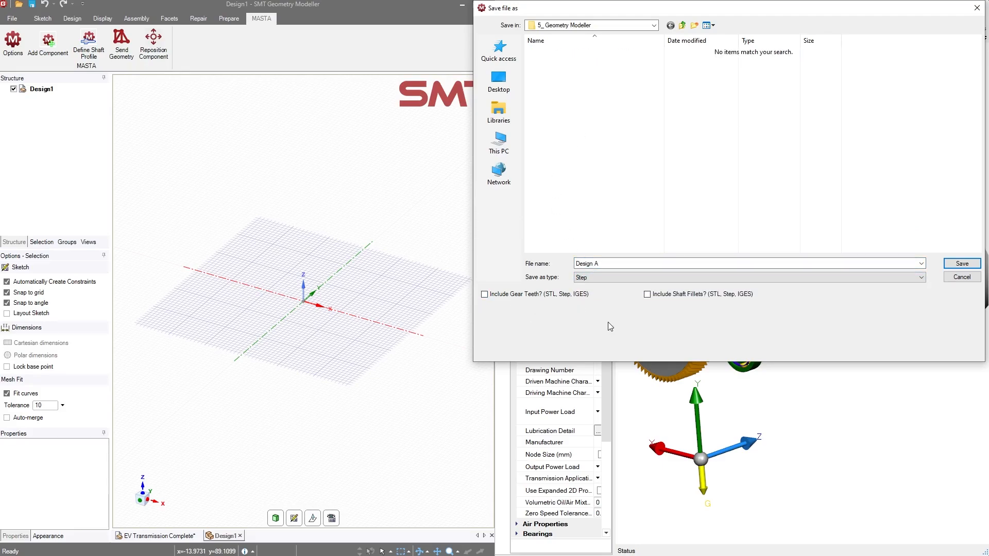
click(959, 265)
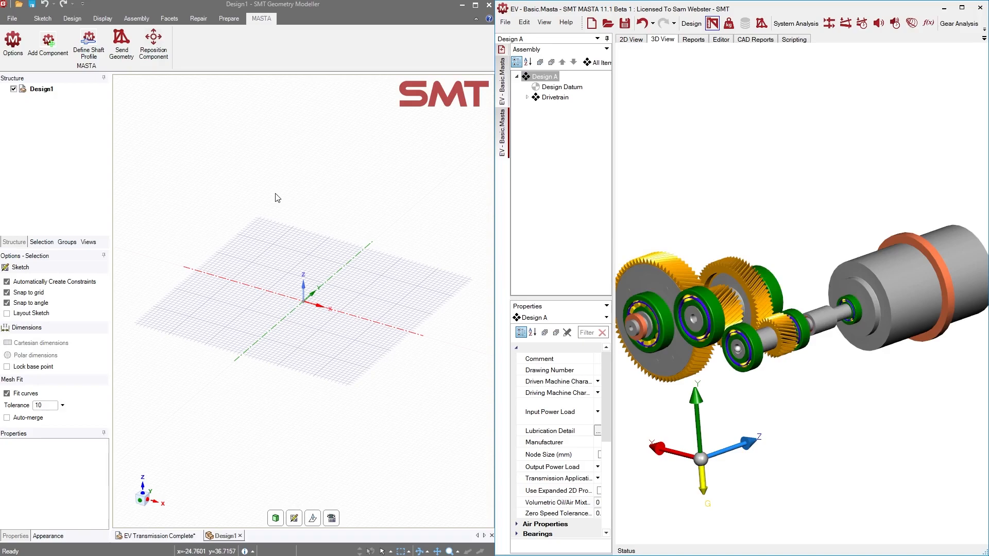
Switch to SMT Geometry Modeller and open Design A.Stp, listing all file types to find it
click(20, 4)
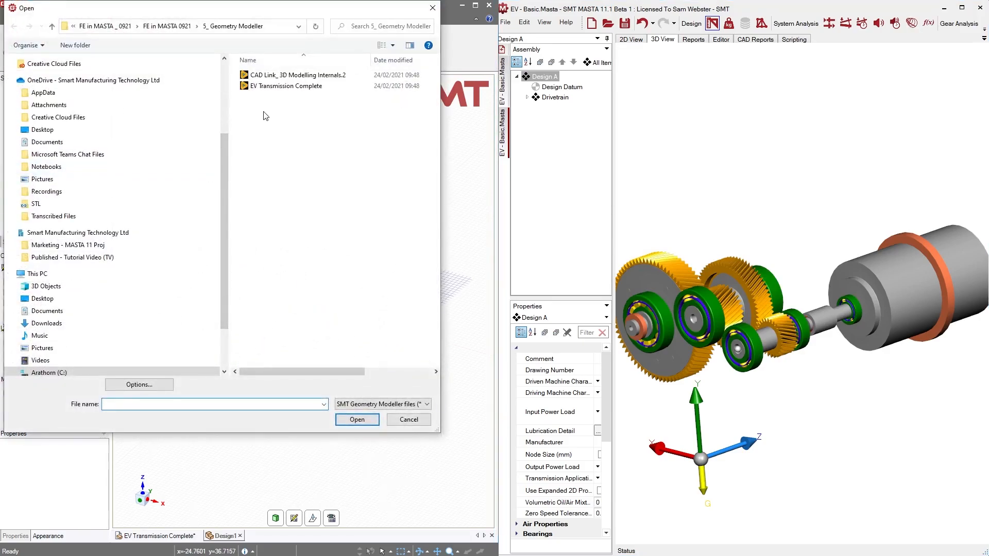
click(392, 404)
scroll(371, 361, down, 3)
click(370, 395)
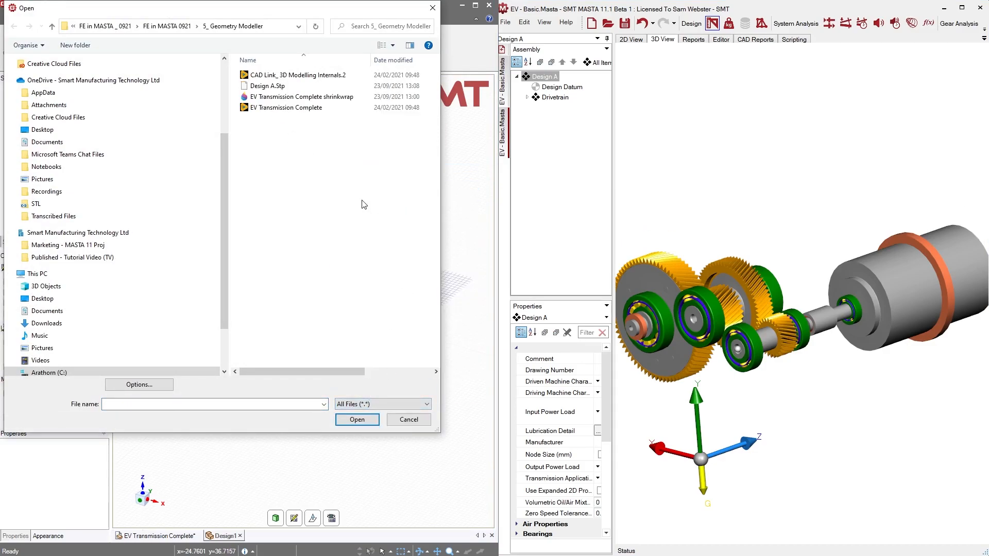
click(281, 87)
click(360, 419)
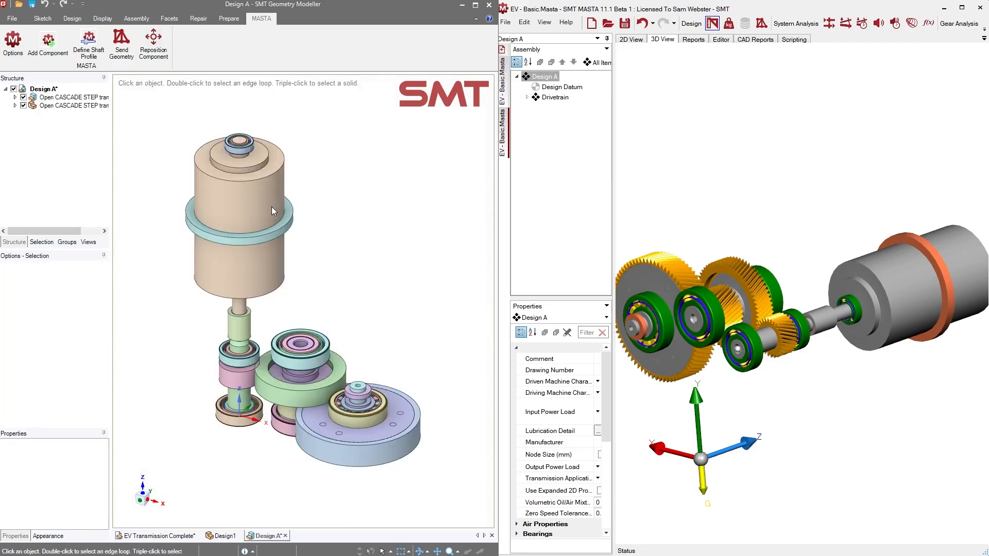
Examine the imported shafts, gears and bearings from the side and from the bearing end
middle_drag(290, 257, 215, 344)
ctrl+middle_drag(261, 308, 258, 260)
middle_drag(223, 298, 314, 312)
ctrl+scroll(305, 322, down, 2)
ctrl+scroll(281, 253, up, 5)
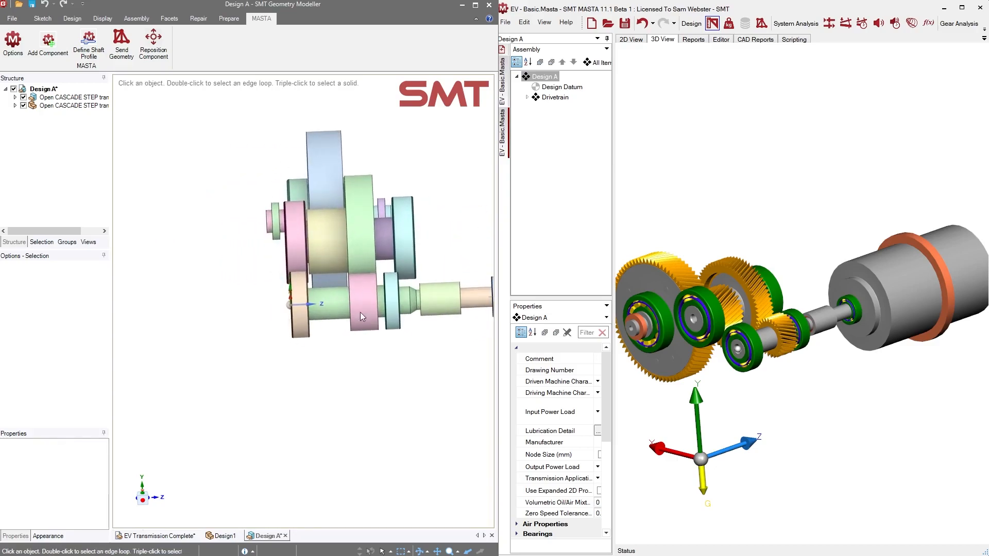
middle_drag(309, 368, 342, 381)
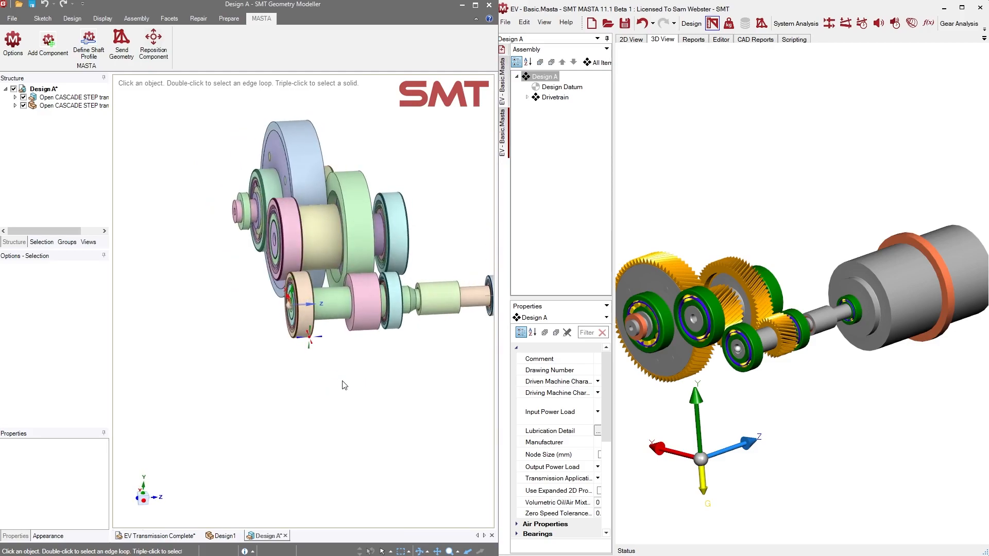
middle_drag(260, 350, 252, 350)
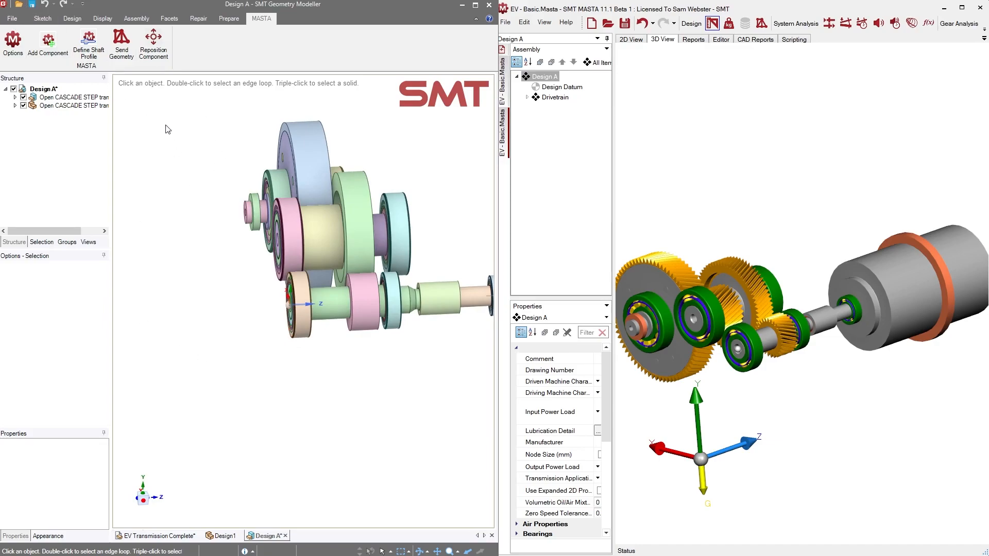
Place a sketch plane perpendicular to the shafts through the three end bearings and cut the model in section there
click(75, 20)
middle_drag(151, 194, 185, 191)
click(127, 46)
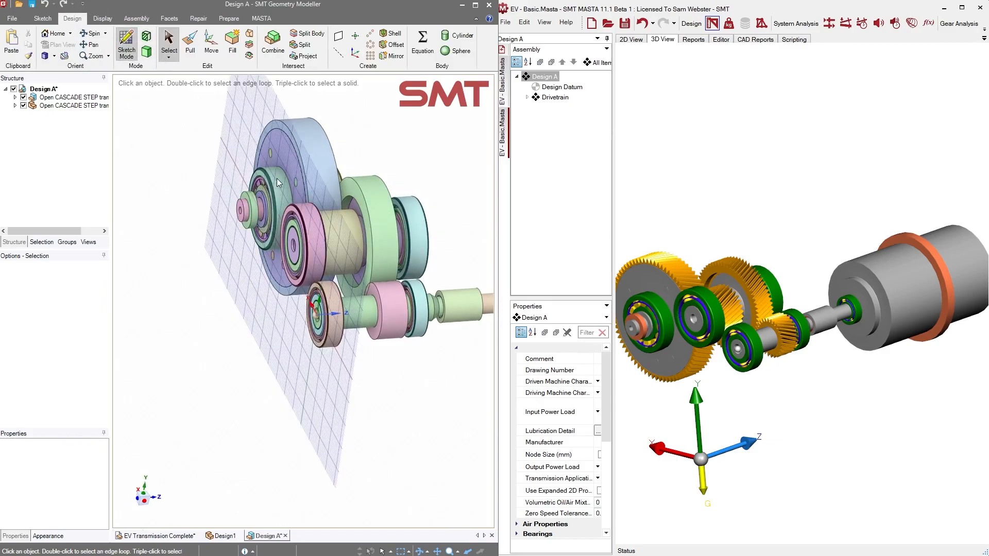
key(x)
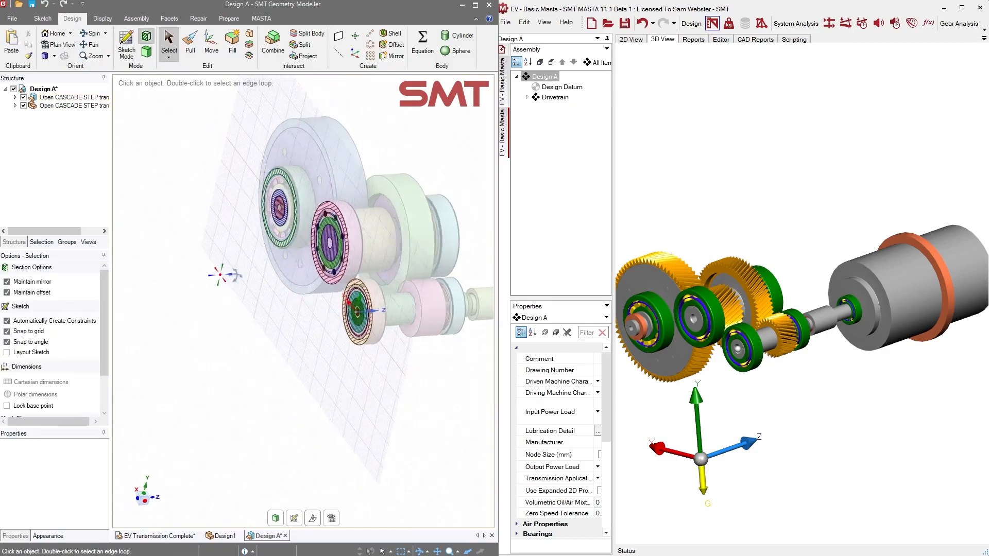
Move the sketch plane slightly outward along the shaft axis, just clear of the three end bearings
middle_drag(231, 274, 295, 274)
mouse_move(228, 293)
middle_down()
mouse_move(215, 272)
mouse_move(331, 354)
mouse_move(305, 349)
mouse_move(248, 368)
middle_up()
click(320, 523)
key(m)
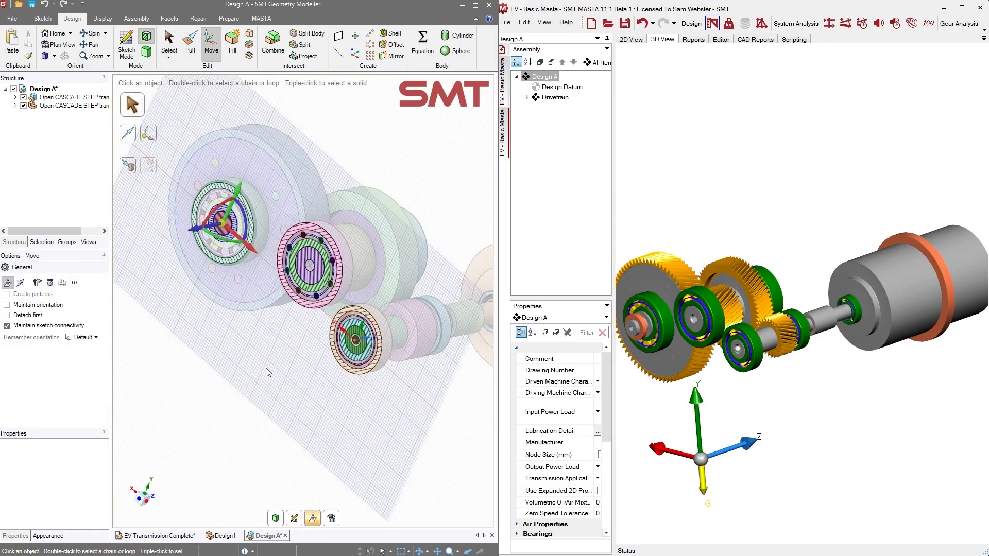
drag(192, 232, 188, 237)
mouse_move(258, 333)
middle_down()
mouse_move(278, 338)
mouse_move(258, 324)
middle_up()
scroll(245, 313, up, 4)
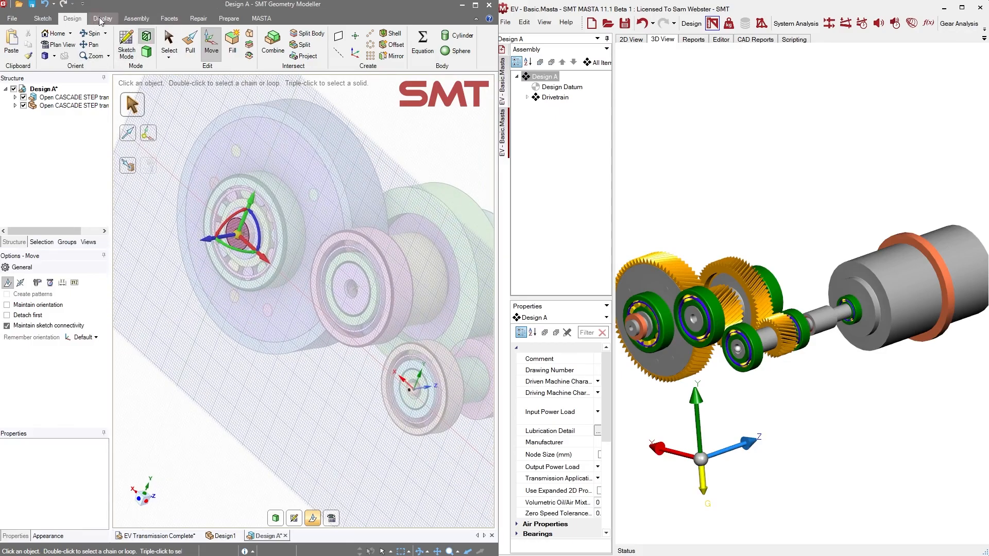
Project the outer edges of the three end bearings onto the sketch plane
click(43, 18)
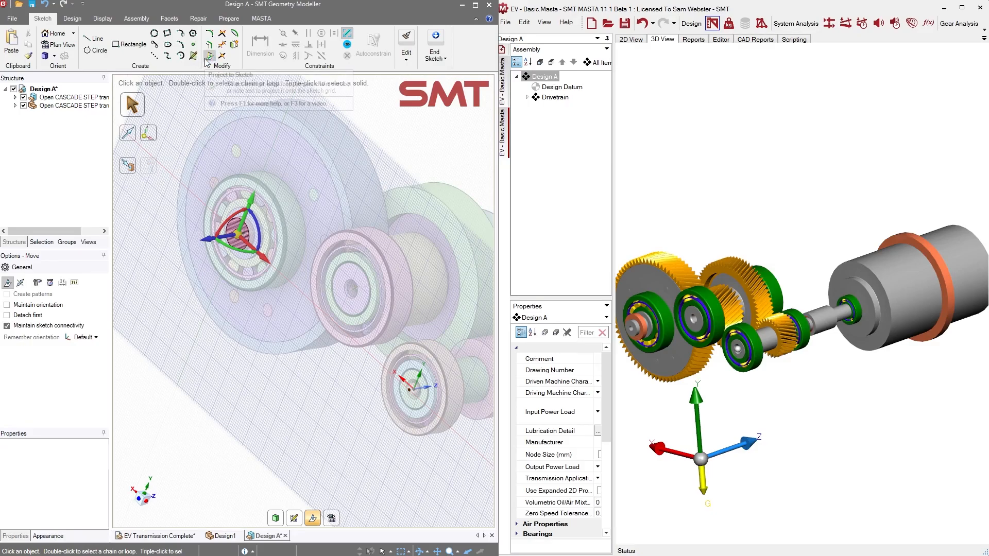
click(209, 56)
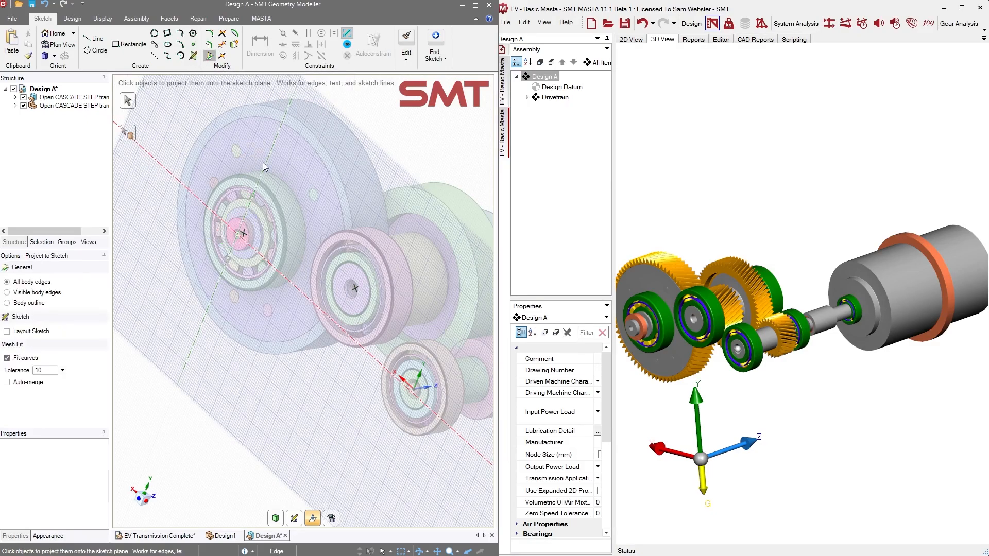
click(280, 200)
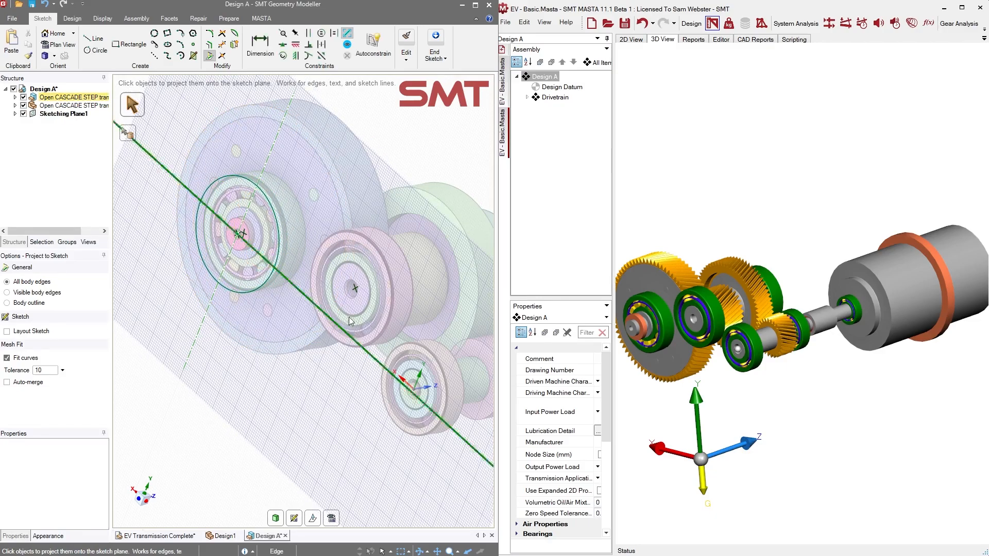
click(387, 257)
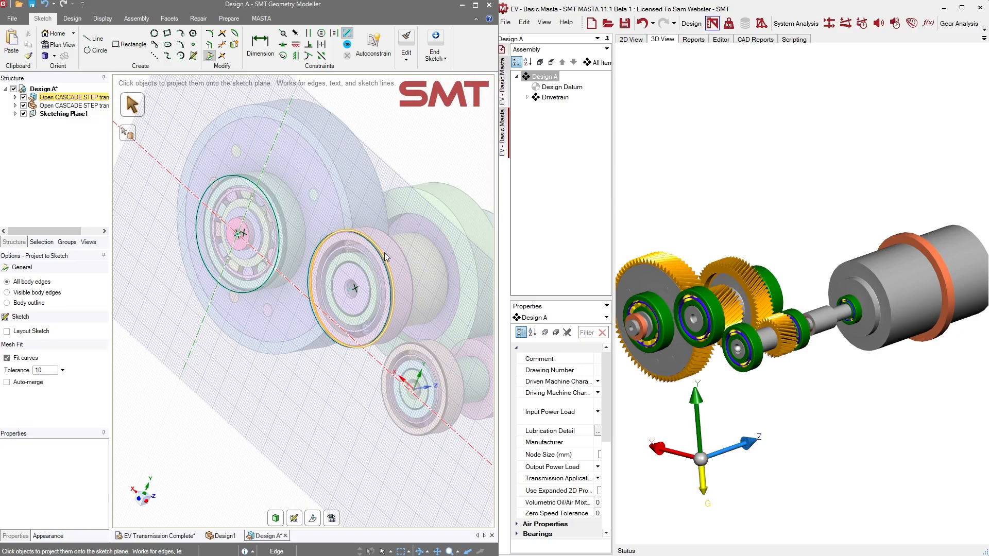
click(446, 378)
middle_drag(286, 405, 293, 382)
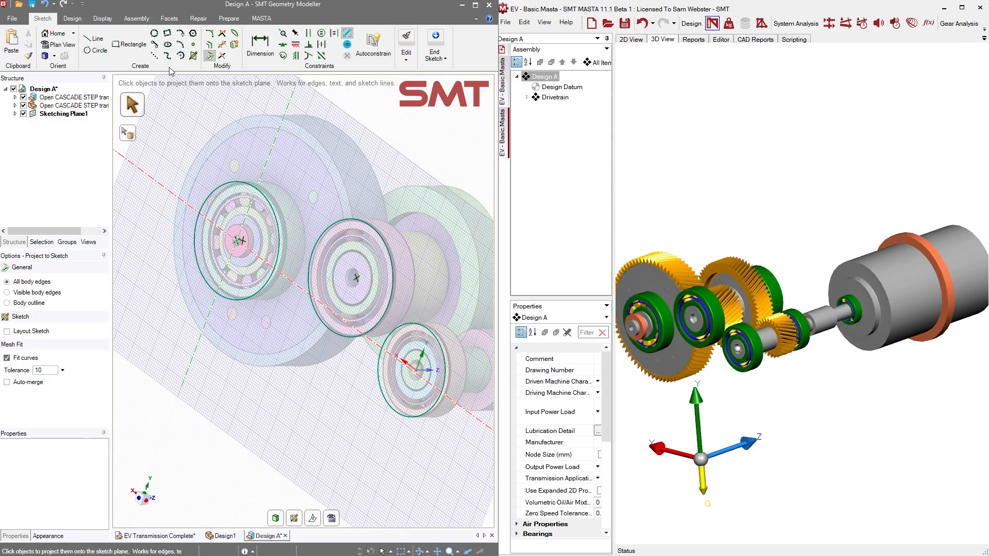
Draw a larger concentric circle around each of the three projected bearing circles, the one around the smallest bearing about 90 mm in diameter
click(96, 50)
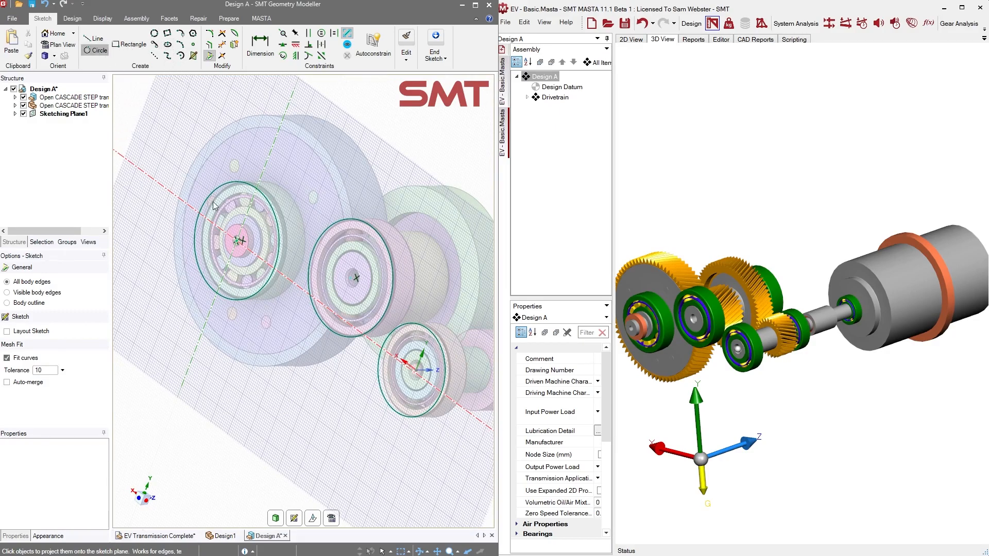
click(237, 241)
click(260, 172)
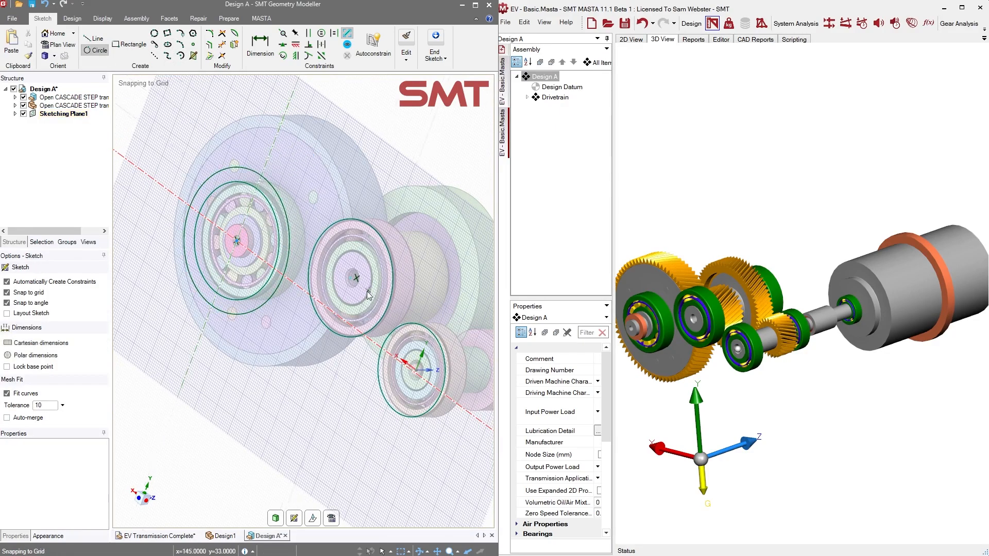
click(351, 278)
click(374, 209)
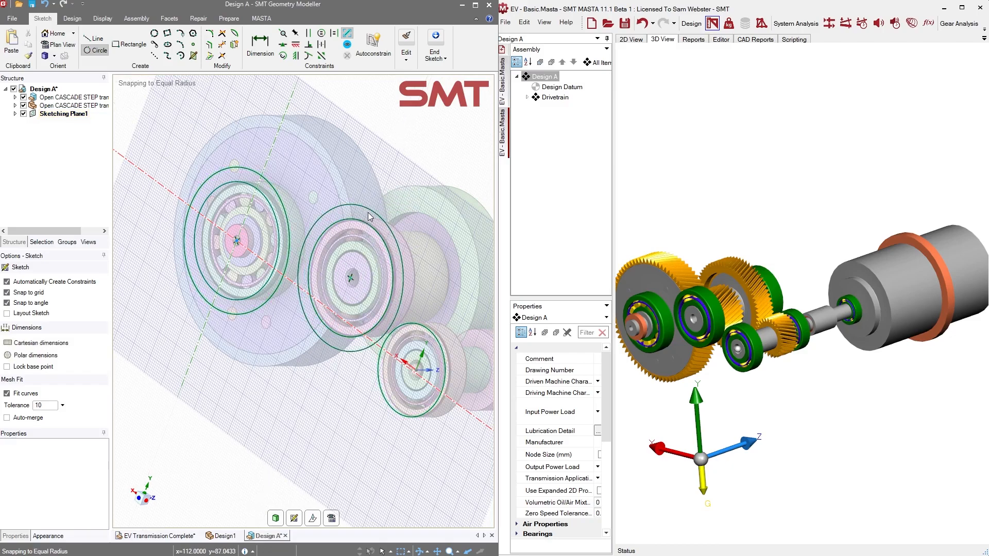
click(415, 367)
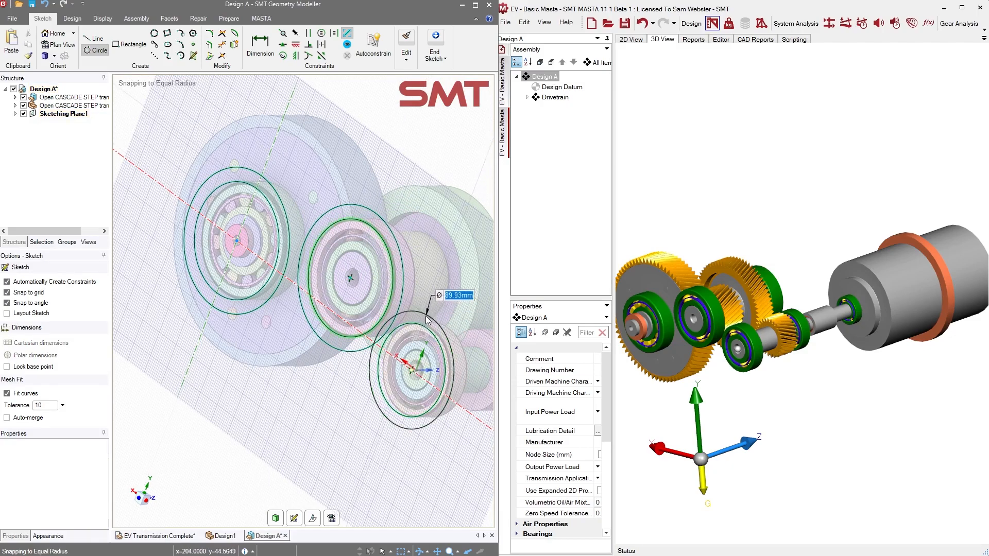
click(382, 390)
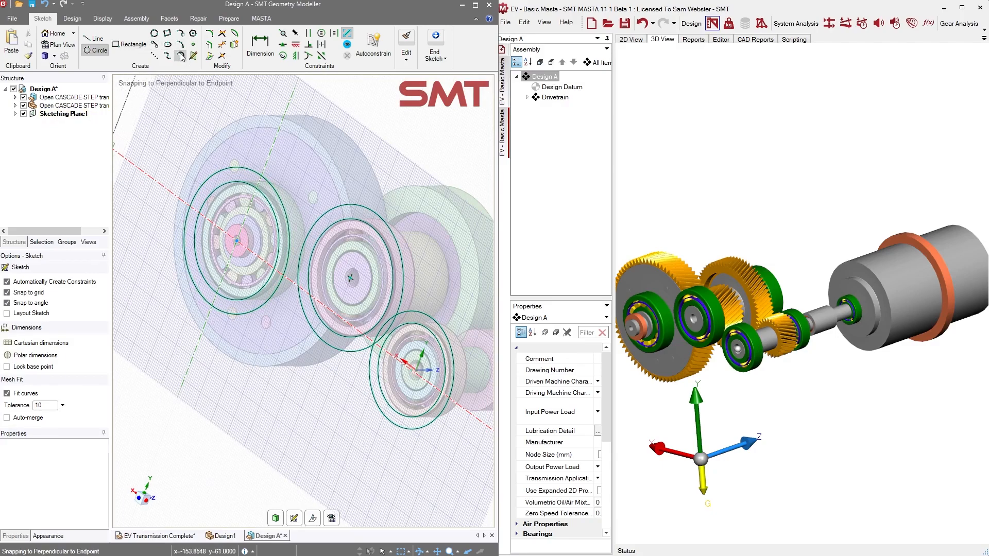
Trim the overlapping arcs between the middle and smallest outer circles and fillet both junctions, the lower one with about 9.5 mm radius
click(223, 46)
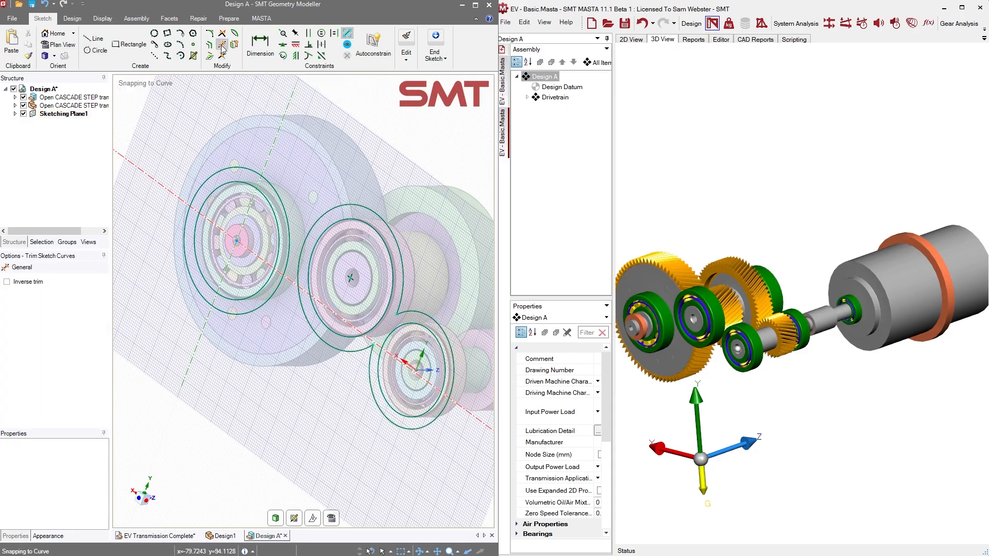
click(209, 33)
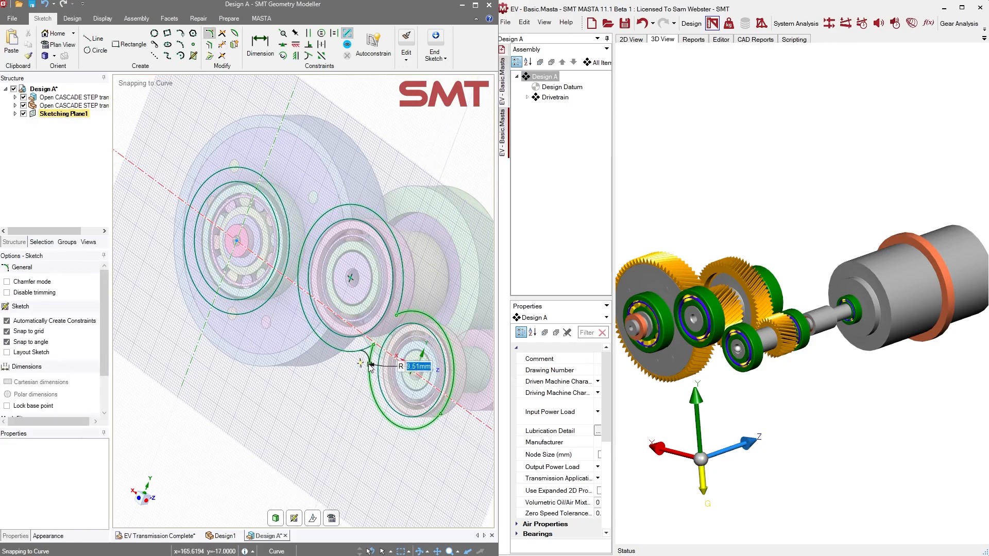
click(369, 371)
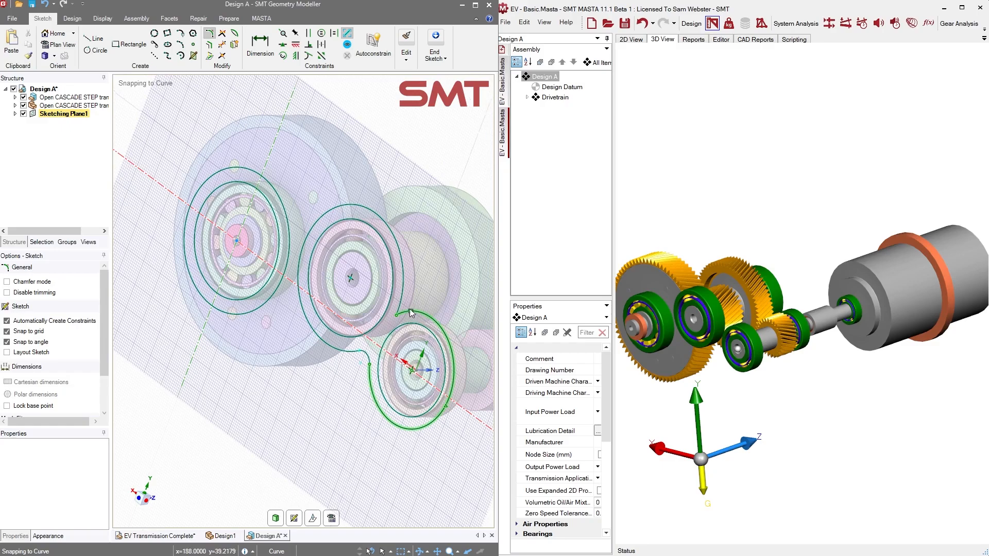
click(403, 299)
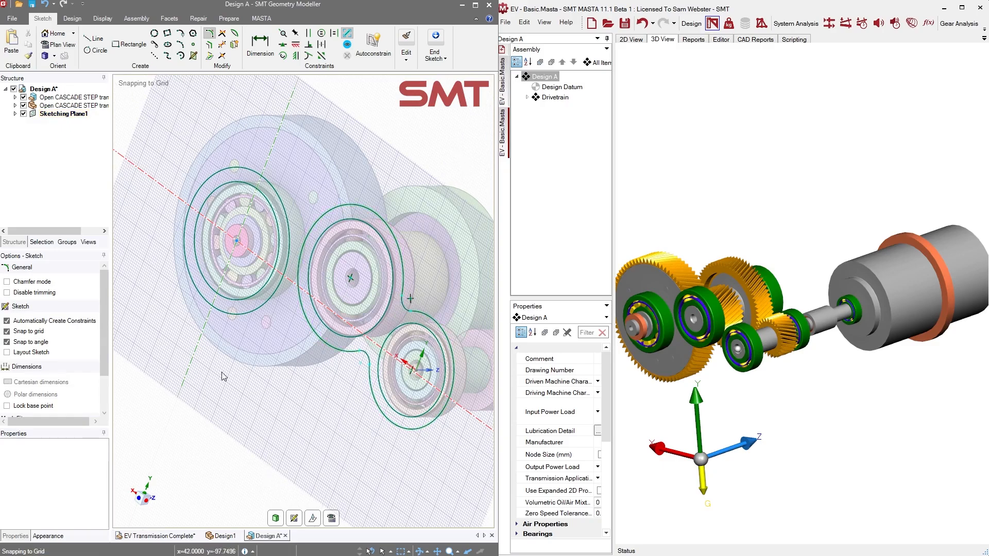
Convert the sketch into surfaces and delete the disc faces inside the bearing outlines, keeping only the surrounding ring profiles
mouse_move(245, 380)
middle_down()
mouse_move(238, 356)
mouse_move(249, 353)
middle_up()
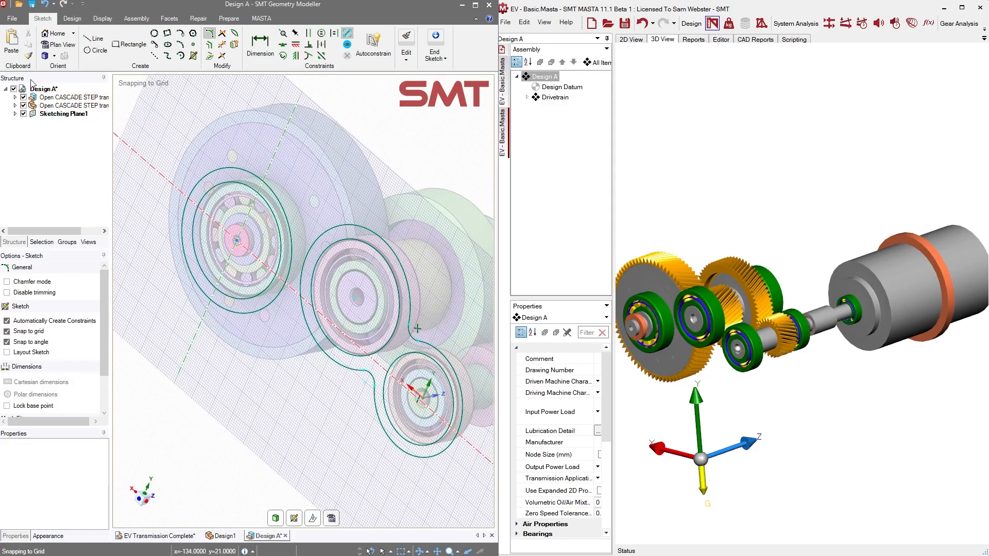
click(23, 105)
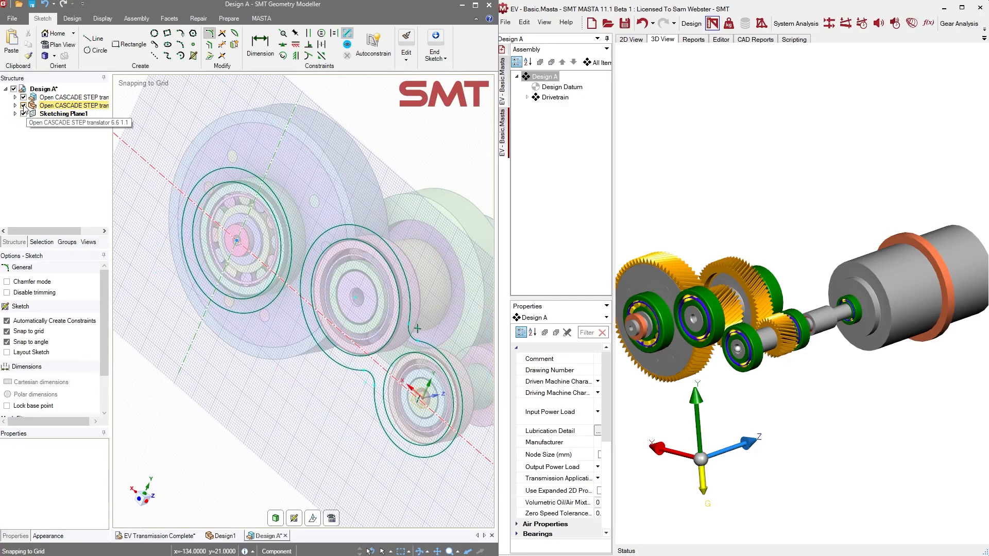
middle_drag(181, 179, 210, 172)
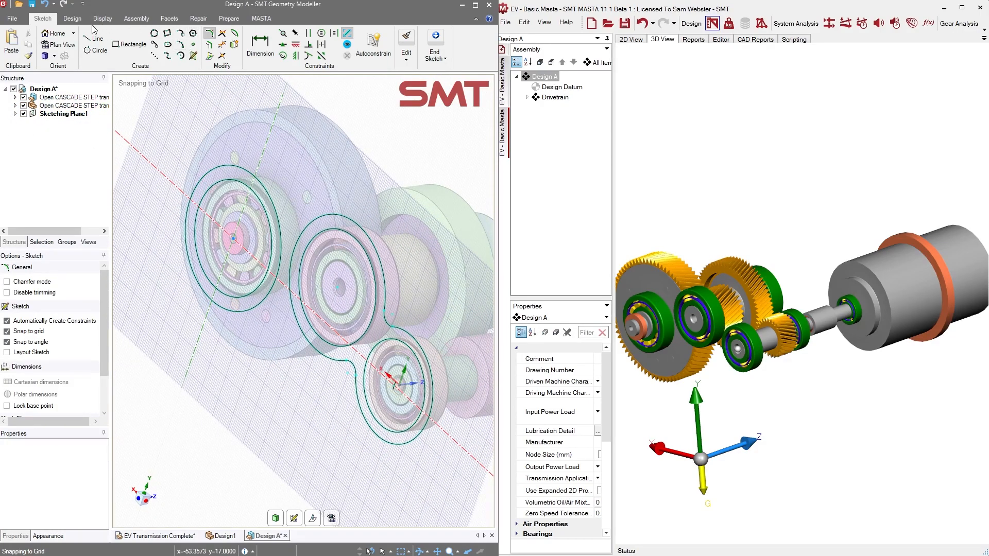
click(72, 18)
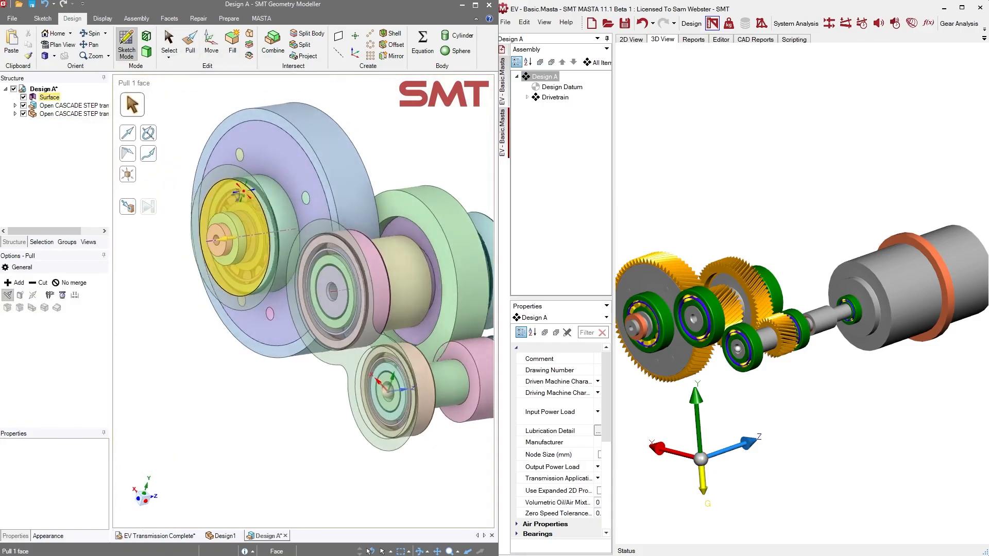
click(227, 200)
key(Delete)
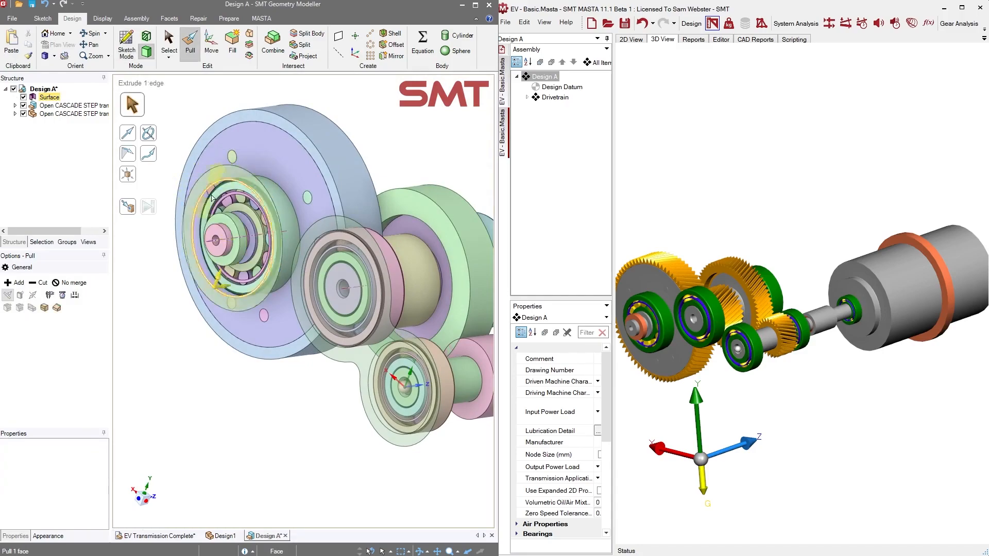
click(351, 289)
key(Delete)
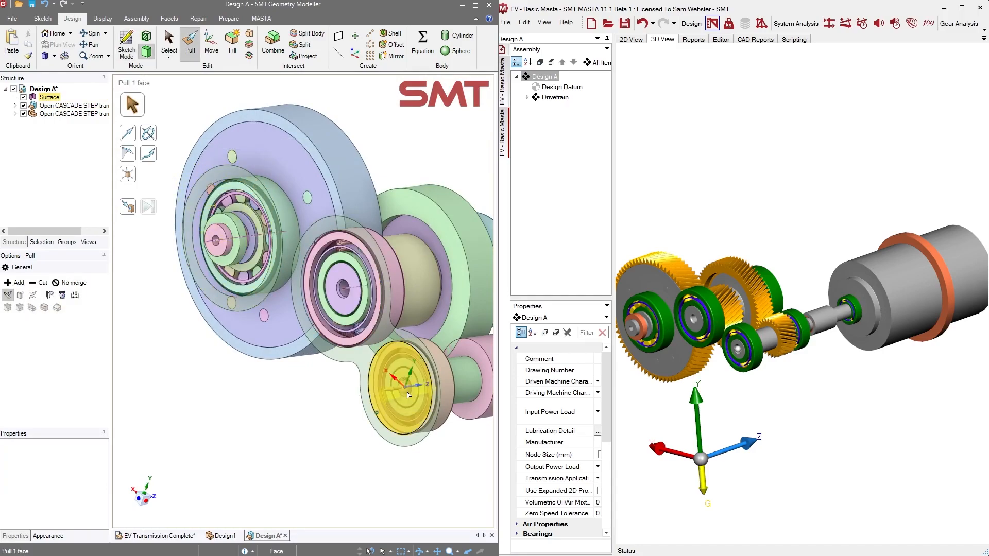
Pull the joined ring face around the middle and smallest bearings up to the middle bearing's inner end, without merging
click(361, 359)
middle_drag(362, 359, 258, 336)
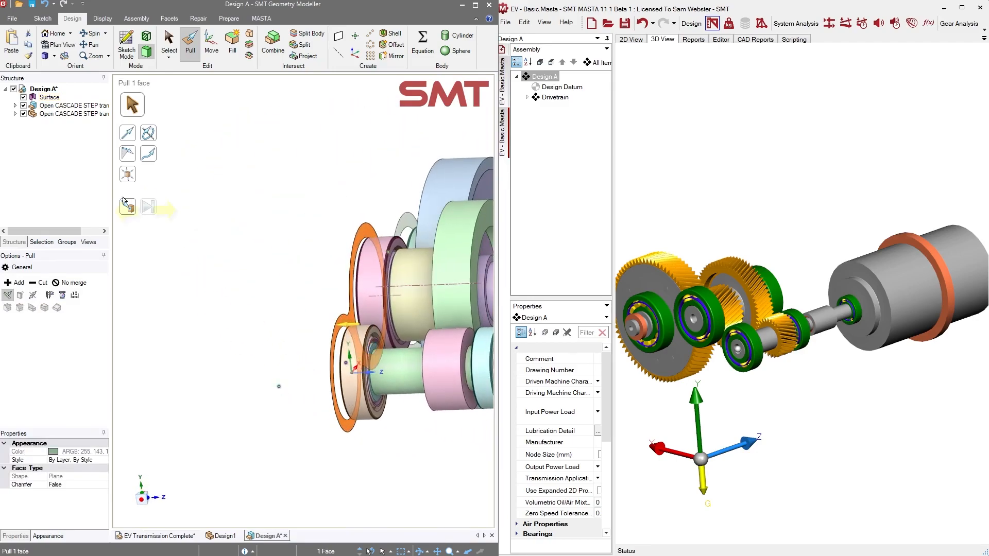
click(130, 209)
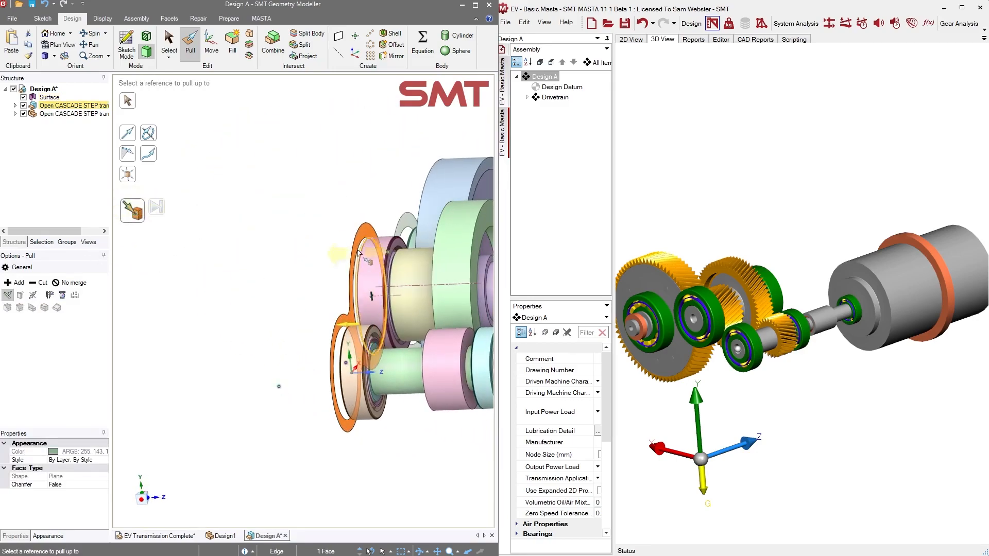
click(70, 283)
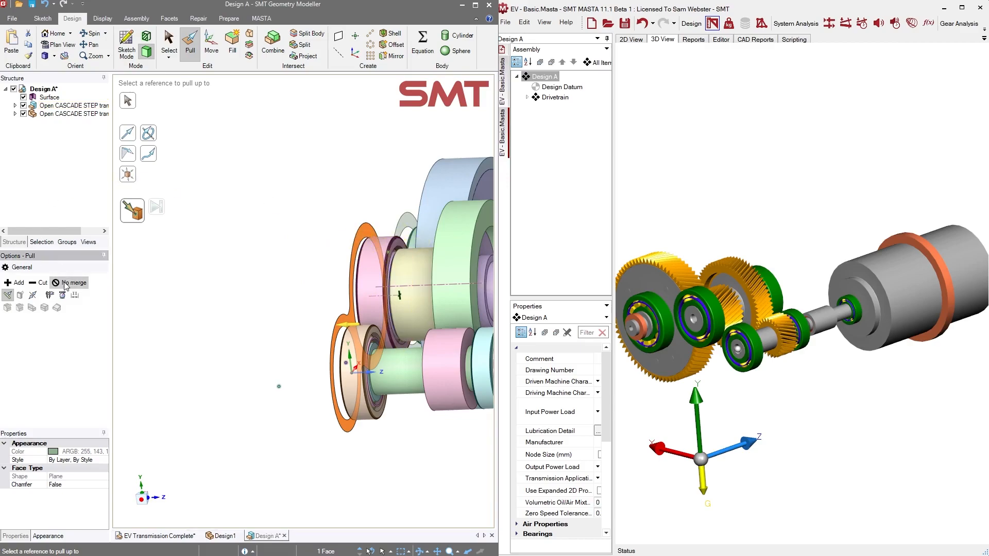
click(399, 246)
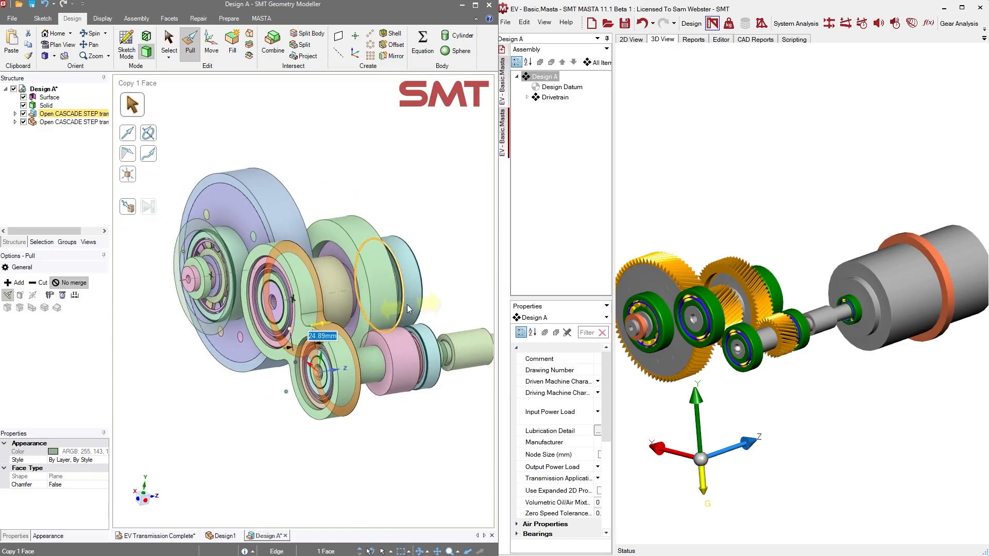
Pull the separate ring face around the largest bearing up to that bearing's inner end, as its own solid
ctrl+middle_drag(147, 274, 223, 264)
click(135, 209)
middle_drag(283, 309, 249, 368)
click(284, 316)
scroll(281, 223, down, 5)
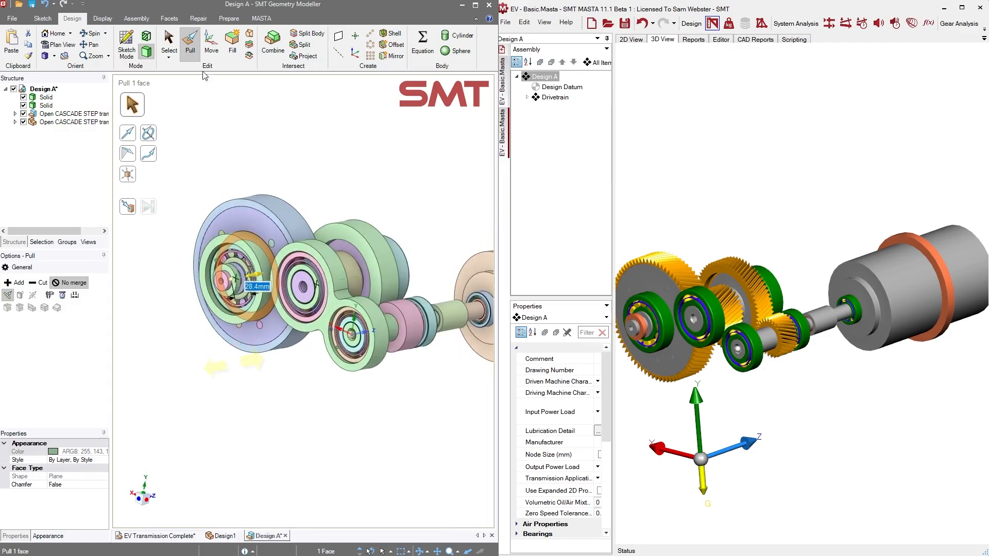
Enter section mode on the front face of the largest bearing's ring and orient the view to the section plane
click(150, 36)
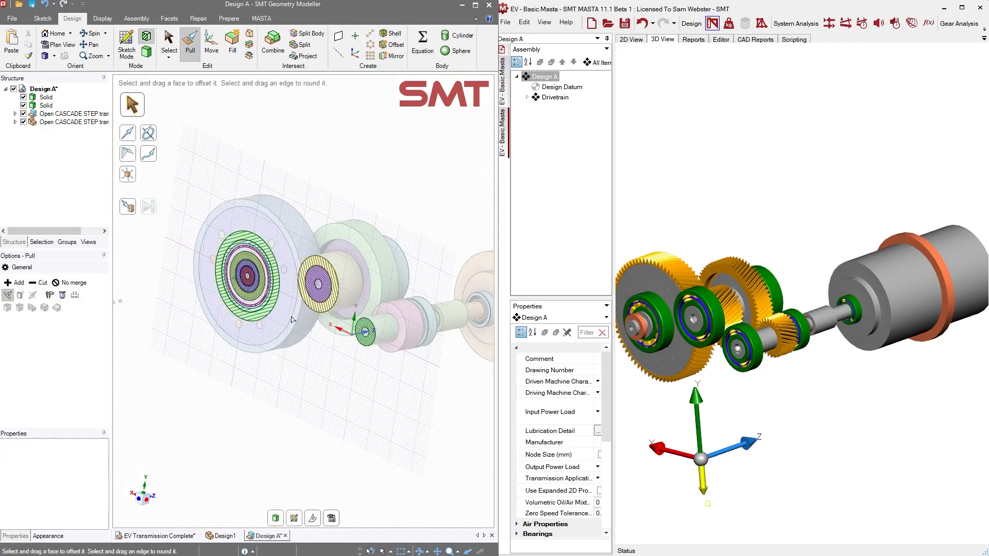
click(147, 54)
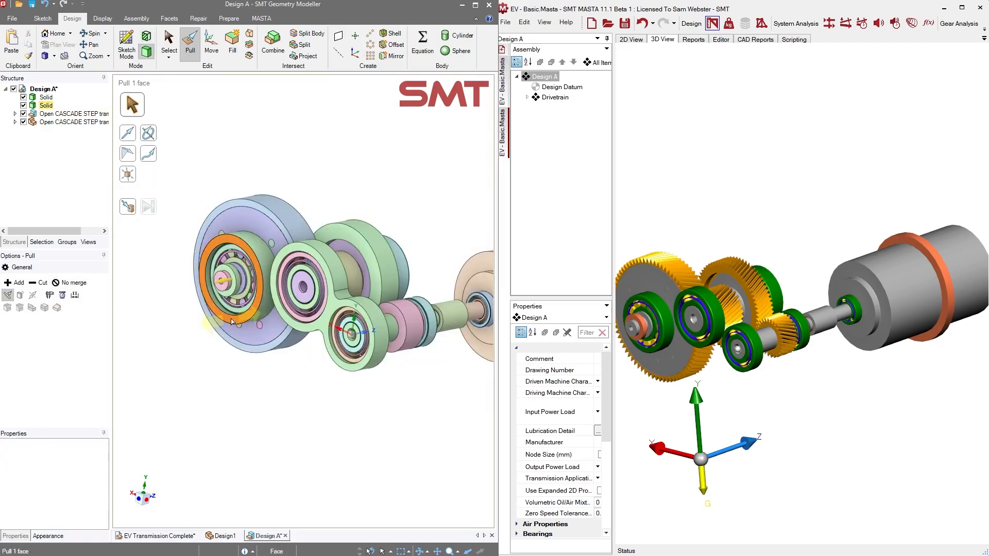
click(146, 36)
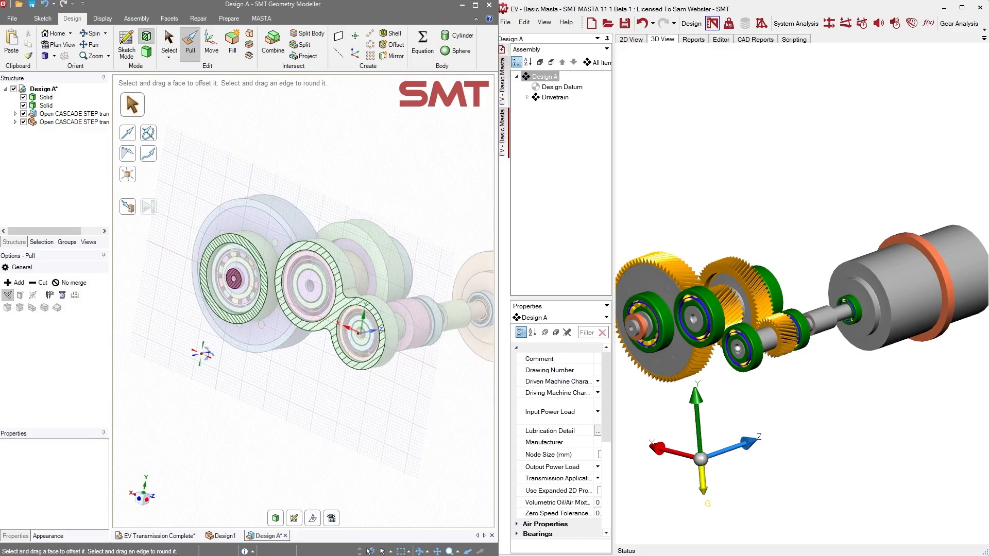
middle_drag(282, 319, 251, 344)
click(137, 500)
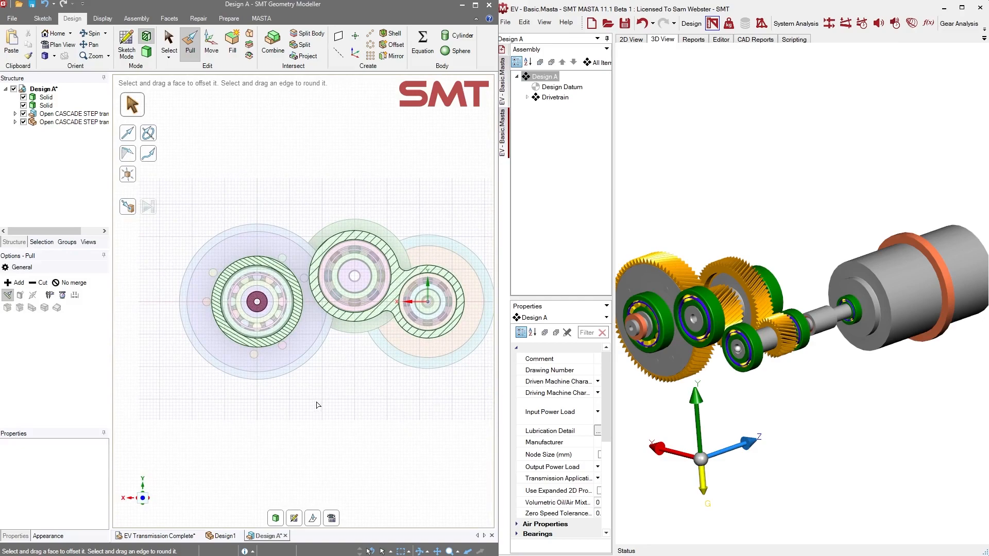
scroll(250, 393, up, 2)
shift+middle_drag(333, 401, 316, 345)
scroll(304, 362, down, 2)
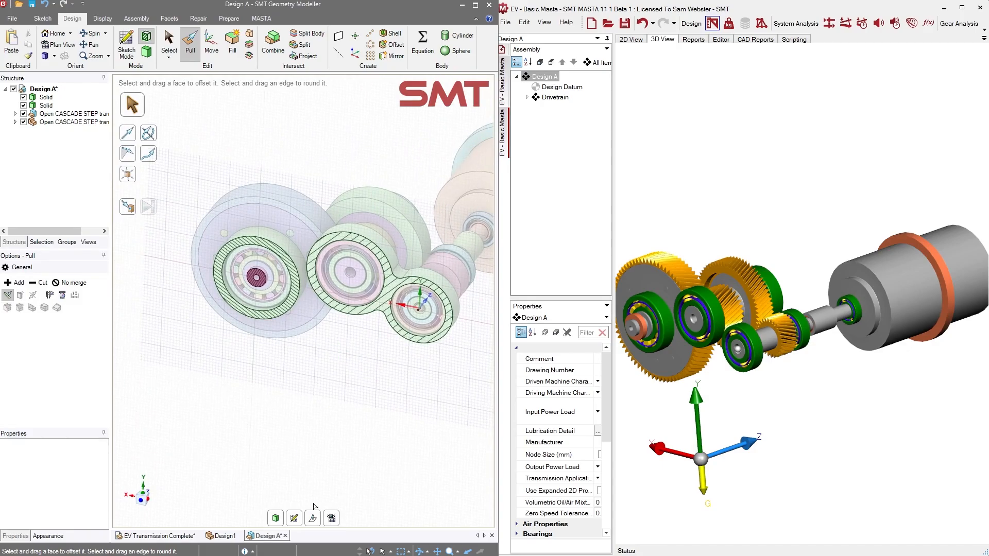
Shift the section plane along the shaft axis so it cuts through the bearings, and view it head-on
click(314, 521)
drag(244, 297, 250, 290)
mouse_move(263, 376)
middle_down()
mouse_move(285, 358)
mouse_move(277, 367)
middle_up()
click(140, 501)
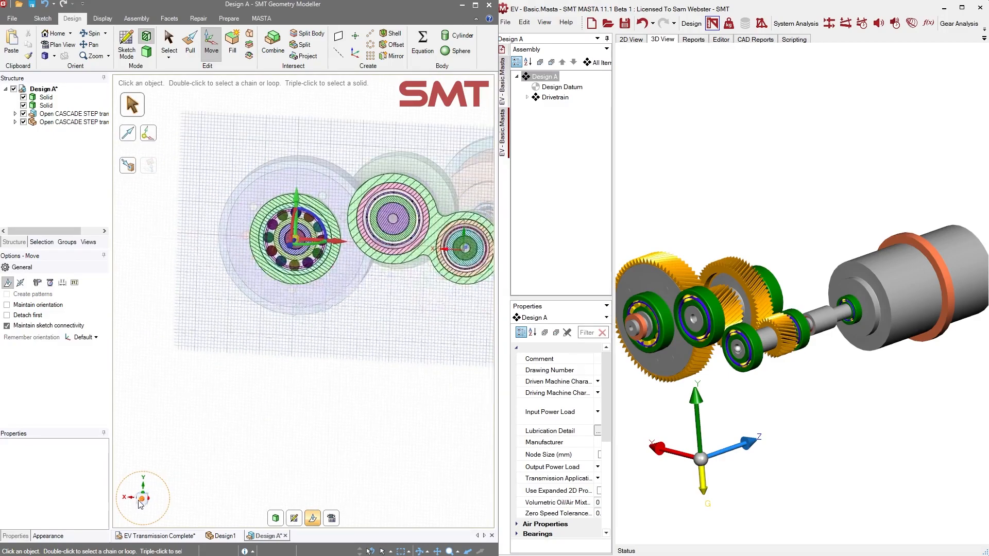
scroll(320, 367, up, 1)
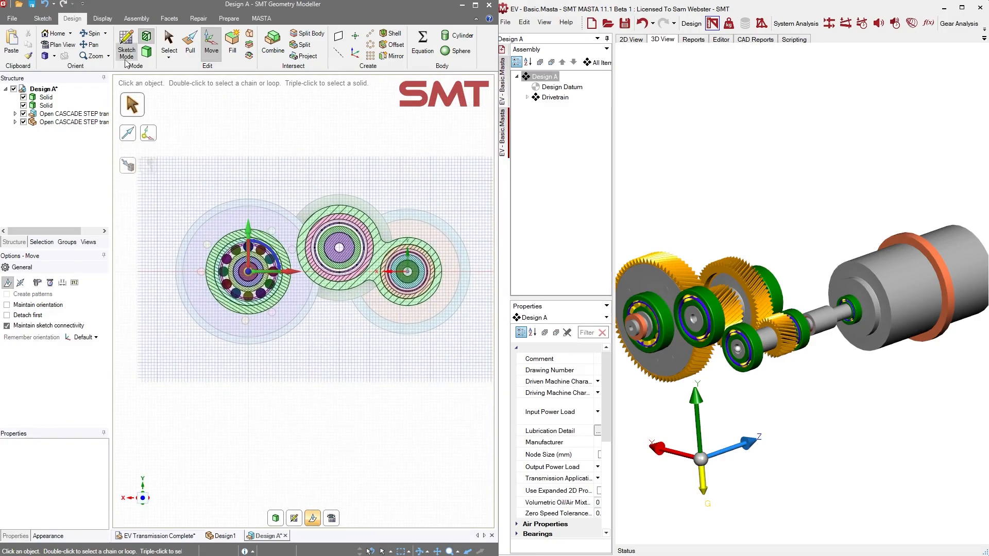
Sketch three large overlapping circles centred on the three shaft axes, each enclosing the gears or motor behind it
click(101, 19)
click(43, 18)
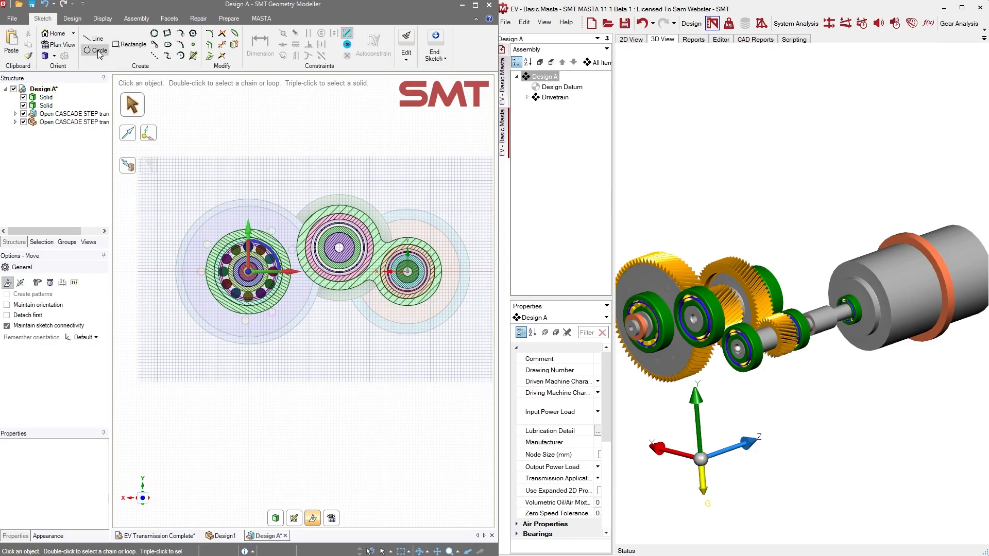
click(248, 272)
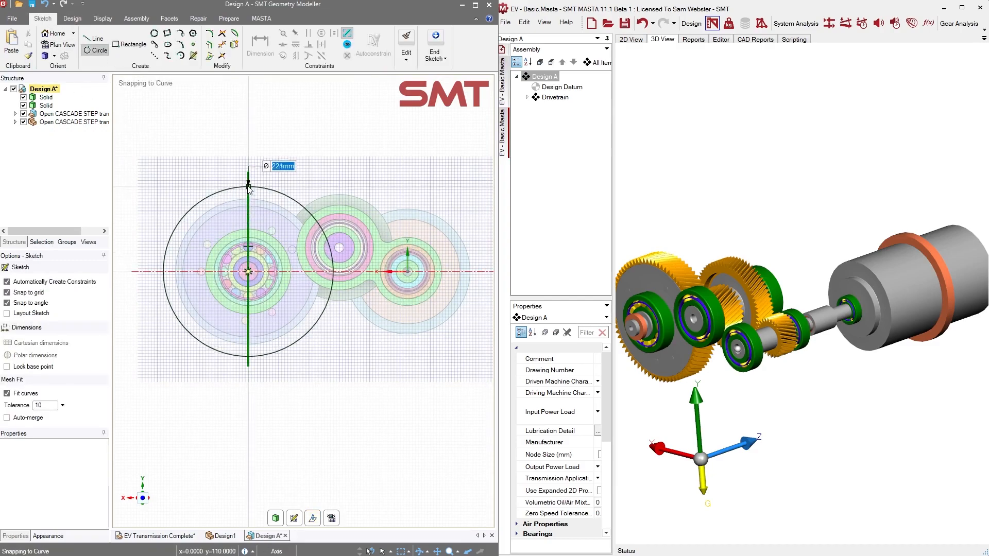
click(338, 247)
click(340, 248)
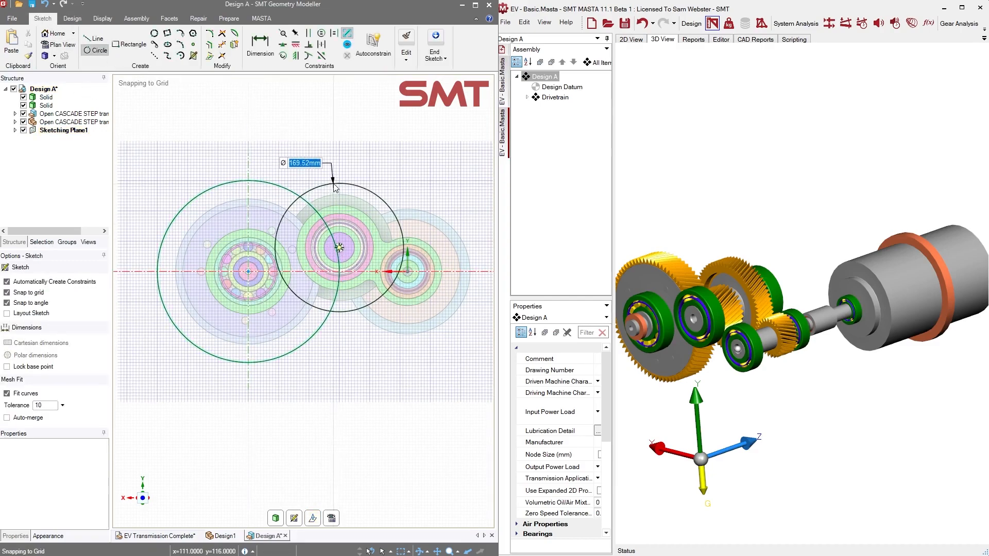
click(339, 179)
click(407, 271)
click(411, 189)
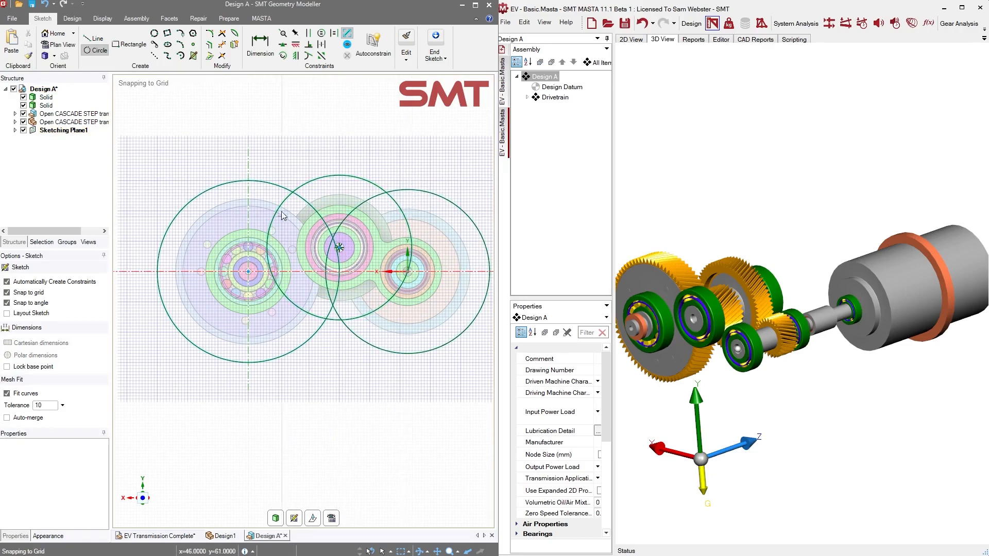
Blend the three circles with large tangent fillets at both upper junctions and between the two outer circles along the lower side
click(209, 33)
click(266, 182)
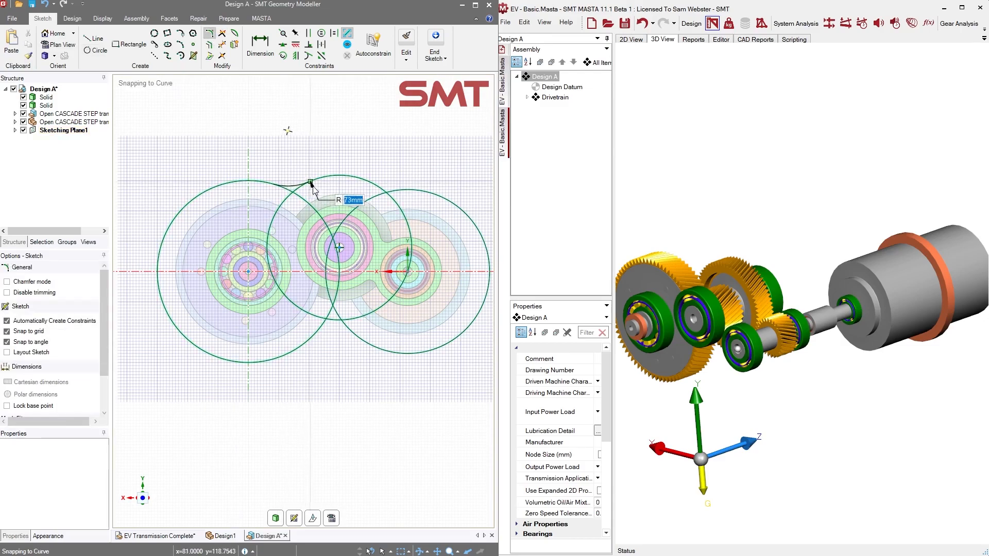
click(315, 181)
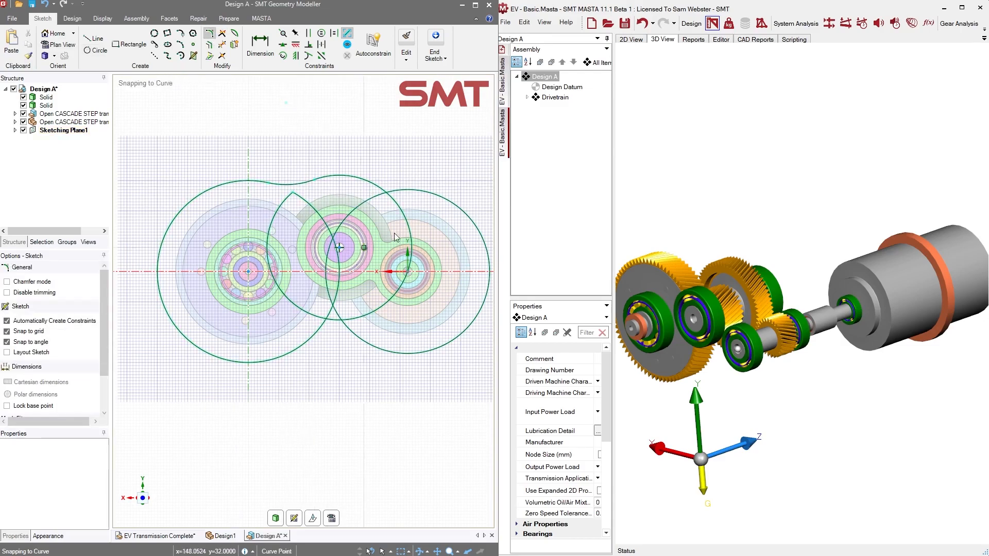
click(419, 192)
click(372, 346)
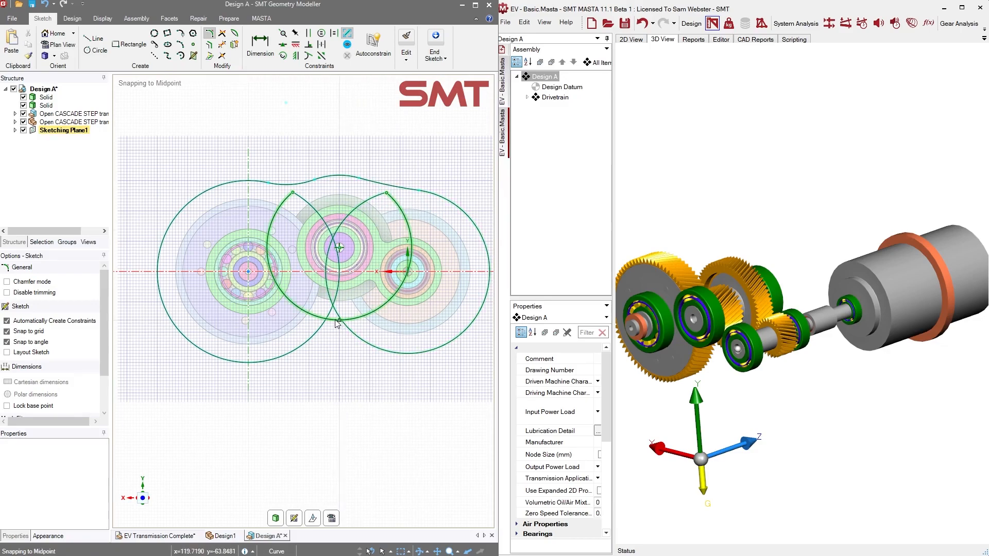
click(299, 349)
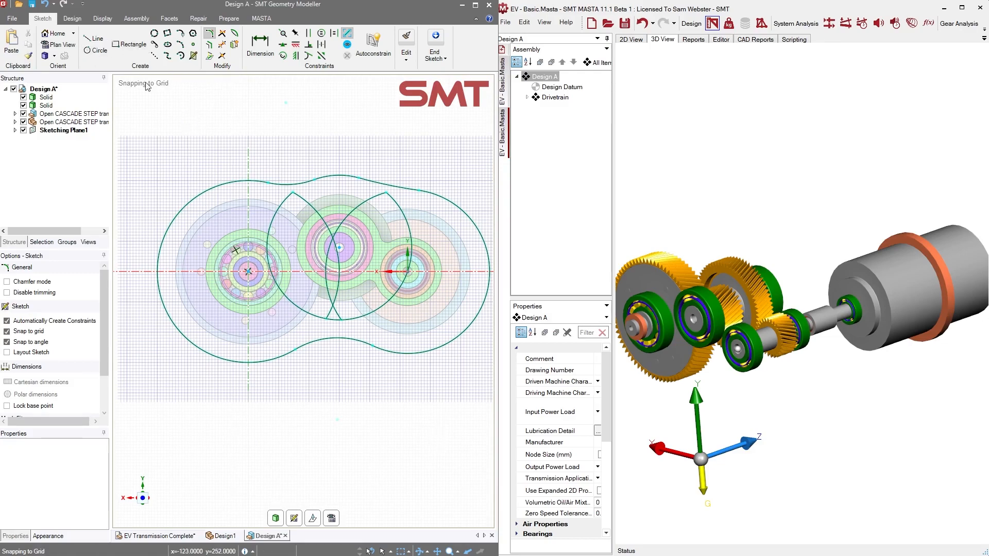
Trim away all the leftover arcs inside the blended outline so only one closed outer profile remains
click(222, 45)
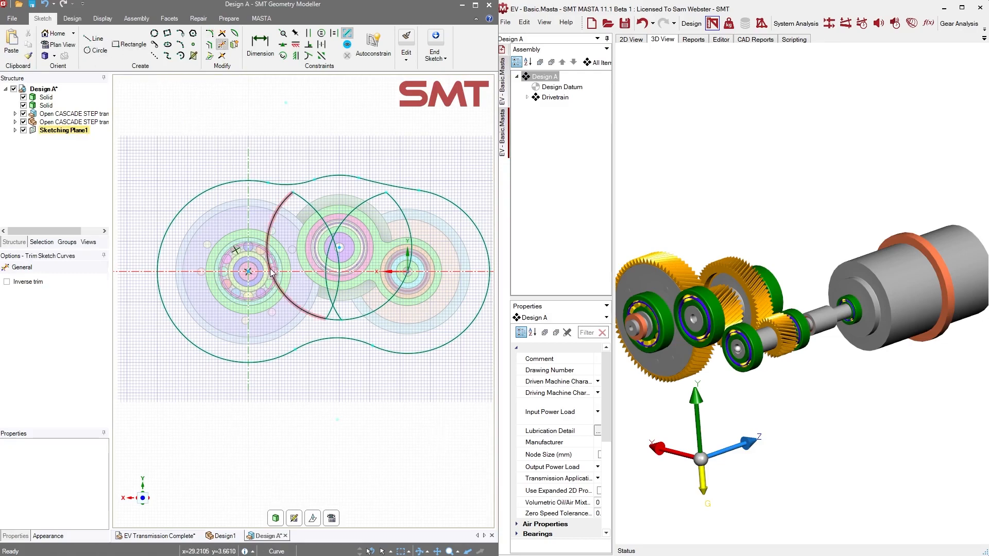
click(325, 225)
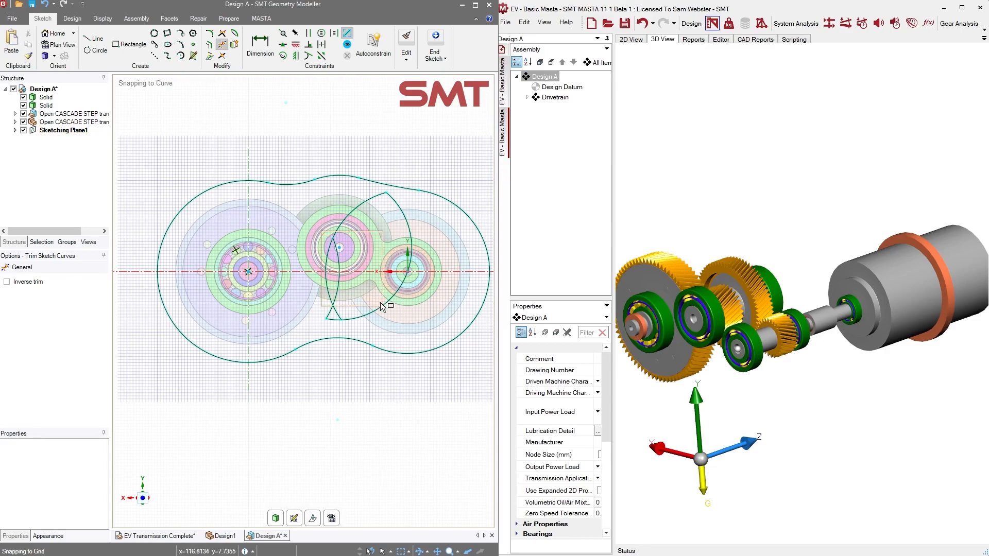
click(325, 288)
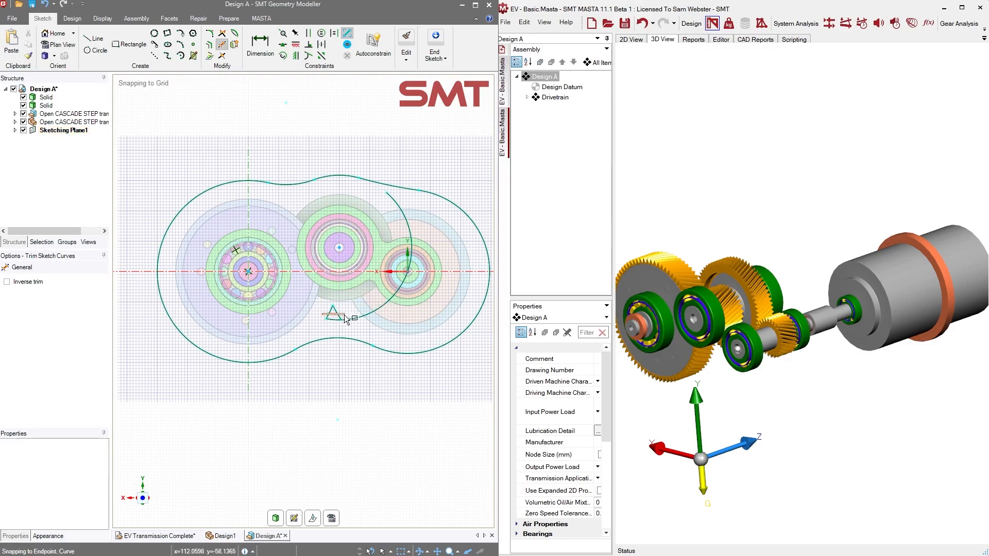
click(363, 313)
middle_drag(393, 411, 288, 406)
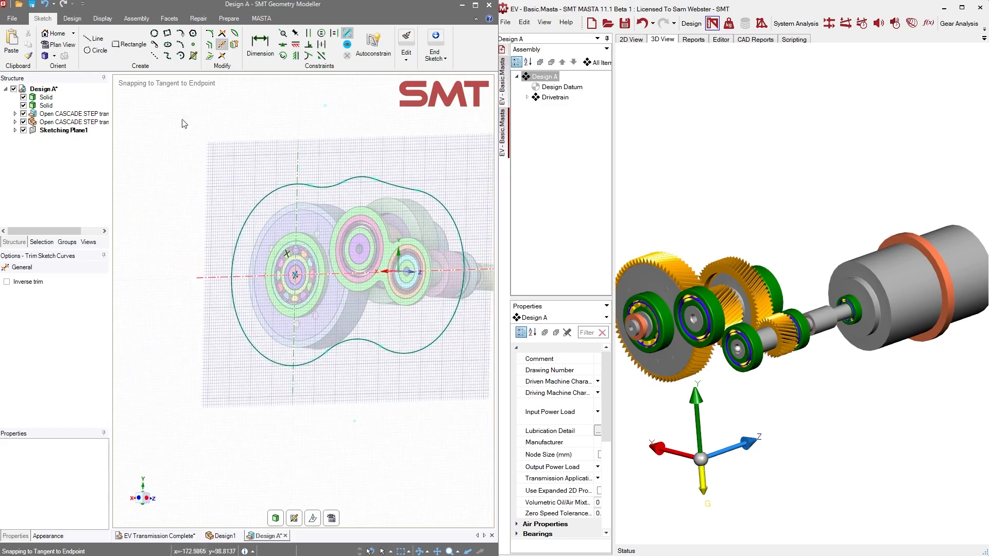
Convert the outer profile into a surface and move it about 90 mm outward along the shaft axis, beyond the bearing rings
click(71, 19)
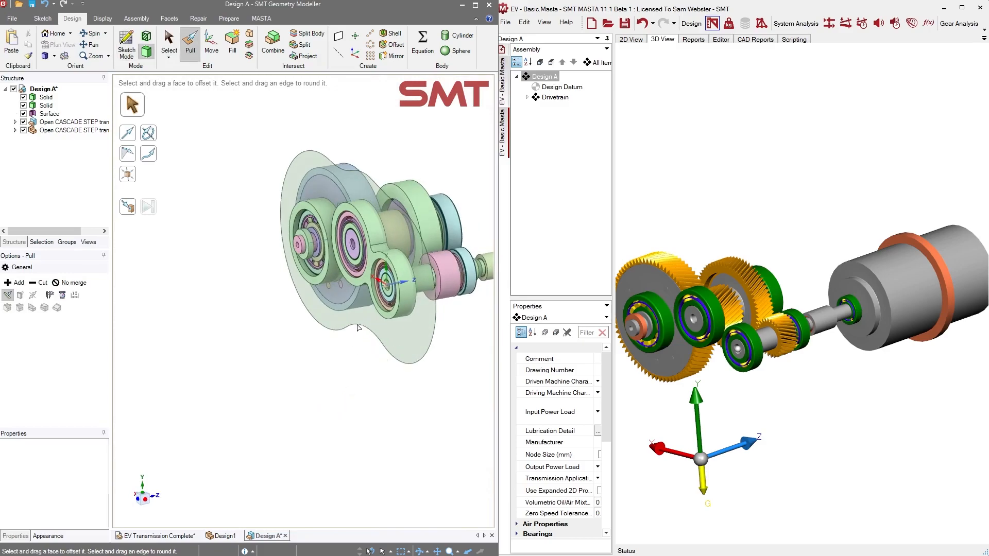
click(368, 318)
mouse_move(407, 365)
middle_down()
mouse_move(309, 342)
mouse_move(393, 435)
mouse_move(393, 410)
mouse_move(448, 381)
mouse_move(360, 391)
mouse_move(327, 410)
mouse_move(344, 398)
mouse_move(348, 408)
middle_up()
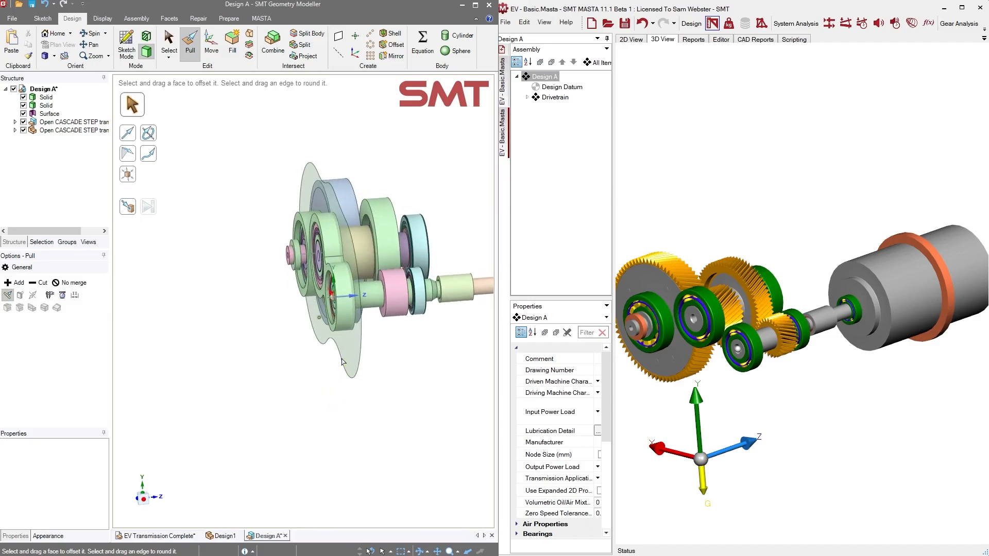
click(343, 362)
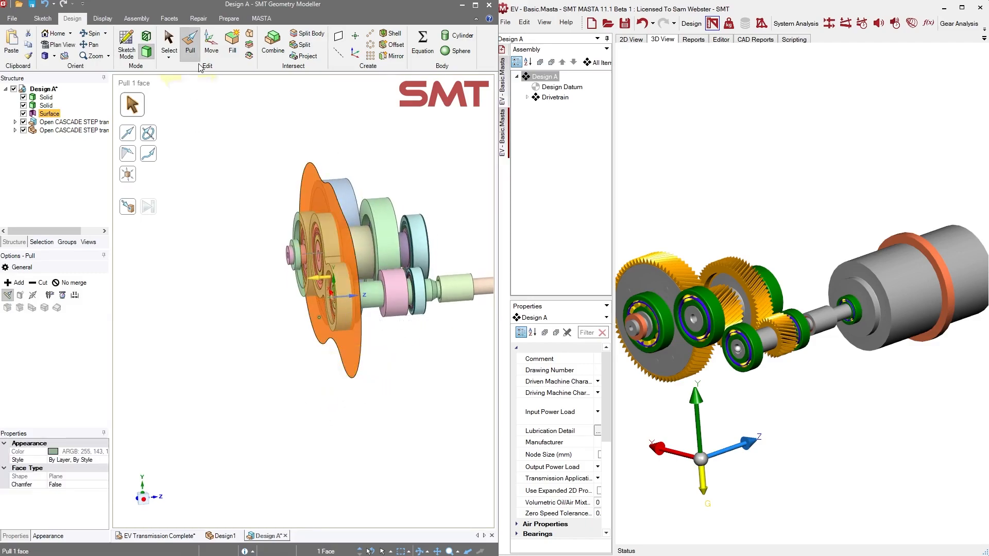
mouse_move(227, 193)
middle_down()
mouse_move(235, 188)
mouse_move(194, 203)
mouse_move(302, 178)
mouse_move(226, 196)
middle_up()
click(211, 50)
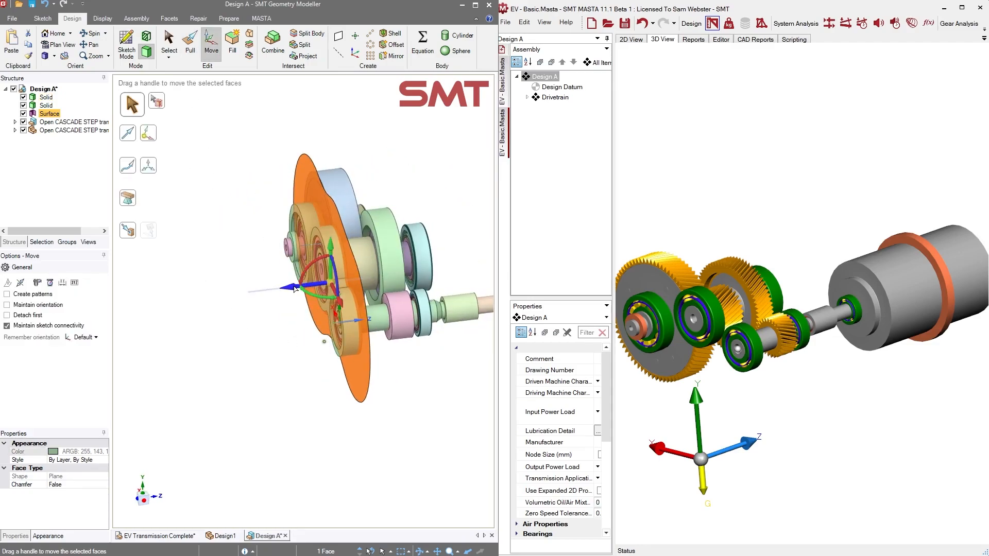
drag(287, 293, 252, 292)
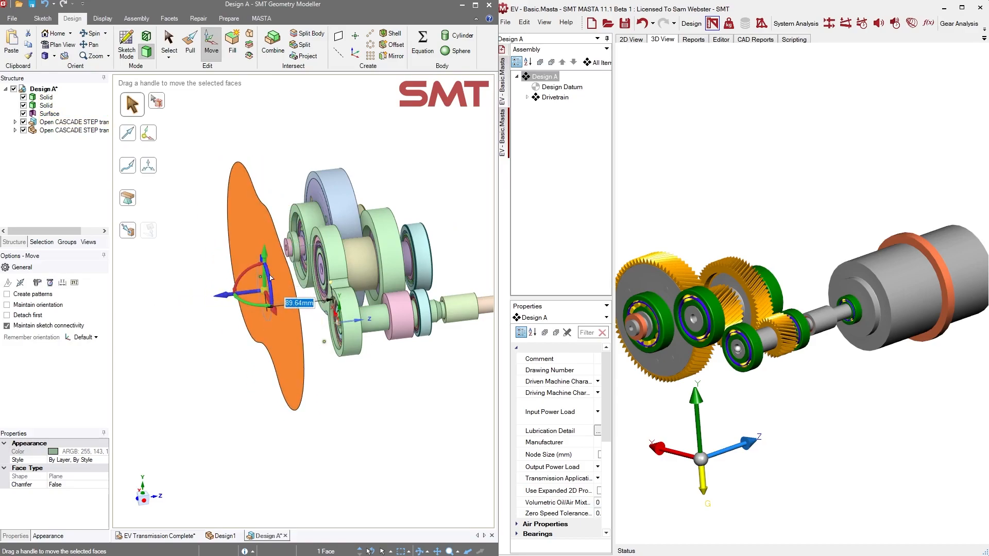
click(383, 263)
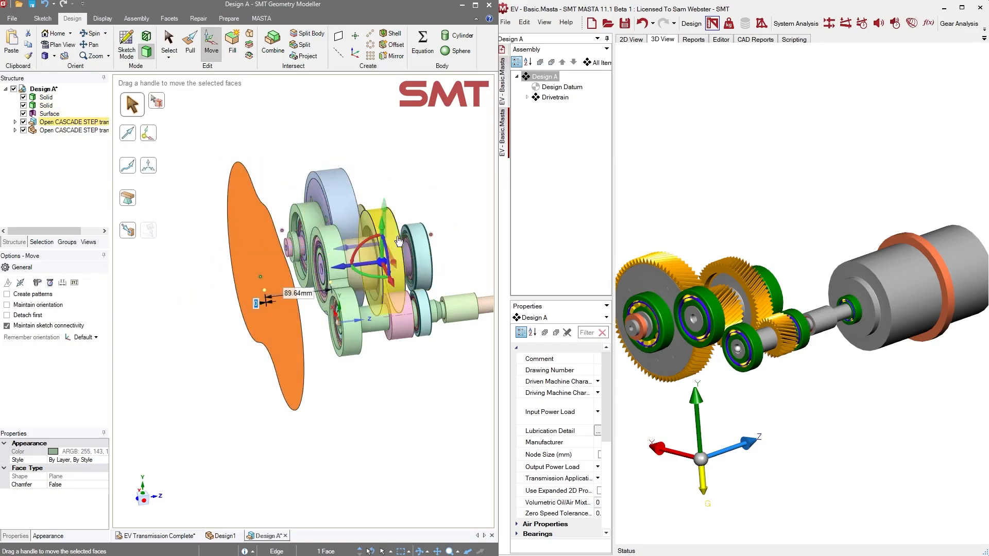
drag(386, 265, 439, 257)
key(ctrl+z)
key(ctrl+z)
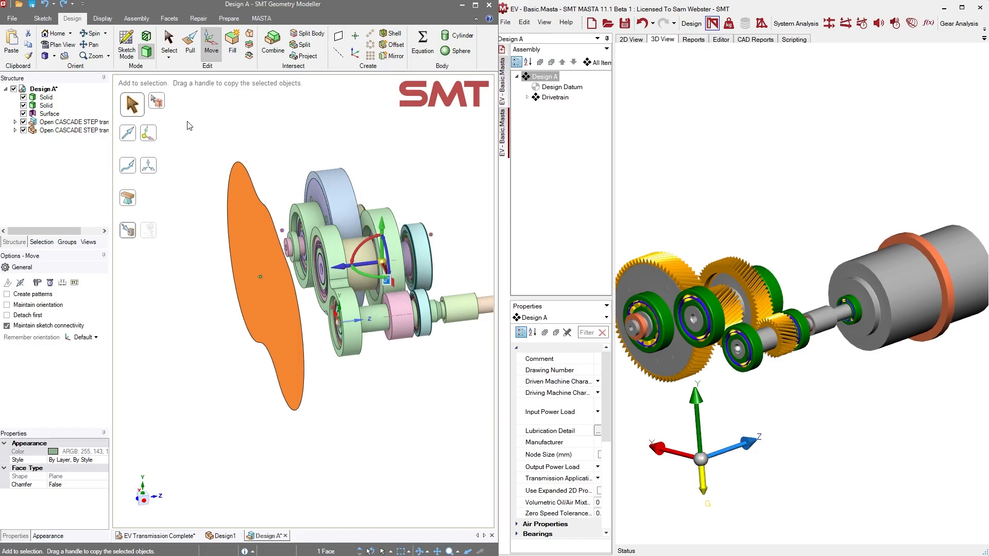
Undo the surface's large outward move and reposition it about 9.56 mm along the shaft axis, against the bearing rings
key(ctrl+z)
middle_drag(310, 316, 299, 302)
drag(296, 279, 288, 278)
middle_drag(275, 319, 307, 322)
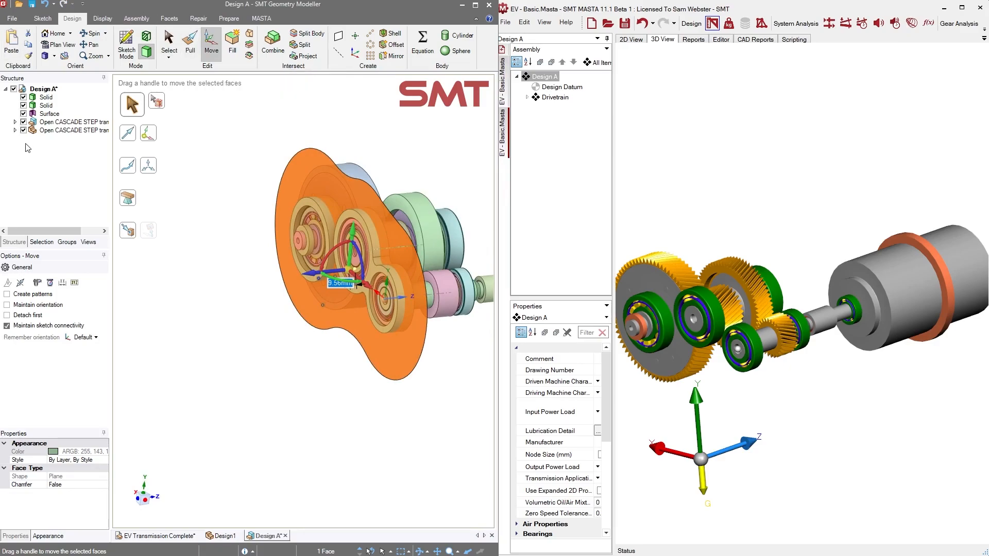
Hide both imported Open CASCADE STEP drivetrain components so only the bearing rings and the profile surface remain in view
click(23, 122)
click(23, 130)
middle_drag(422, 440, 320, 432)
Pull the profile surface over the bearing rings into a thick solid plate, using the No merge option
key(p)
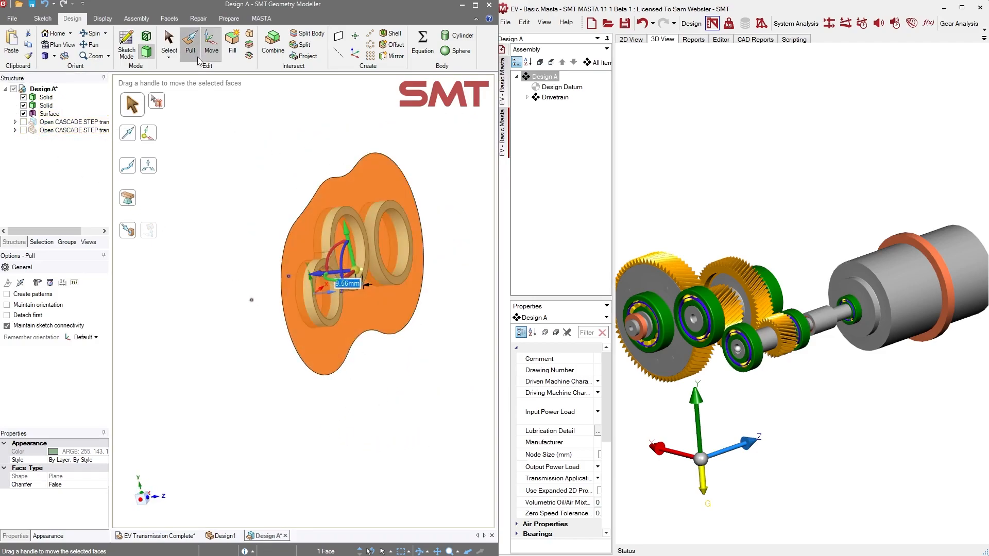
click(70, 283)
drag(361, 204, 381, 200)
middle_drag(392, 390, 281, 345)
click(260, 127)
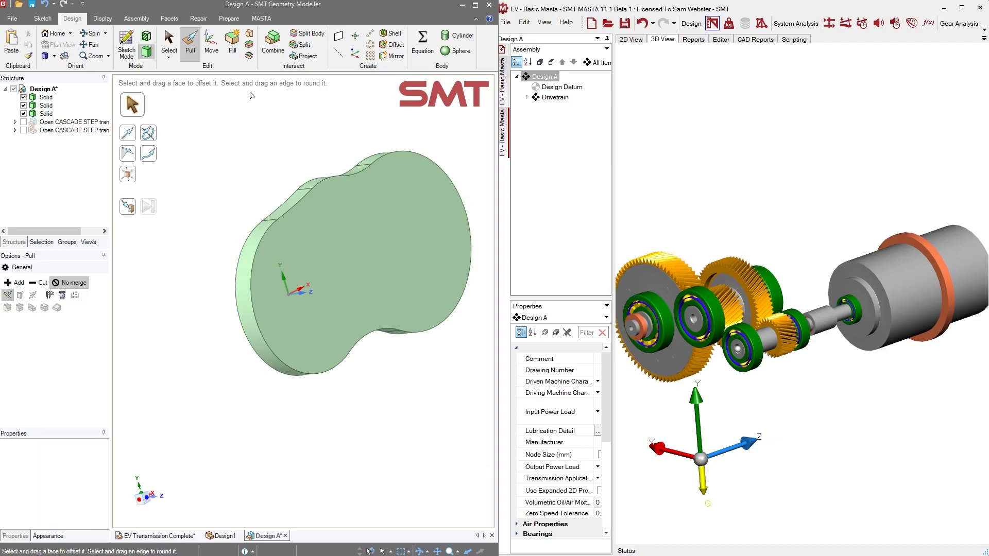
Shell the plate from its large flat face with a 15 mm wall thickness
middle_drag(393, 149, 418, 149)
click(391, 34)
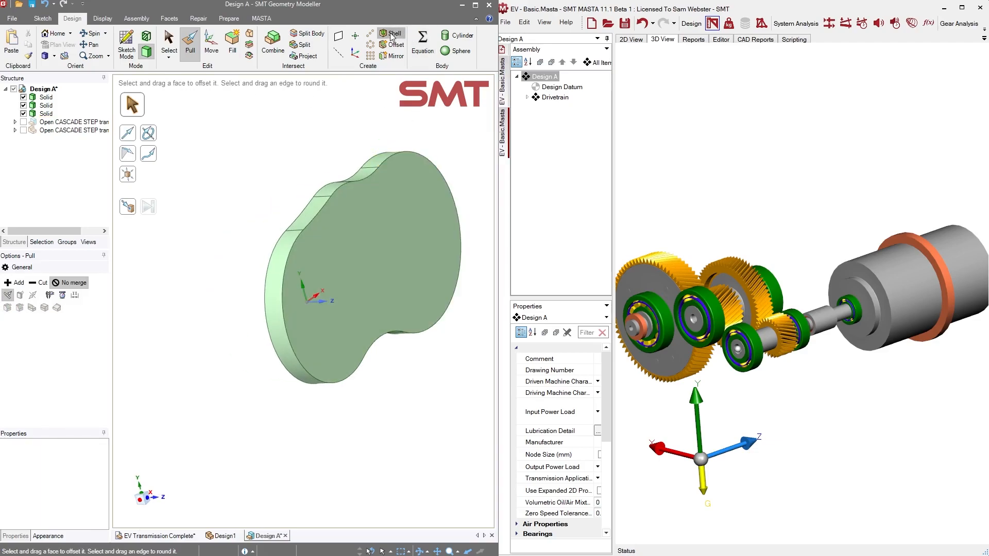
click(363, 244)
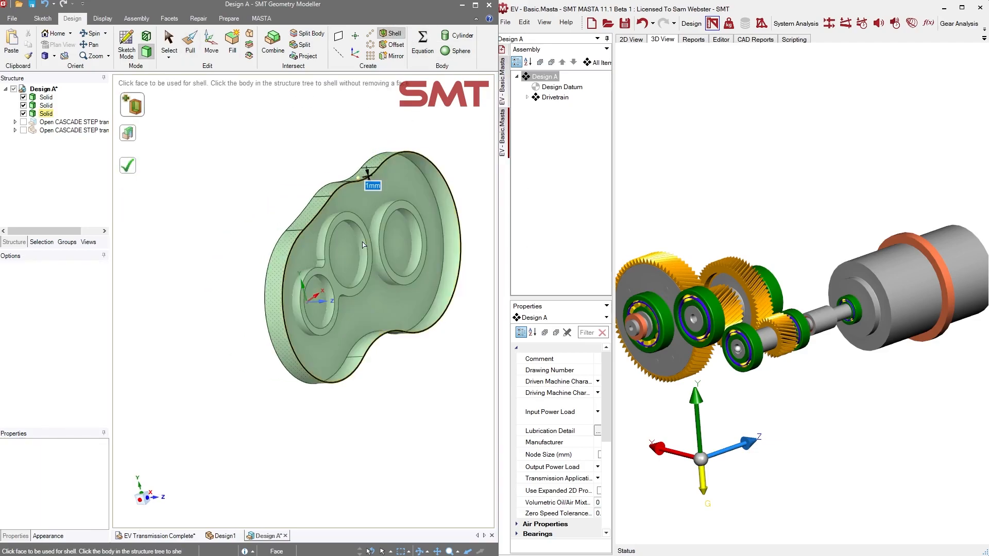
key(ctrl+z)
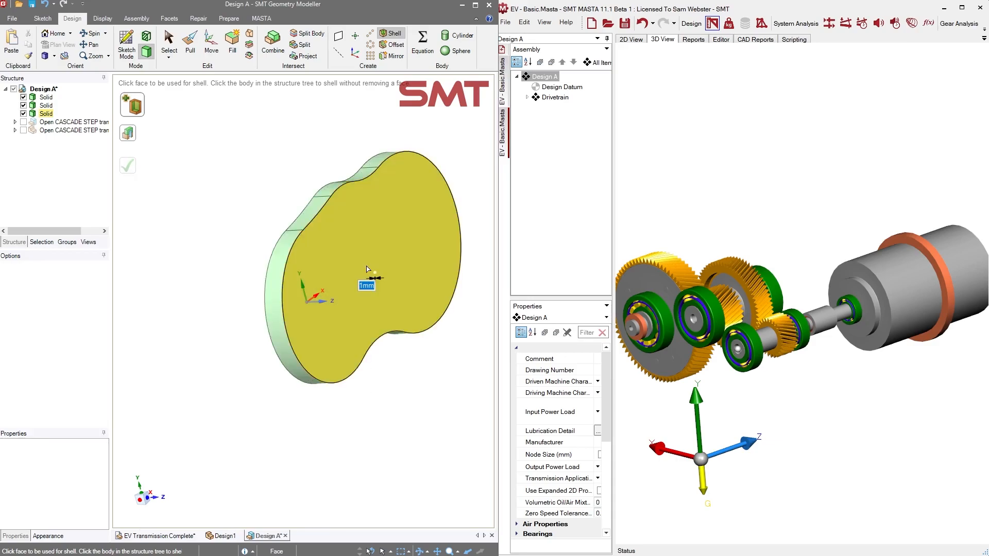
text(1)
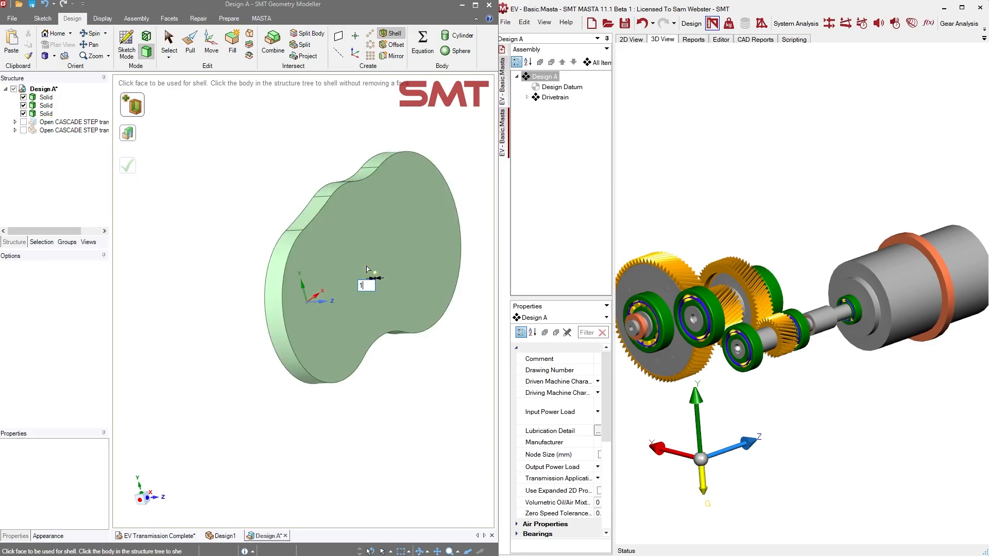
click(361, 299)
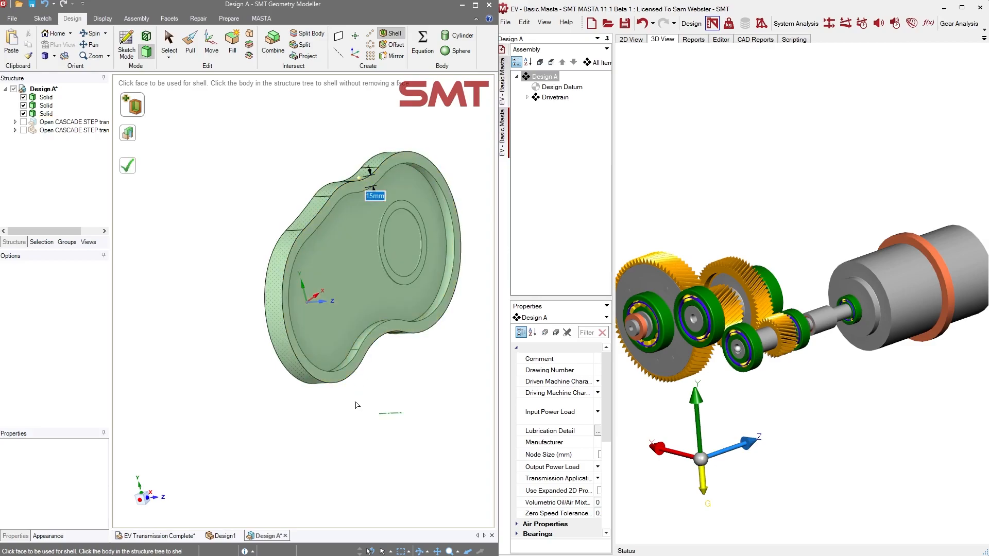
mouse_move(434, 400)
middle_down()
mouse_move(342, 386)
mouse_move(477, 400)
mouse_move(447, 388)
middle_up()
Use Combine to cut the shelled plate with the single bearing ring and remove the enclosed region, opening a bore
click(273, 44)
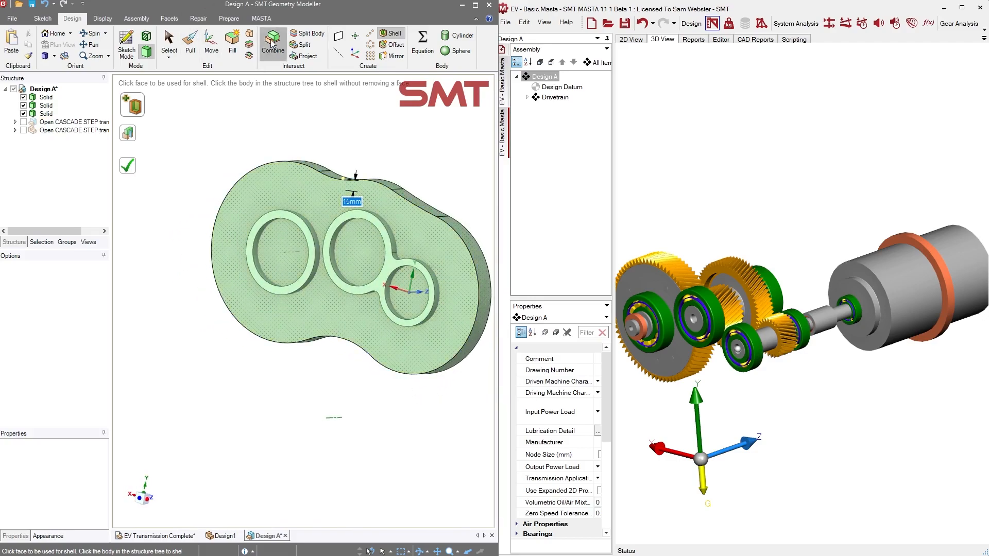
click(261, 208)
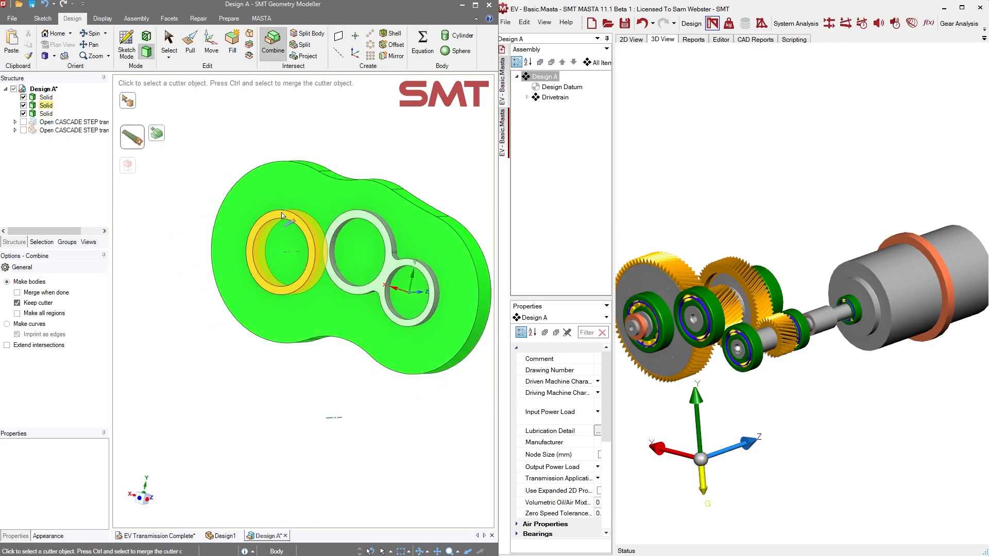
click(282, 215)
click(260, 344)
middle_drag(254, 354, 246, 429)
click(288, 297)
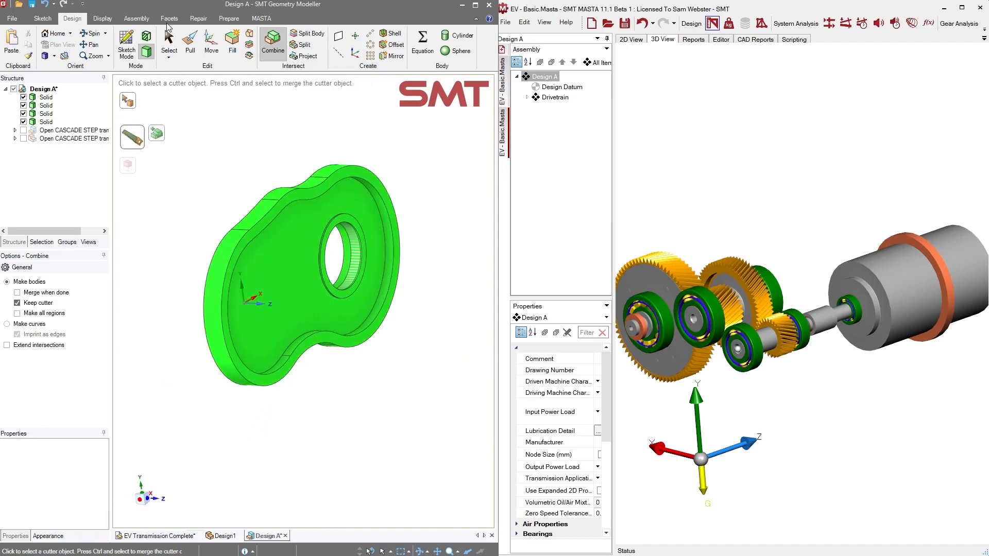
Pull the inner face at the double bearing ring and merge that ring body with the shelled plate using Combine
click(289, 269)
drag(296, 272, 277, 272)
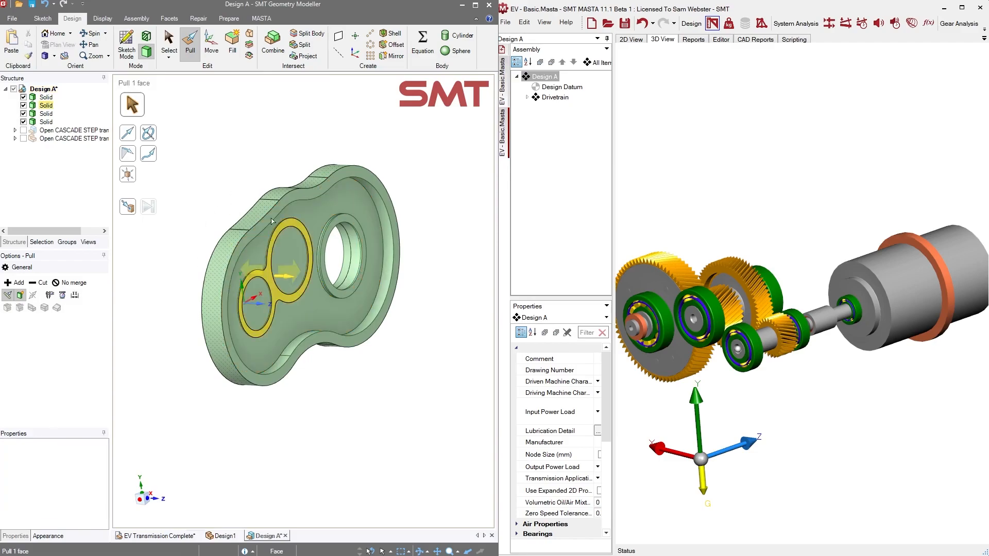
click(272, 39)
click(292, 328)
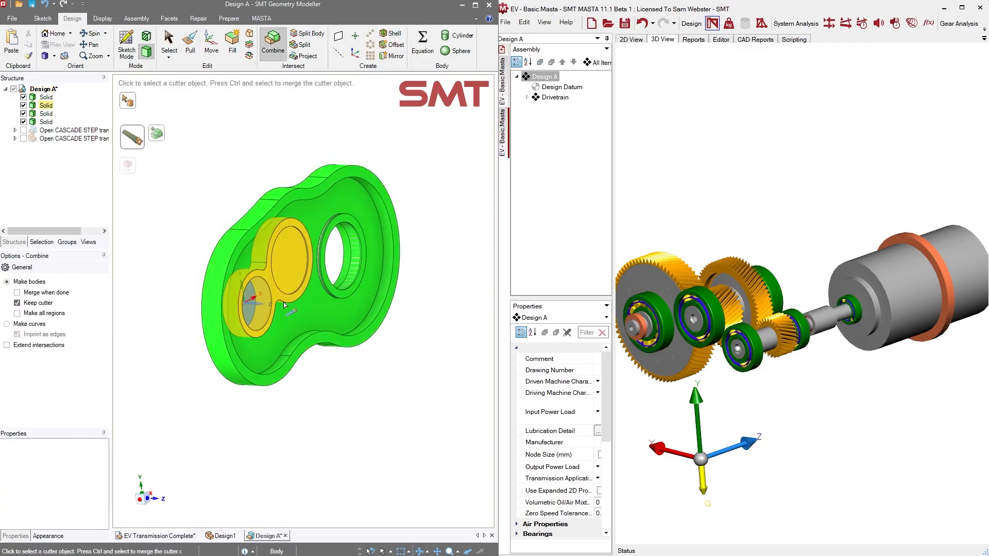
ctrl+click(277, 298)
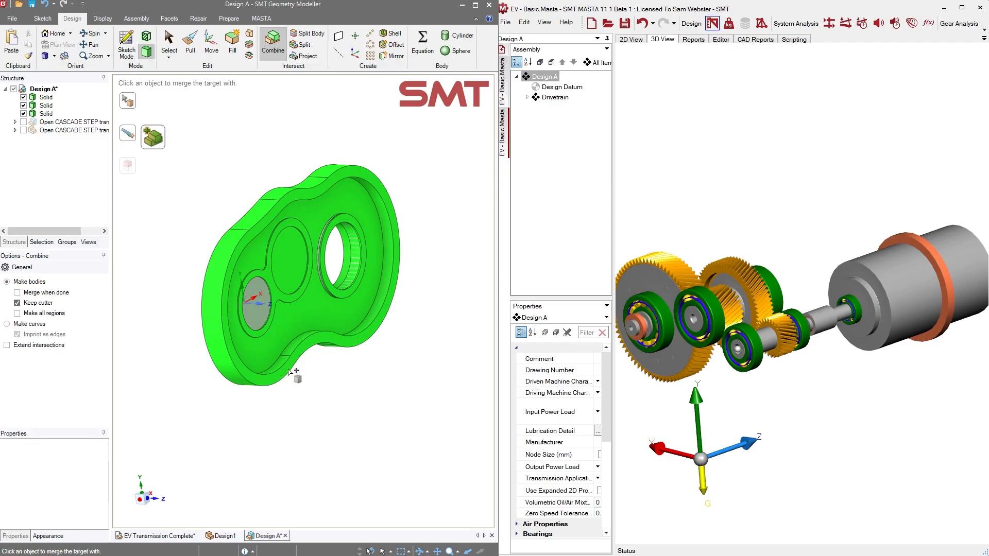
click(268, 320)
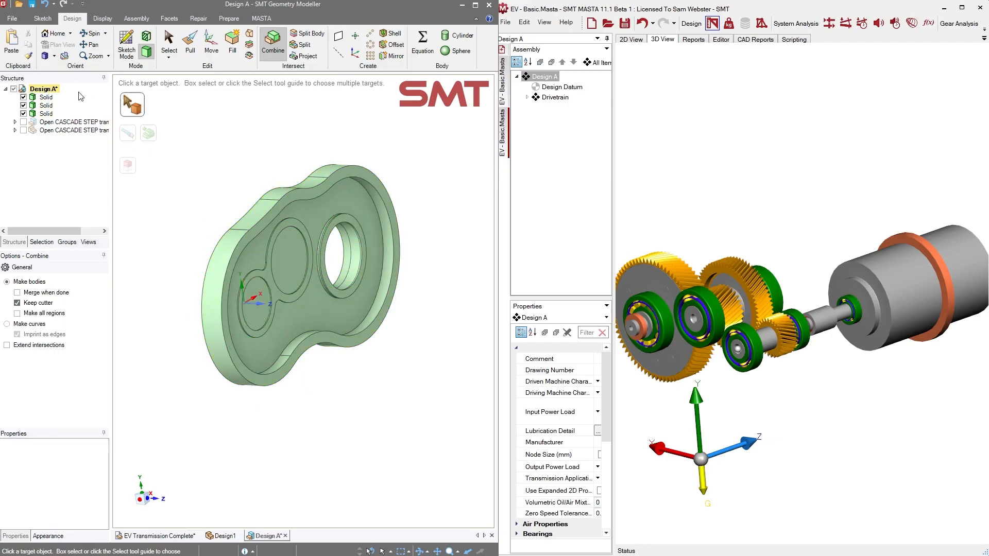
click(256, 303)
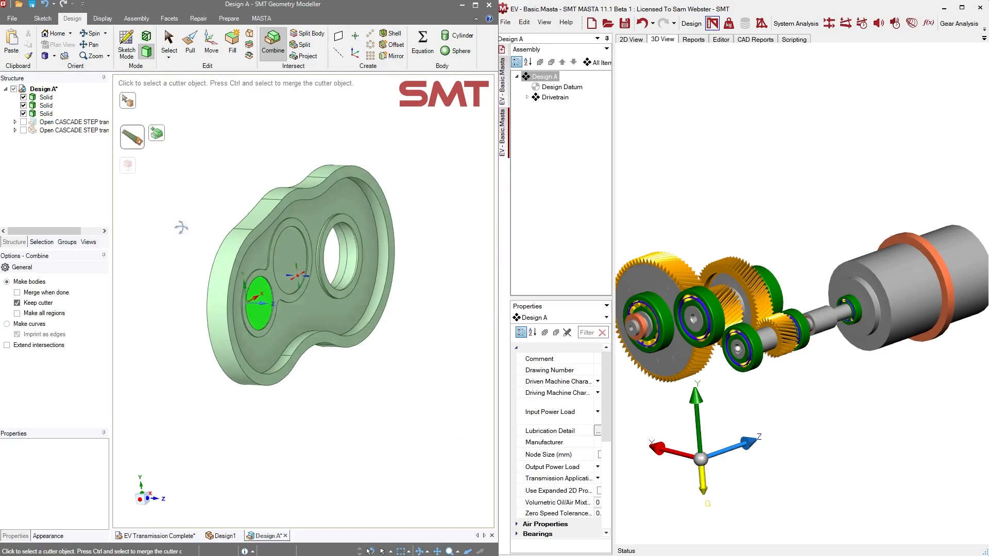
middle_drag(177, 228, 291, 222)
click(250, 437)
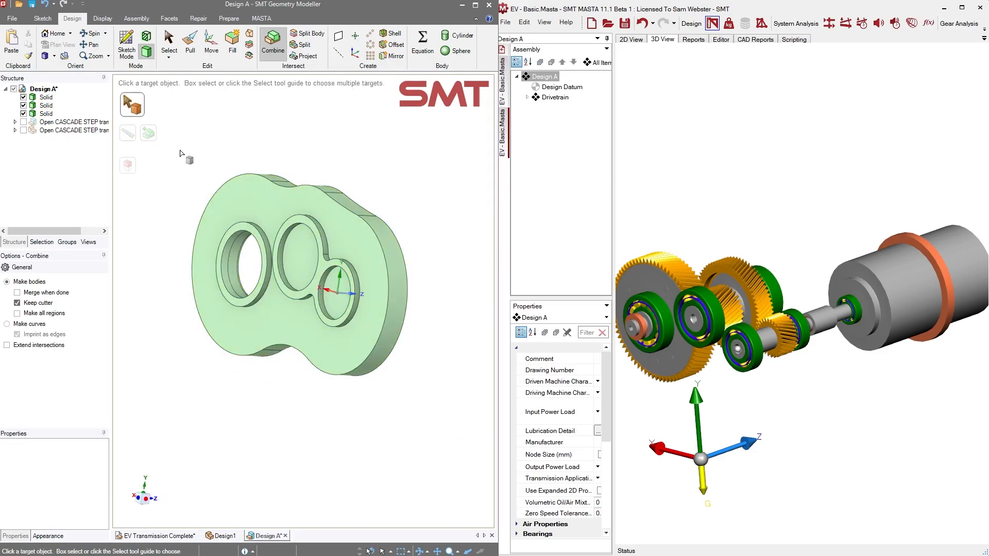
middle_drag(184, 154, 149, 172)
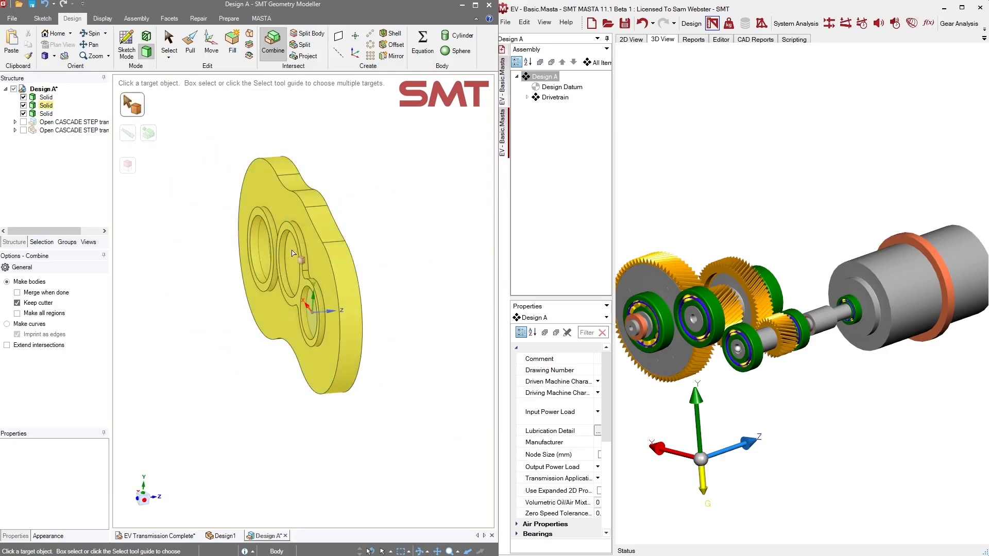
key(Escape)
Fill both recesses inside the double bearing ring by pulling their faces up to the ring's outer face
middle_drag(217, 224, 316, 262)
click(330, 264)
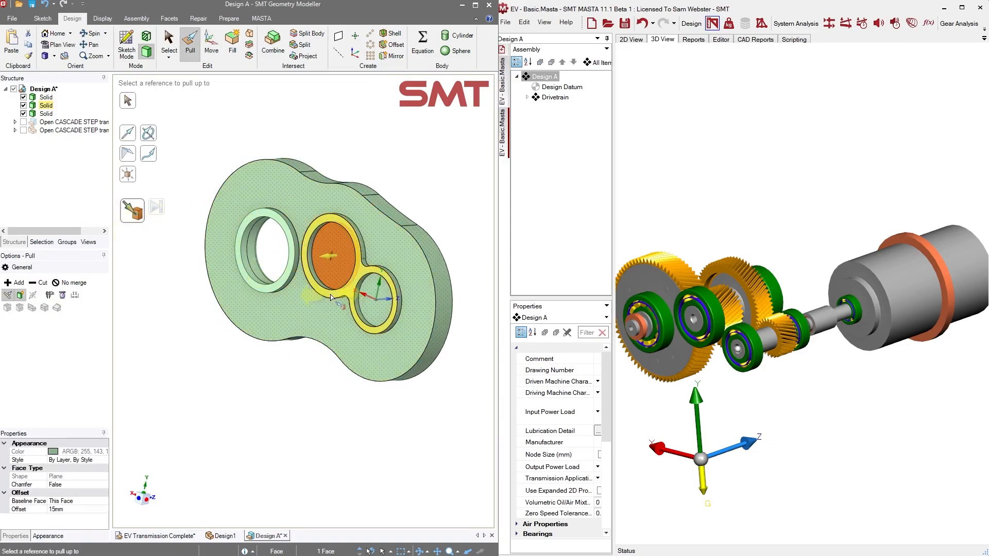
click(132, 210)
click(367, 316)
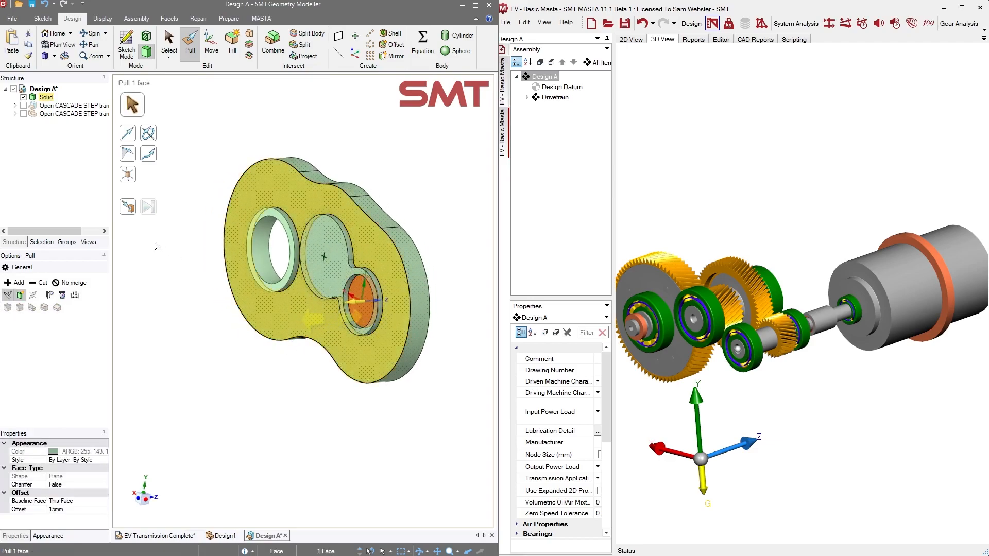
key(Escape)
middle_drag(340, 350, 419, 270)
click(417, 238)
key(Escape)
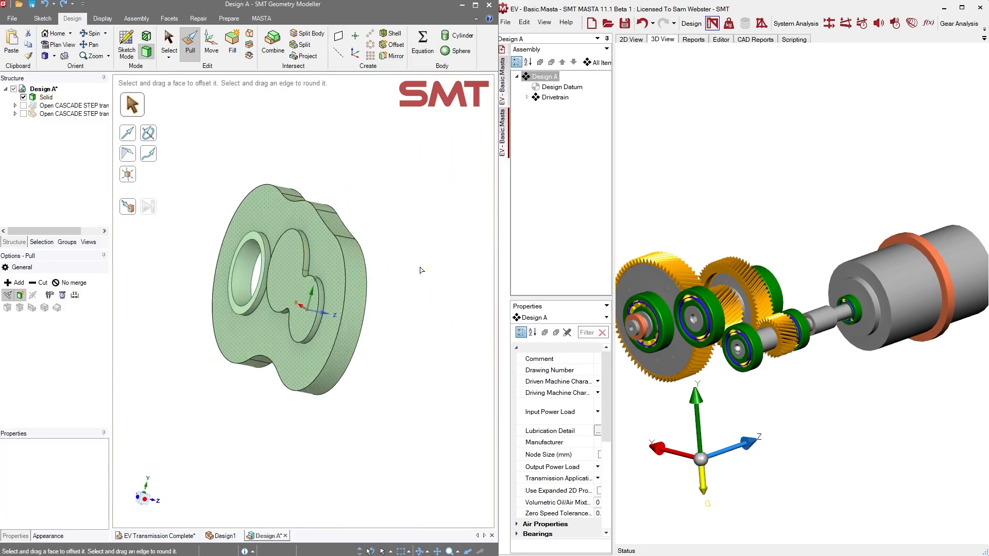
Round the outer edge of the raised single bearing ring with a radius of about 6.72 mm
click(287, 293)
drag(284, 295, 299, 329)
click(254, 391)
middle_drag(254, 391, 299, 317)
click(280, 355)
scroll(262, 307, up, 5)
click(275, 288)
drag(273, 290, 130, 12)
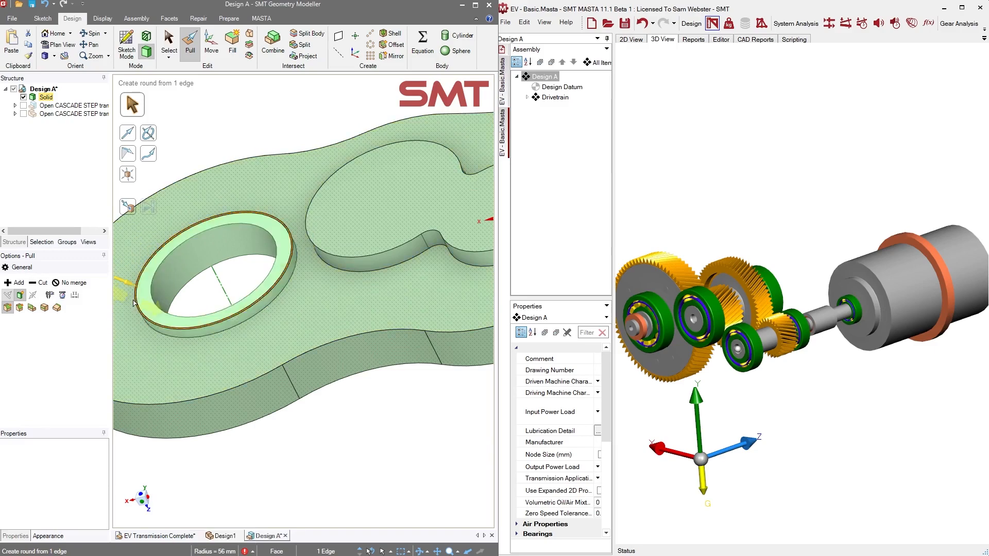
drag(153, 310, 169, 314)
middle_drag(316, 341, 339, 327)
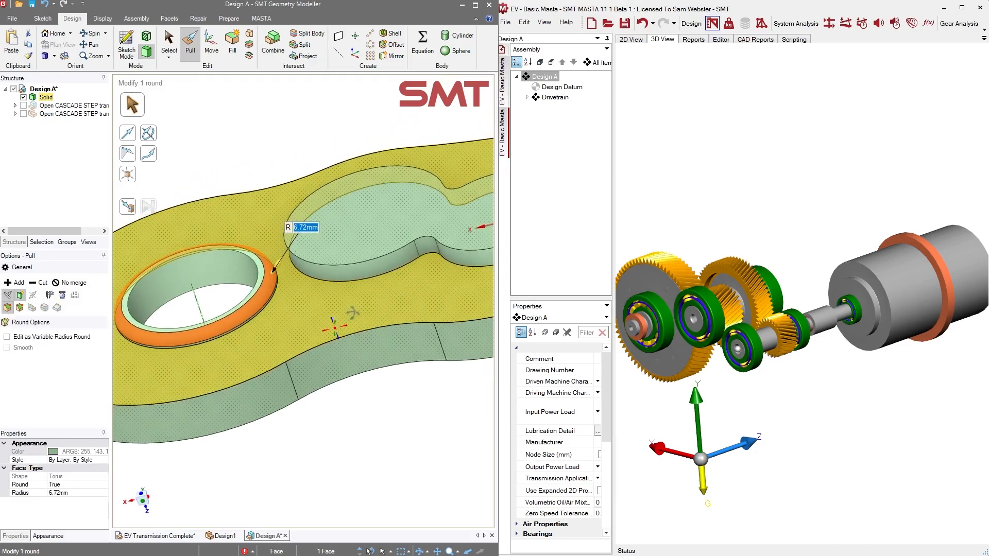
Fillet the four base edges around the raised double boss with a radius of about 7.57 mm
click(395, 275)
double_click(395, 274)
drag(397, 275, 273, 257)
middle_drag(355, 375, 391, 432)
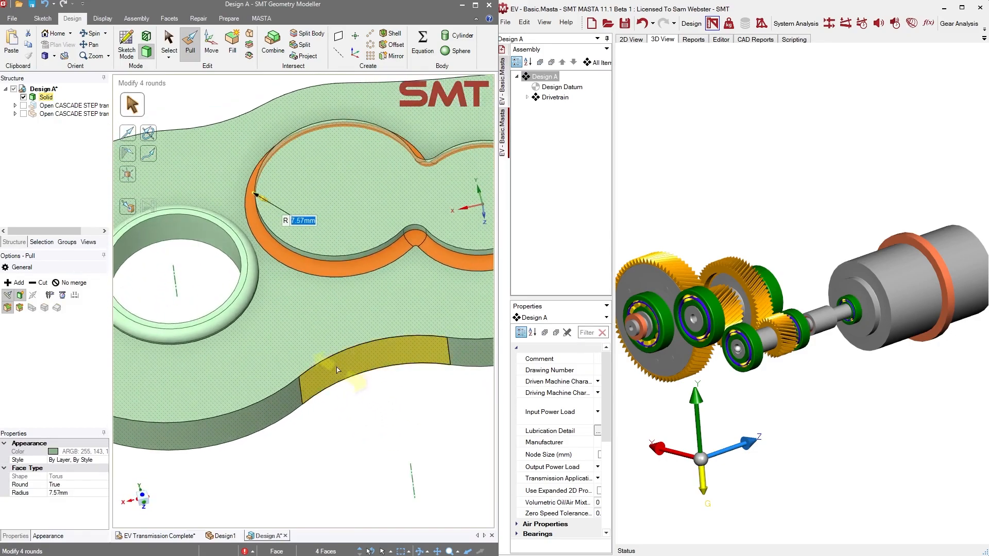
key(ctrl+z)
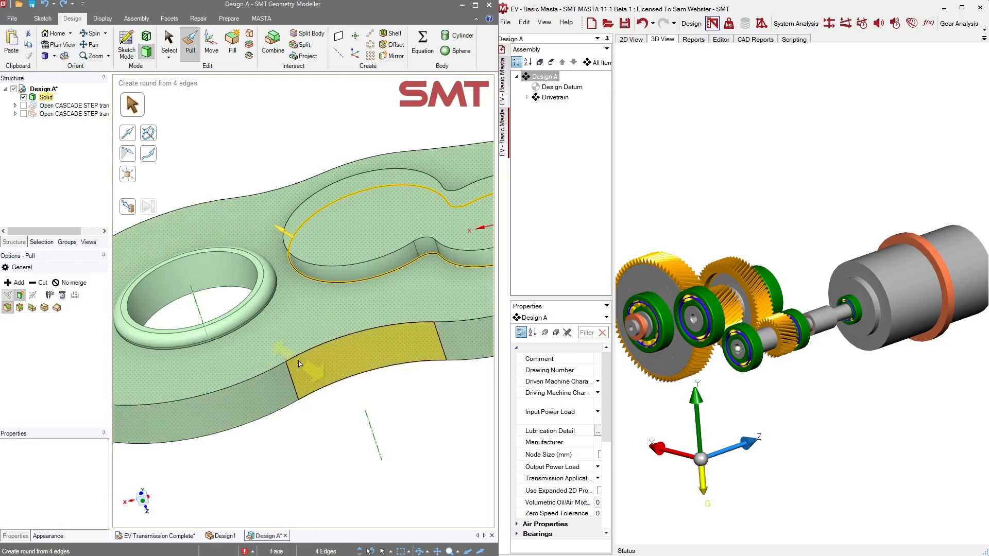
middle_drag(309, 406, 330, 403)
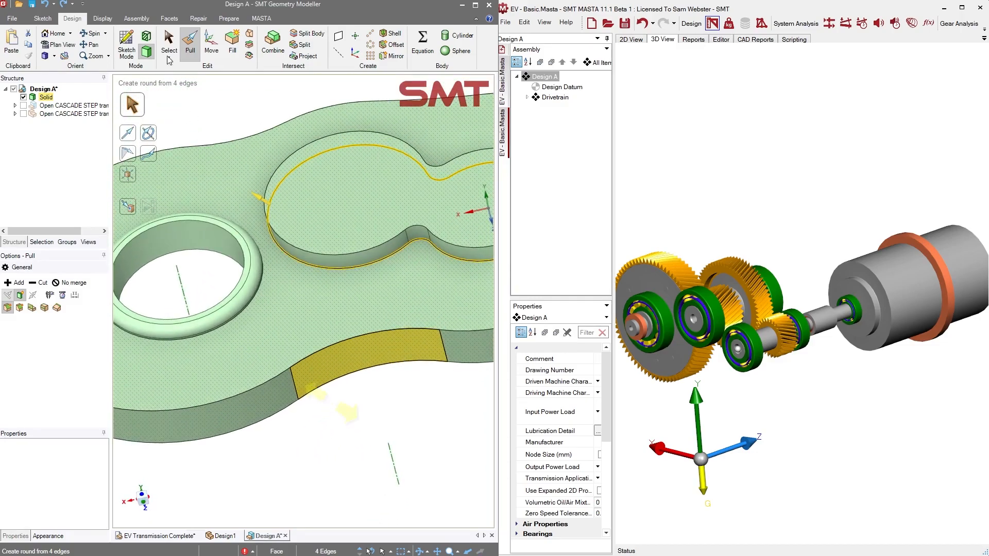
click(62, 7)
Sketch a narrow upright rectangle on the plate's section plane, from about x -95, y -44 on the single bearing ring down past the outer edge
scroll(351, 380, down, 3)
shift+middle_drag(288, 399, 345, 459)
middle_drag(342, 146, 224, 434)
scroll(272, 432, down, 3)
scroll(224, 418, up, 5)
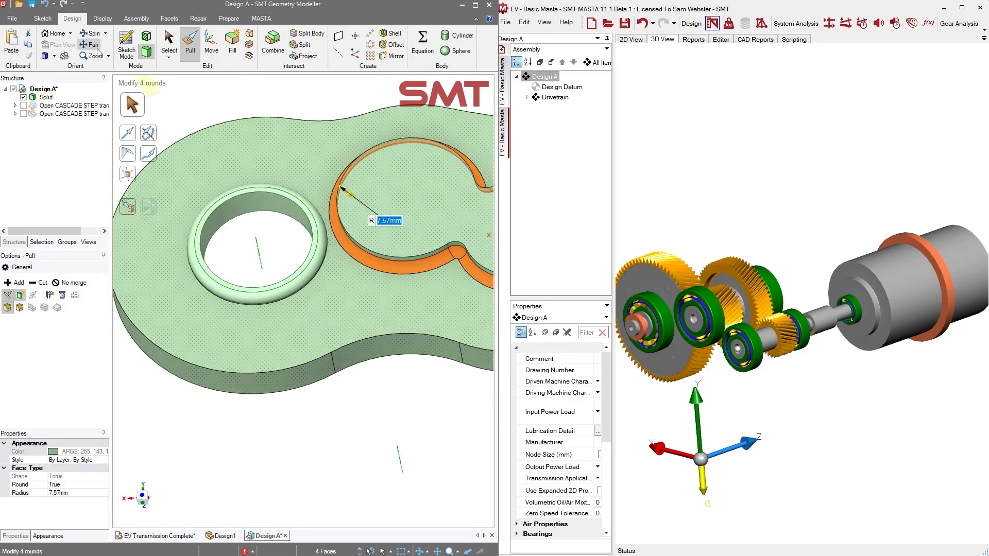
click(146, 37)
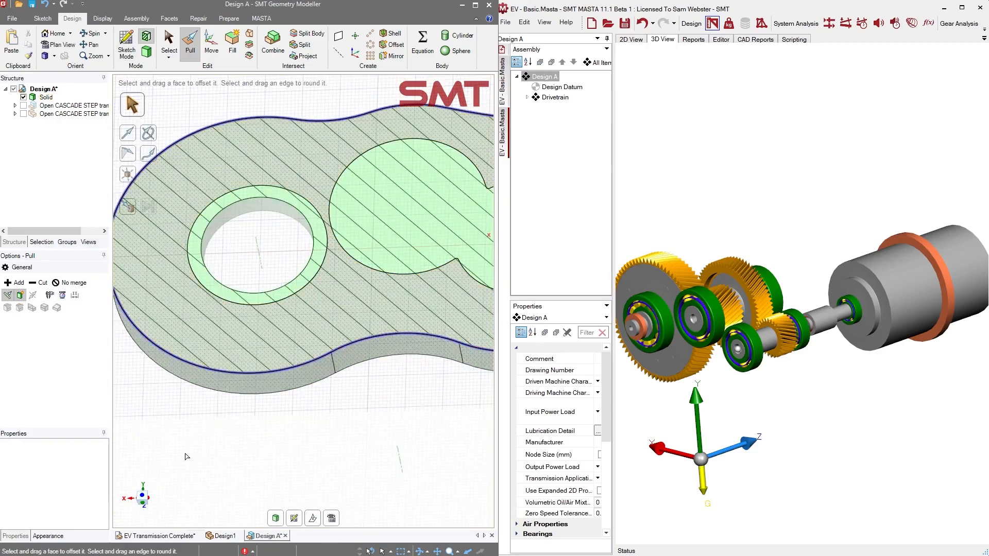
key(k)
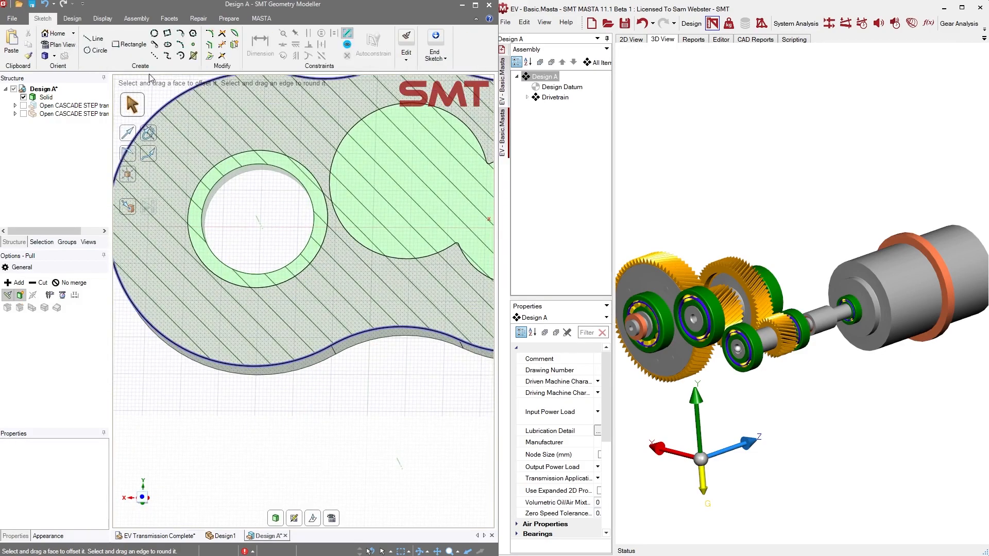
click(131, 46)
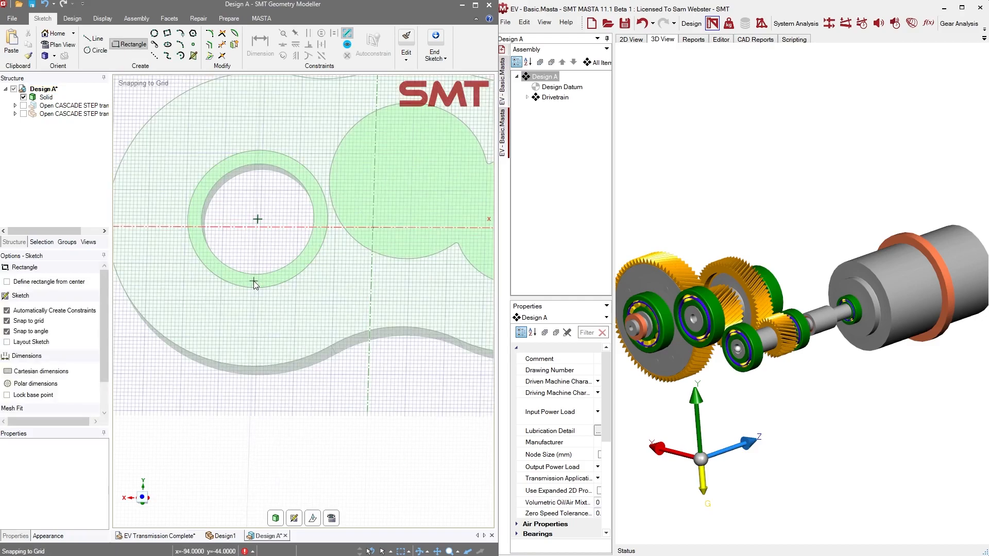
click(253, 281)
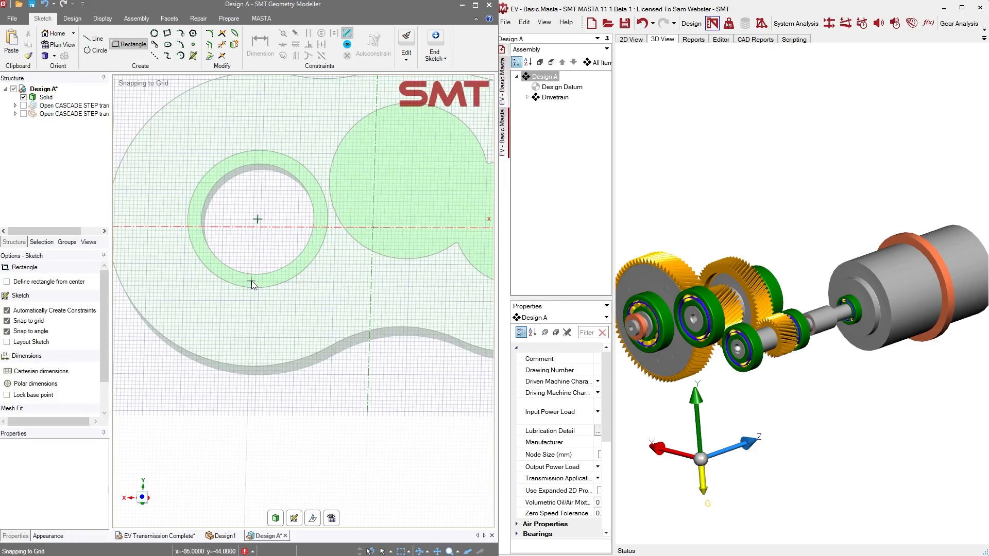
click(262, 385)
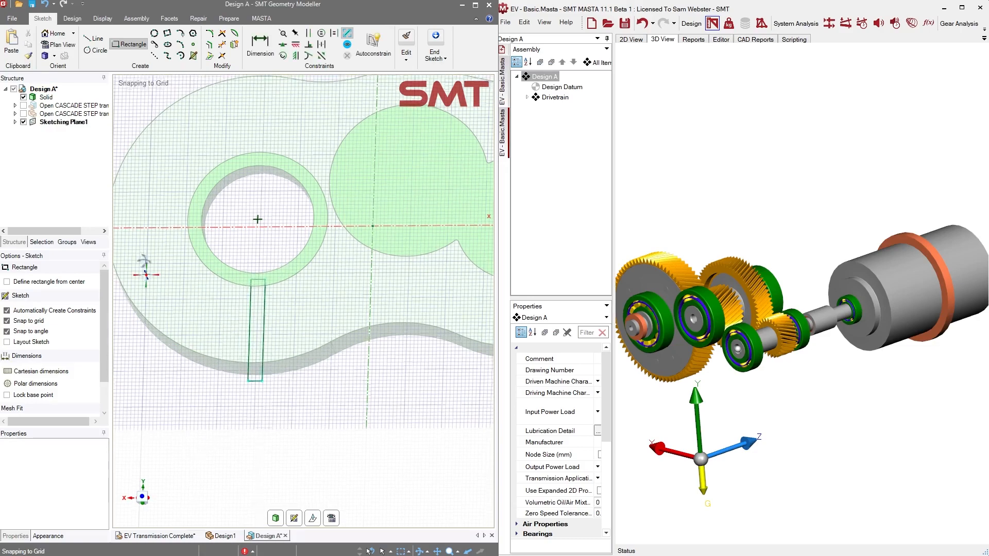
middle_drag(181, 208, 202, 188)
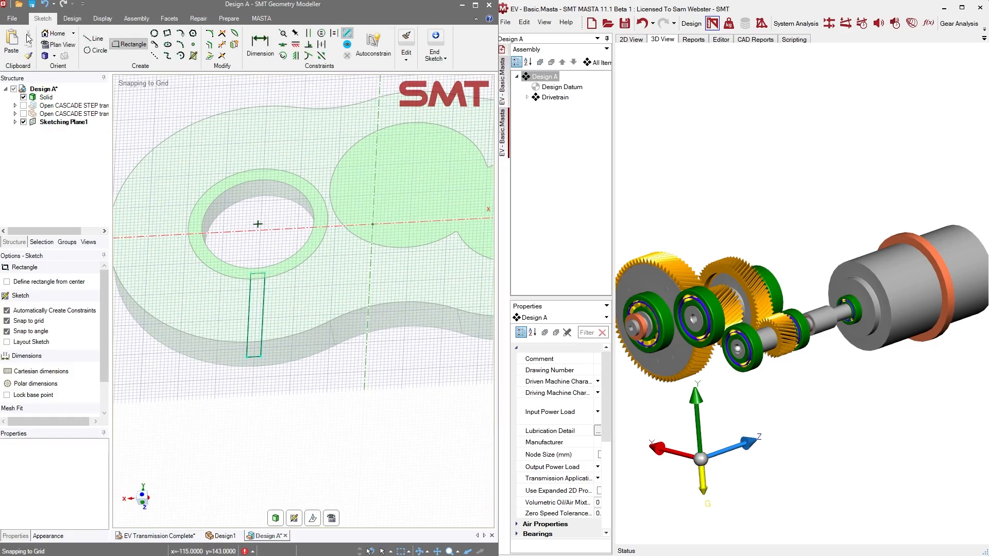
Pull the sketched rectangle into a solid rib, extending the portion beyond the plate's edge up to the rib's top face
click(71, 18)
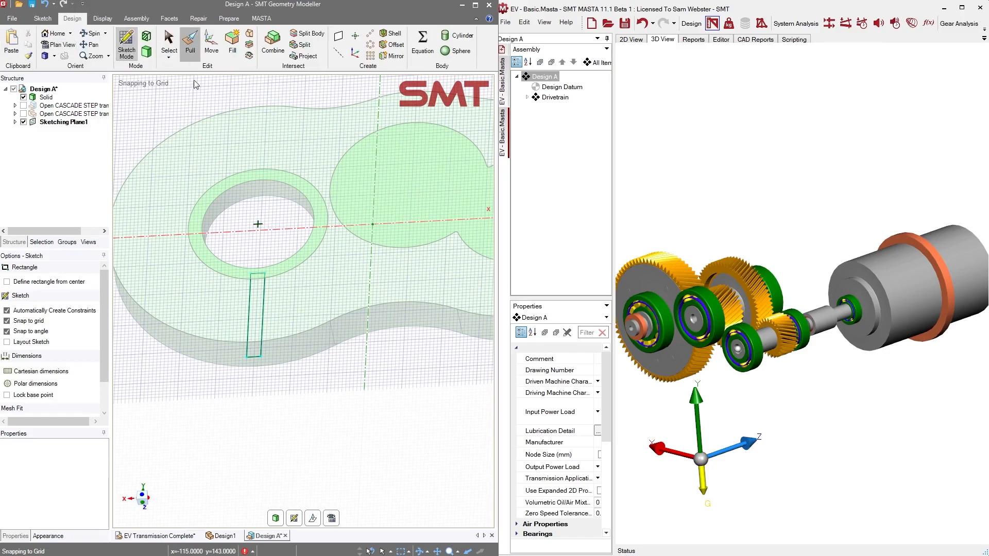
click(190, 58)
click(255, 318)
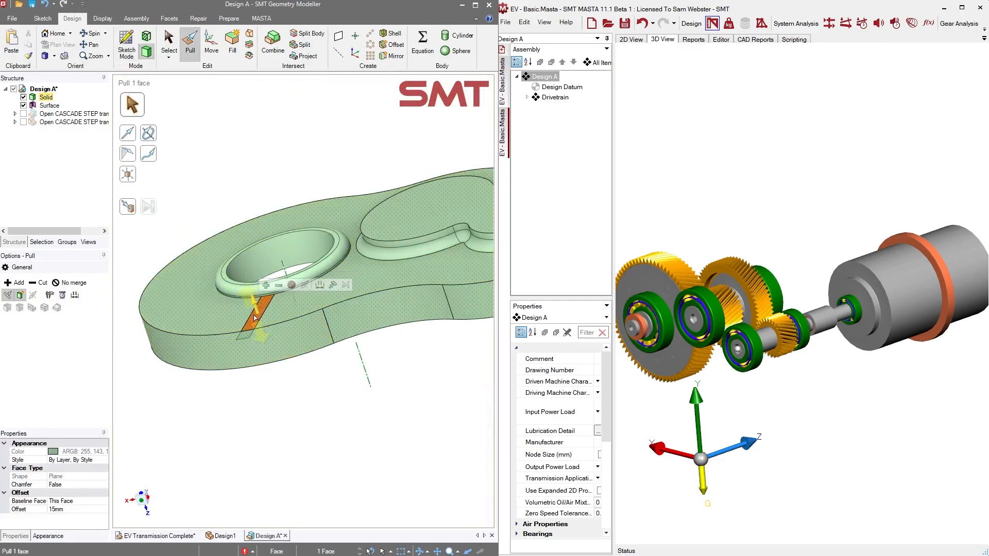
drag(262, 308, 263, 303)
click(239, 346)
key(Escape)
click(238, 340)
click(130, 208)
click(247, 320)
click(209, 407)
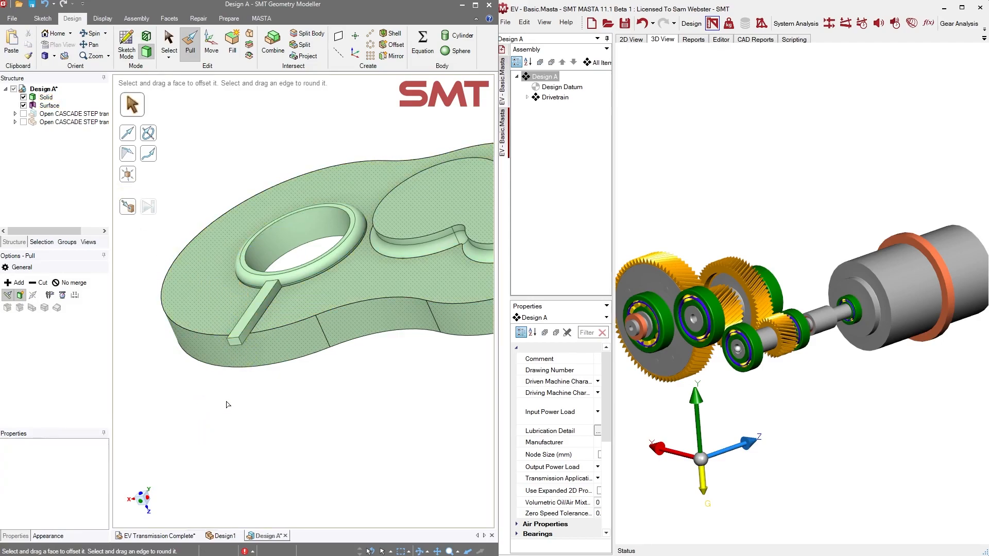
Pull the underside of the rib's overhanging end about 30.2 mm along the plate's side wall
drag(204, 376, 223, 393)
middle_drag(223, 394, 177, 332)
click(218, 311)
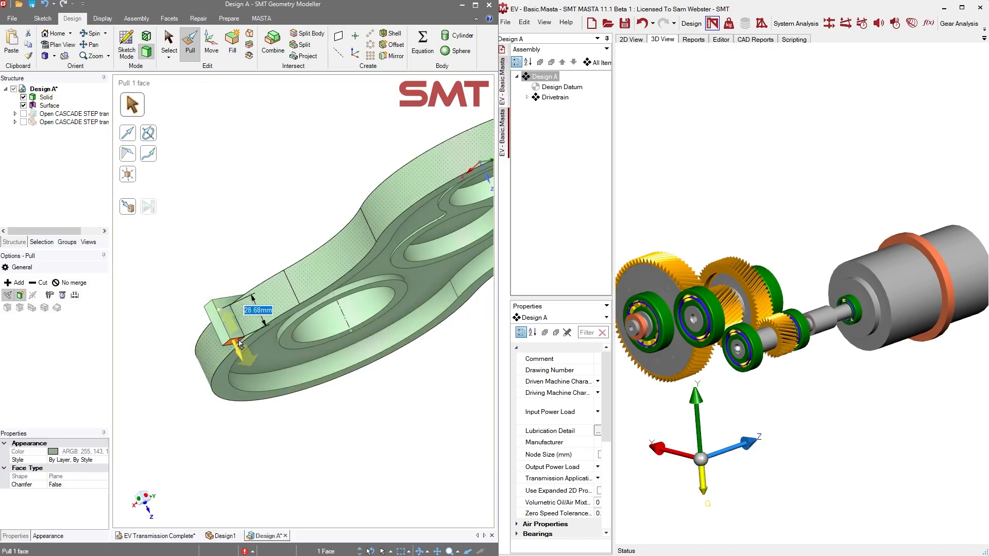
middle_drag(241, 347, 305, 427)
scroll(304, 427, up, 8)
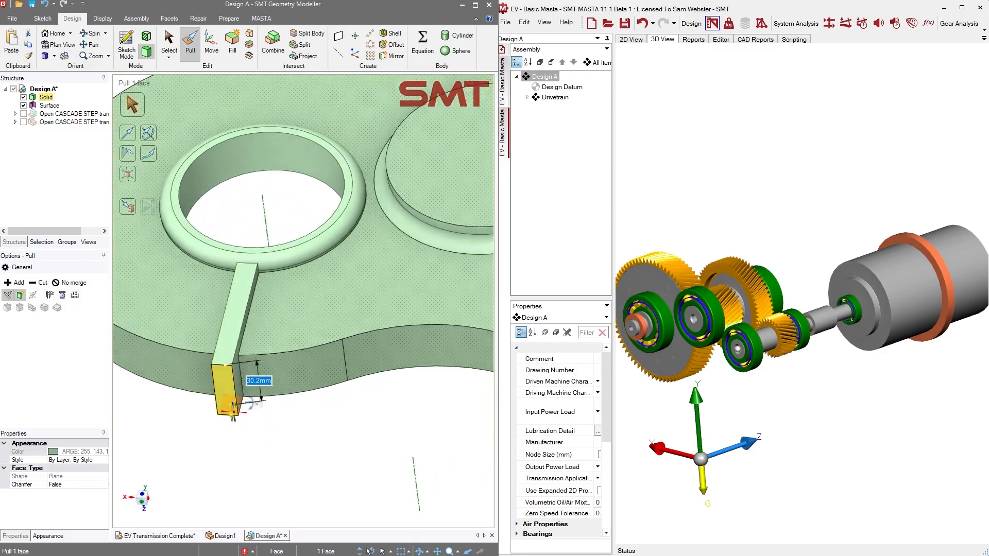
middle_drag(289, 392, 239, 438)
click(232, 457)
Adjust the rib's thickness by pulling its long side face about 3 mm
middle_drag(218, 396, 263, 376)
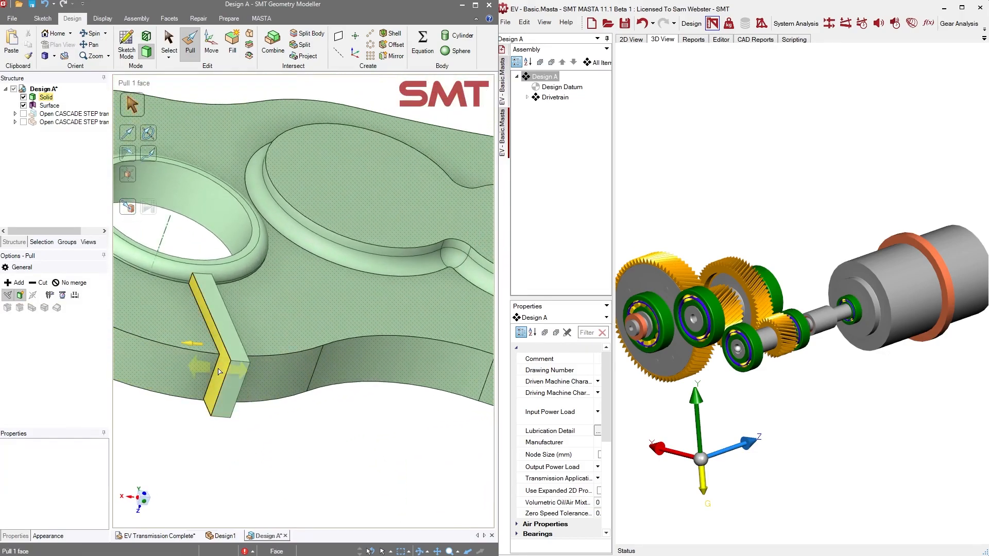
scroll(220, 370, up, 2)
click(218, 392)
drag(219, 391, 225, 385)
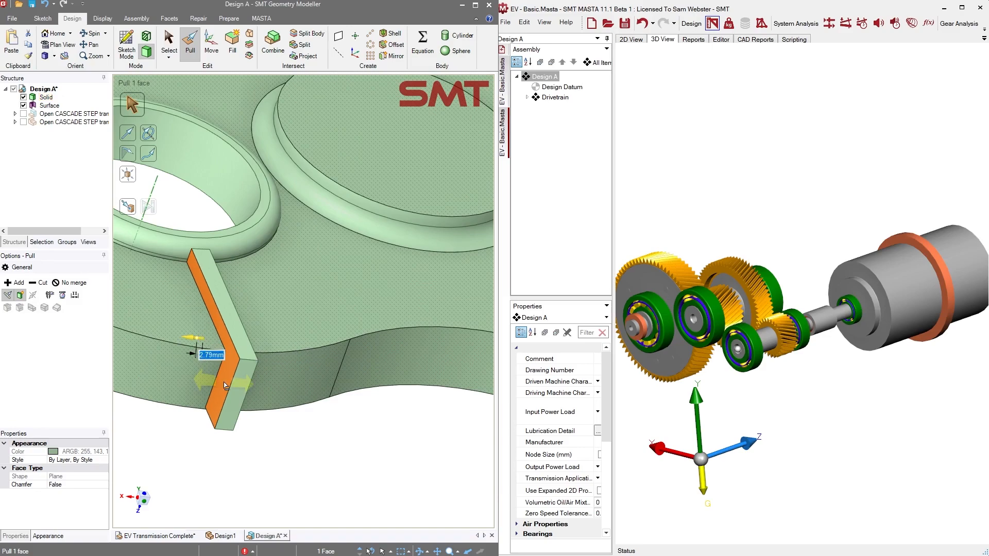
middle_drag(183, 294, 207, 323)
scroll(192, 253, up, 5)
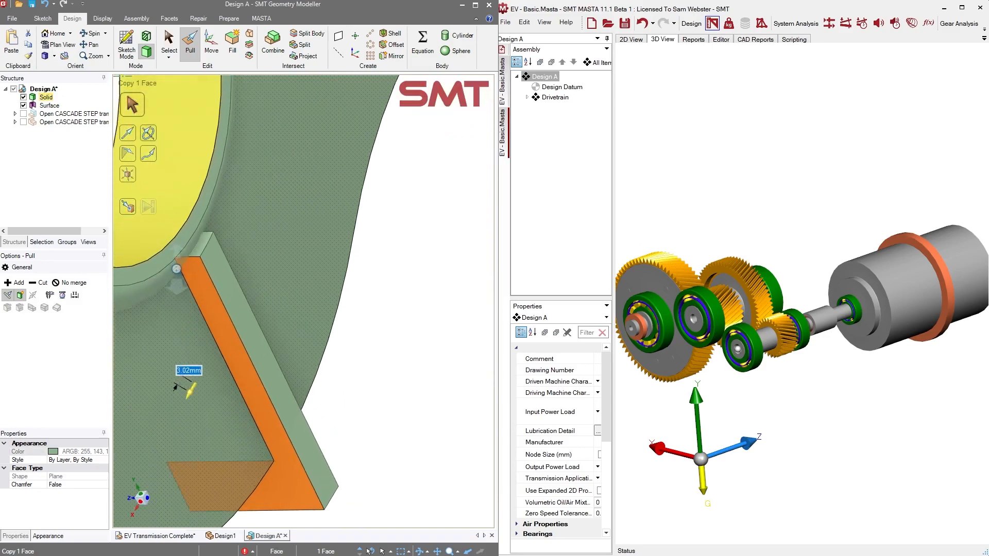
click(205, 259)
drag(205, 259, 177, 210)
middle_drag(200, 279, 252, 247)
scroll(252, 309, down, 4)
click(210, 435)
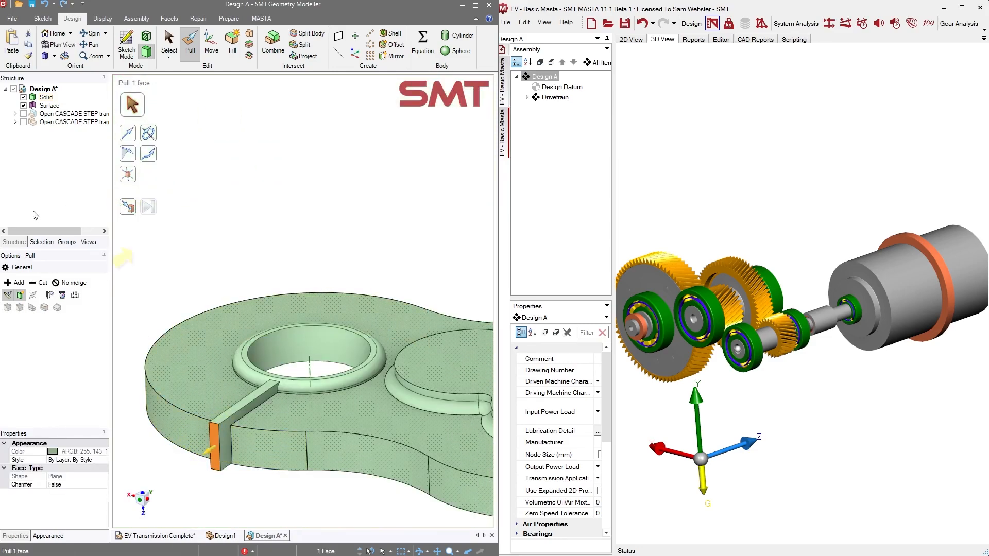
click(40, 242)
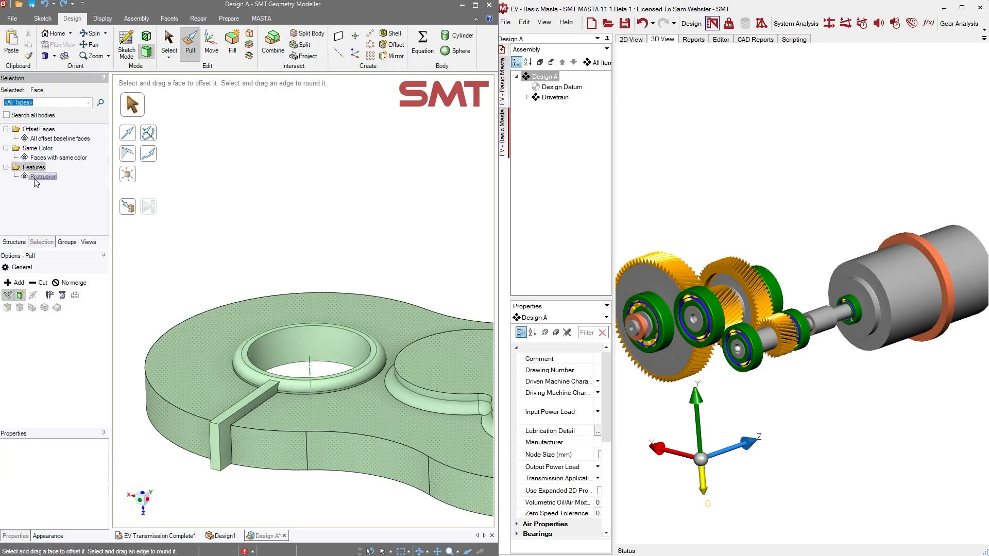
click(160, 294)
mouse_move(188, 296)
middle_down()
mouse_move(191, 320)
mouse_move(197, 279)
middle_up()
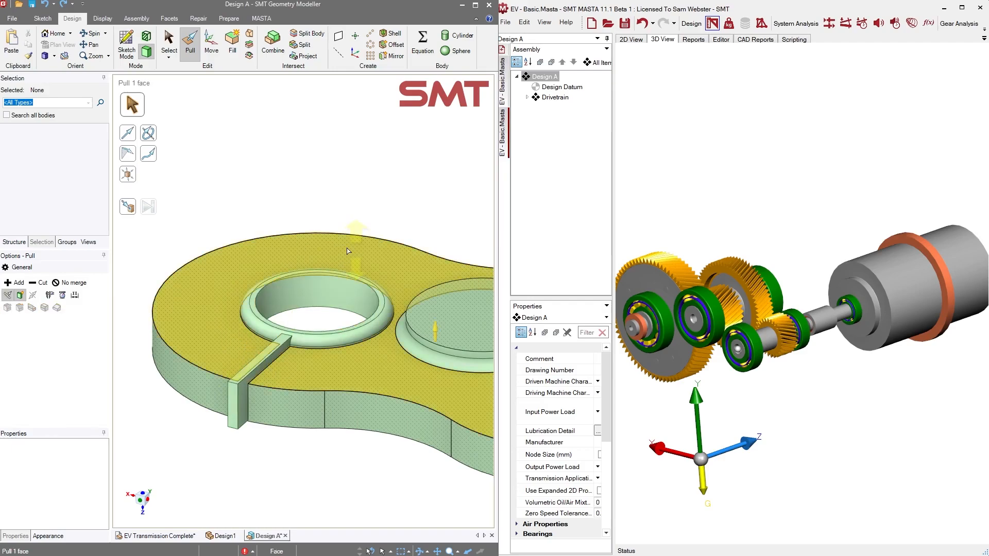
middle_drag(260, 365, 252, 396)
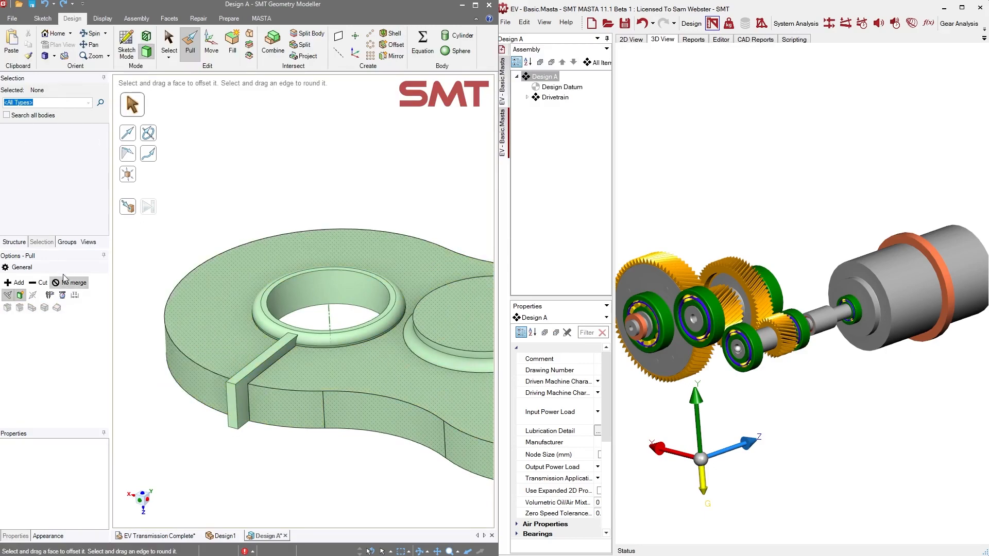
Select the whole rib as a protrusion and pattern it circularly about the single bearing ring's axis, with count 6 over 180°
click(245, 401)
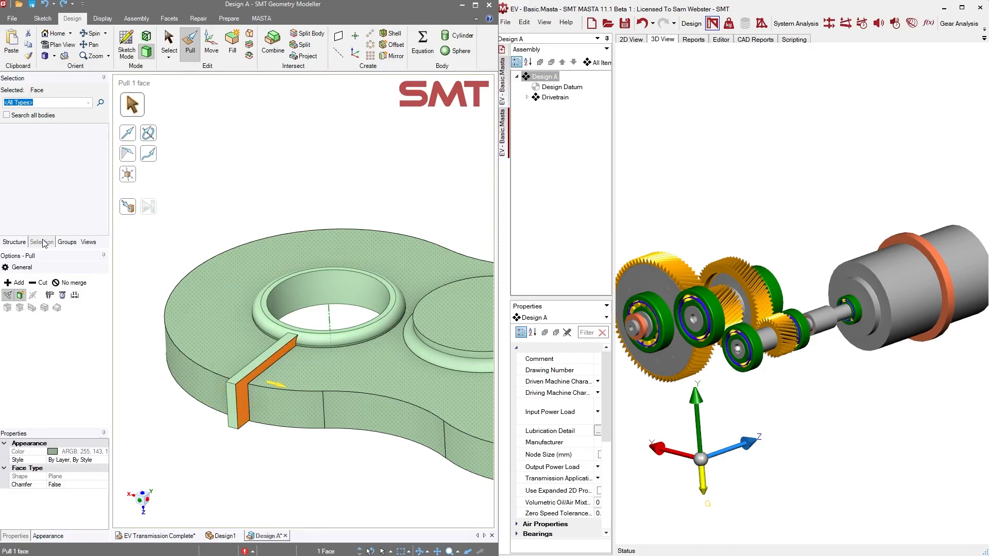
click(20, 242)
click(44, 242)
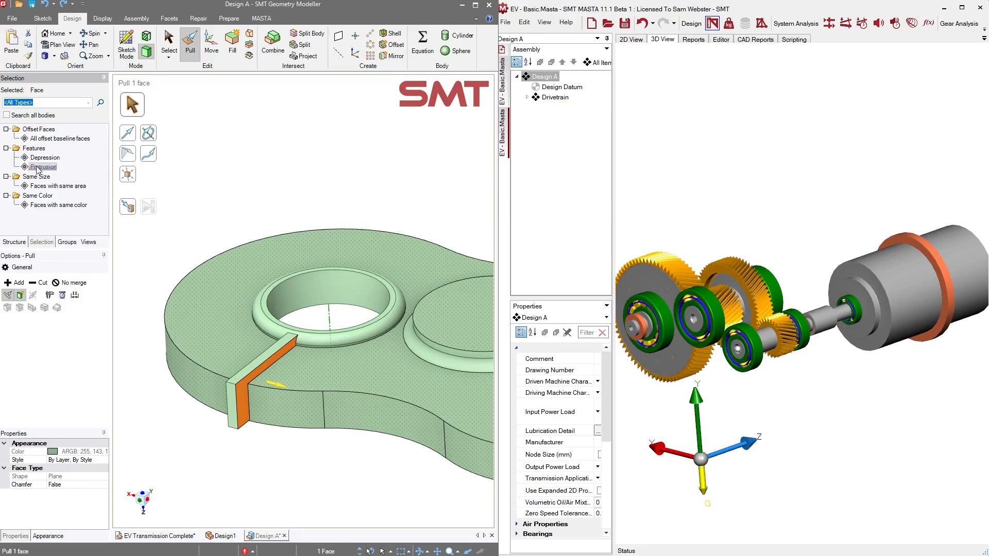
click(37, 167)
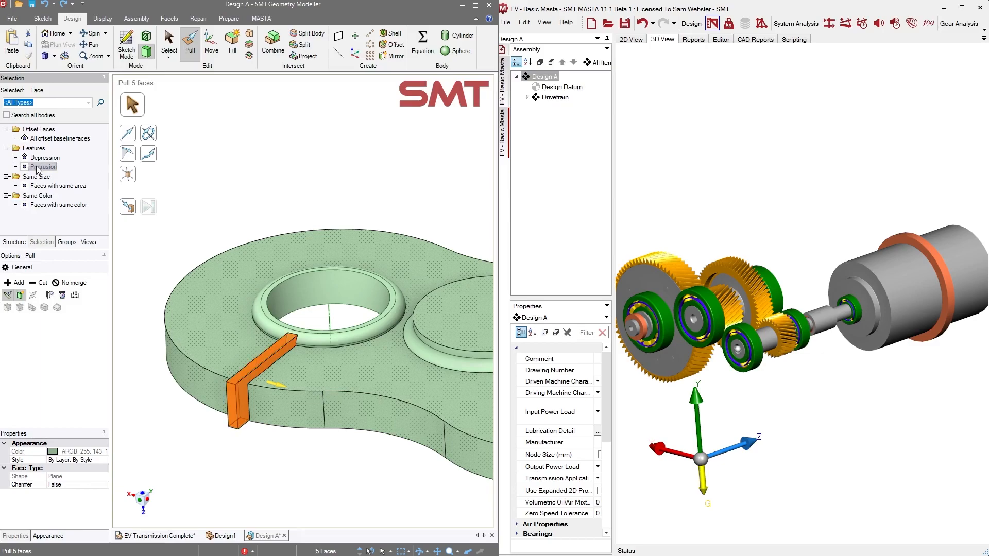
click(372, 45)
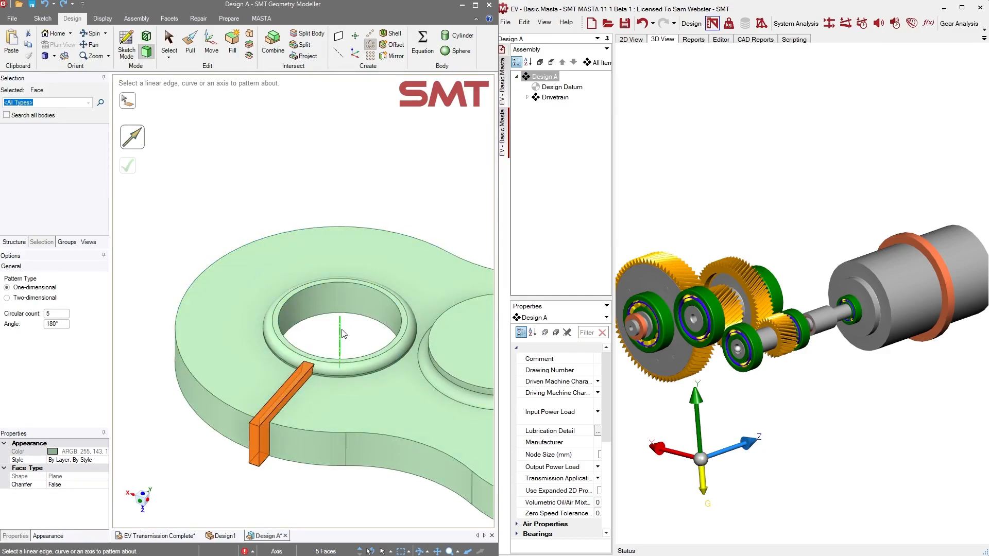
click(341, 334)
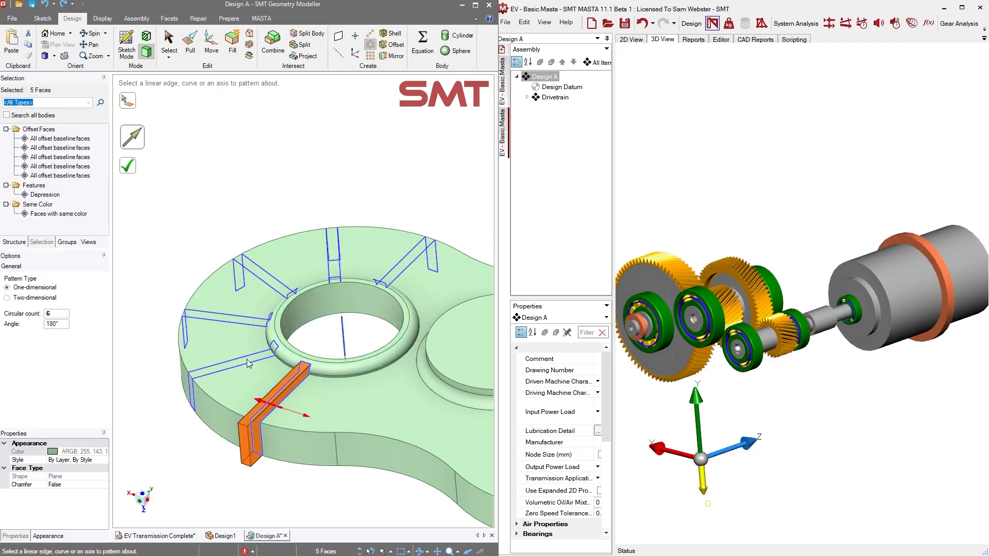
key(Return)
mouse_move(167, 380)
middle_down()
mouse_move(194, 411)
mouse_move(168, 399)
mouse_move(143, 461)
mouse_move(221, 305)
mouse_move(178, 381)
middle_up()
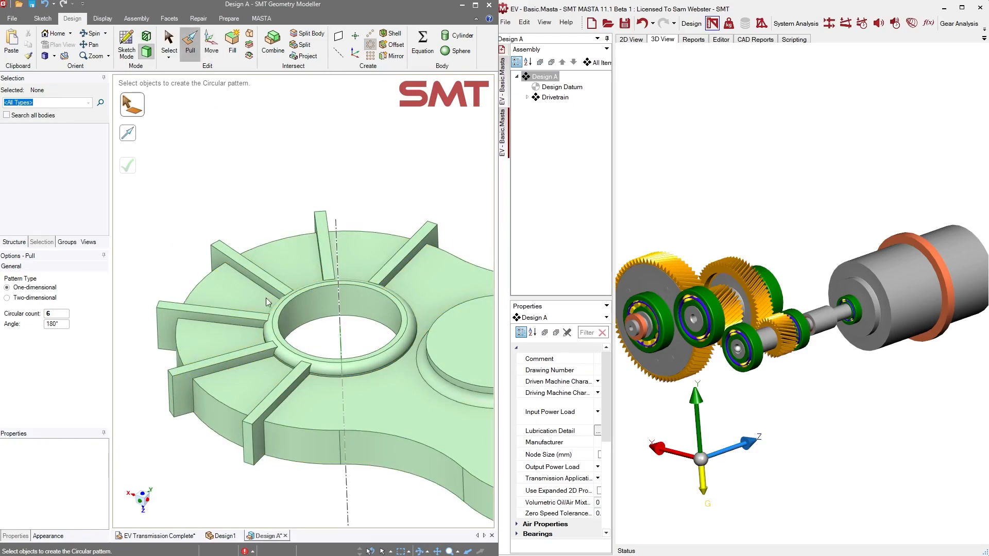
Fillet the base edges along one side of the six patterned ribs with a radius of about 4.56 mm
click(294, 397)
click(290, 397)
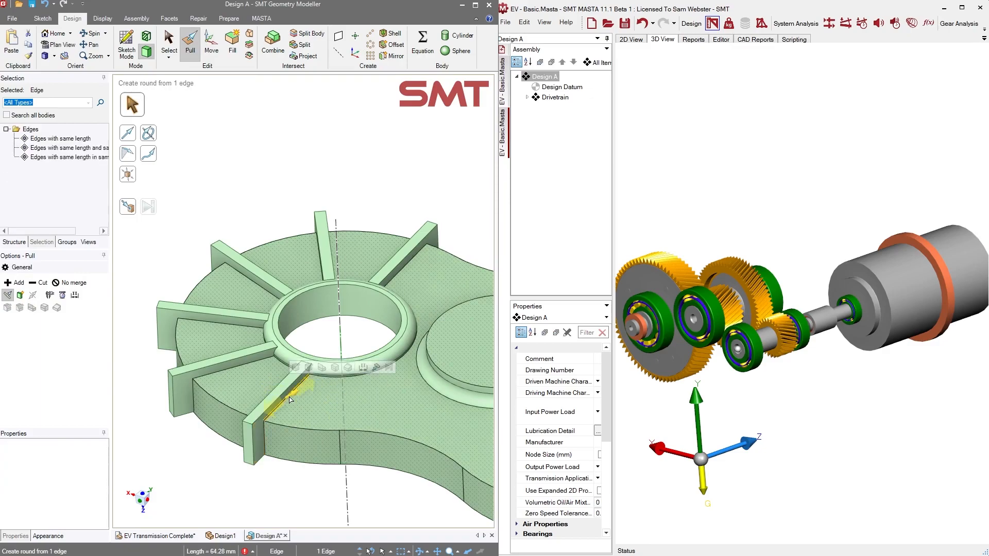
drag(301, 393, 302, 394)
middle_drag(301, 422, 347, 380)
middle_drag(253, 444, 214, 433)
scroll(238, 412, up, 3)
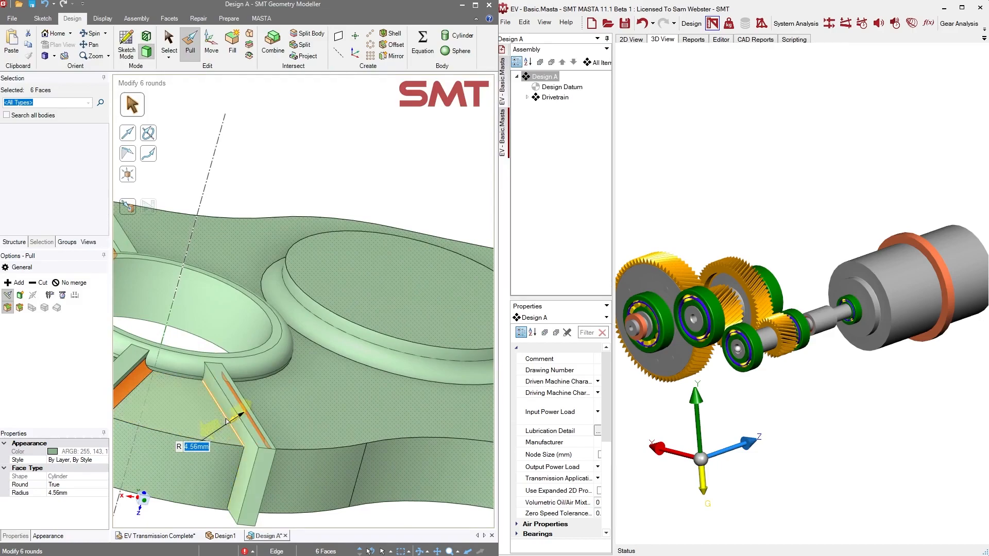
Fillet the base edges along the opposite side of the ribs with a radius of about 4.15 mm
click(219, 403)
drag(219, 403, 226, 407)
middle_drag(226, 407, 236, 376)
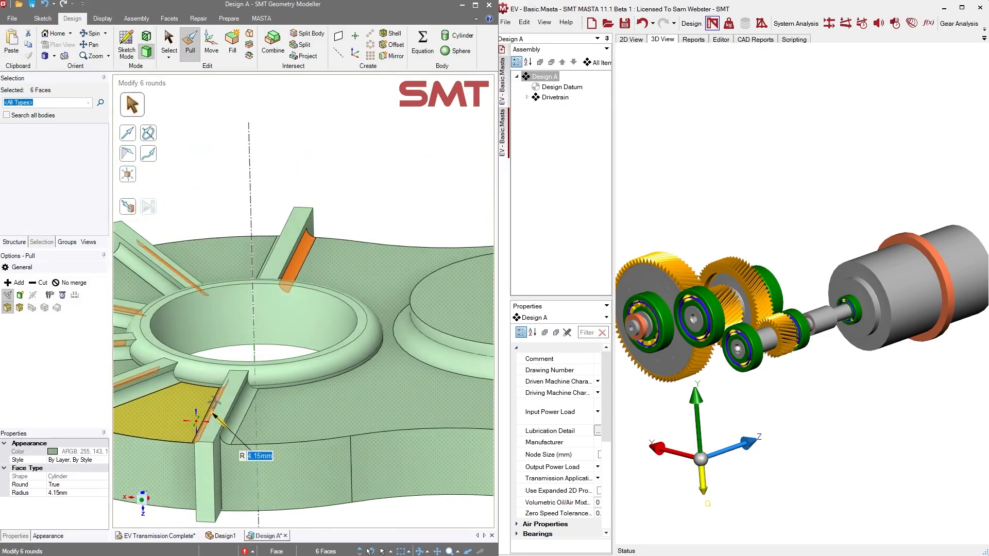
key(Escape)
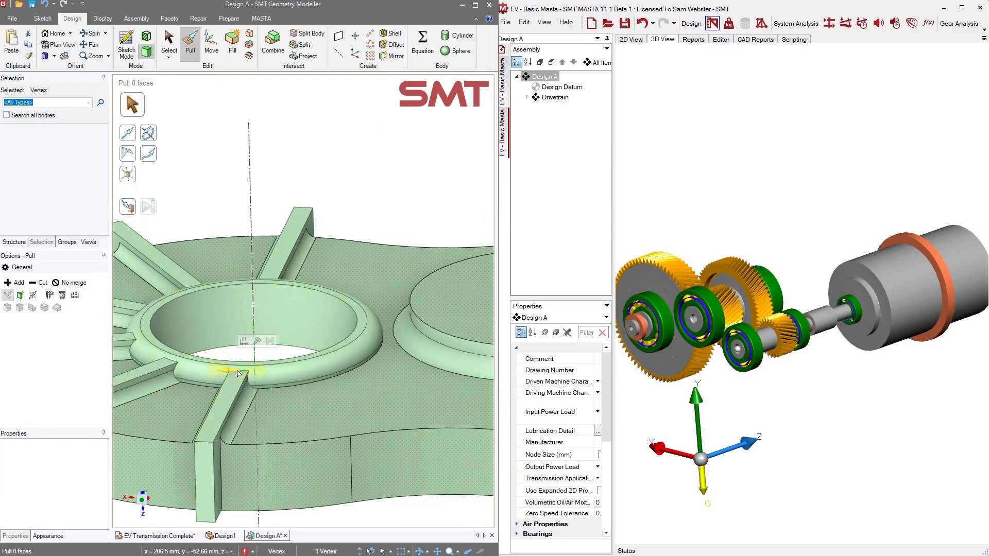
Round the top edges where the ribs meet the bearing ring with a radius of about 6.17 mm
scroll(241, 374, up, 5)
middle_drag(191, 479, 173, 477)
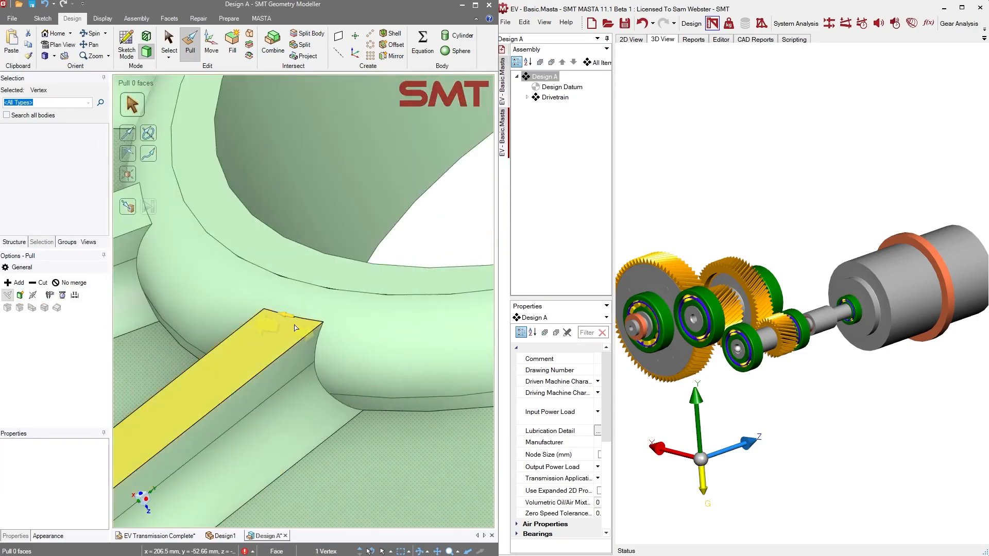
double_click(304, 319)
click(304, 321)
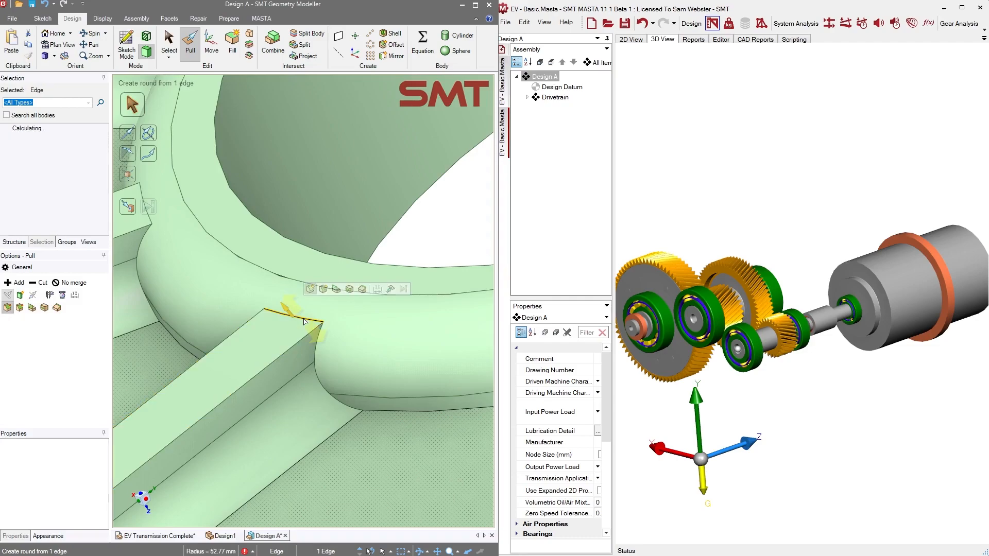
drag(302, 320, 315, 155)
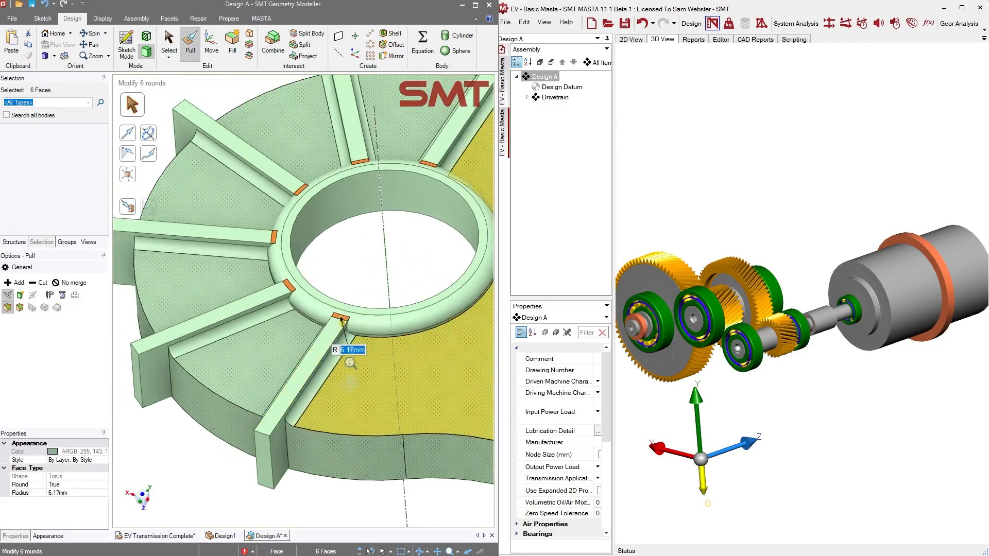
Pull the ribs' outer end faces in by about 10.33 mm so they protrude less from the side wall
scroll(351, 363, down, 5)
middle_drag(351, 364, 298, 368)
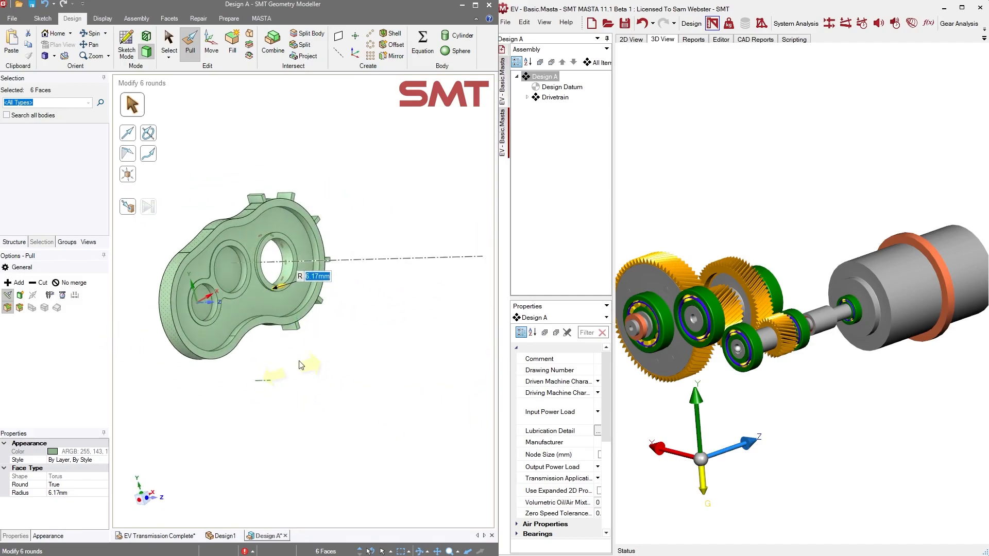
middle_drag(297, 245, 278, 268)
scroll(257, 237, up, 5)
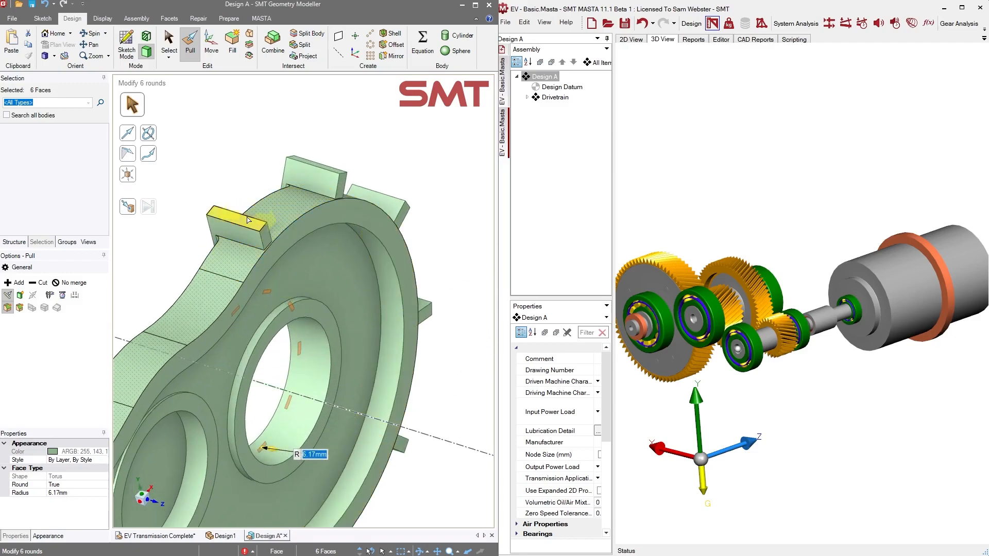
click(247, 224)
middle_drag(247, 224, 316, 278)
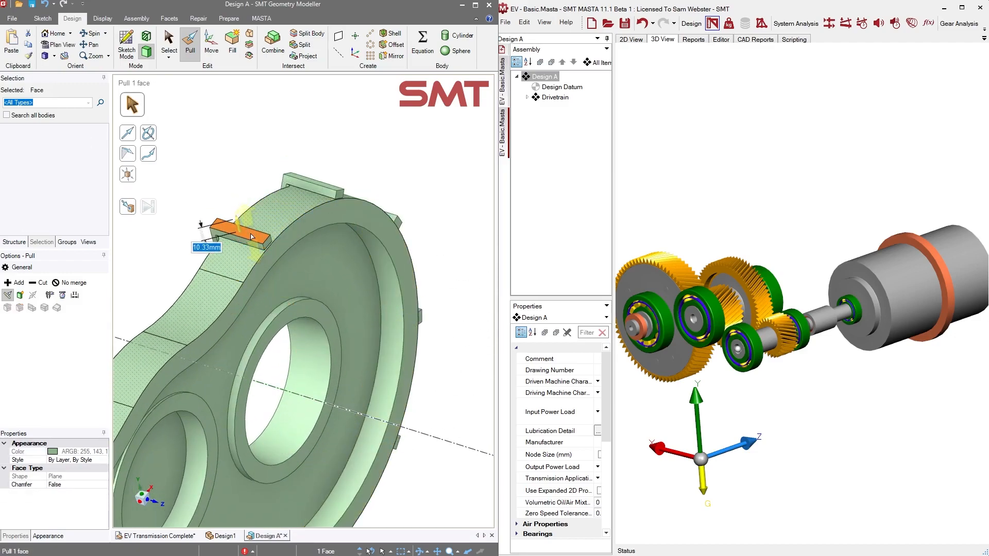
scroll(316, 279, down, 5)
key(Escape)
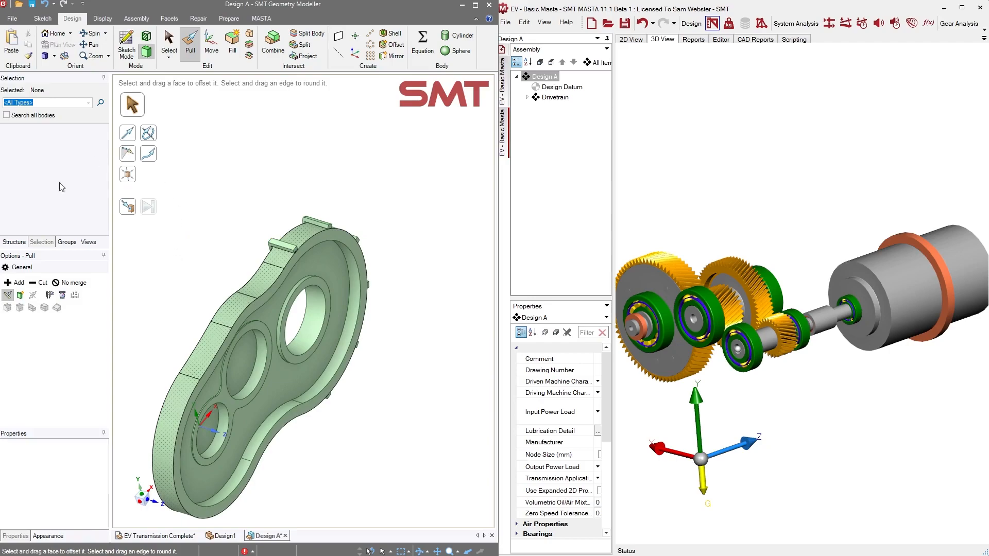
Delete the leftover Surface body from the design structure
click(14, 242)
click(42, 107)
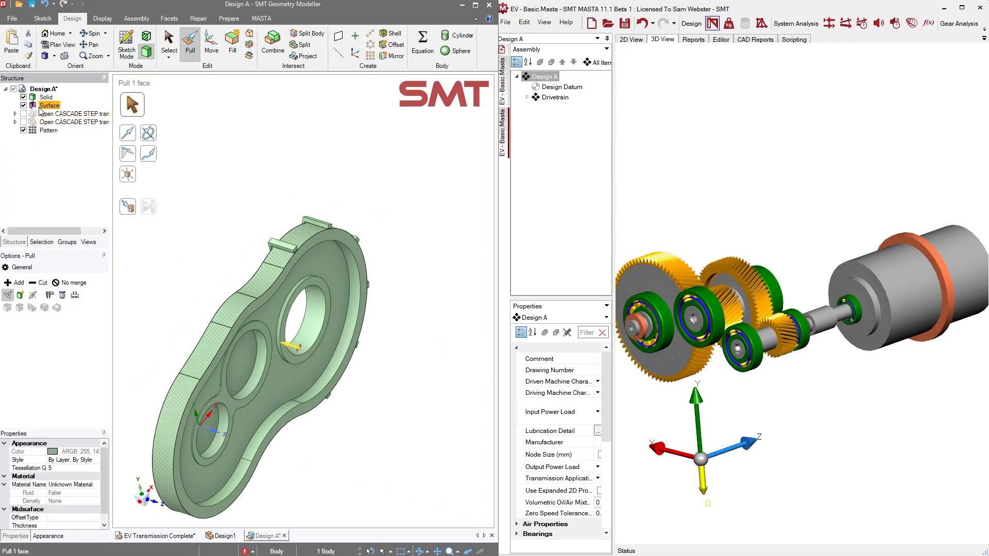
key(Delete)
Select the Solid housing body and show both imported Open CASCADE STEP assemblies around it
click(43, 99)
middle_drag(177, 226, 330, 195)
click(261, 18)
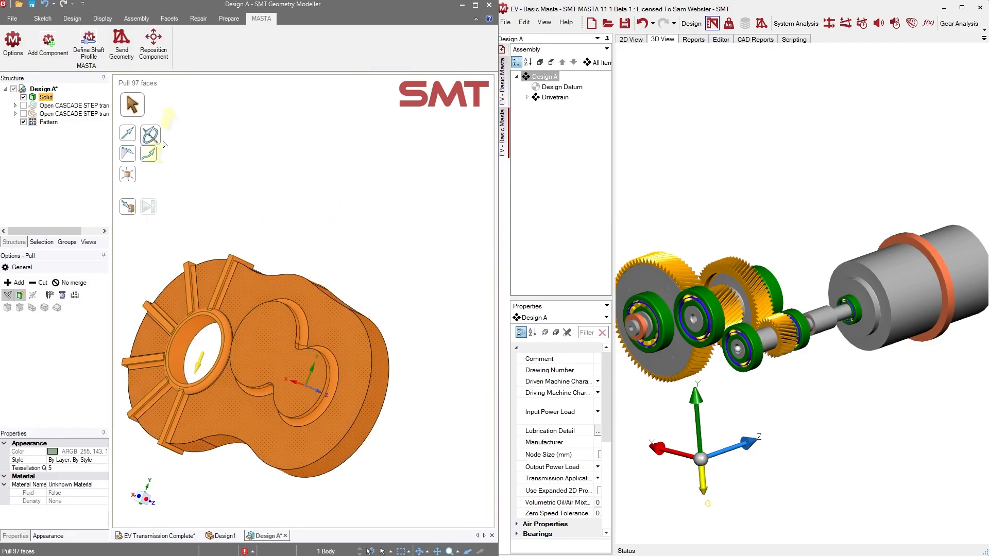
click(24, 106)
click(23, 114)
middle_drag(314, 243, 194, 246)
middle_drag(293, 335, 309, 411)
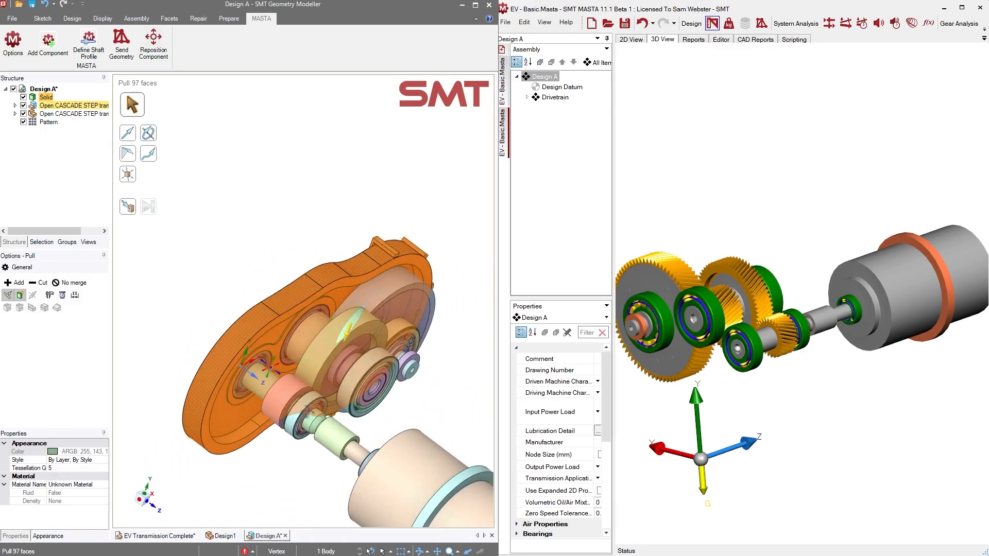
Send the housing geometry to MASTA as a new FE part and open it in the FE part setup
click(122, 48)
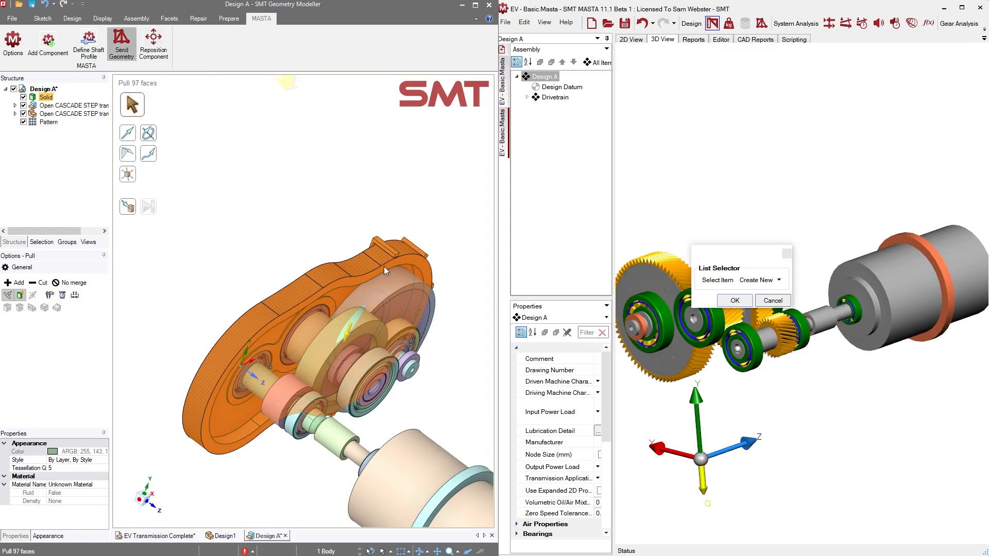
click(734, 301)
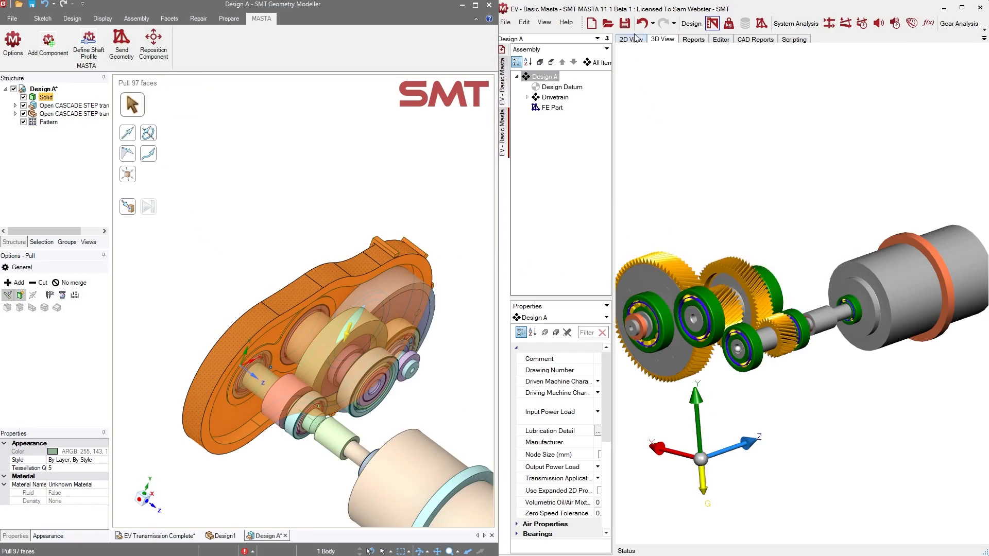
click(761, 23)
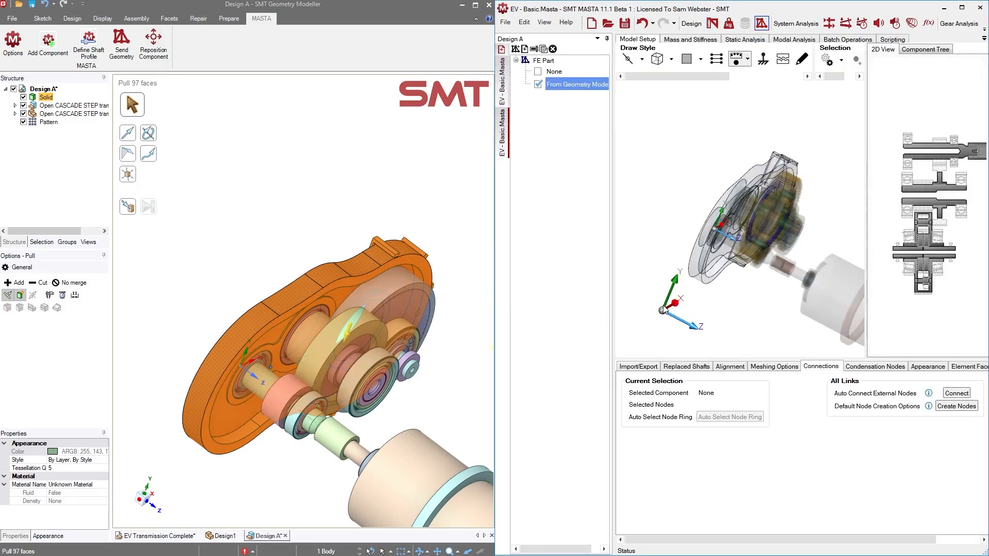
Set the element size to 15 mm in the FE part's meshing options
middle_drag(664, 310, 695, 217)
middle_drag(833, 220, 682, 306)
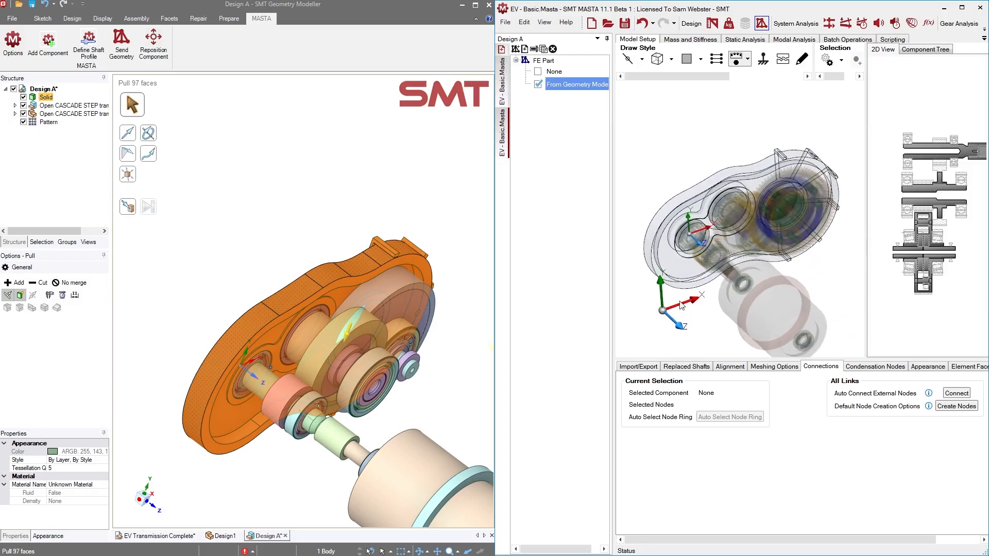
click(775, 367)
drag(740, 542, 831, 539)
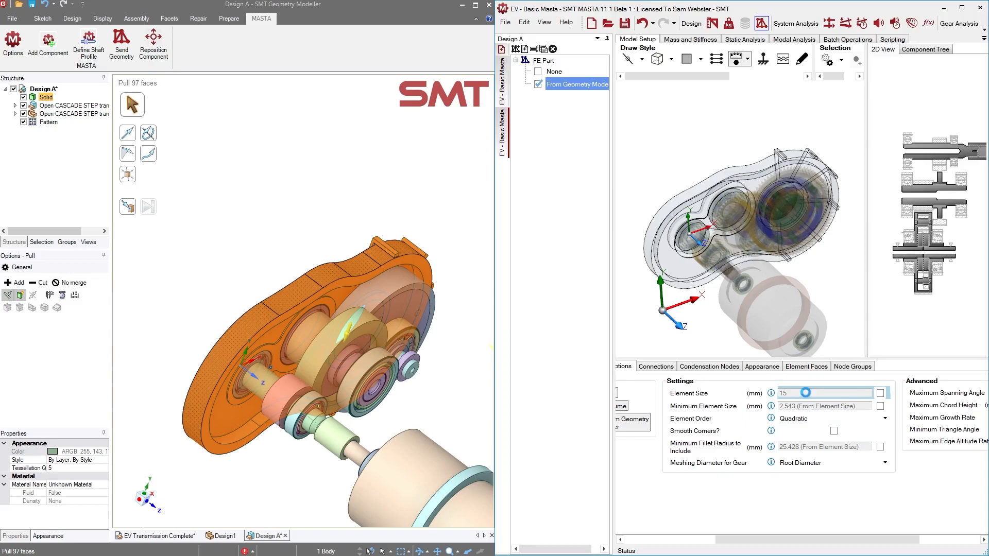
Lower the maximum growth rate in the advanced meshing settings and generate the housing's volume mesh
drag(738, 542, 914, 538)
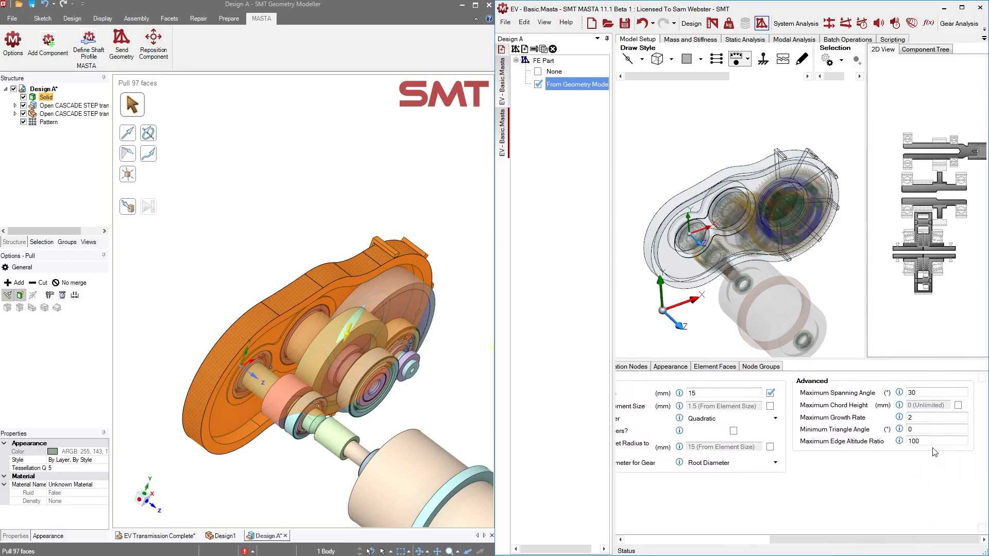
click(921, 418)
text(1.)
click(845, 487)
drag(784, 542, 690, 541)
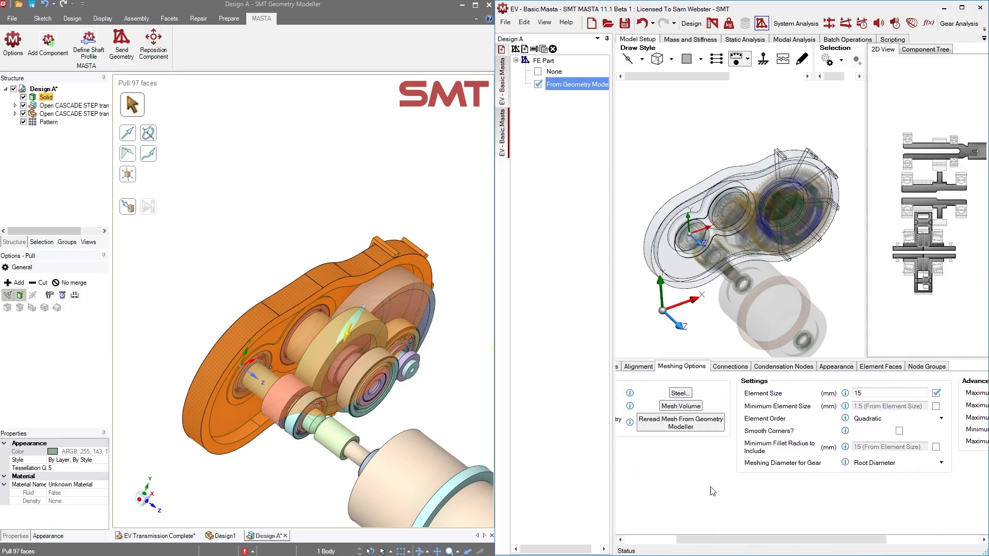
click(681, 407)
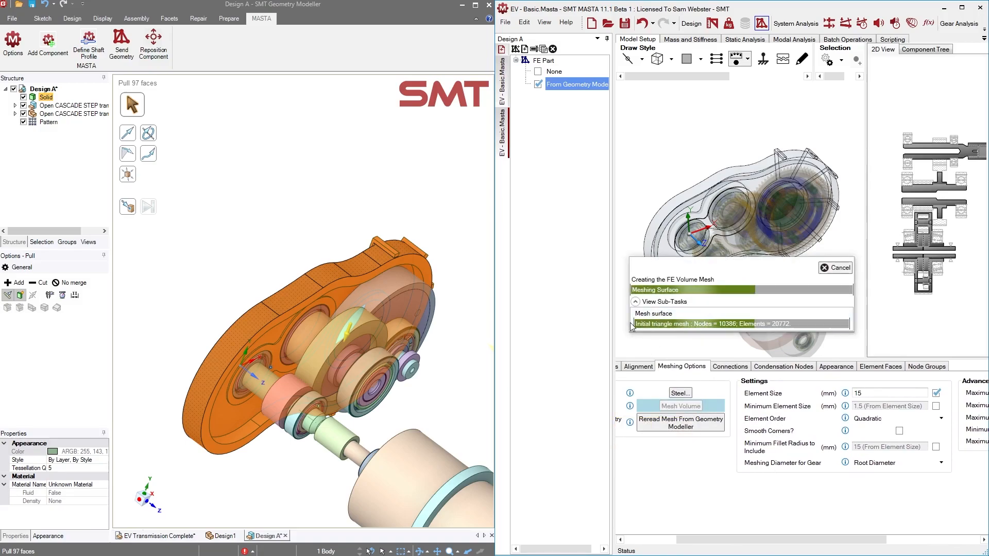
Mark the geometry-based FE part as a housing in its import/export settings
click(731, 367)
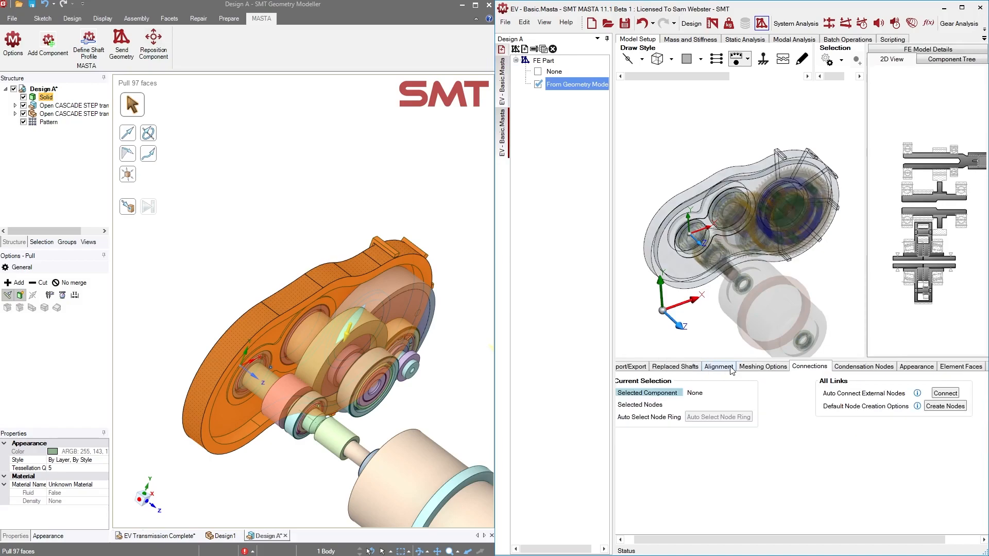
click(744, 369)
click(663, 368)
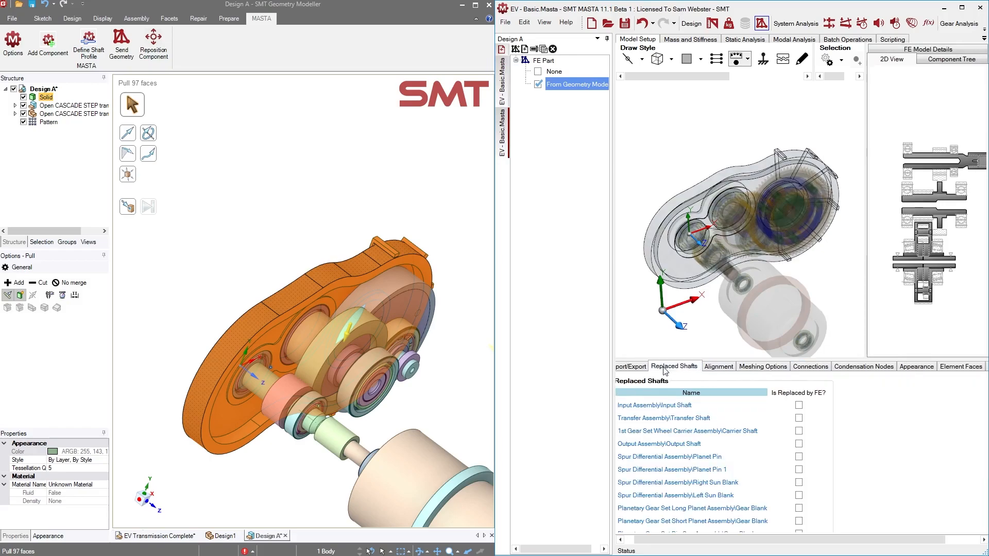
click(635, 368)
click(727, 404)
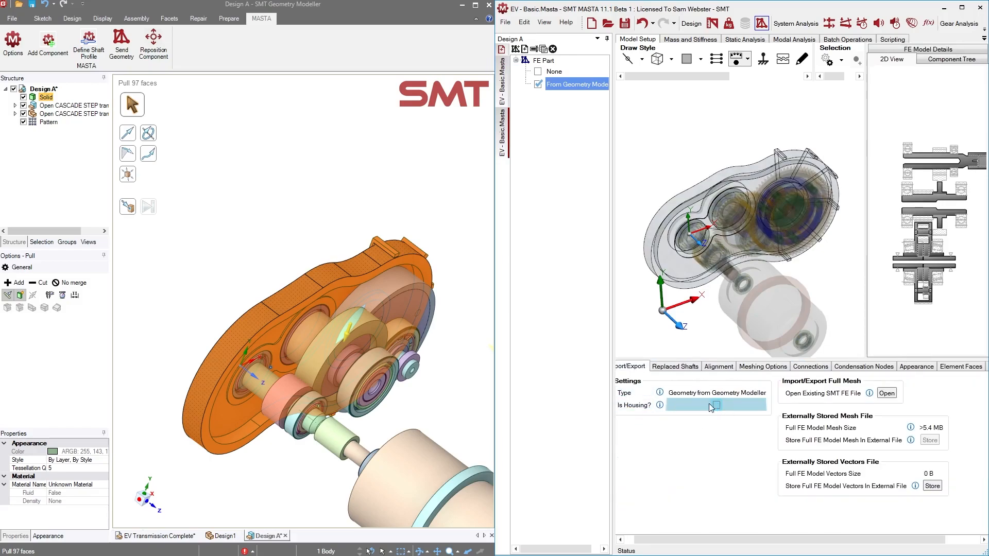
Review the FE part's connection list and examine where the bearings sit in the housing model
click(752, 370)
click(736, 367)
click(753, 367)
drag(701, 537, 788, 537)
middle_drag(826, 270, 711, 289)
scroll(807, 273, up, 5)
middle_drag(804, 275, 720, 263)
scroll(747, 265, down, 5)
scroll(720, 262, up, 3)
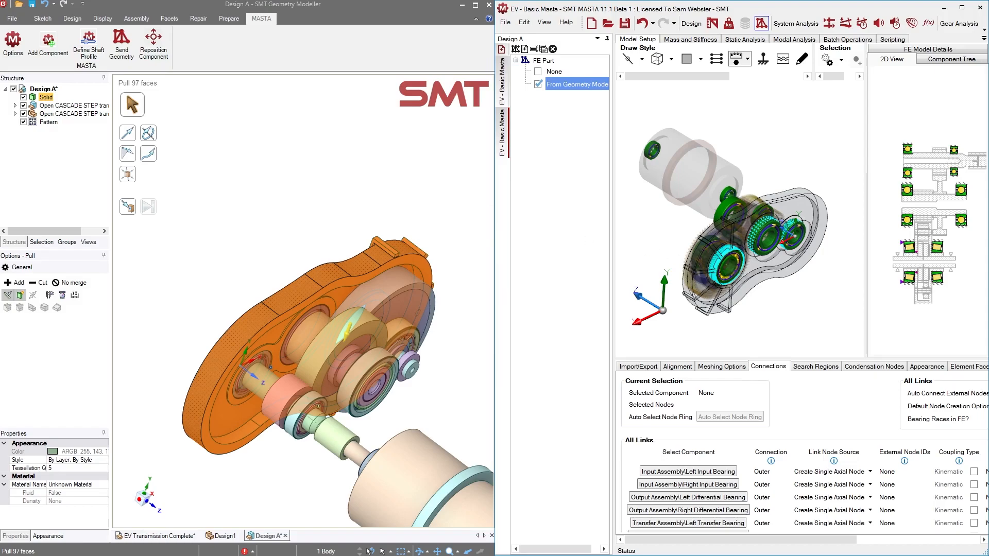
Switch to SMT Geometry Modeller, enlarge its window, deselect the housing body and bring up the design tools
middle_drag(218, 329, 466, 389)
middle_drag(298, 265, 419, 226)
click(475, 5)
click(376, 201)
middle_drag(417, 303, 402, 350)
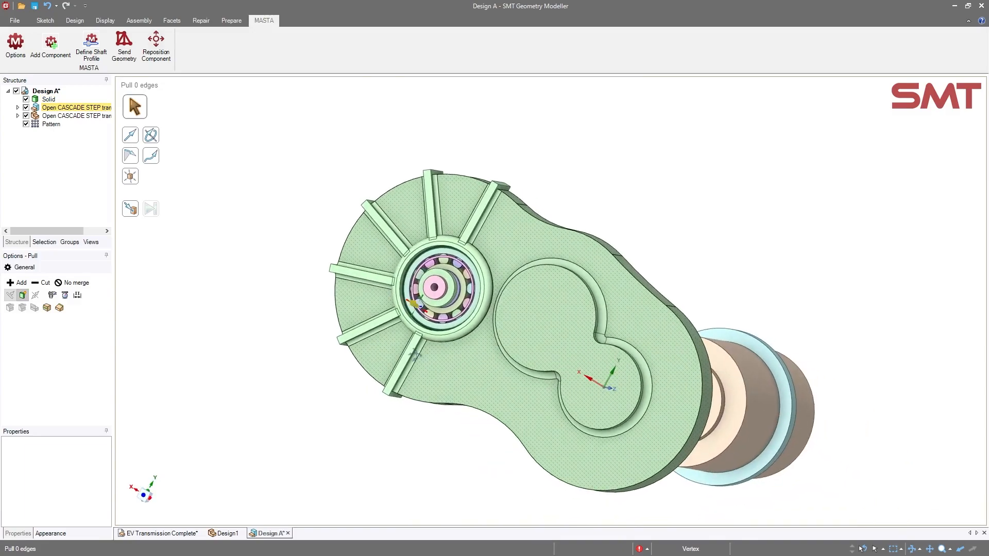
click(73, 20)
middle_drag(290, 287, 263, 276)
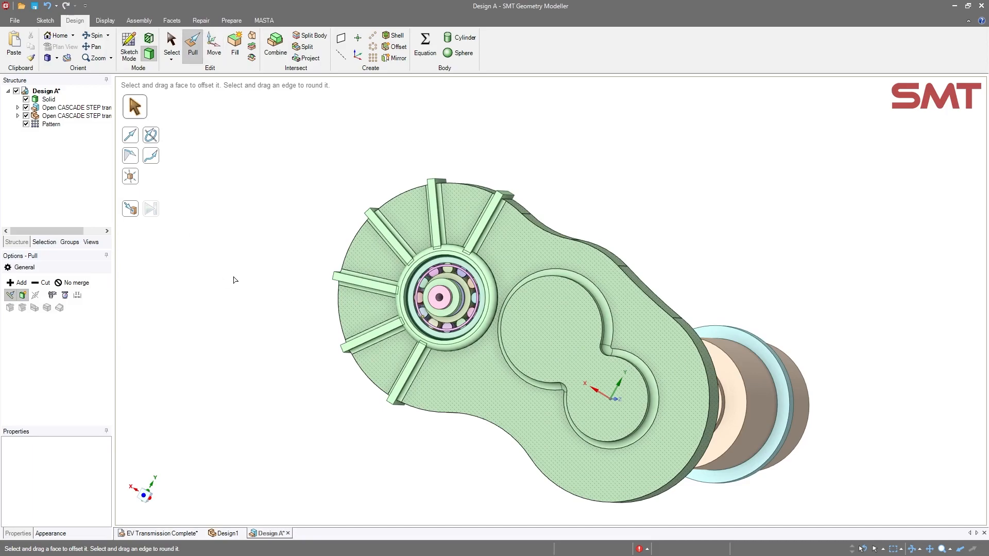
Try to move the raised double-circle boss across the housing's outer face after selecting it as a protrusion
click(214, 44)
middle_drag(210, 247, 205, 175)
middle_drag(228, 209, 235, 253)
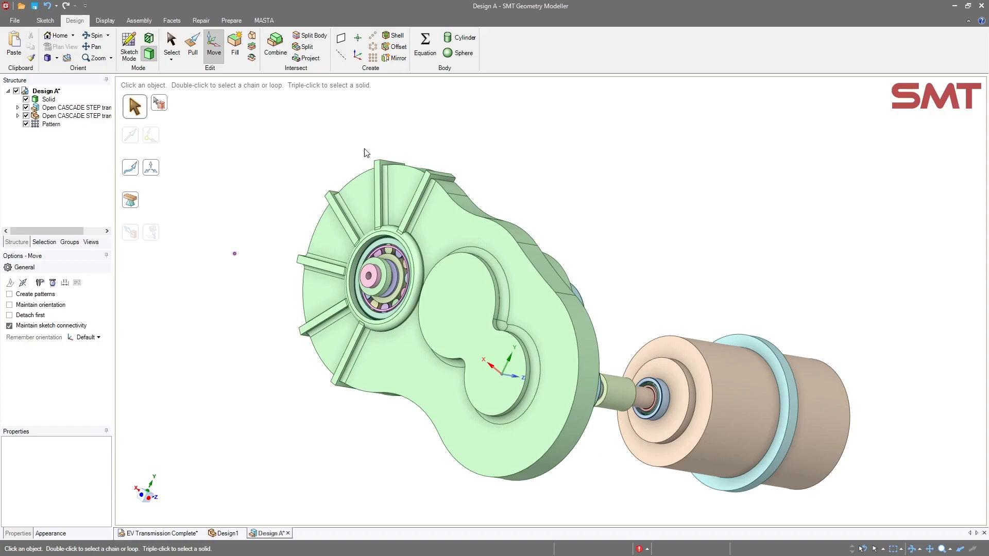
middle_drag(355, 355, 331, 407)
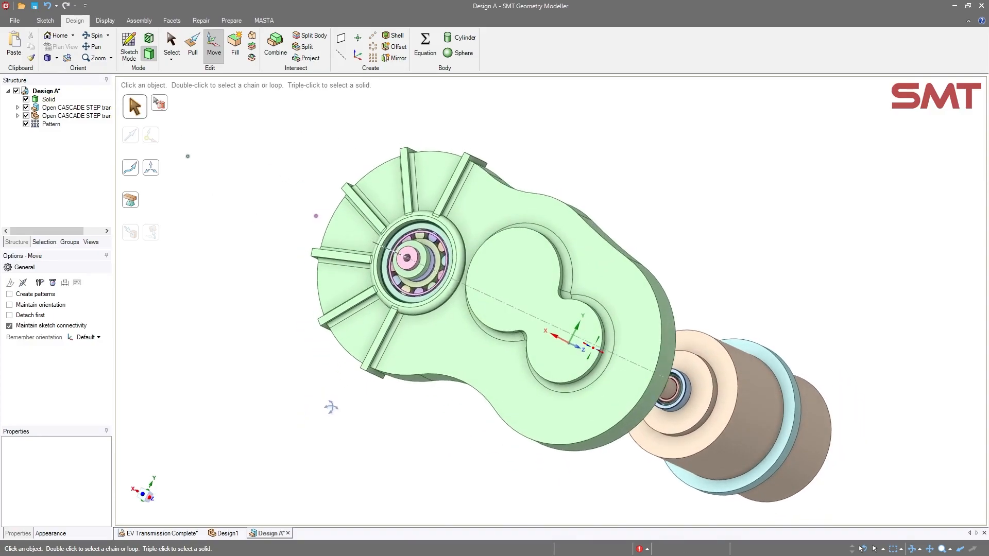
scroll(375, 400, up, 8)
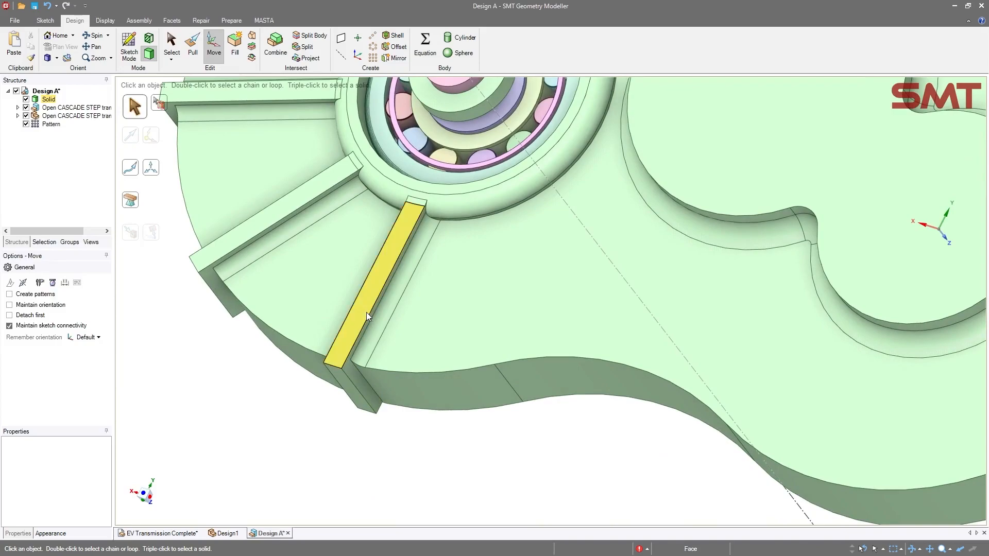
click(366, 312)
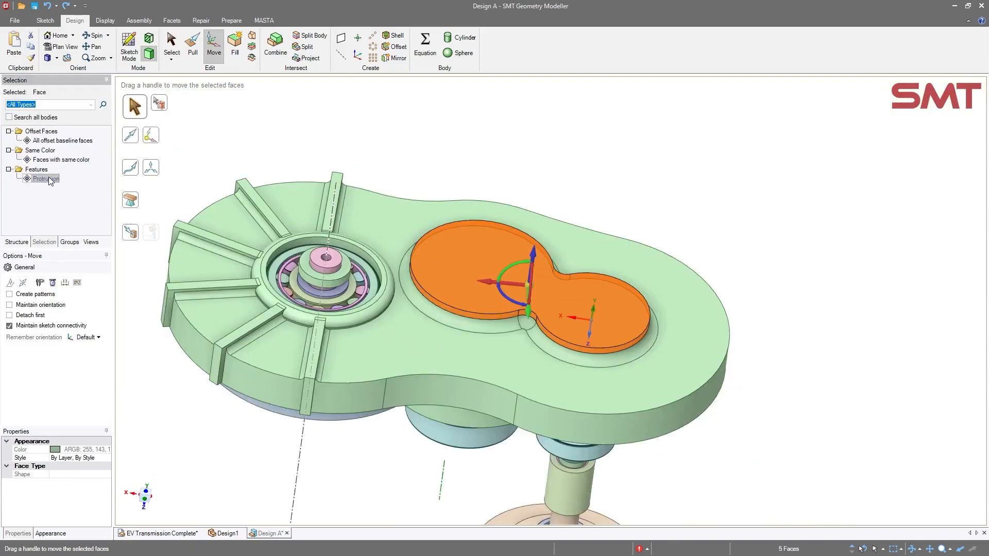
click(46, 178)
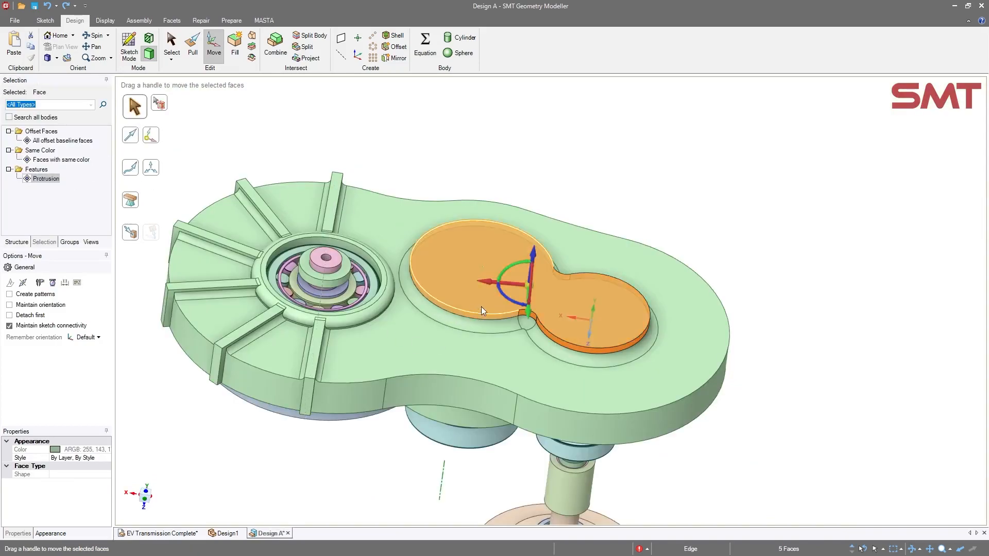
drag(467, 283, 544, 372)
middle_drag(543, 373, 525, 382)
drag(540, 335, 554, 308)
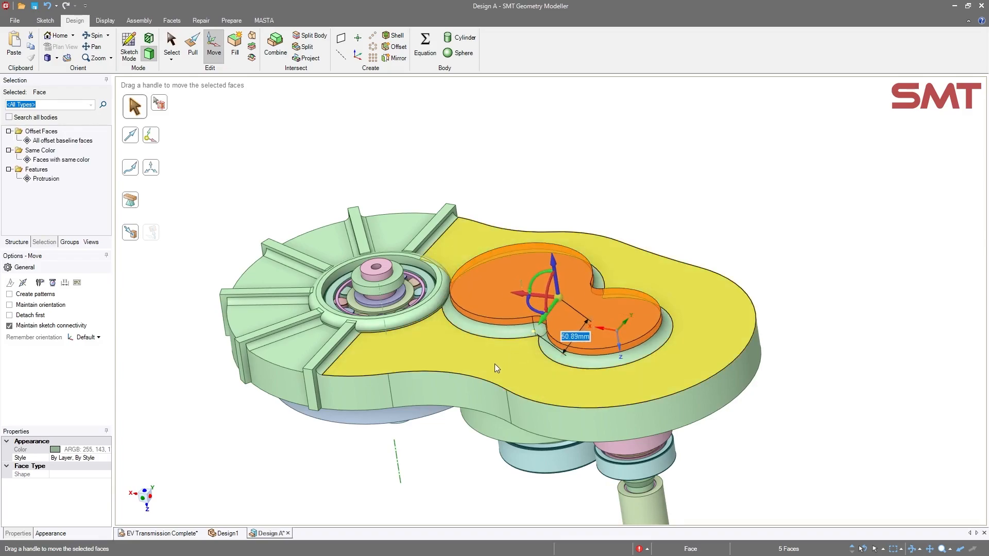
Undo the trial moves of the housing's raised double-circle boss
key(ctrl+z)
key(ctrl+z)
key(ctrl+z)
key(ctrl+z)
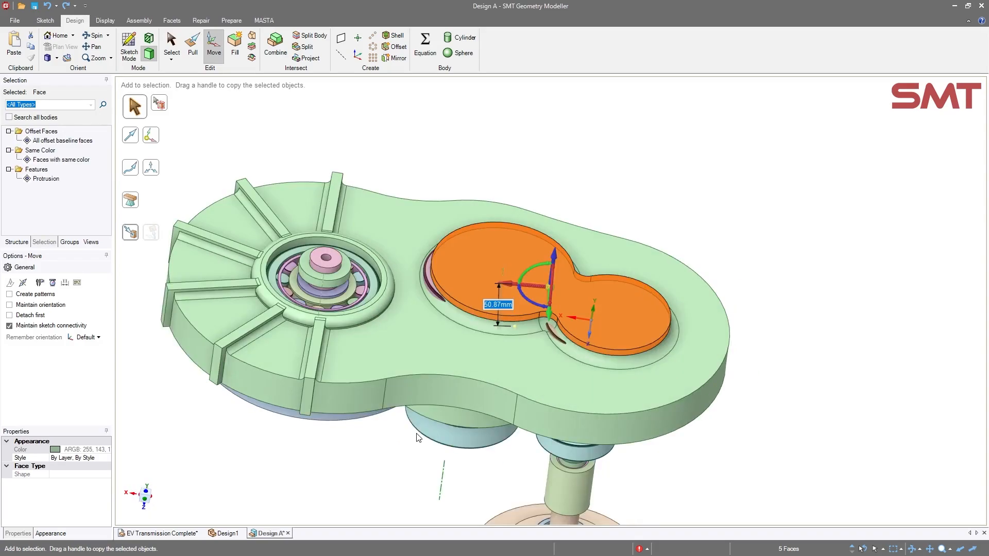
key(ctrl+z)
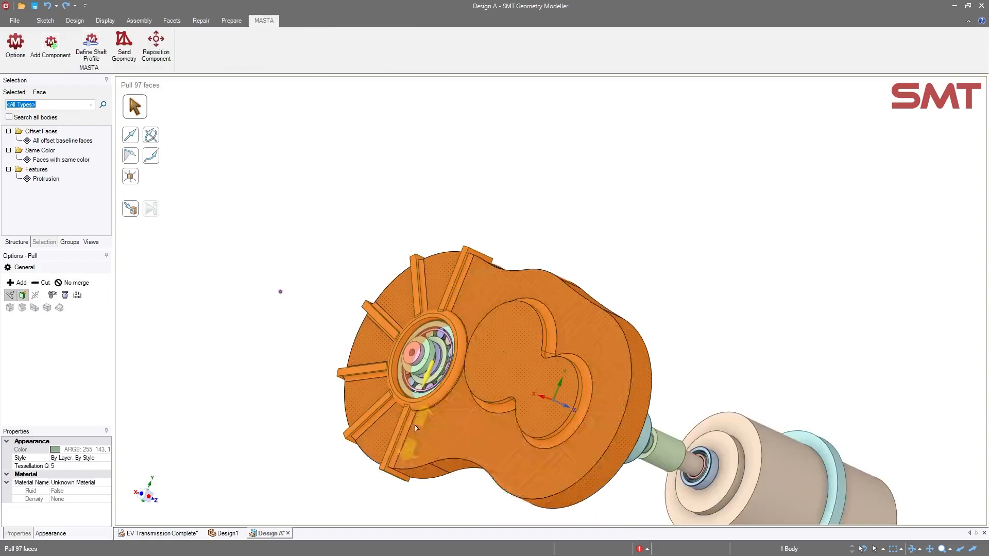
key(ctrl+z)
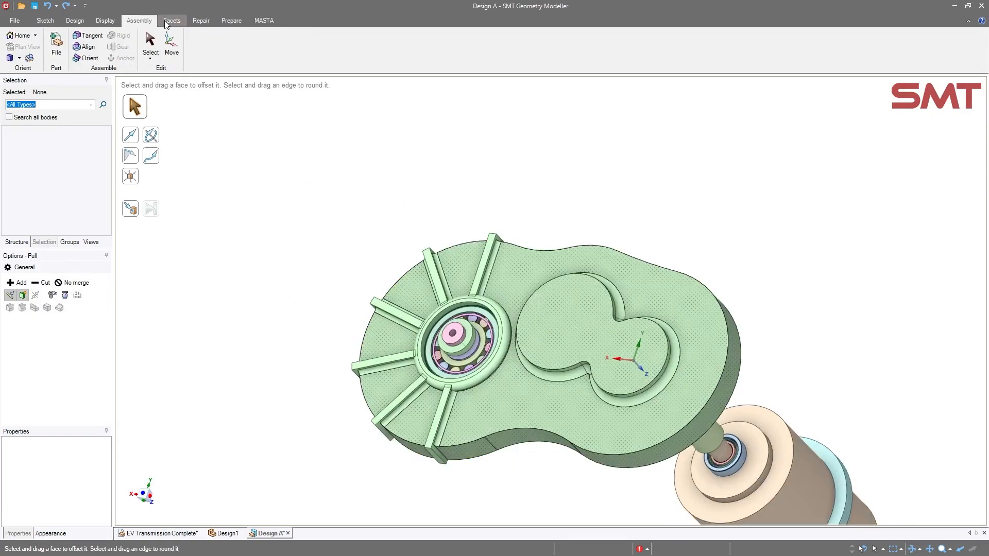
mouse_move(316, 210)
middle_down()
mouse_move(283, 209)
mouse_move(187, 168)
mouse_move(265, 187)
mouse_move(282, 211)
middle_up()
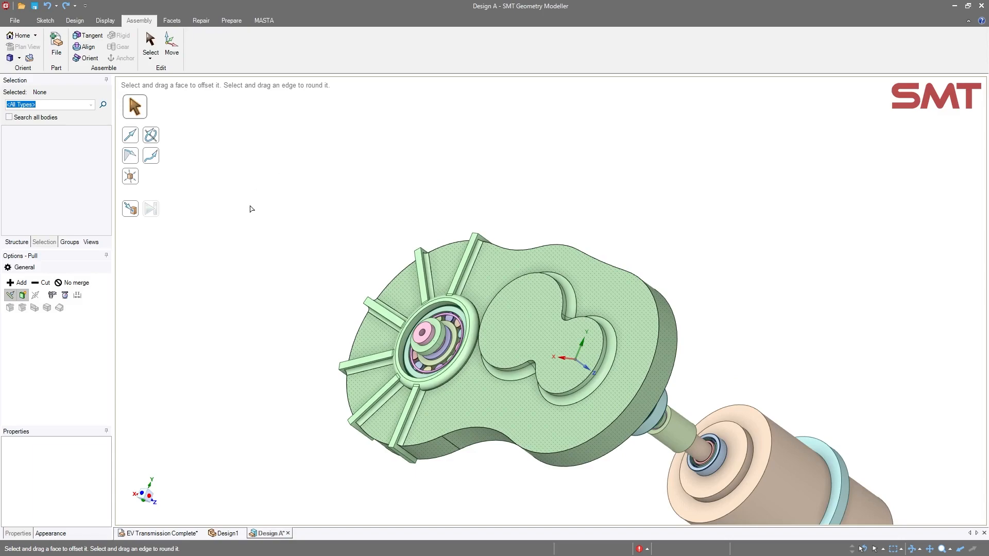
middle_drag(247, 193, 156, 194)
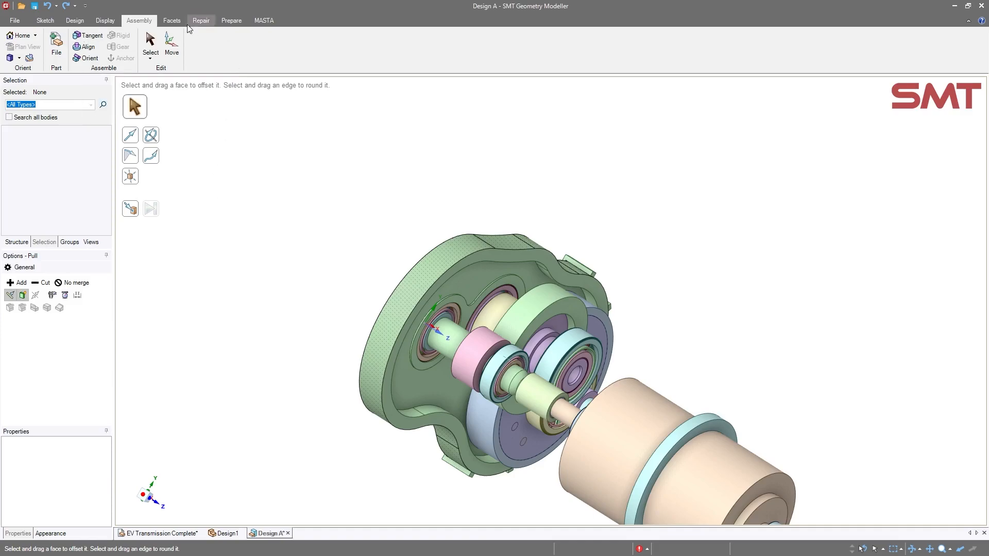
click(171, 22)
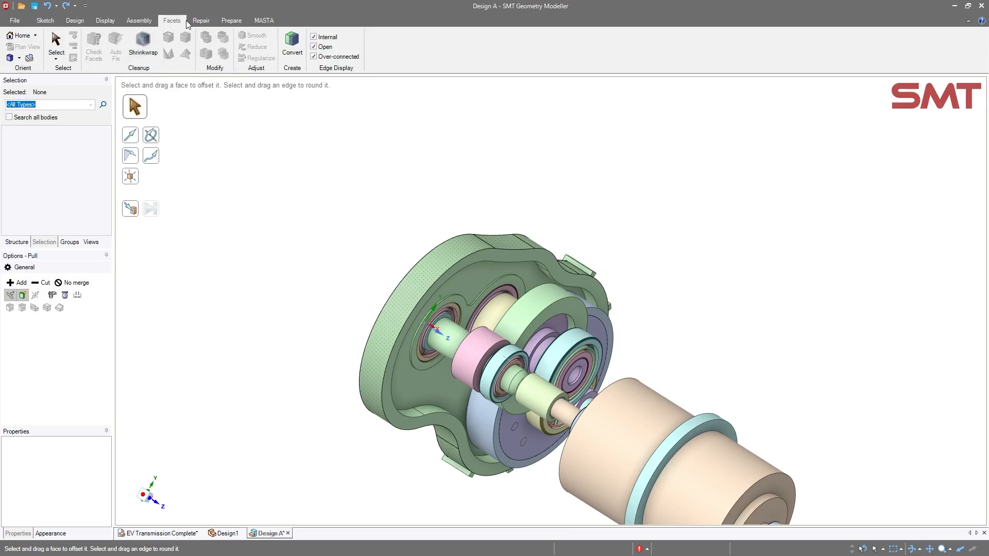
click(200, 21)
click(232, 21)
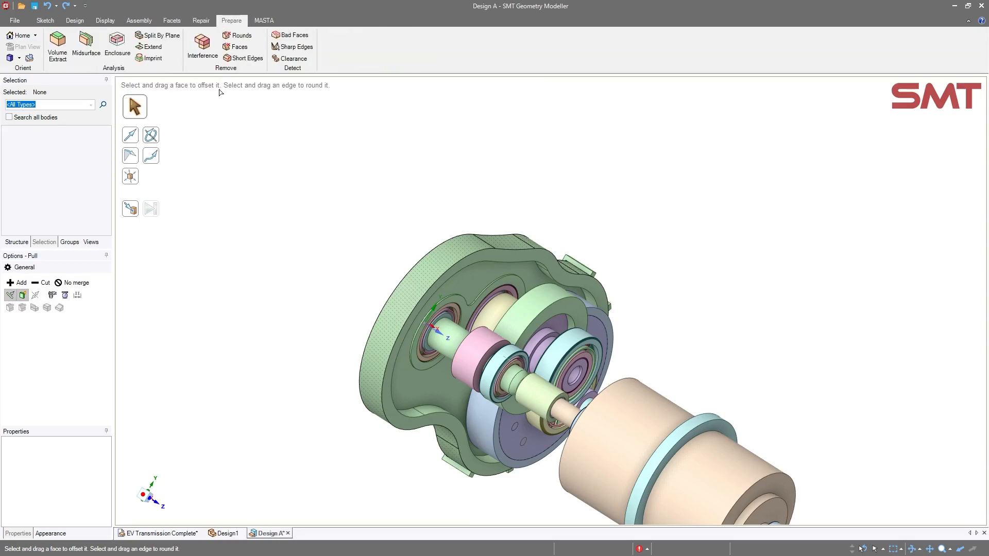
middle_drag(237, 202, 346, 228)
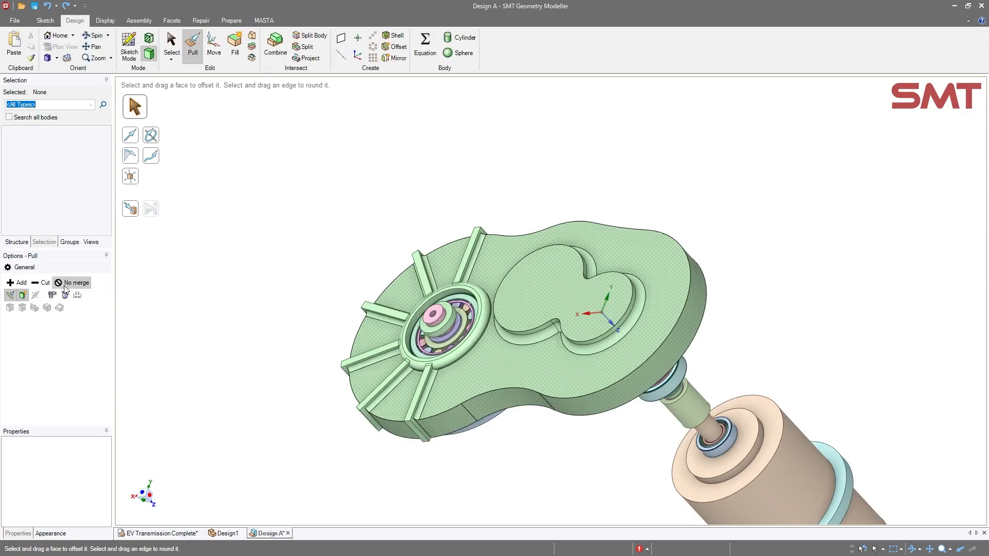
click(53, 295)
middle_drag(230, 342, 267, 321)
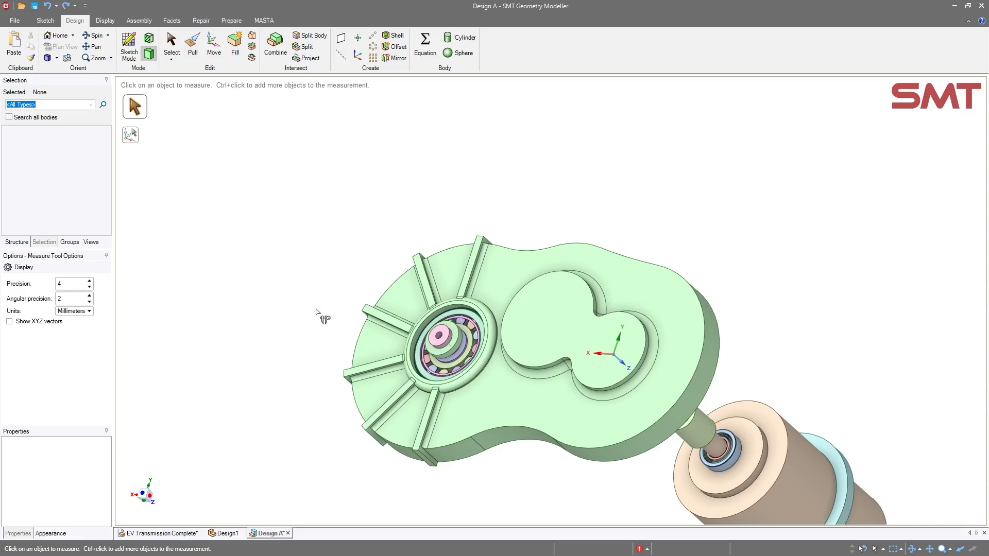
ctrl+middle_drag(304, 323, 288, 242)
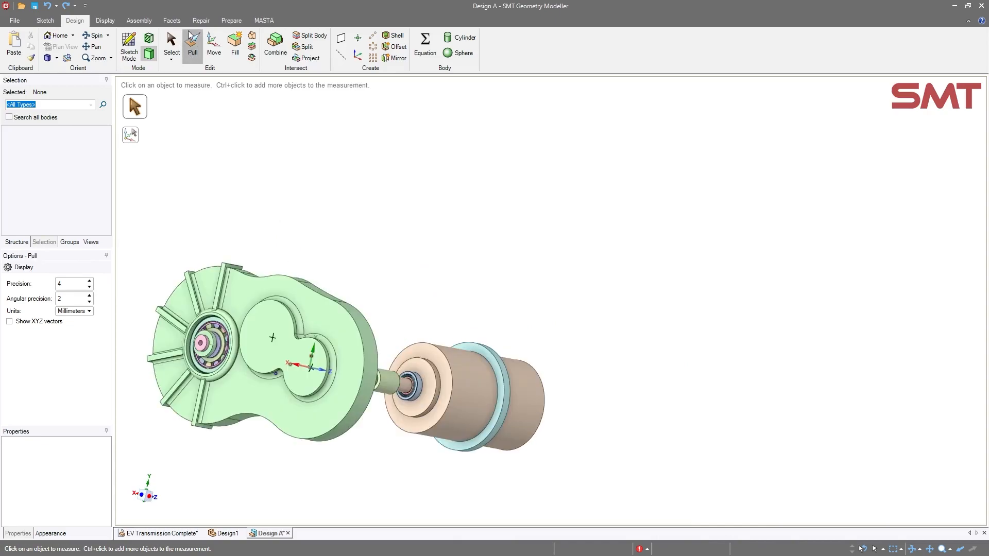
click(191, 52)
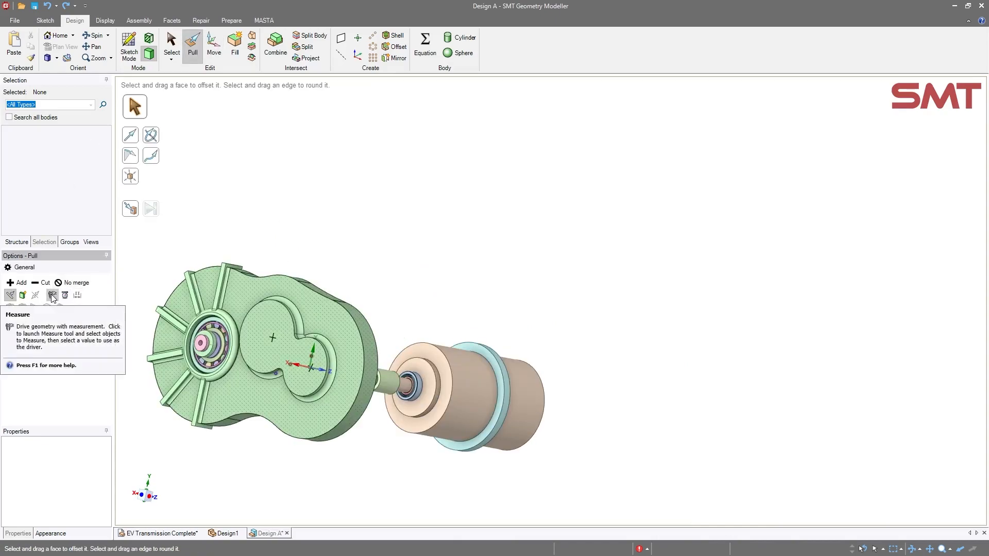
Measure the housing's large flat outer face and add a face of the motor to the measurement
click(53, 295)
middle_drag(278, 245, 287, 260)
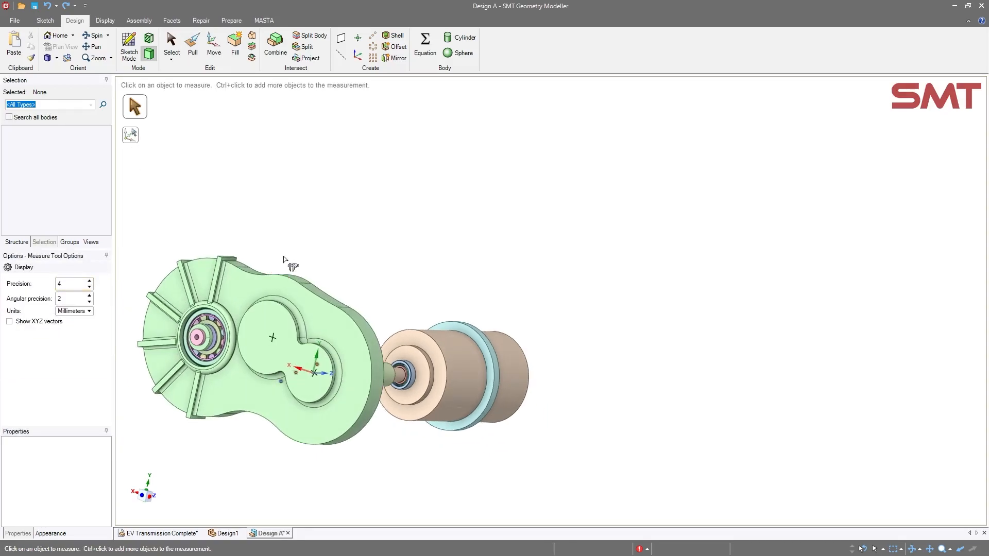
click(334, 336)
middle_drag(334, 336, 541, 361)
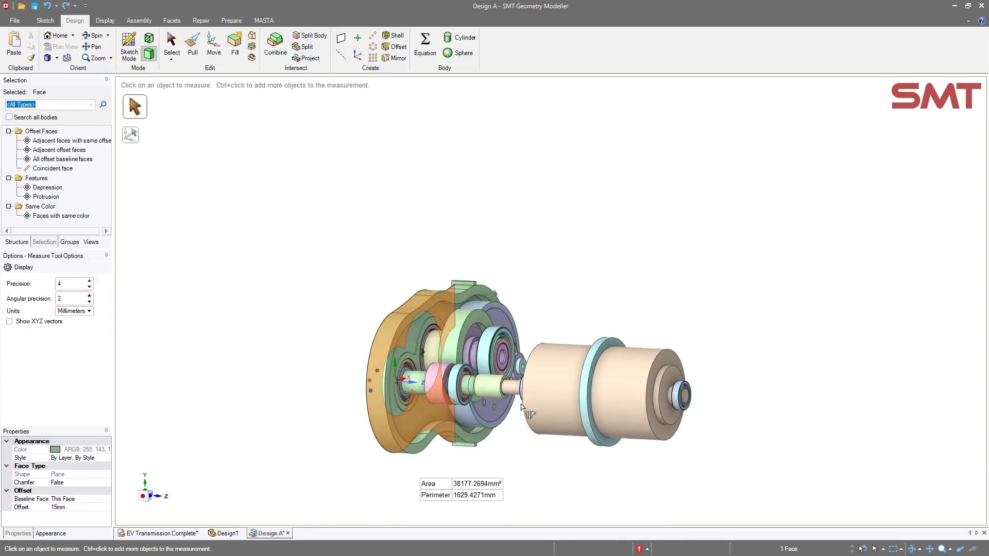
ctrl+click(666, 366)
middle_drag(486, 447, 546, 344)
Measure the surface area and overall dimensions of the whole motor body, then clear the selection
click(387, 419)
click(472, 389)
scroll(498, 423, up, 5)
triple_click(688, 292)
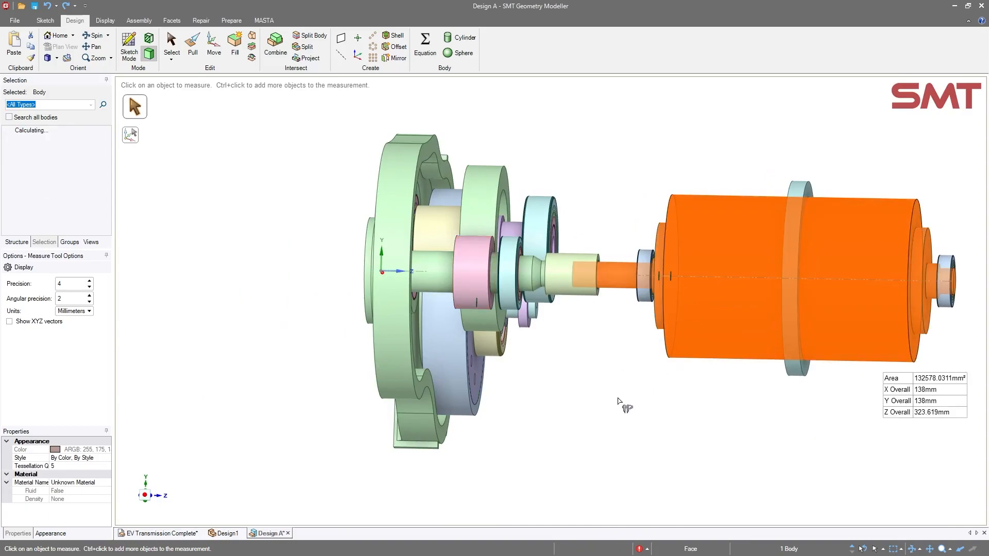
click(592, 413)
Measure the area and perimeter of the flat face on the housing's raised double-circle boss
middle_drag(591, 413, 560, 441)
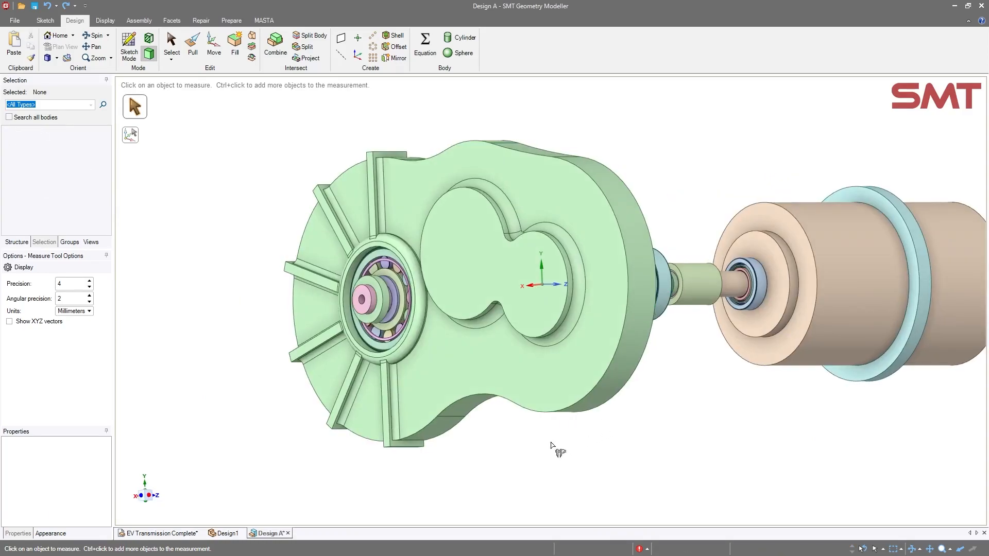
click(546, 327)
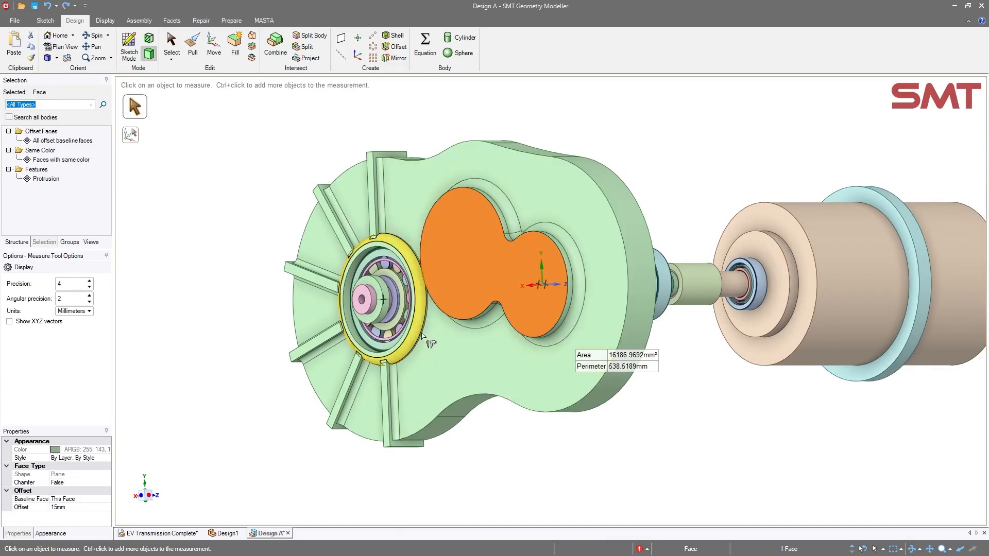
middle_drag(420, 335, 526, 145)
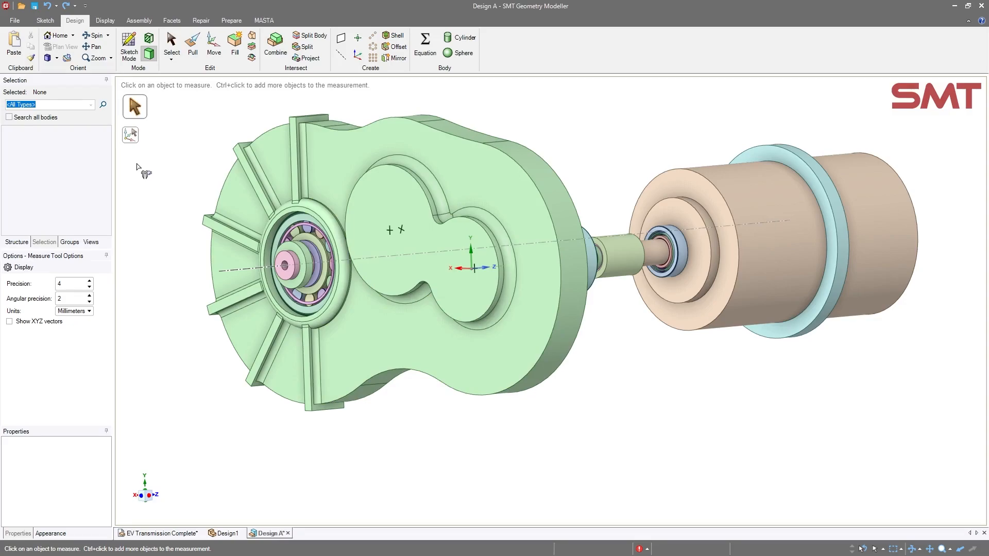
middle_drag(156, 178, 185, 191)
mouse_move(706, 419)
middle_down()
mouse_move(668, 420)
mouse_move(689, 416)
middle_up()
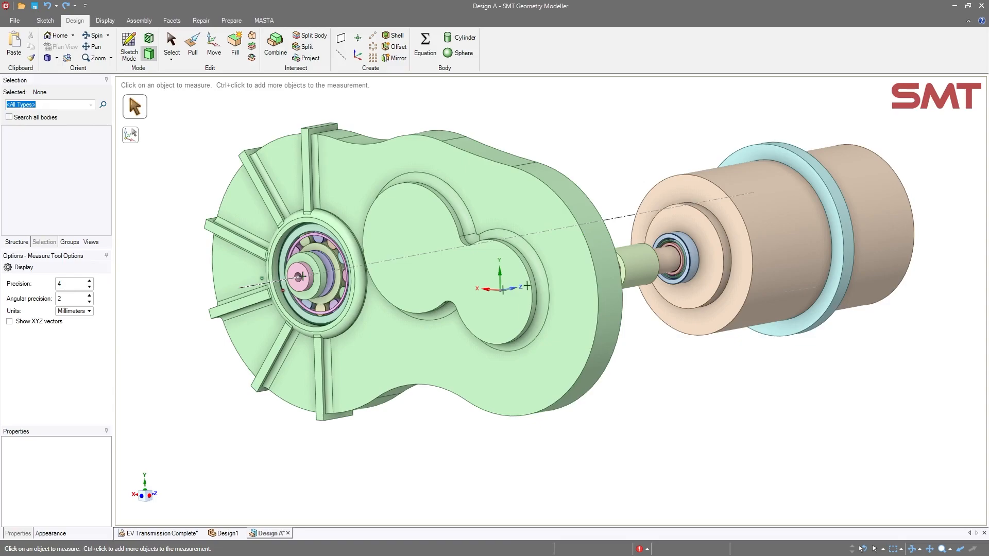
Examine the housing, gear train and motor from the outer and inner sides, and leave the measuring tool
middle_drag(527, 286, 427, 455)
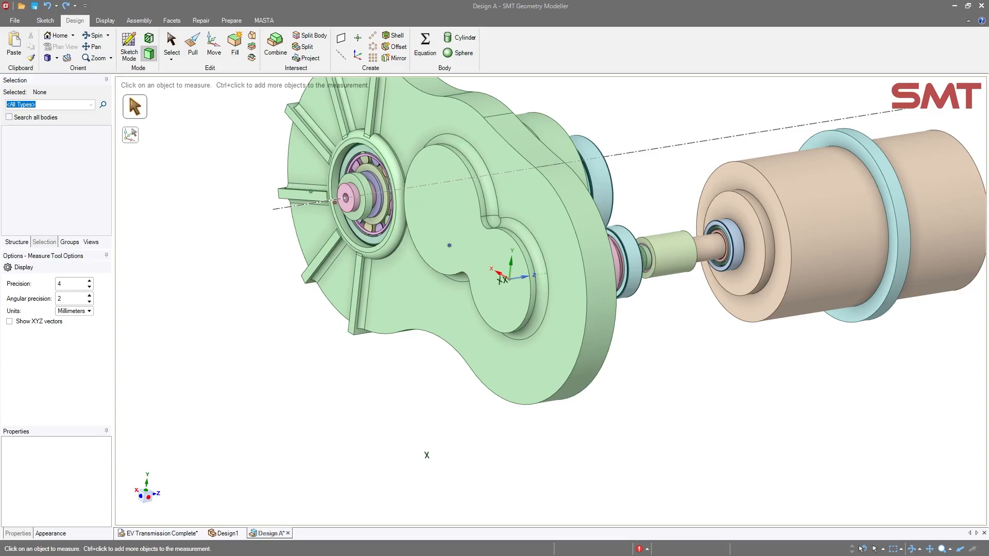
middle_drag(427, 455, 560, 415)
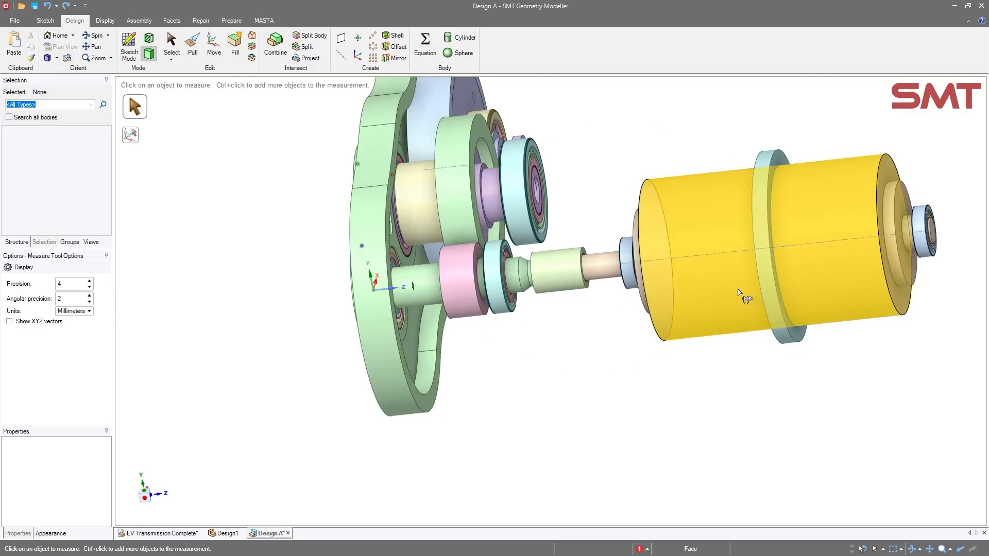
middle_drag(720, 291, 644, 344)
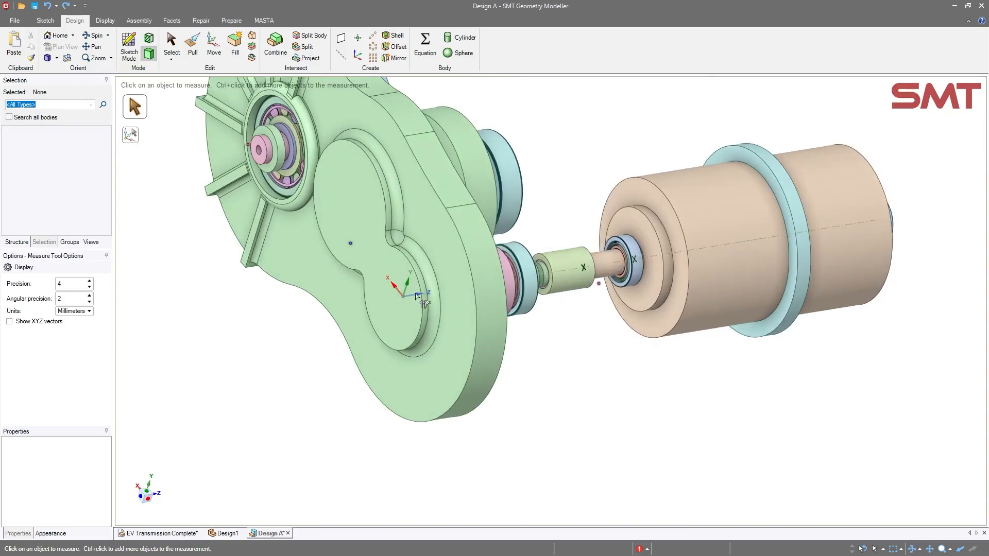
middle_drag(335, 120, 617, 284)
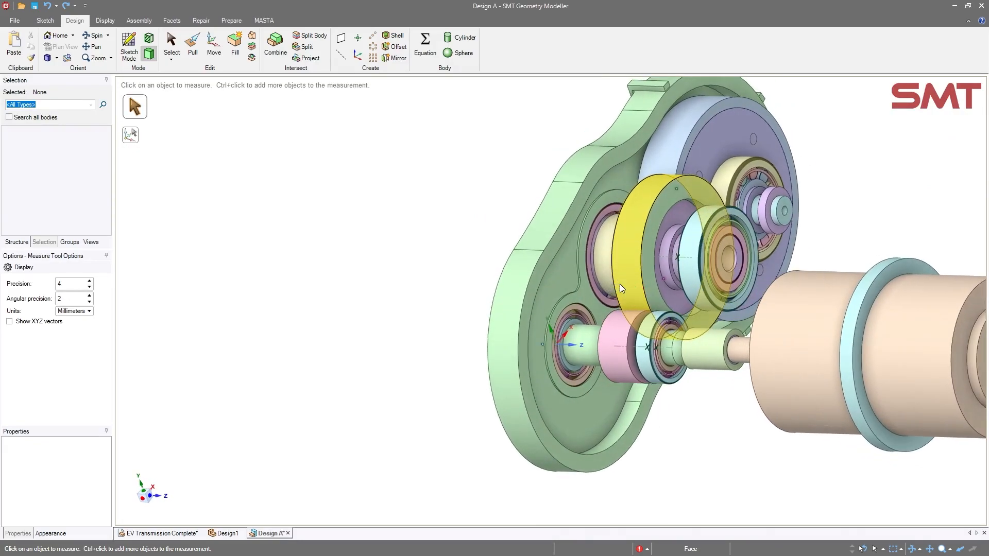
mouse_move(560, 320)
middle_down()
mouse_move(532, 304)
mouse_move(547, 311)
middle_up()
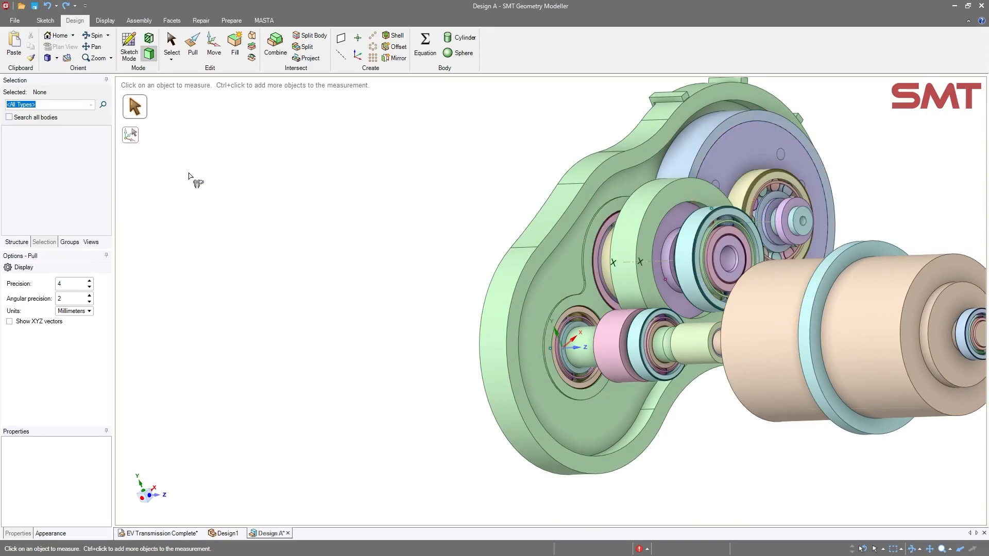
key(Escape)
middle_drag(477, 231, 291, 245)
middle_drag(660, 251, 670, 322)
mouse_move(499, 246)
middle_down()
mouse_move(509, 210)
mouse_move(514, 241)
middle_up()
scroll(589, 319, down, 2)
ctrl+middle_drag(597, 314, 530, 364)
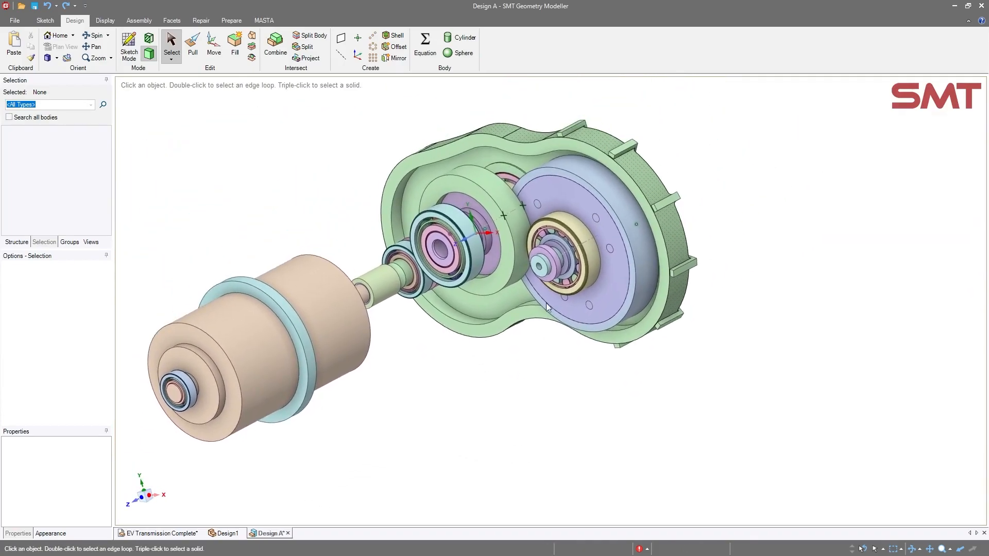
scroll(539, 336, up, 3)
key(i)
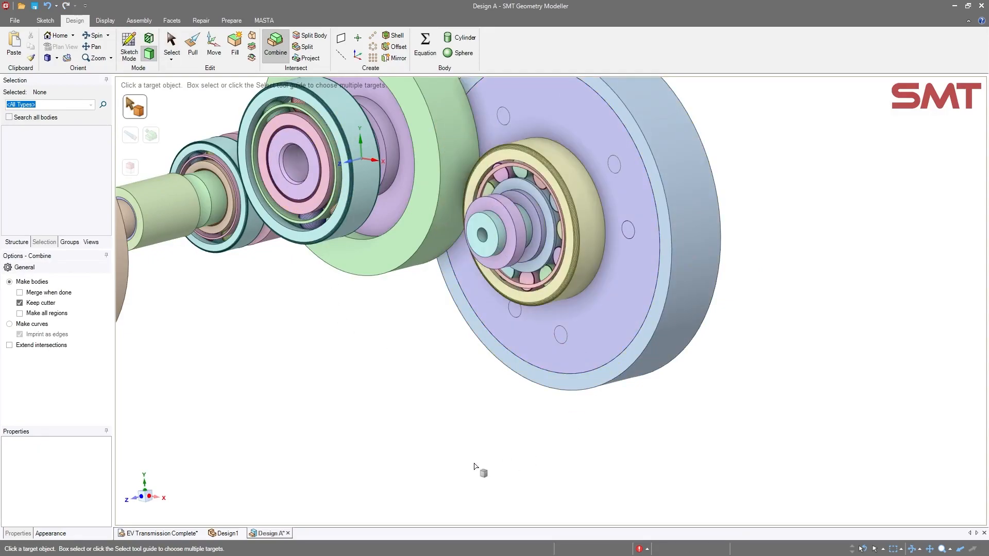
key(Escape)
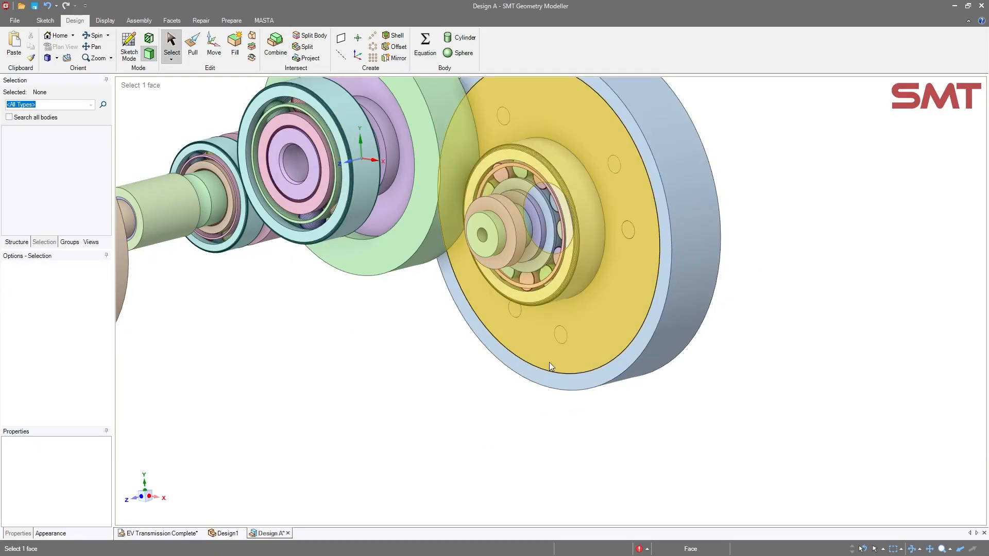
Project the six small circular outlines on the large wheel's flat face onto a sketch plane on that face
click(620, 300)
middle_drag(560, 337, 536, 355)
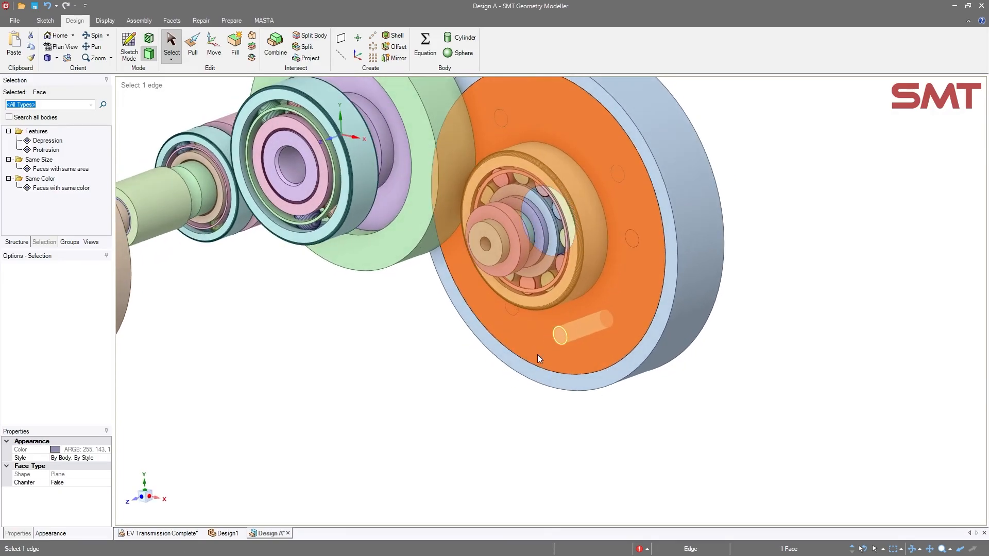
click(559, 344)
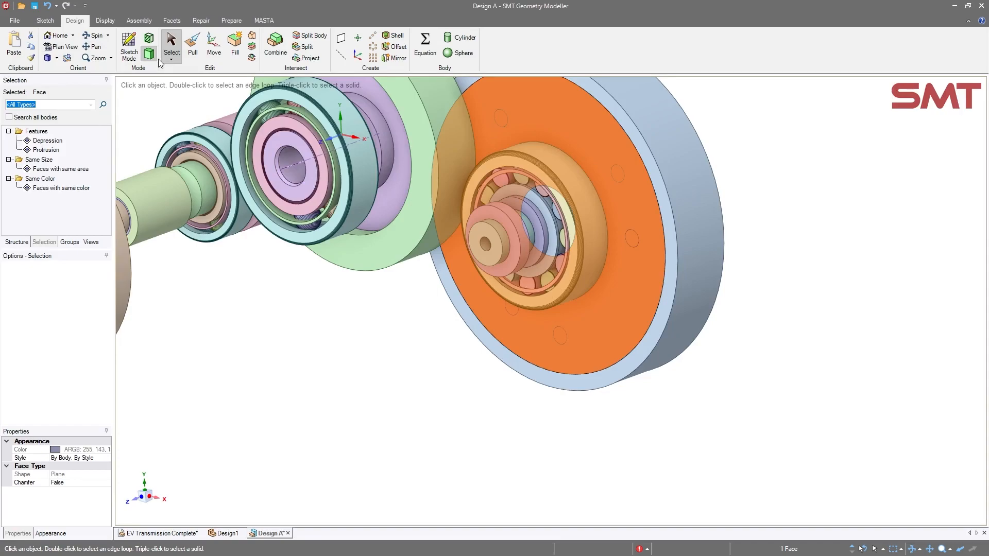
click(54, 21)
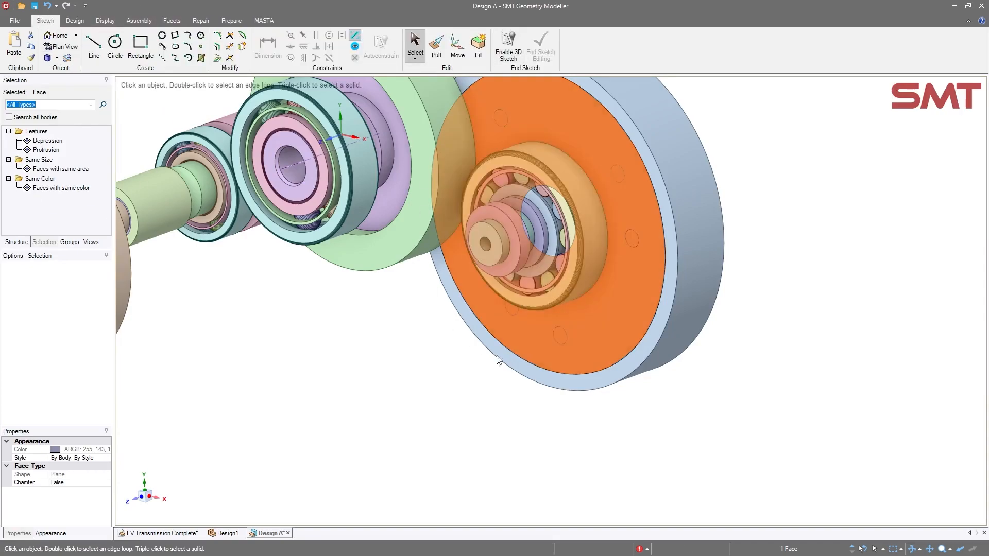
click(218, 59)
click(563, 343)
click(512, 308)
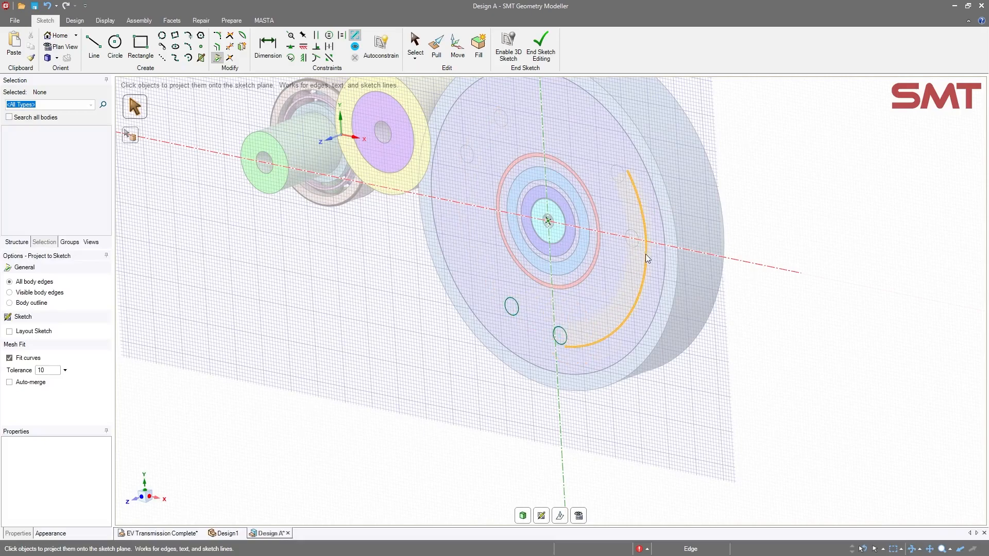
click(633, 247)
click(620, 181)
click(470, 163)
mouse_move(304, 371)
middle_down()
mouse_move(324, 358)
mouse_move(293, 370)
middle_up()
Return to solid modelling and pull the six projected circles into the large wheel as cut holes
click(75, 21)
mouse_move(250, 366)
middle_down()
mouse_move(259, 377)
mouse_move(240, 336)
middle_up()
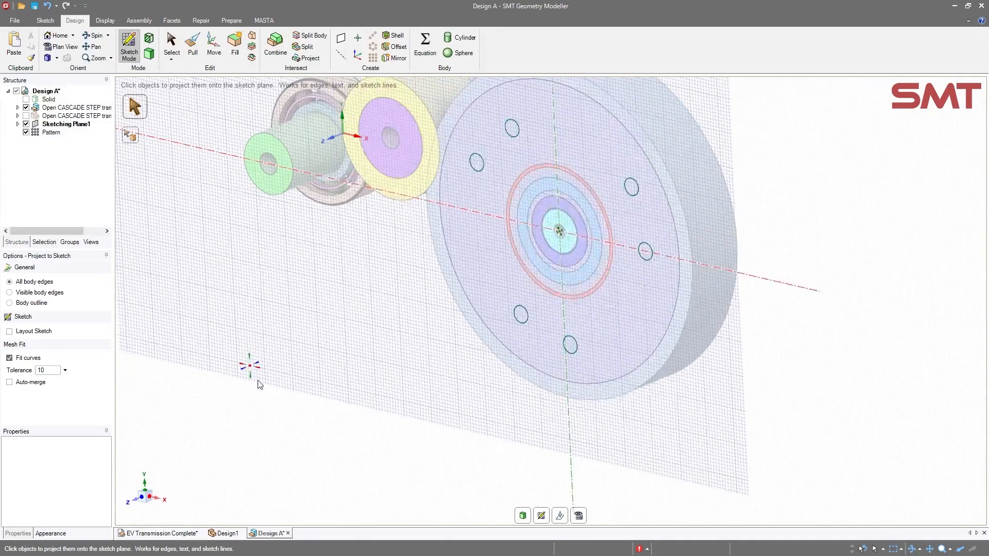
key(d)
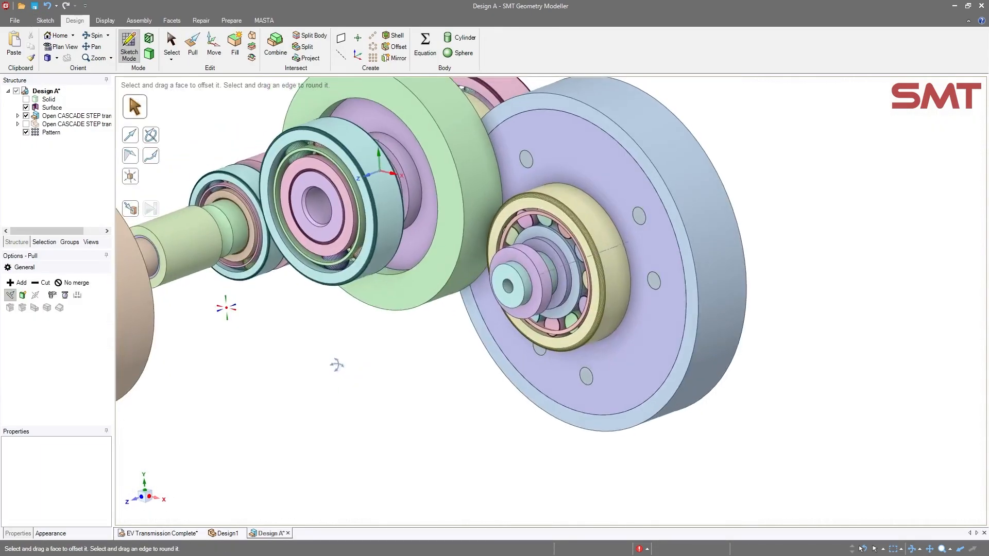
click(53, 108)
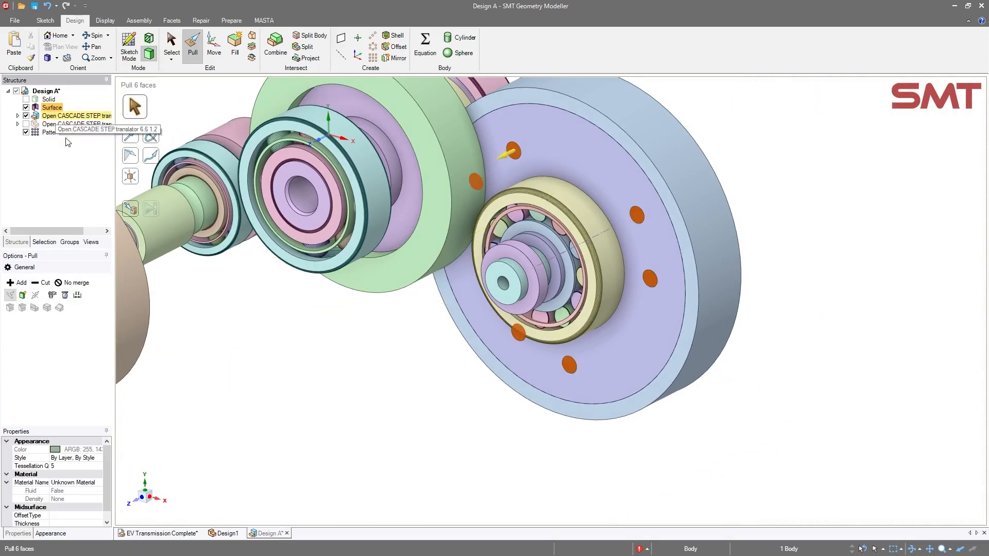
click(43, 284)
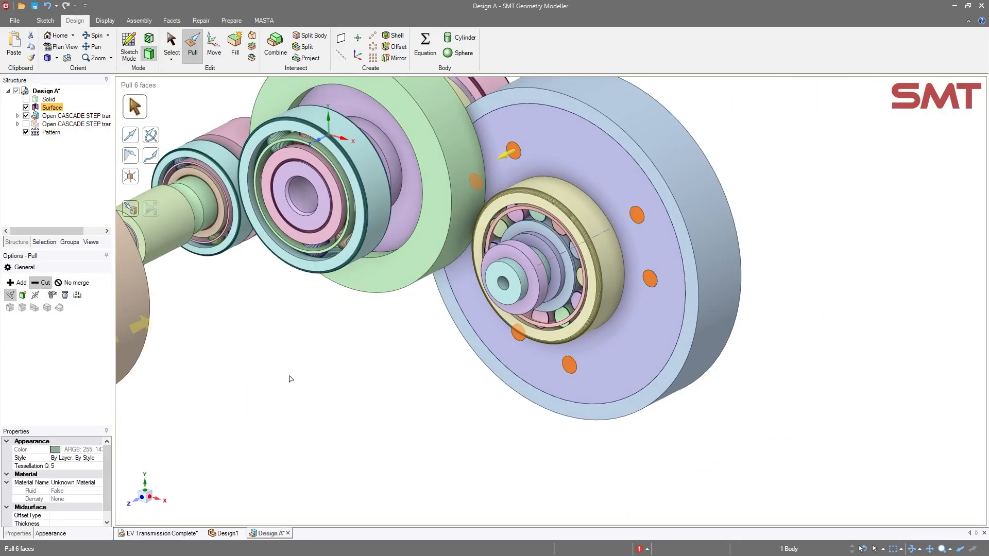
drag(395, 312, 346, 355)
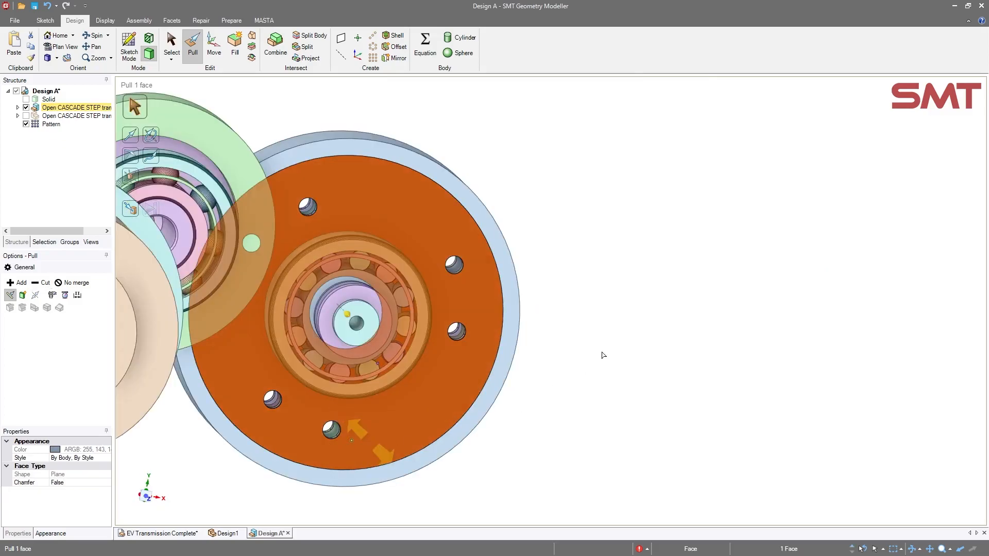
middle_drag(603, 353, 458, 422)
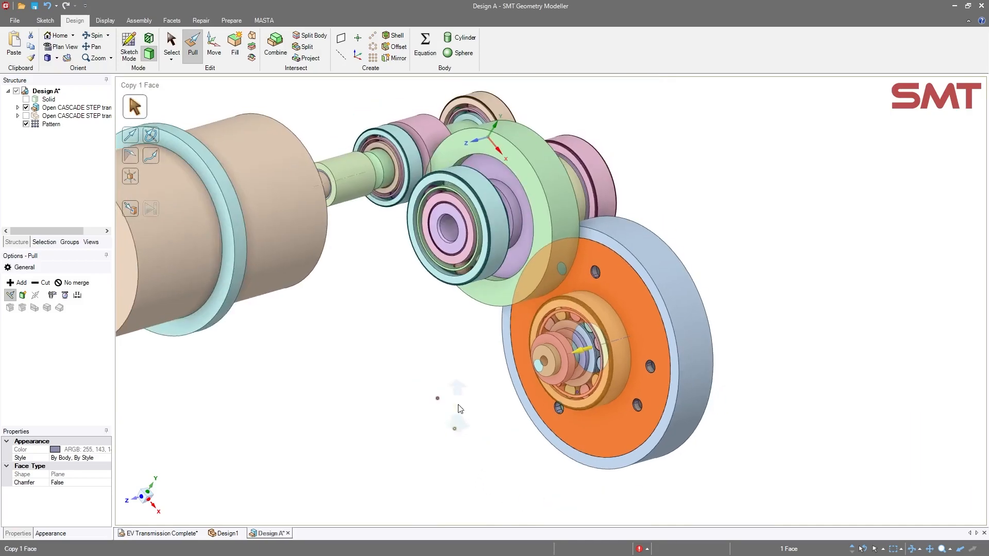
click(486, 465)
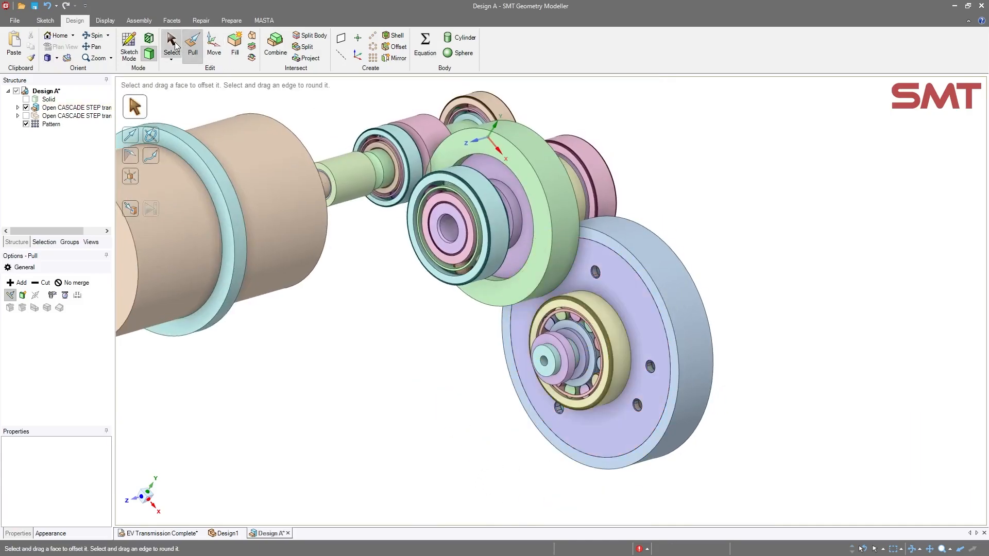
Isolate the large wheel's inner disc and outer ring by hiding all other objects
click(619, 286)
ctrl+click(674, 280)
right_click(673, 280)
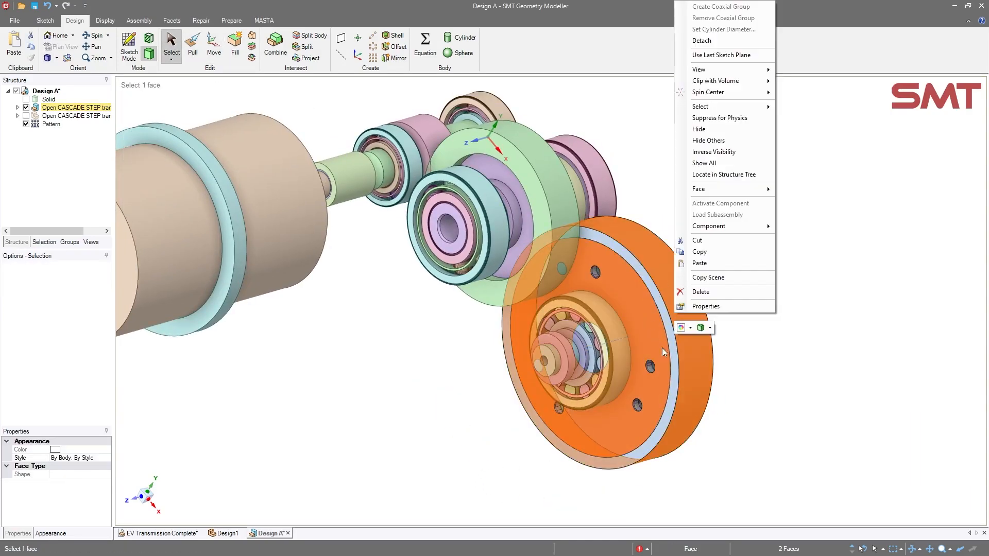
click(708, 141)
middle_drag(669, 295, 556, 381)
click(471, 459)
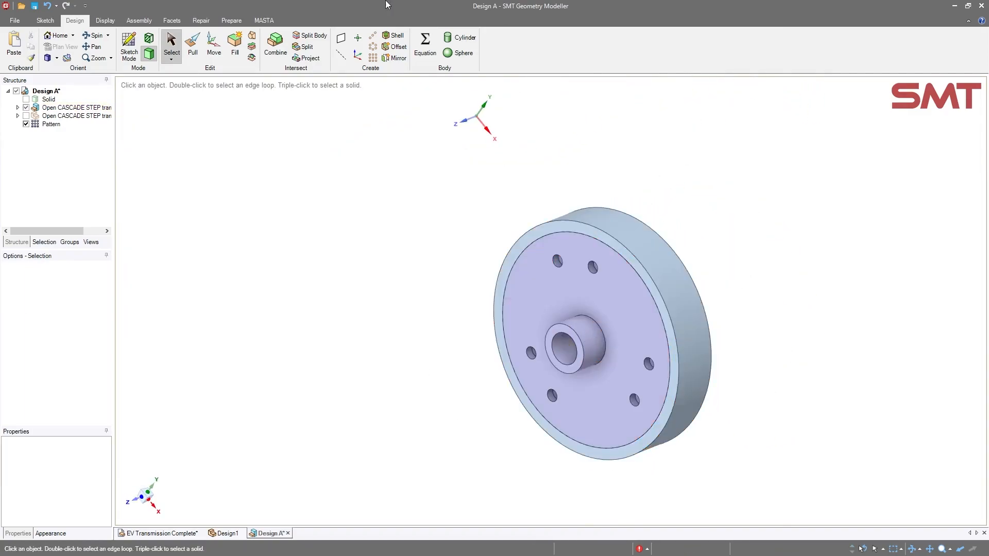
Merge the outer ring with the inner disc into one body using Combine
click(276, 44)
click(638, 307)
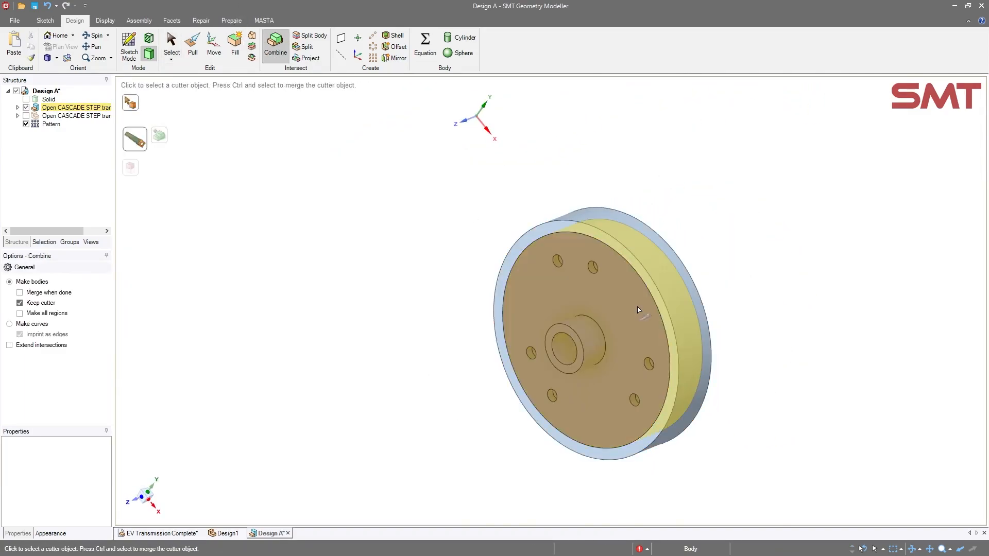
click(653, 258)
middle_drag(551, 392, 492, 371)
click(455, 369)
Round the edge where the central hub meets the wheel's flat face to a radius of about 5.05 mm
middle_drag(569, 424, 651, 371)
middle_drag(550, 369, 375, 290)
shift+middle_drag(340, 290, 378, 304)
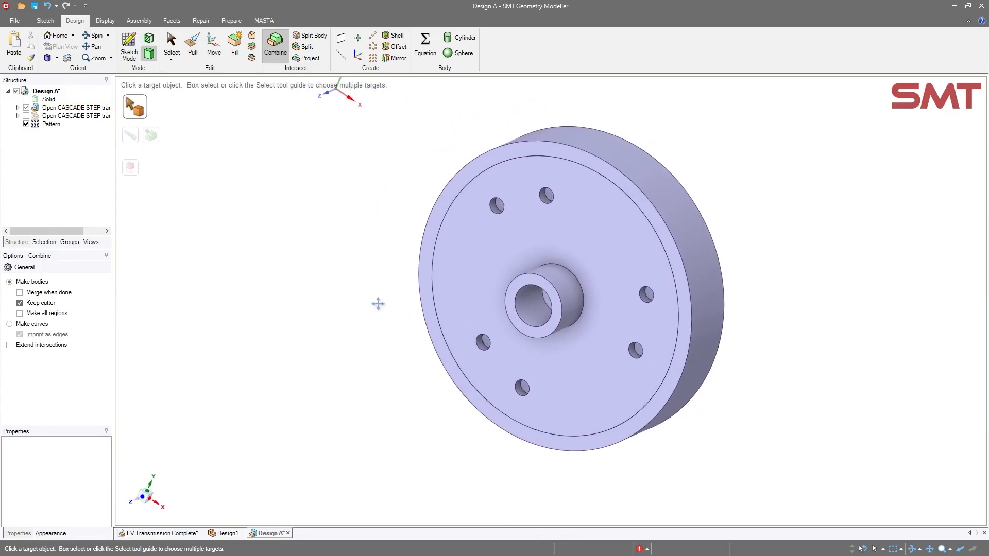
middle_drag(372, 441, 349, 432)
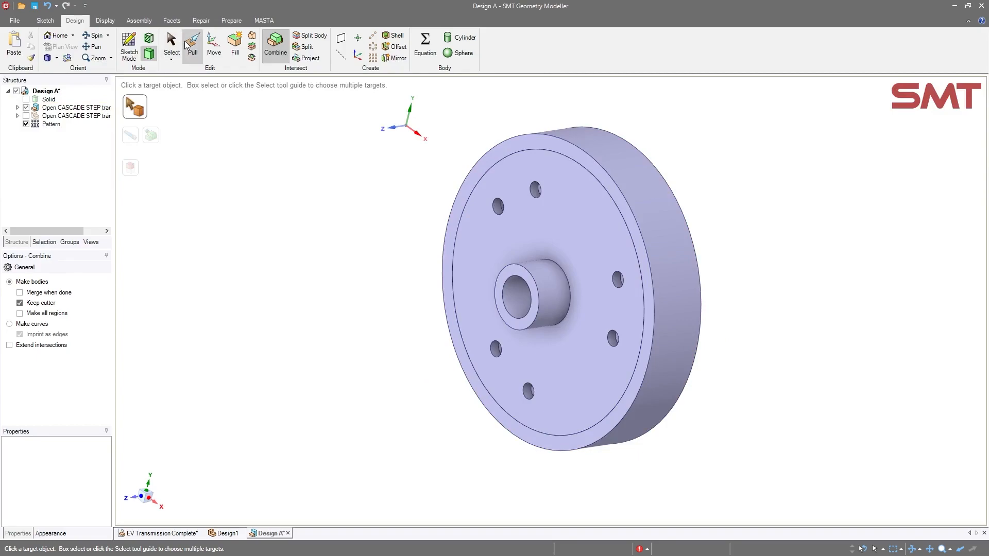
click(567, 280)
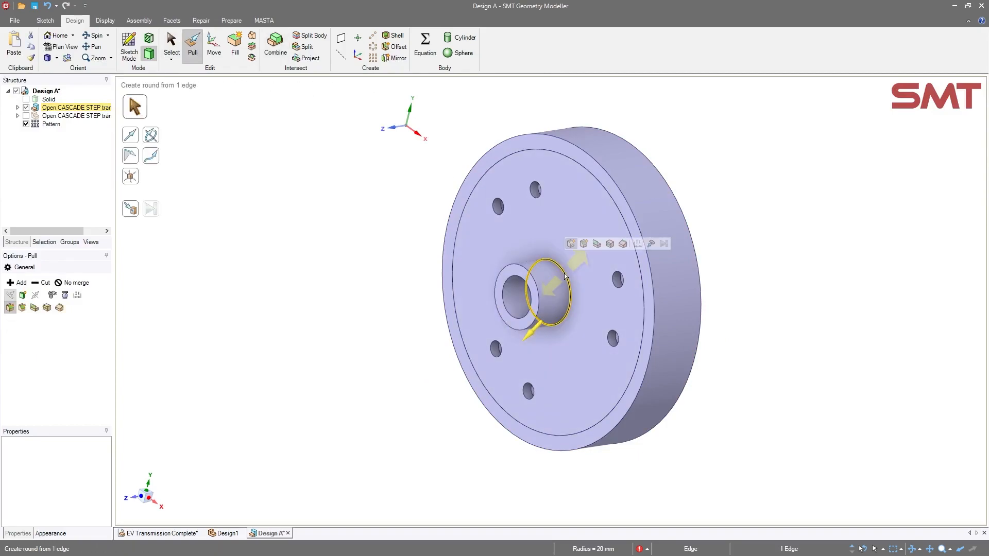
drag(549, 245, 537, 284)
middle_drag(541, 330, 580, 332)
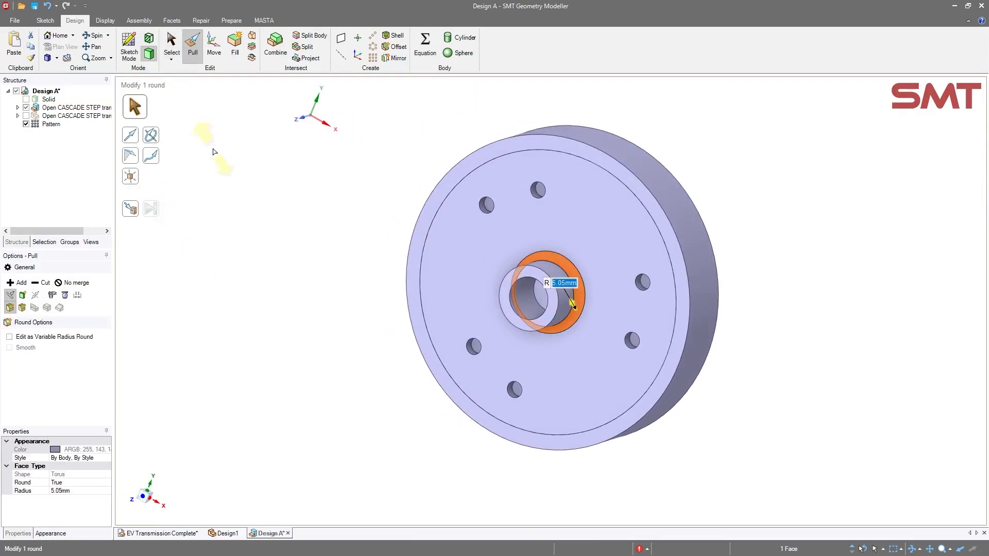
middle_drag(560, 282, 605, 269)
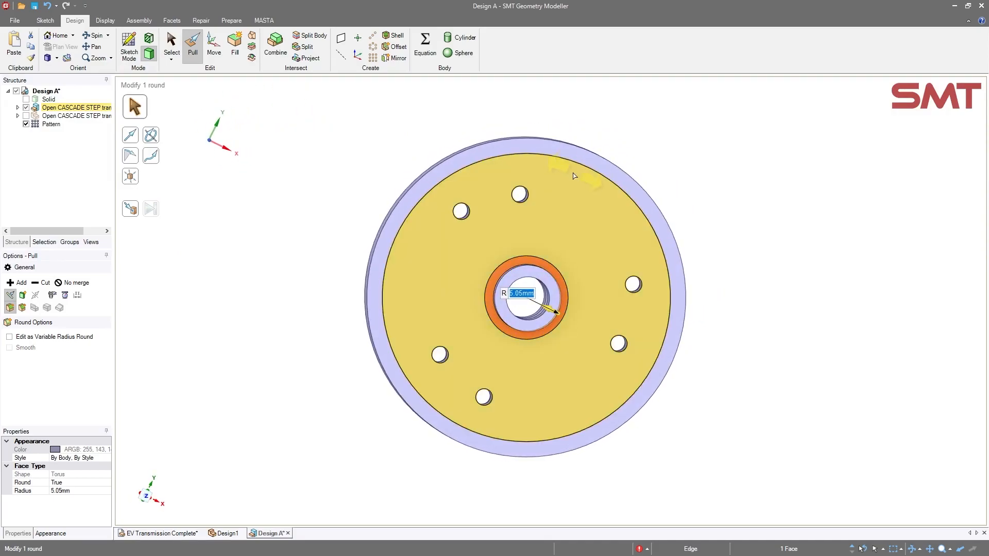
middle_drag(635, 226, 593, 266)
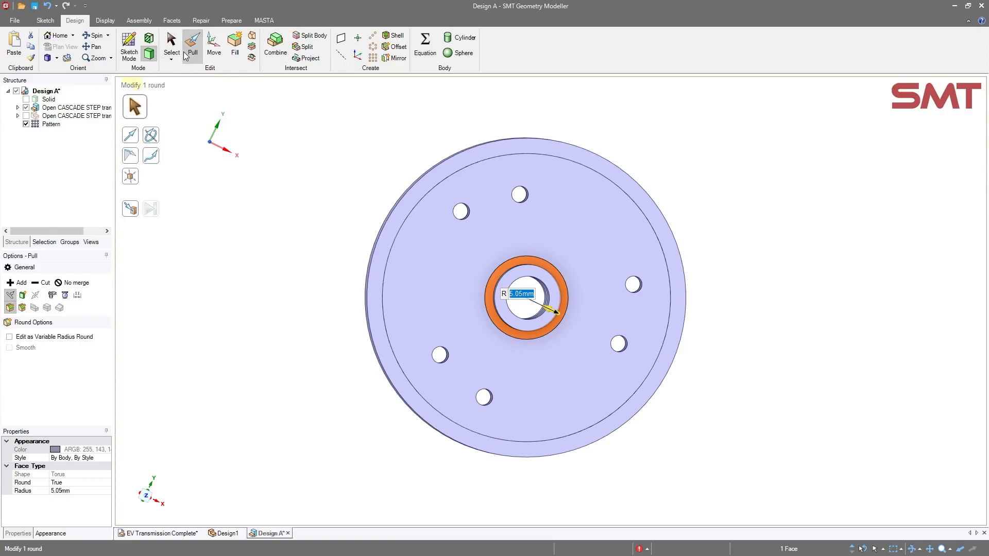
middle_drag(314, 246, 265, 247)
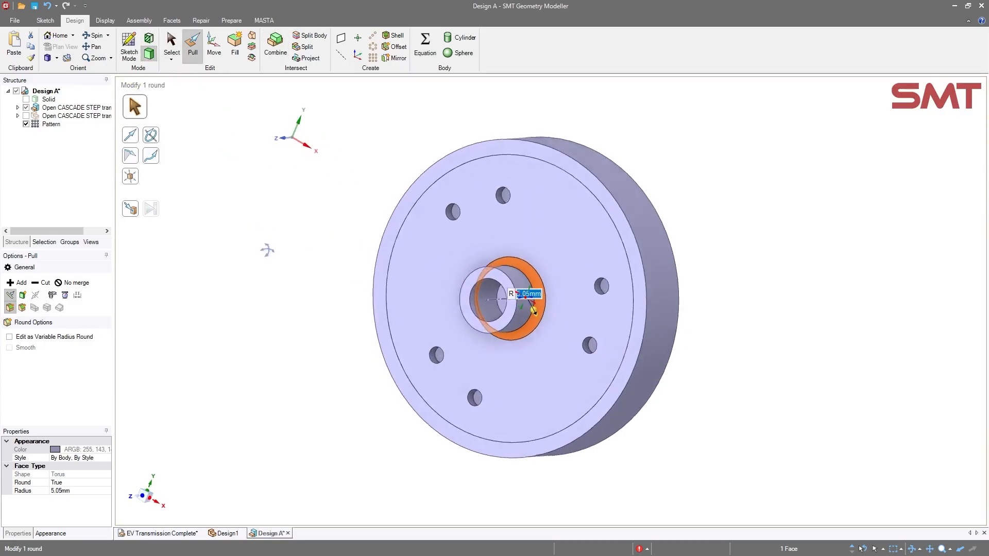
click(267, 256)
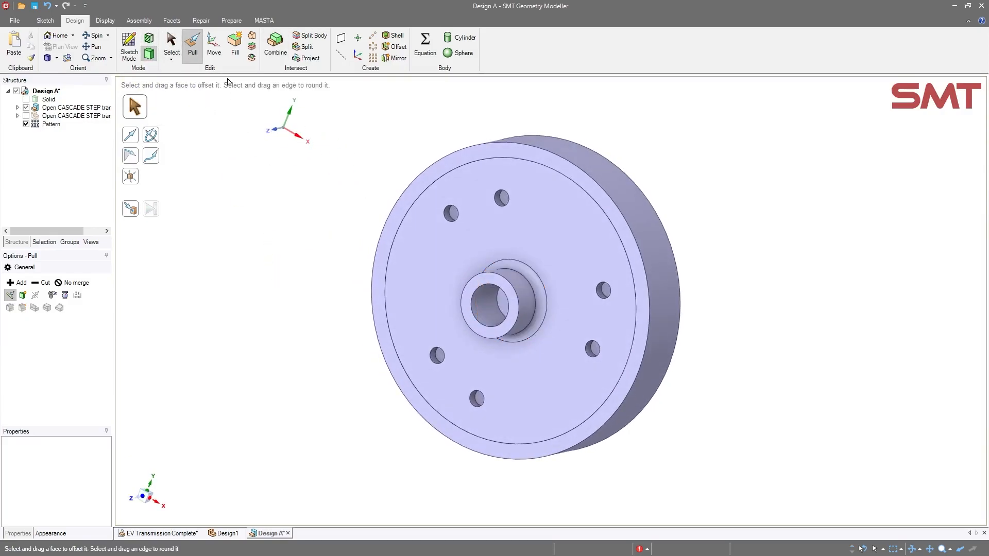
Cut the view with a section plane parallel to the wheel's flat face and move the plane along the wheel's axis
click(133, 46)
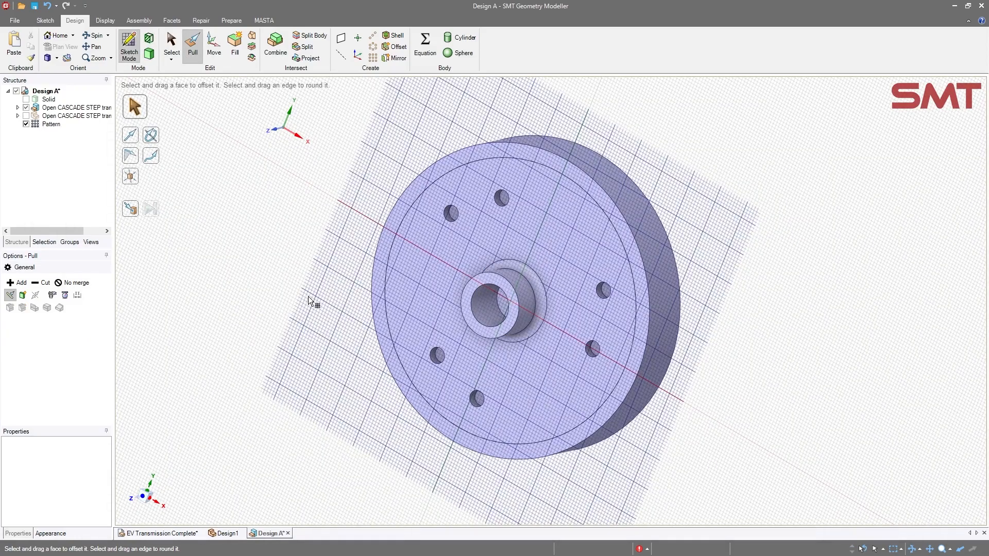
click(401, 307)
middle_drag(353, 379, 336, 382)
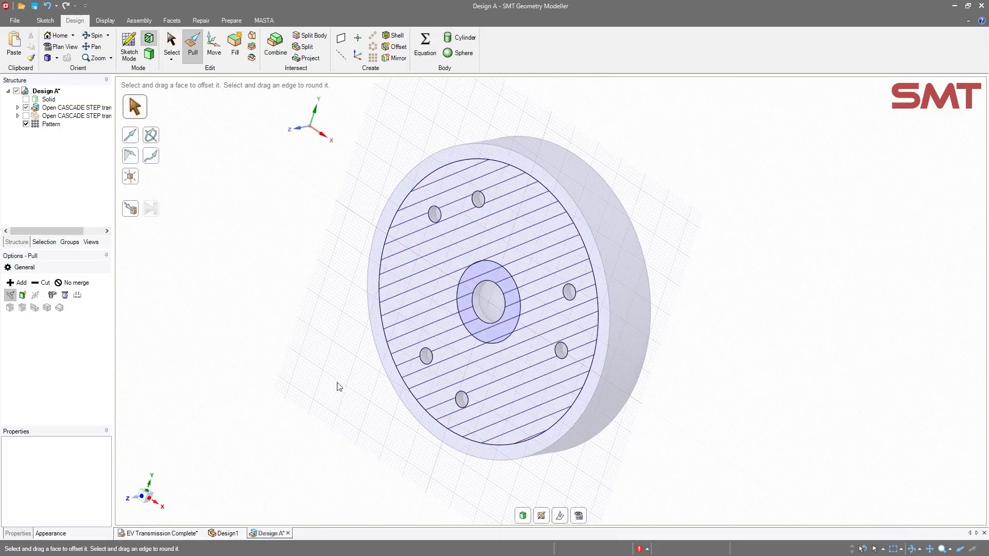
click(563, 520)
drag(462, 310, 474, 310)
middle_drag(297, 349, 338, 345)
Show the housing and the hidden drivetrain components again in the section view
click(25, 116)
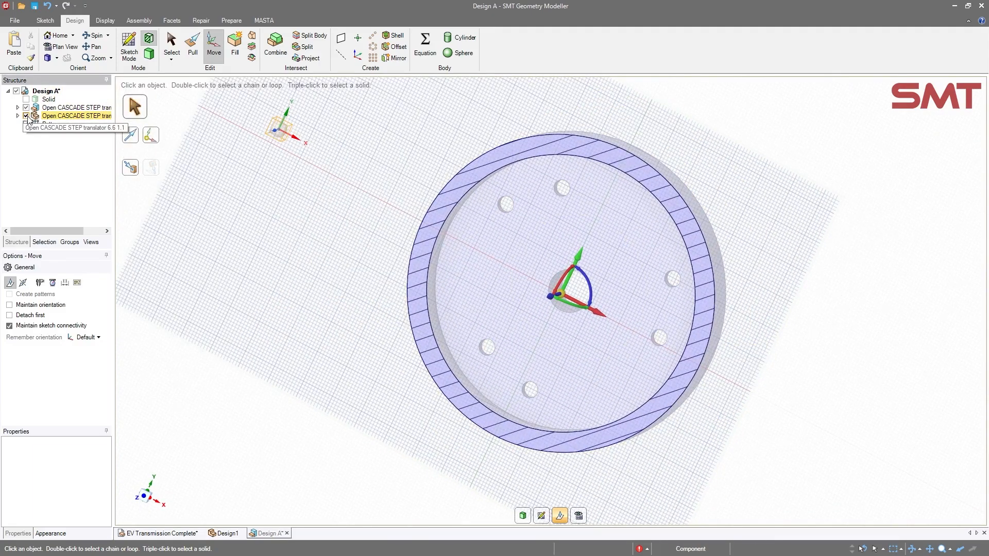
click(25, 107)
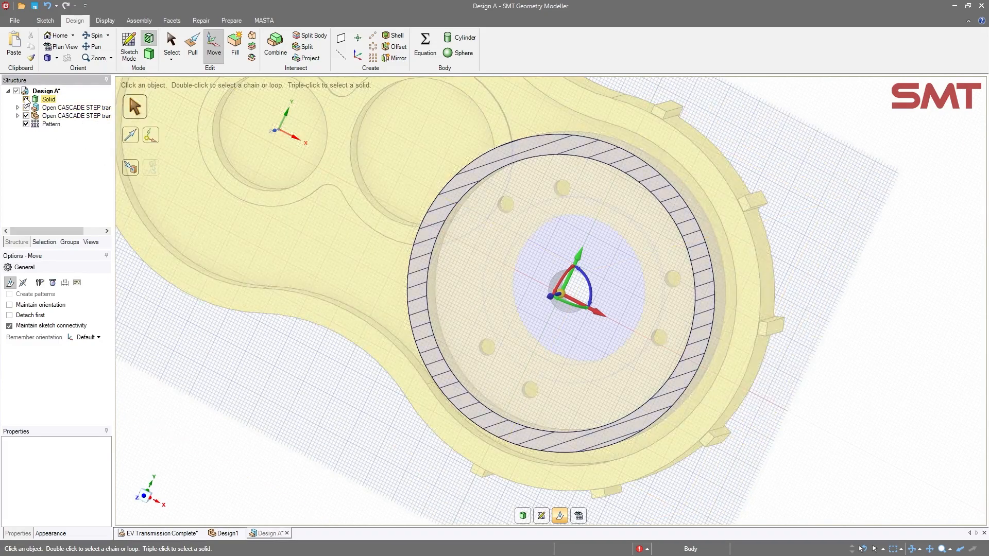
mouse_move(242, 448)
middle_down()
mouse_move(269, 433)
mouse_move(275, 441)
mouse_move(270, 427)
mouse_move(274, 443)
middle_up()
mouse_move(480, 292)
middle_down()
mouse_move(444, 300)
mouse_move(446, 291)
middle_up()
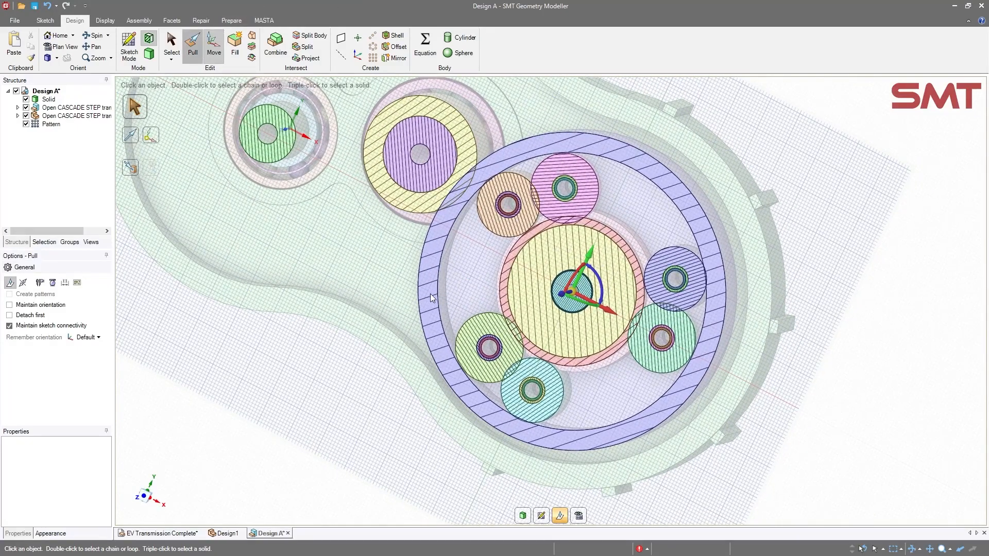
Move the section plane further along the wheel's axis
click(439, 295)
drag(435, 294, 418, 271)
click(360, 364)
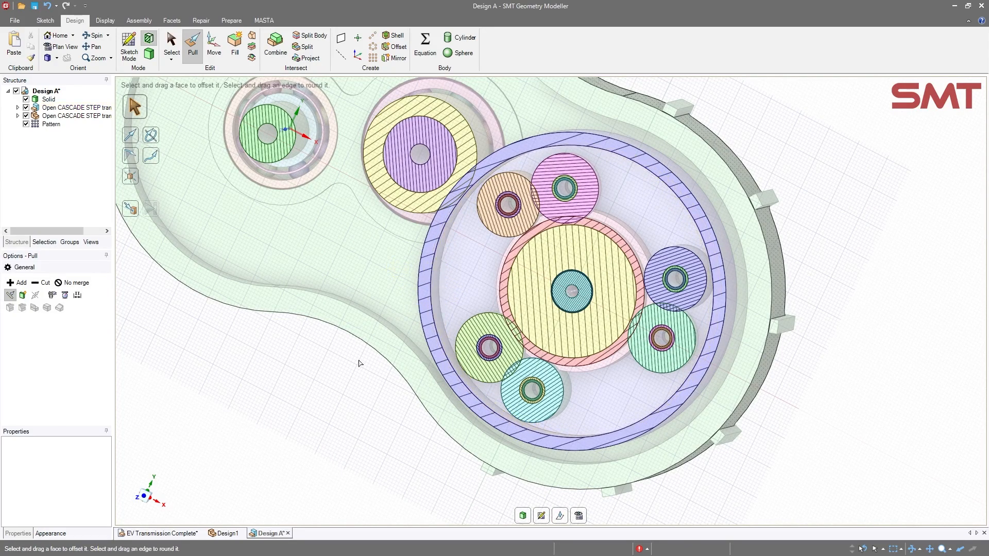
Sketch offset circles around two planet gears and the central ring on the section plane, and project the outer ring's inner edge
click(142, 500)
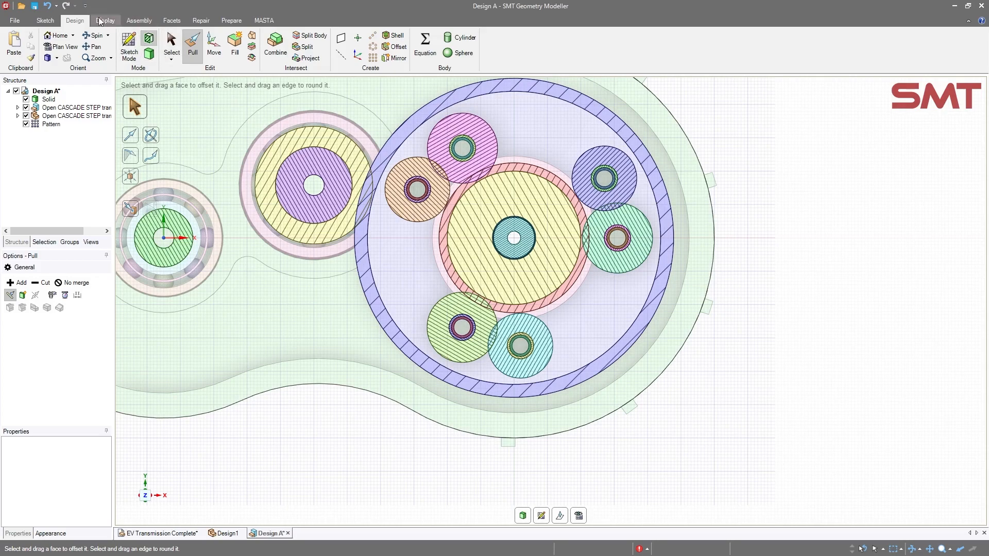
click(56, 22)
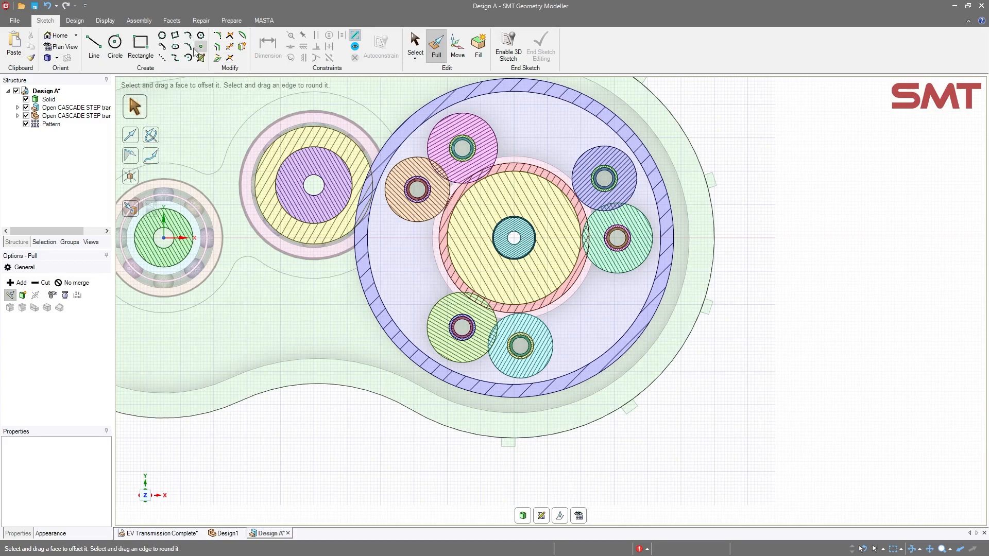
click(217, 46)
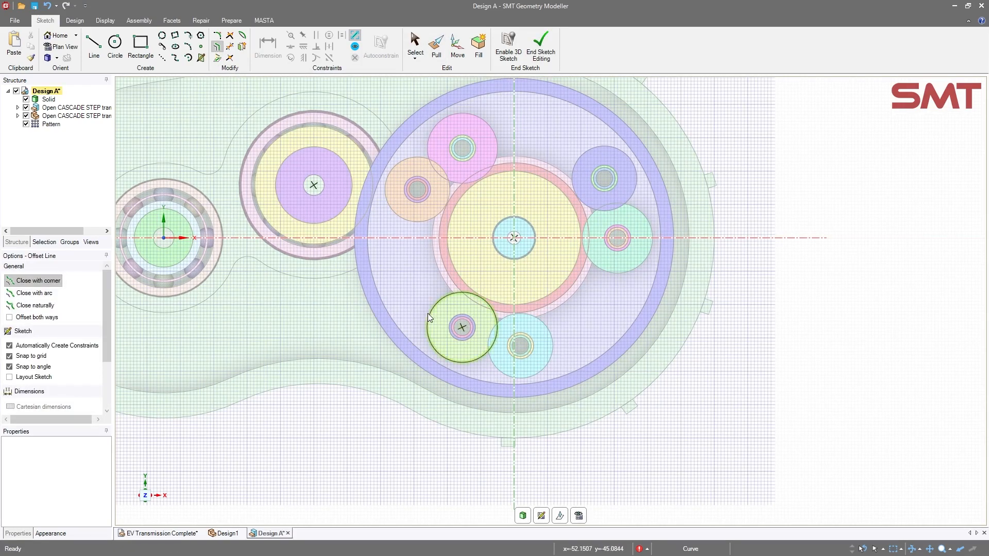
click(428, 314)
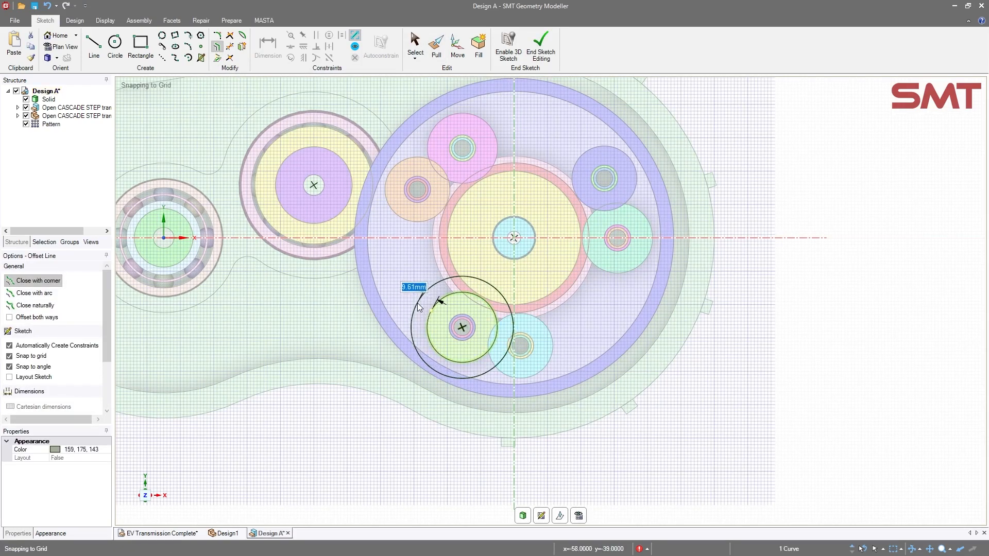
click(416, 302)
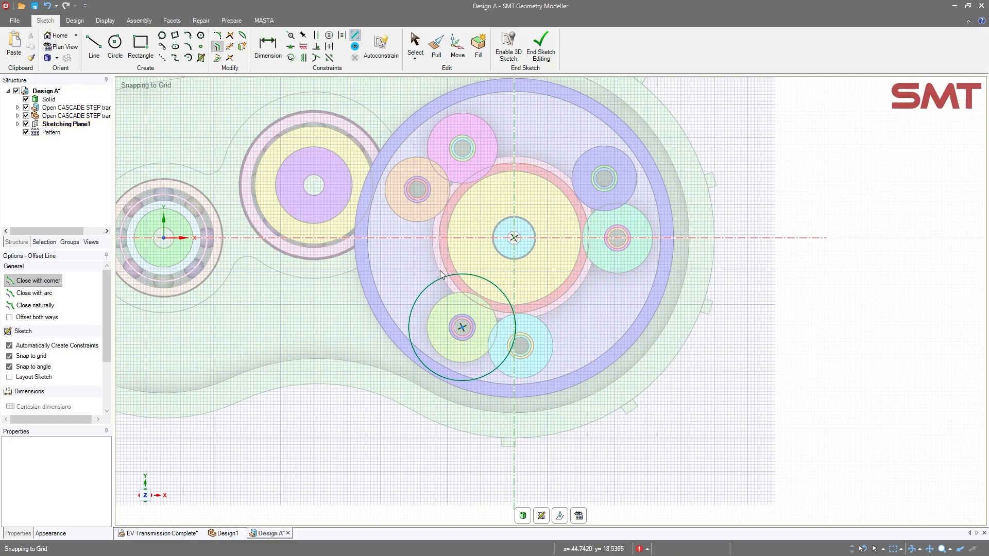
click(439, 251)
click(411, 228)
click(410, 223)
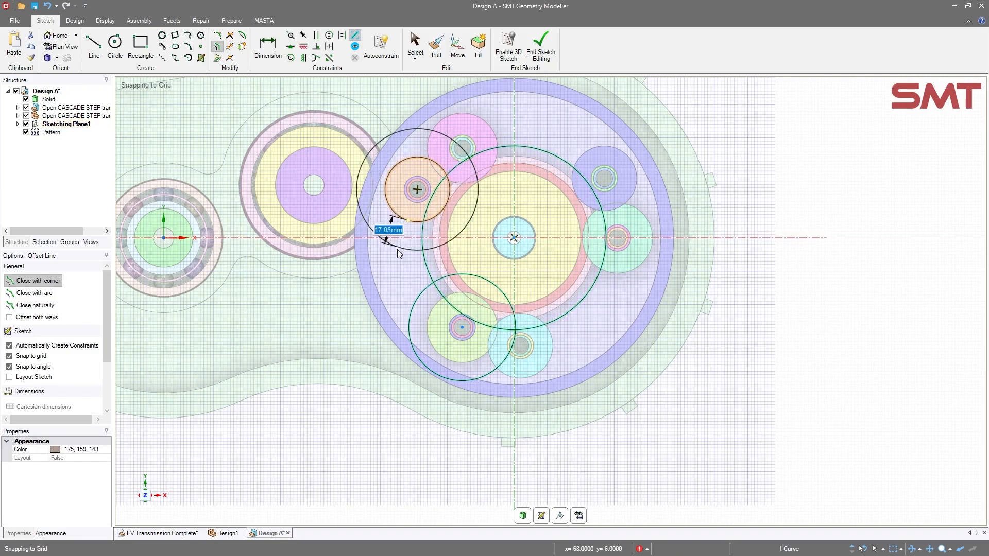
click(383, 229)
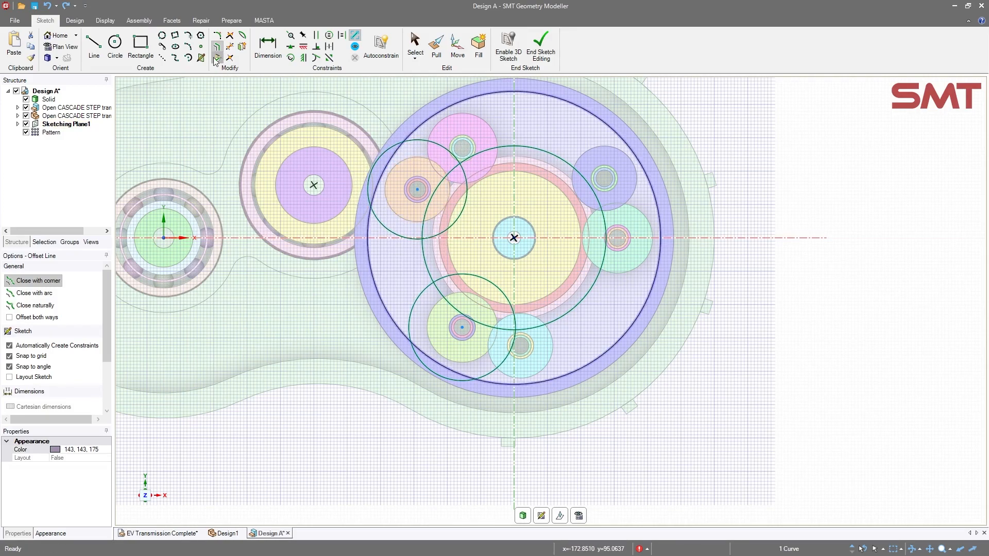
click(216, 58)
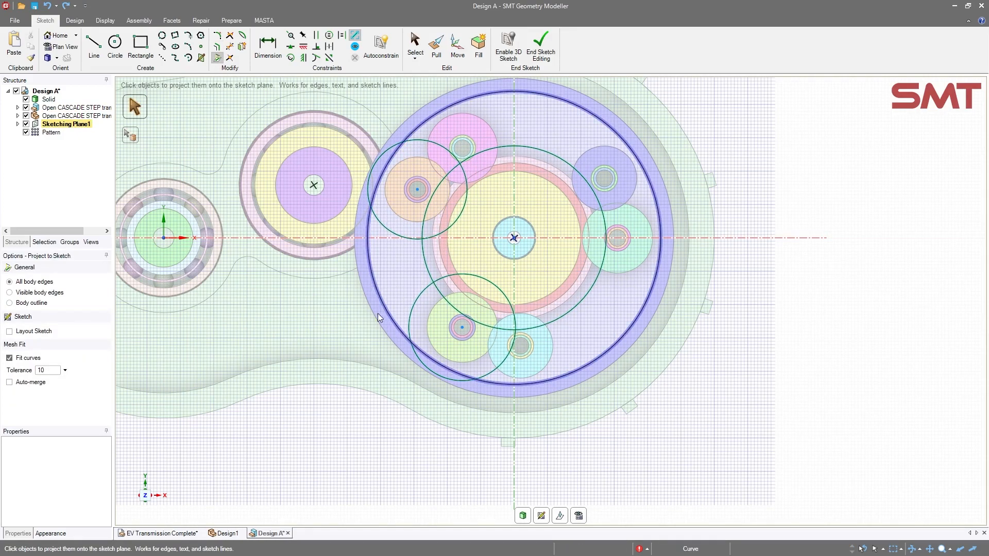
click(375, 295)
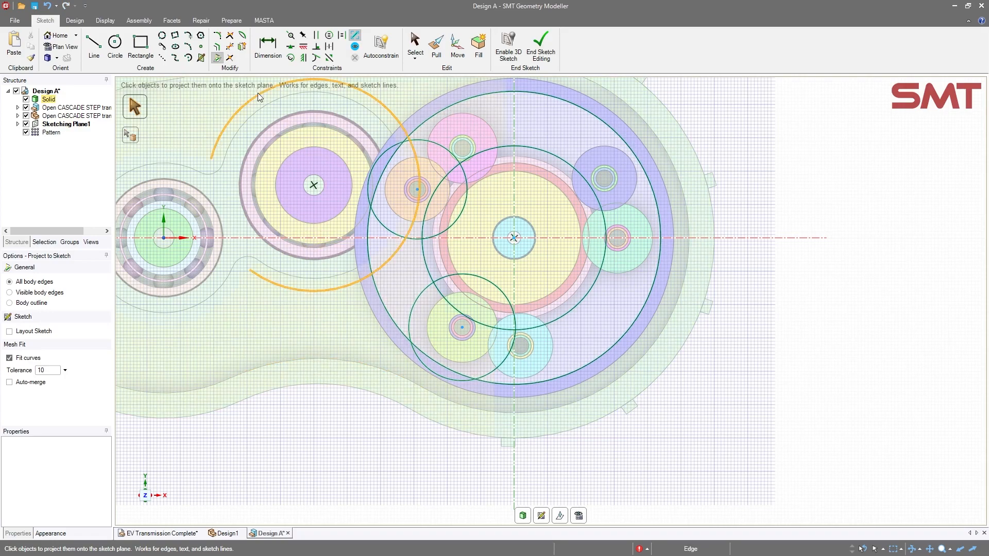
Trim the sketched circles down to one closed pocket profile between the two planet gears and the outer ring
click(229, 46)
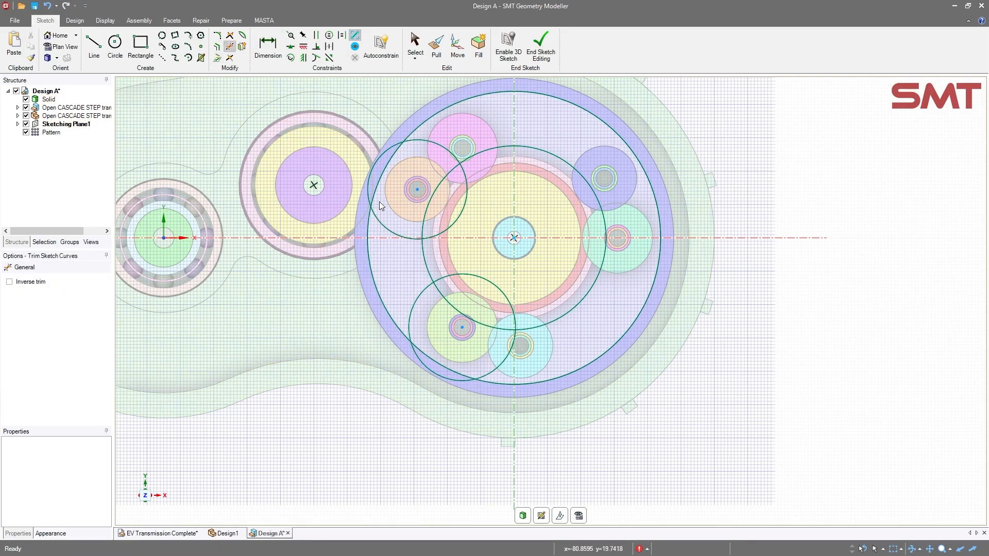
click(369, 191)
click(415, 143)
click(415, 138)
click(467, 178)
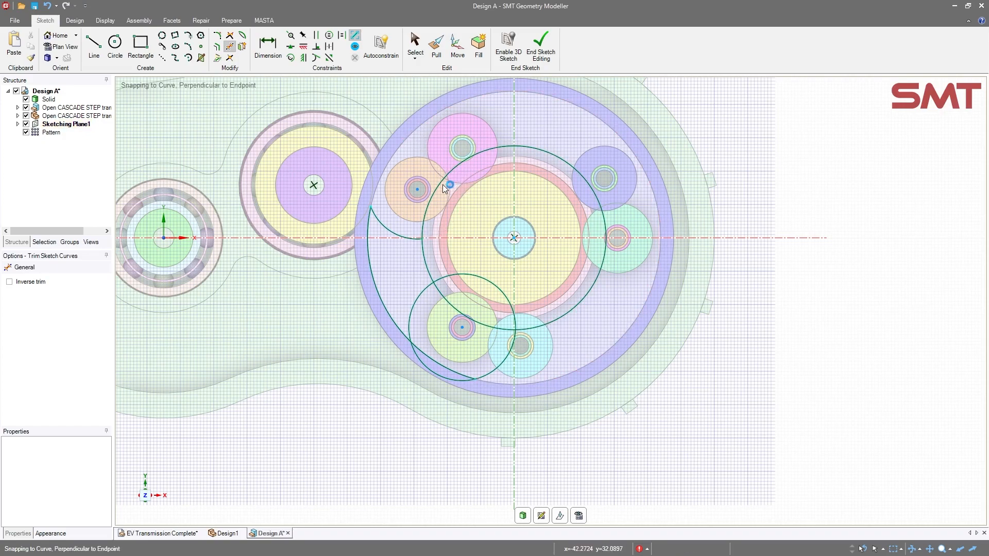
click(439, 186)
click(460, 274)
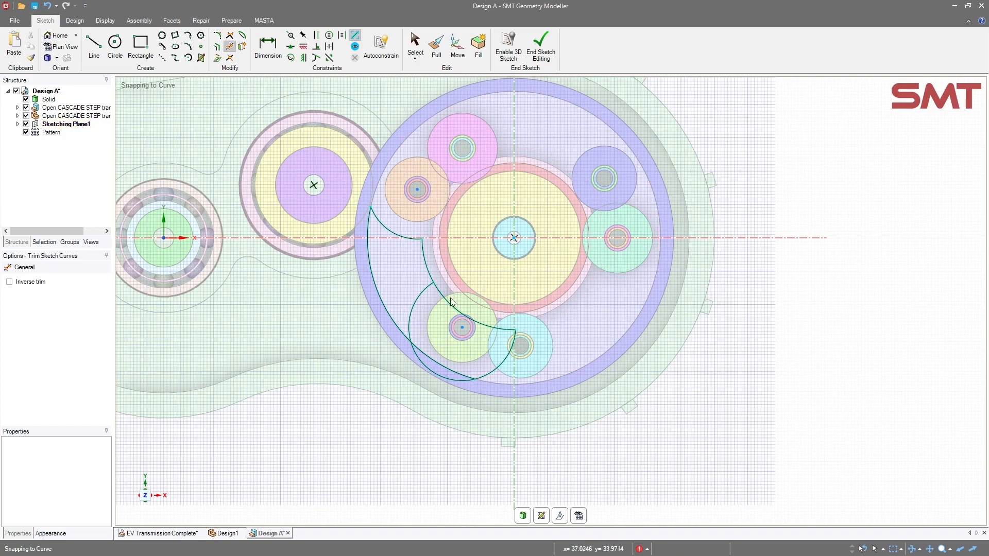
click(452, 303)
click(444, 370)
click(479, 377)
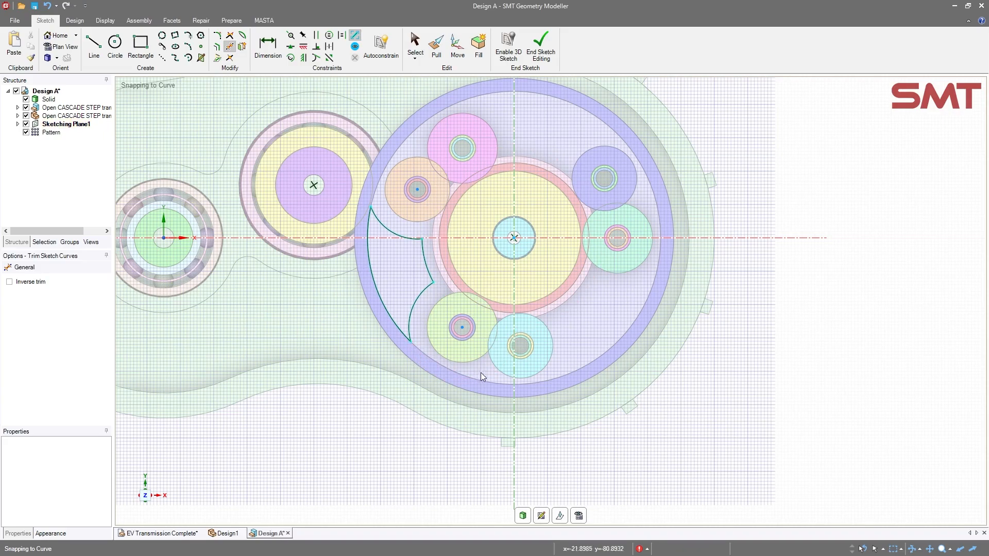
Round the two inner corners of the pocket profile where the offset arcs meet
mouse_move(474, 295)
middle_down()
mouse_move(466, 306)
mouse_move(473, 298)
mouse_move(469, 307)
mouse_move(481, 308)
middle_up()
click(217, 36)
click(430, 273)
click(431, 276)
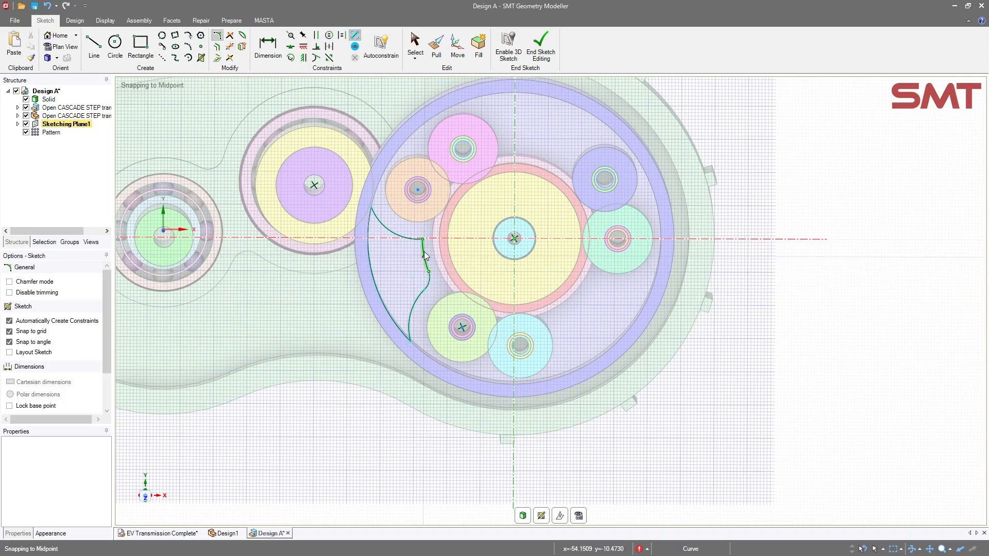
click(423, 247)
click(414, 239)
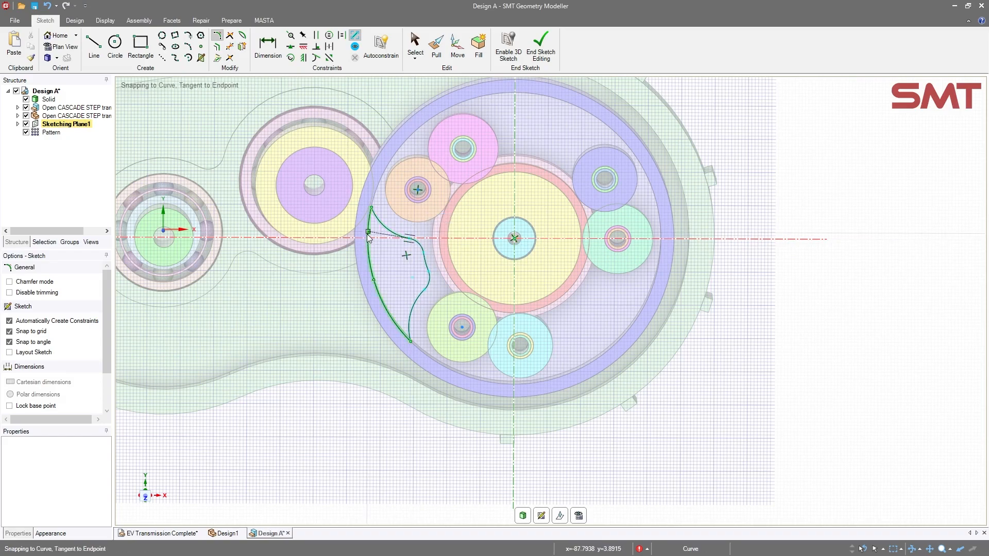
Finish the sketch and pull the pocket profile into a solid up to the wheel's flat face
middle_drag(379, 294, 360, 280)
click(75, 20)
click(190, 45)
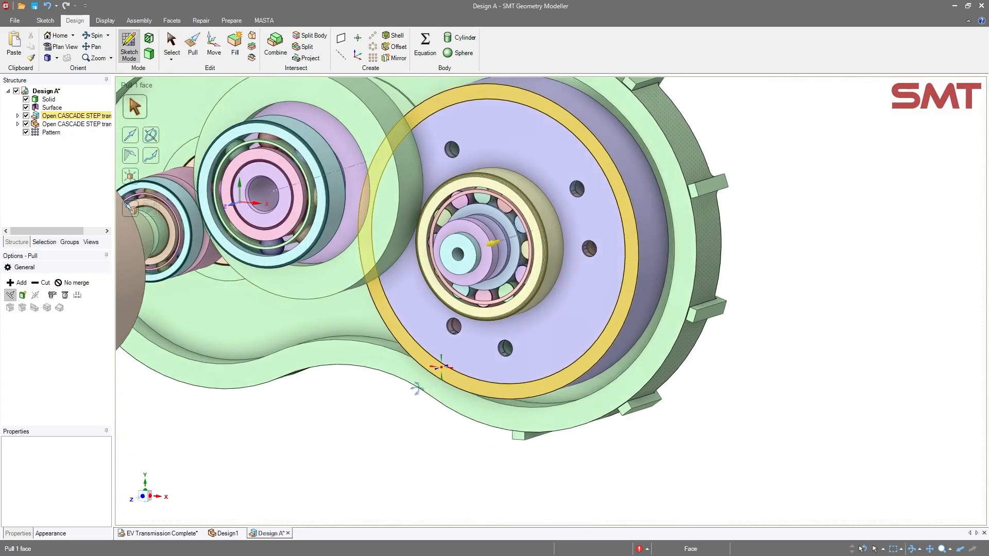
click(399, 269)
click(131, 208)
click(453, 343)
middle_drag(417, 387, 383, 384)
click(364, 403)
Hide the housing body and pull the pocket solid's opposite end up to the wheel's flat face on that side
middle_drag(389, 287, 352, 295)
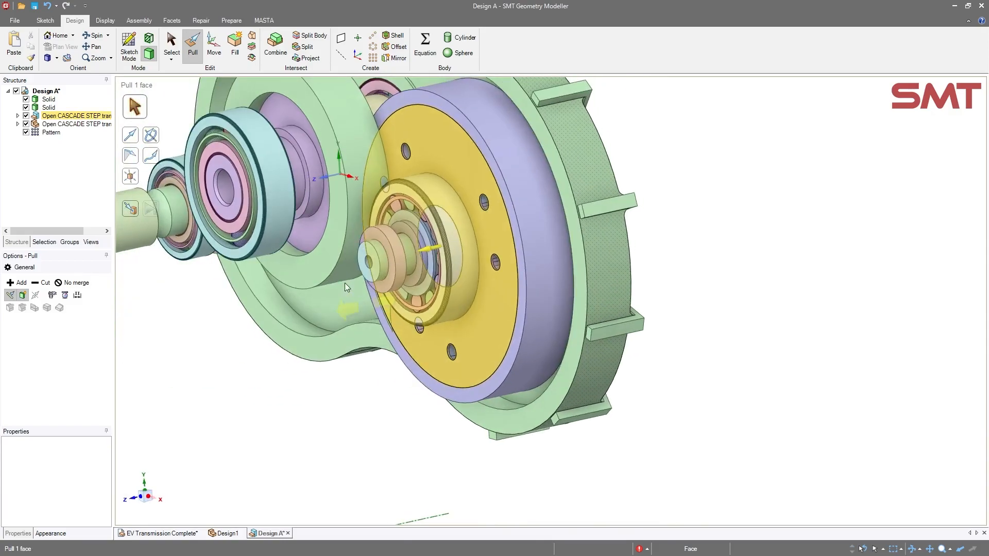
middle_drag(466, 384, 380, 355)
scroll(574, 397, down, 4)
middle_drag(596, 305, 603, 353)
click(55, 108)
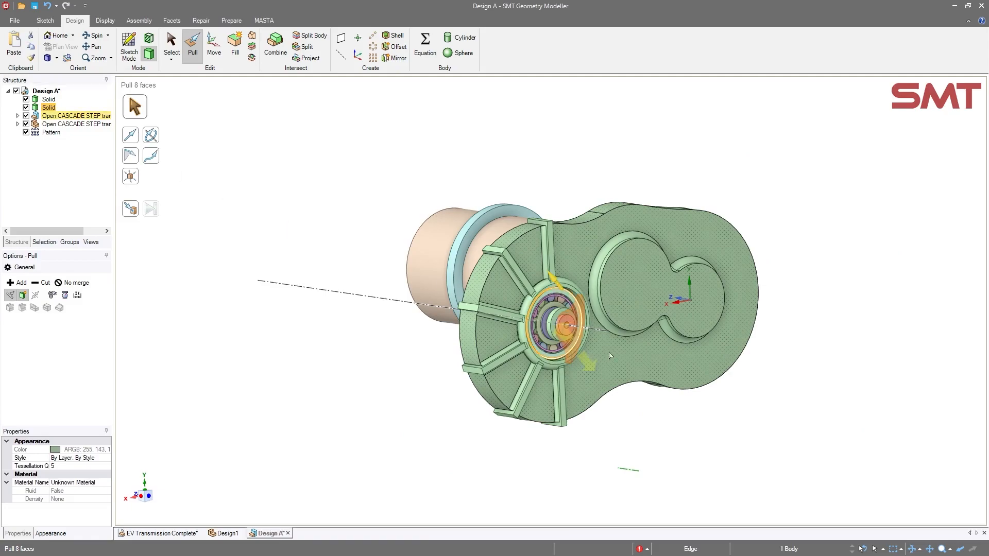
scroll(603, 352, up, 7)
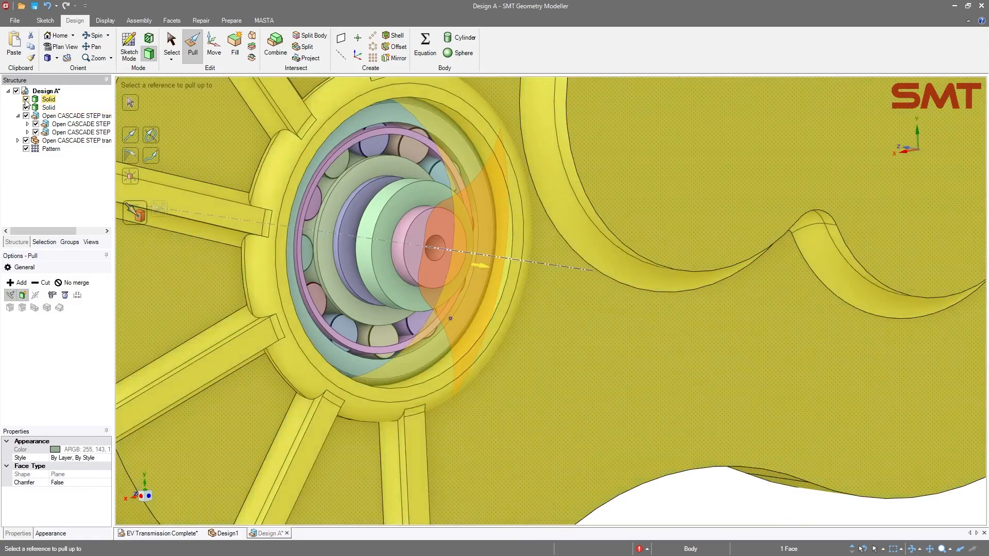
click(25, 100)
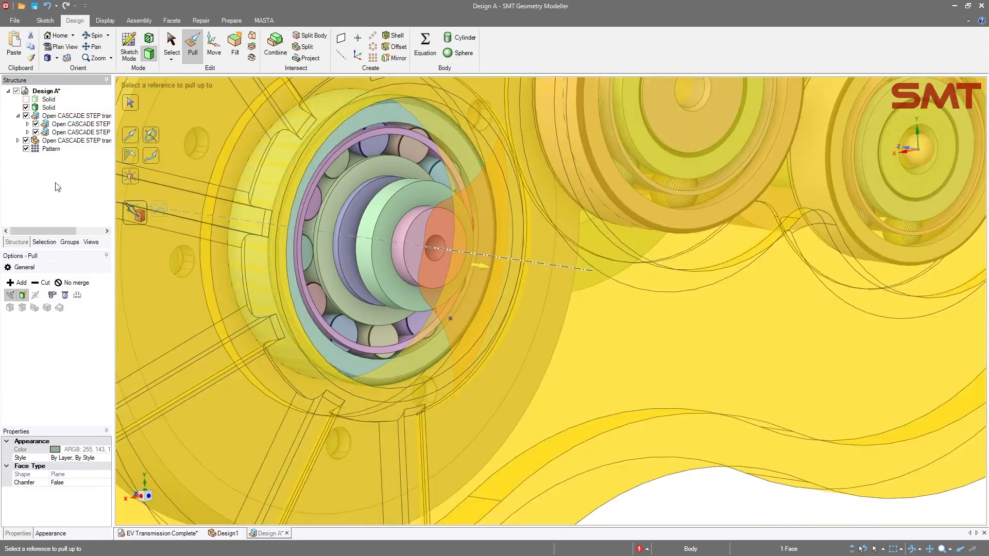
click(503, 364)
click(606, 425)
middle_drag(606, 425, 501, 424)
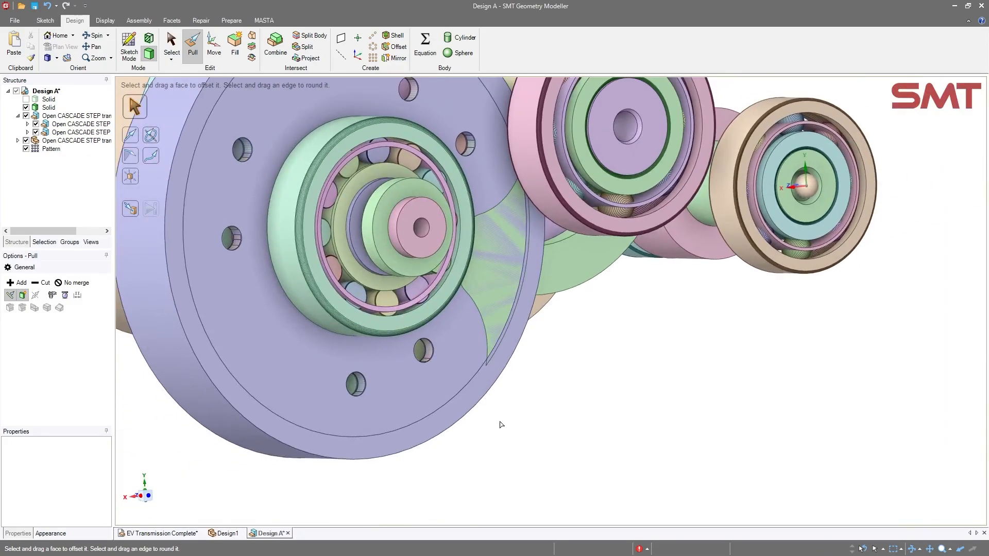
scroll(526, 427, down, 5)
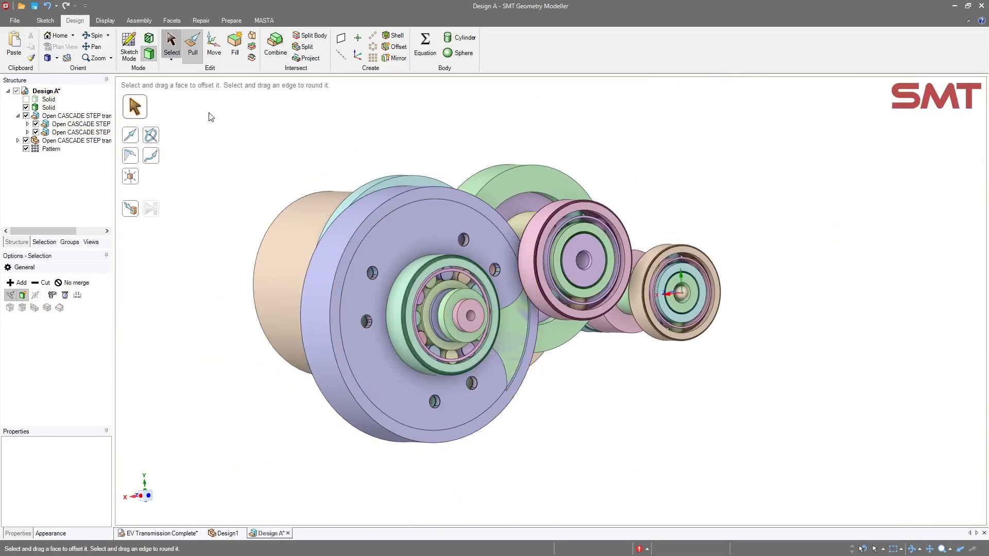
Hide everything except the wheel and the pocket solid
key(s)
click(408, 388)
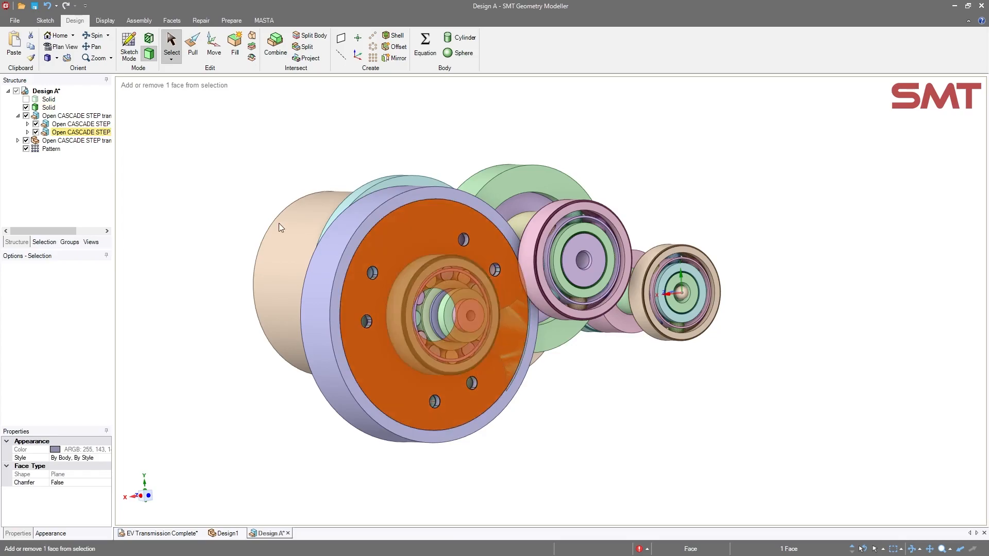
click(198, 365)
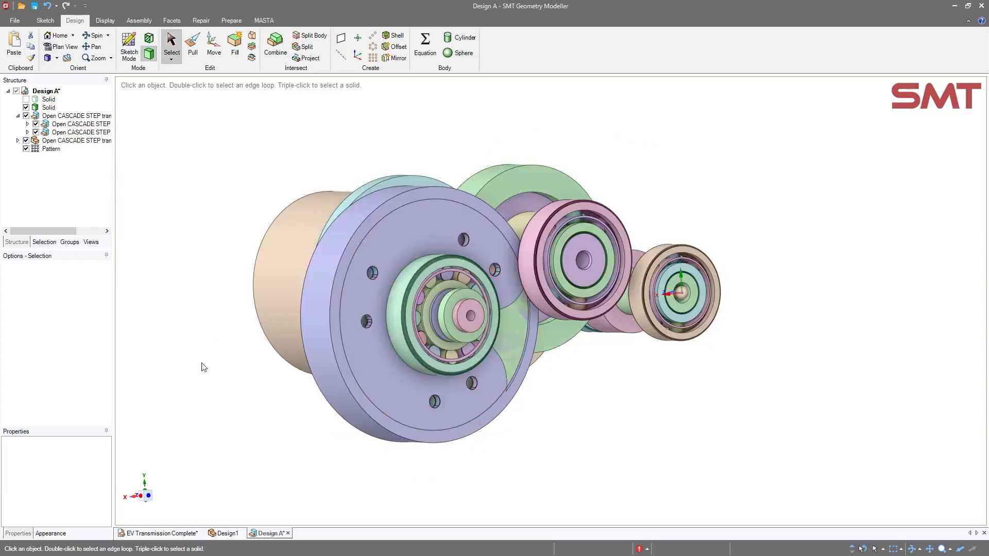
middle_drag(199, 365, 227, 386)
click(432, 386)
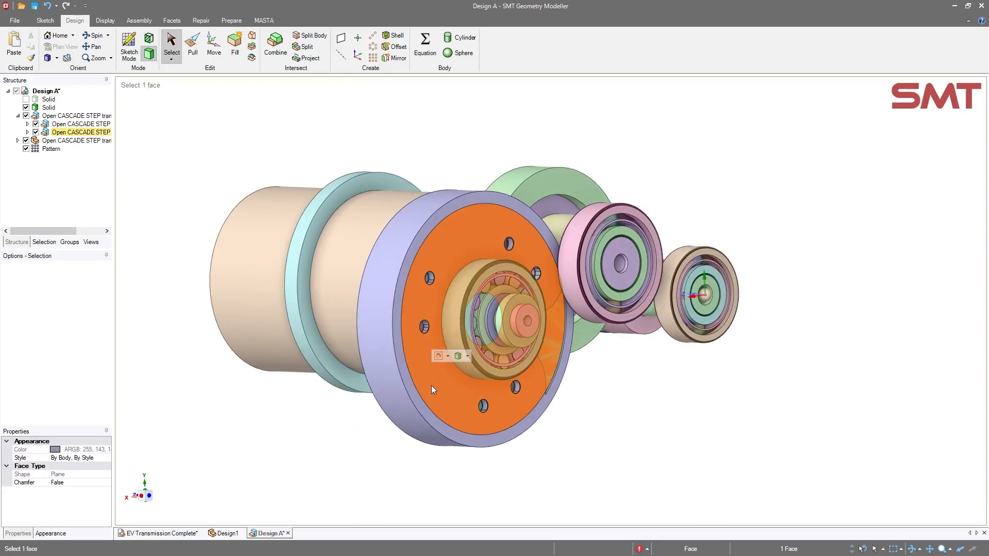
ctrl+click(553, 363)
right_click(552, 363)
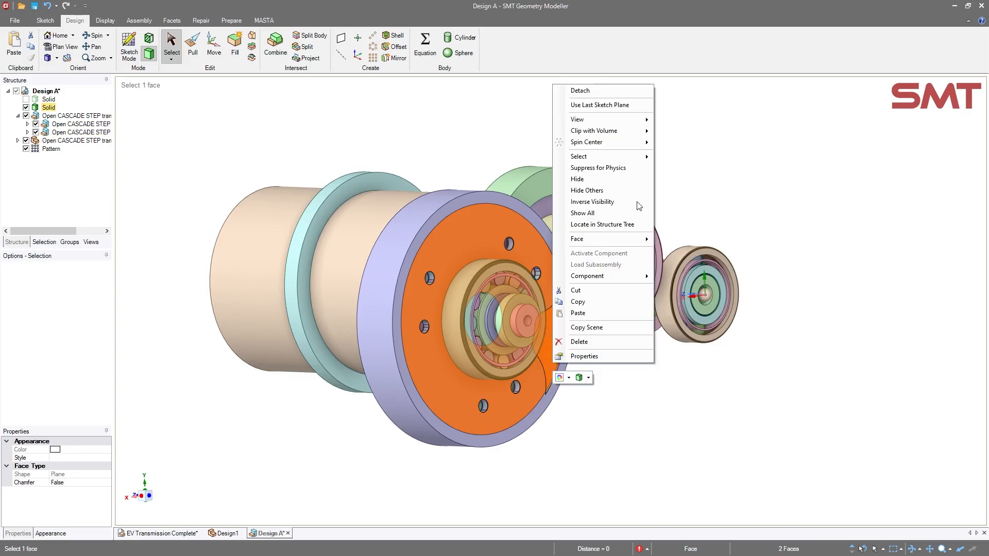
click(592, 190)
middle_drag(372, 379, 528, 380)
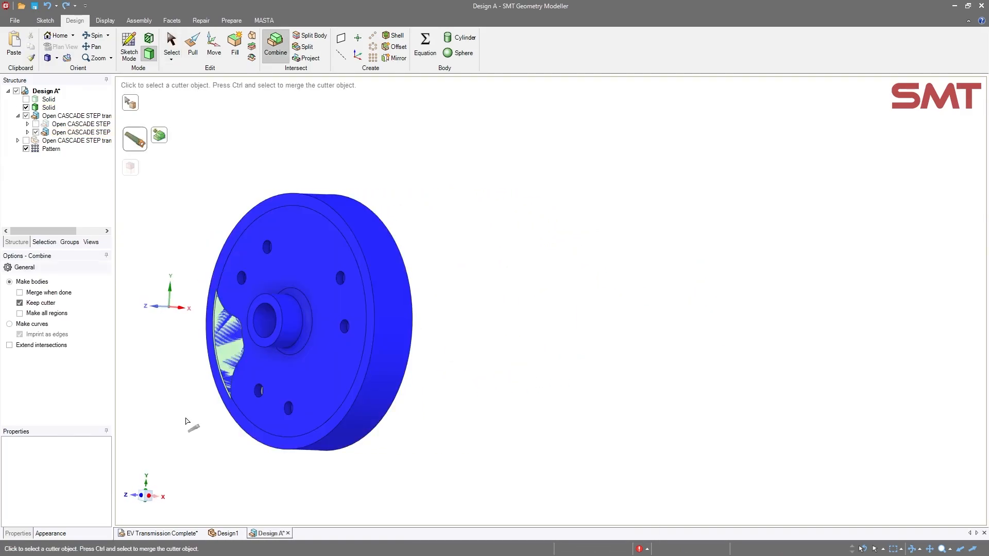
middle_drag(188, 420, 209, 420)
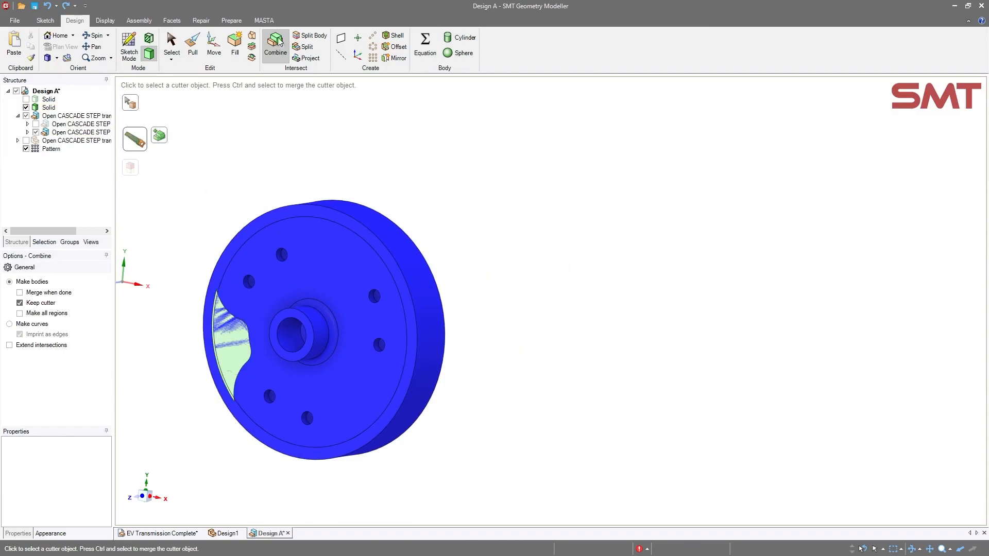
Start a circular pattern of the pocket solid about the axis of the wheel's central bore
click(372, 46)
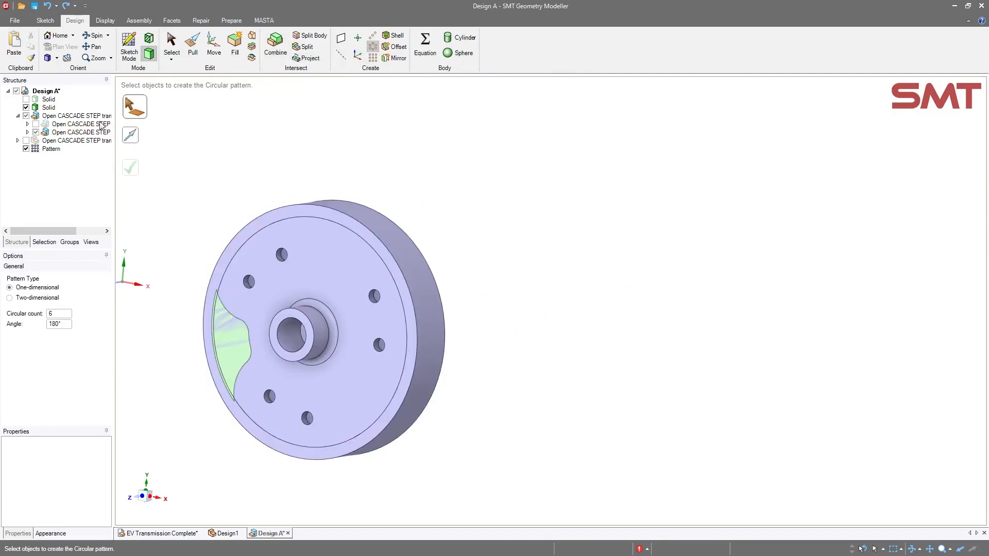
click(48, 107)
click(137, 143)
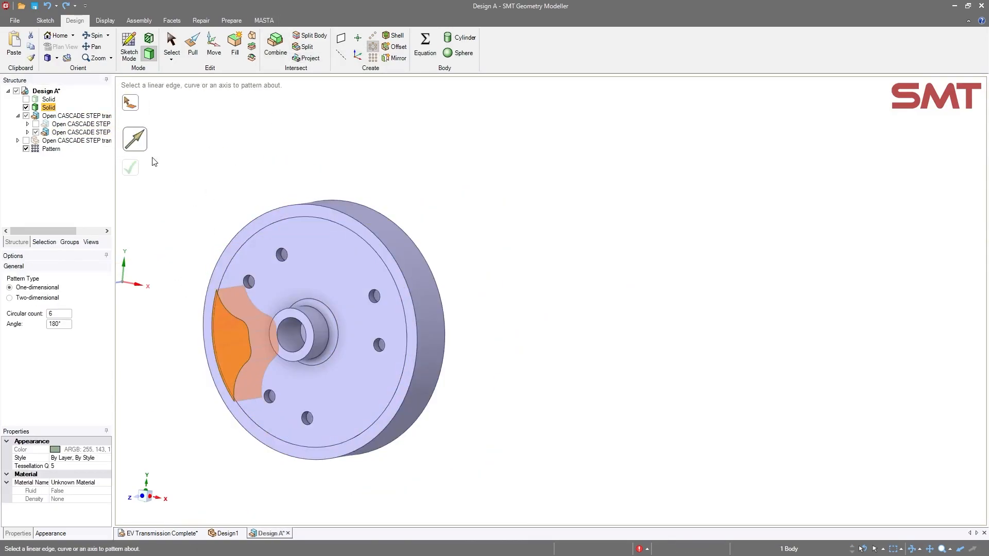
click(286, 333)
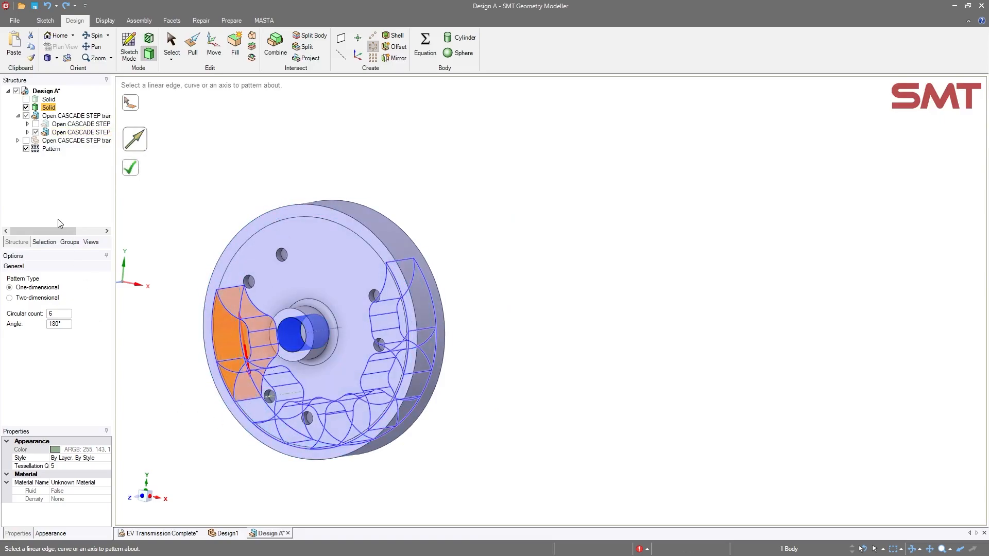
Set the circular pattern to a count of 3 over a 360° angle and create it
double_click(61, 313)
text(3)
click(63, 325)
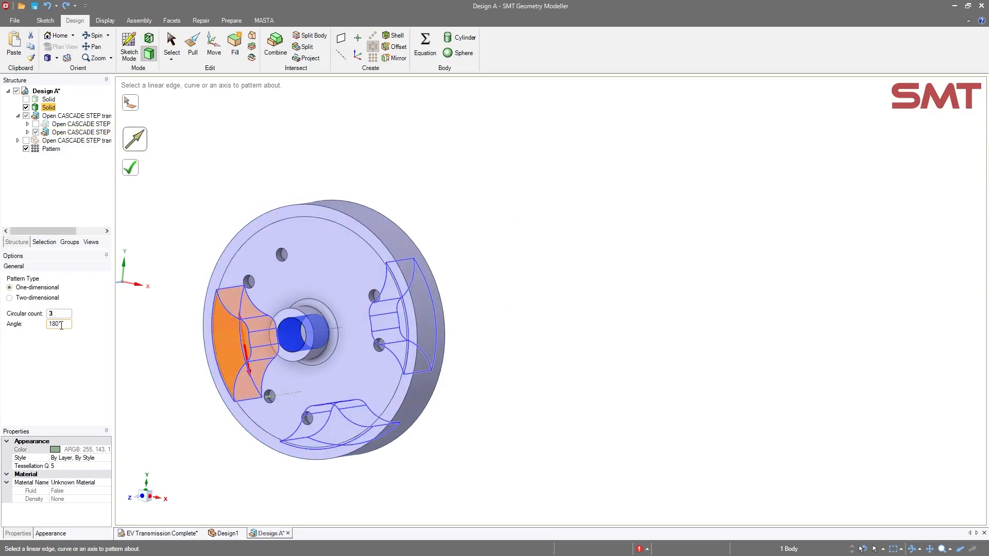
double_click(59, 315)
text(180)
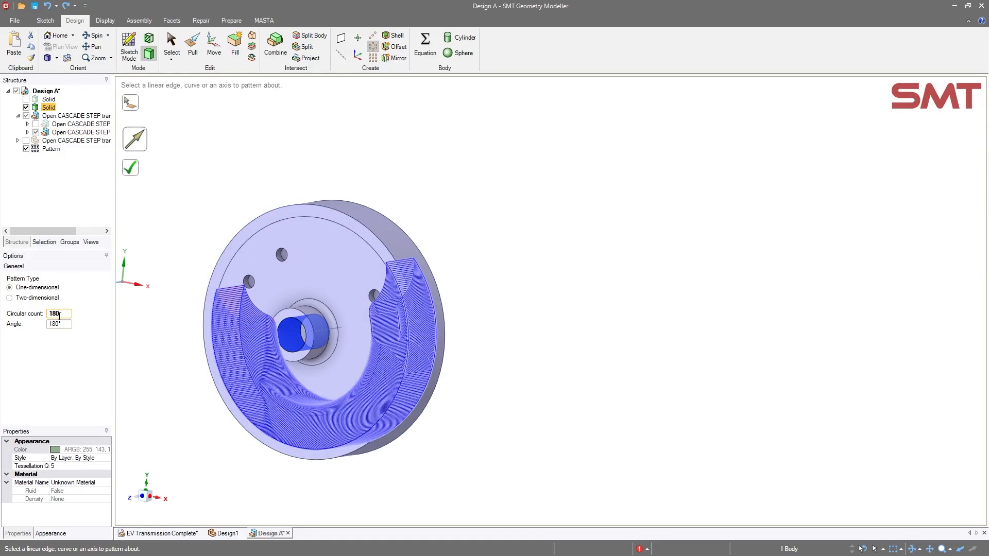
text(3)
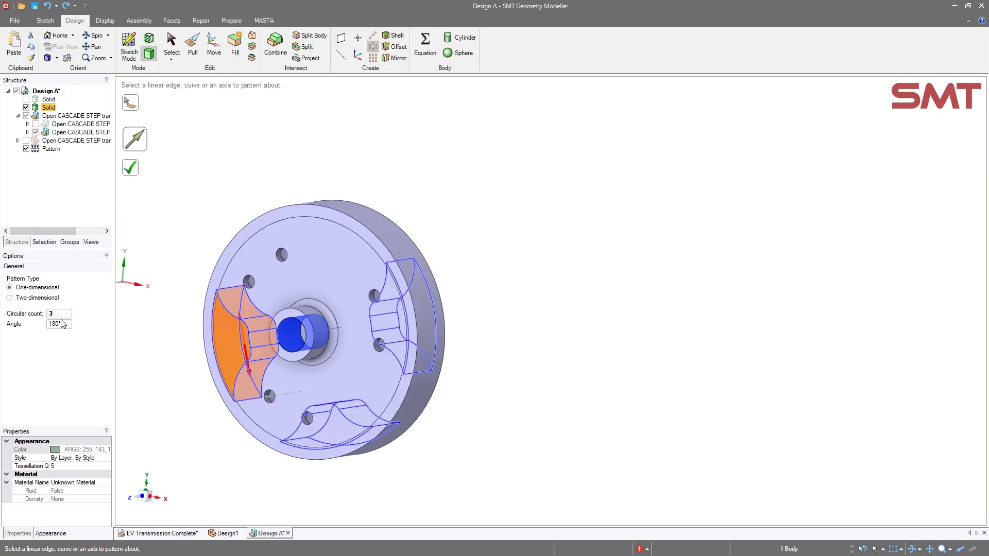
double_click(64, 324)
text(360)
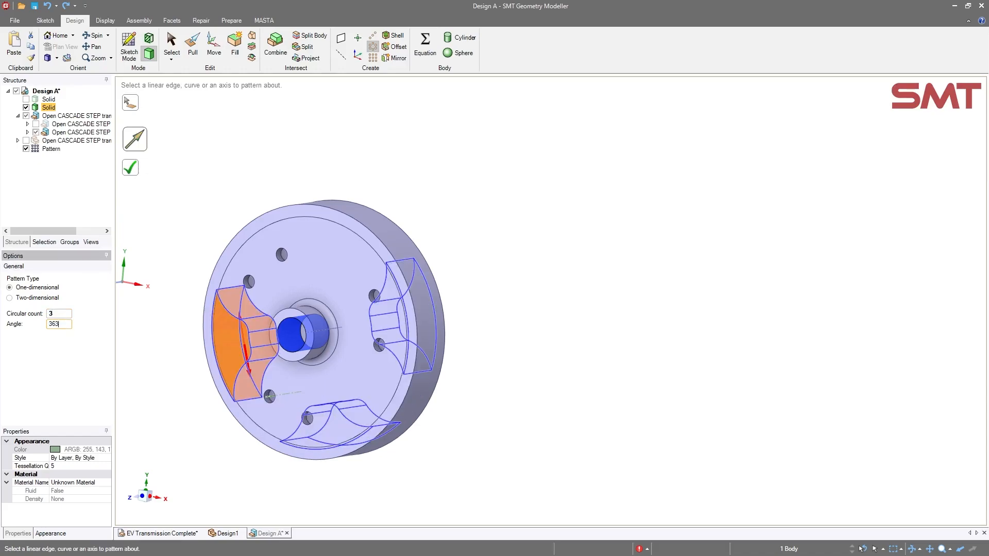
key(Return)
middle_drag(213, 325, 268, 320)
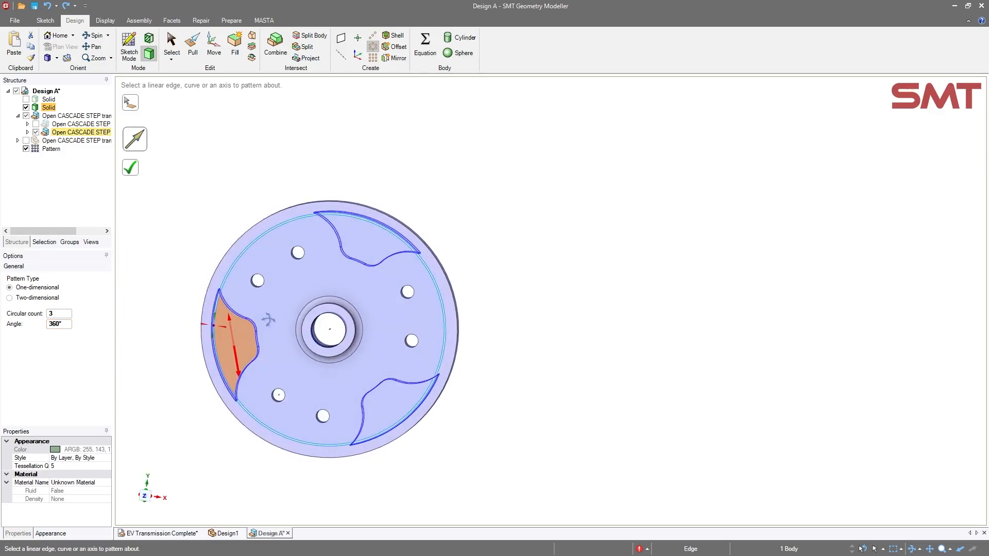
click(130, 168)
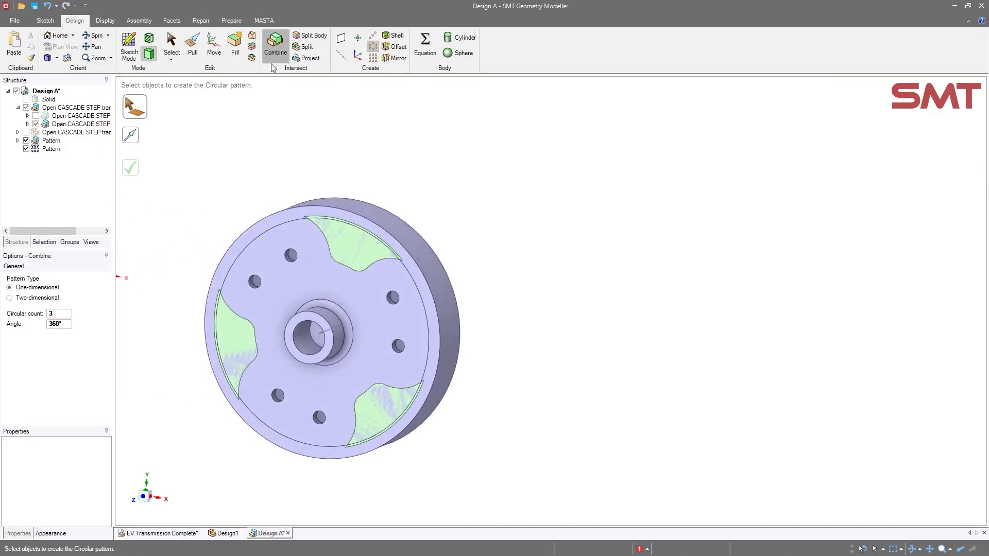
Merge the three patterned pocket solids into the wheel body with Combine
click(274, 42)
click(235, 348)
click(239, 343)
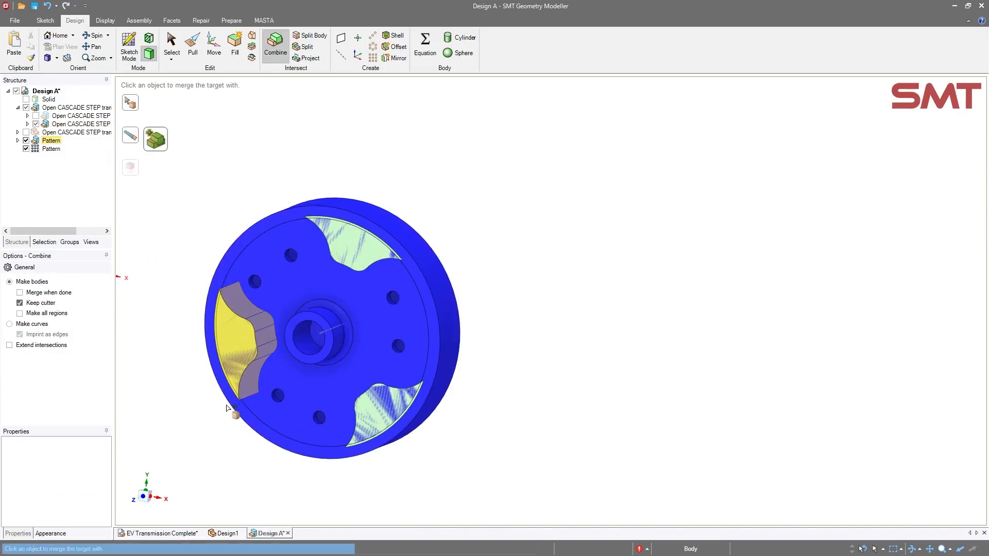
click(363, 246)
click(378, 414)
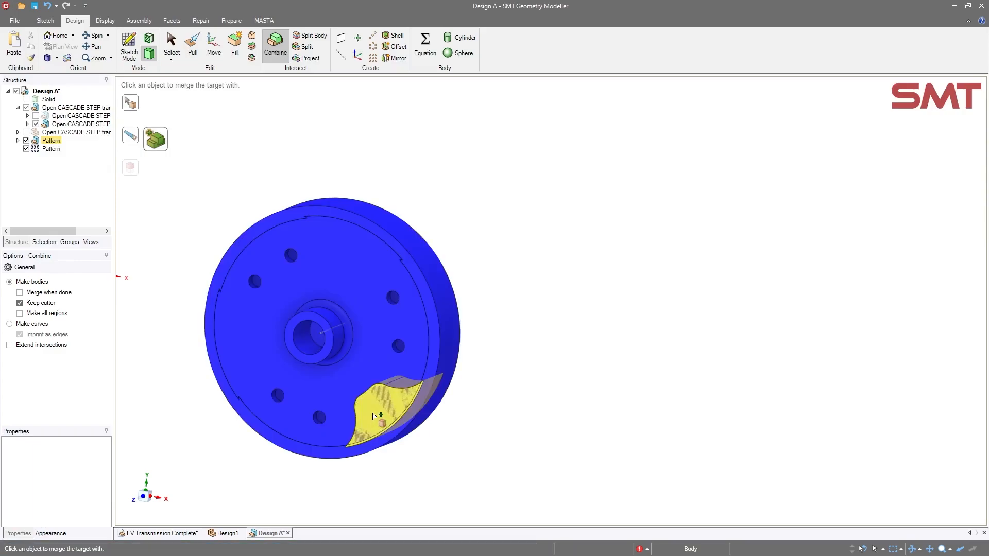
middle_drag(367, 464, 357, 395)
click(240, 375)
Section the wheel on a plane parallel to its flat face and examine the internal profile between the merged pocket solids
middle_drag(322, 358, 452, 340)
scroll(283, 369, up, 3)
middle_drag(283, 369, 340, 336)
scroll(325, 341, up, 3)
scroll(325, 341, down, 5)
mouse_move(349, 288)
shift+middle_down()
mouse_move(337, 318)
mouse_move(359, 294)
shift+middle_up()
scroll(352, 302, up, 2)
click(352, 303)
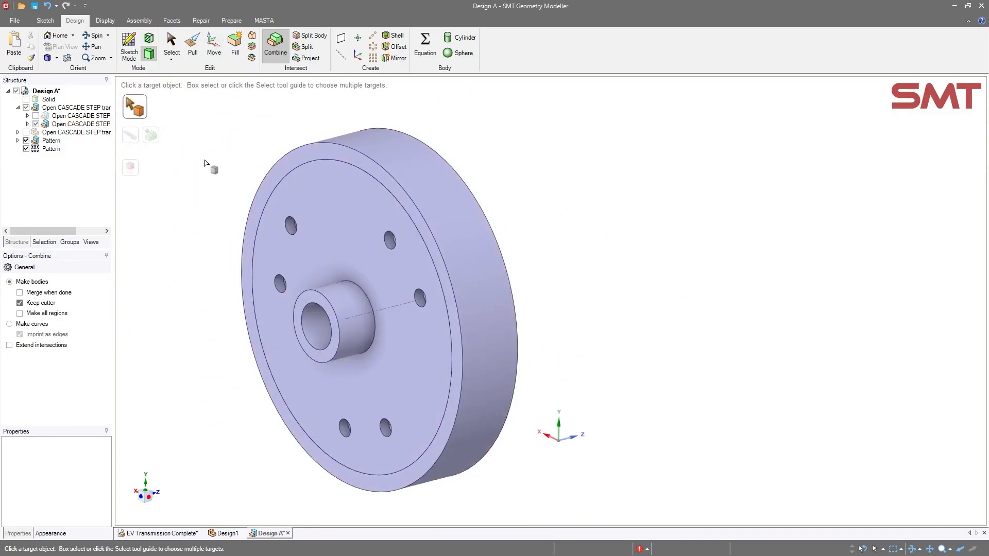
click(148, 38)
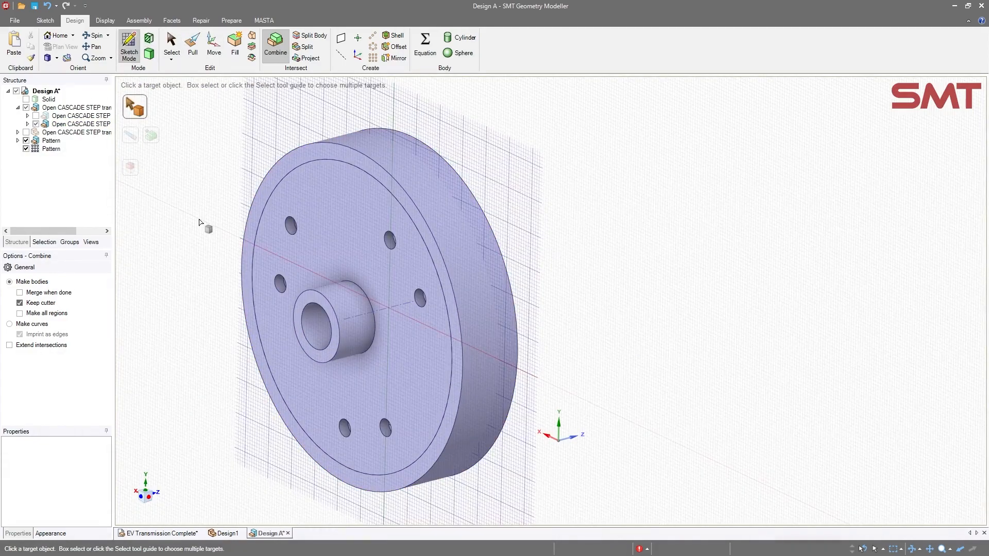
middle_drag(334, 324, 305, 295)
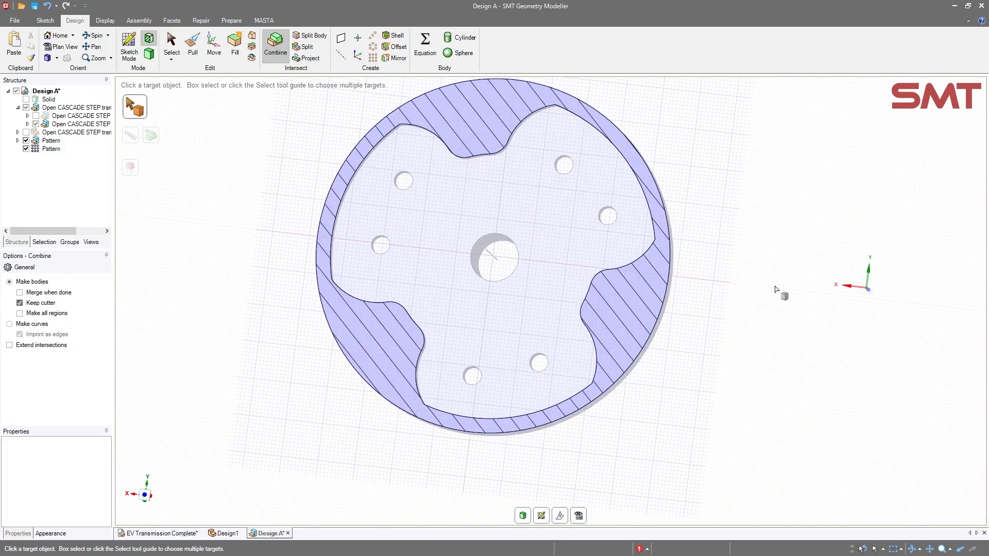
middle_drag(280, 258, 230, 294)
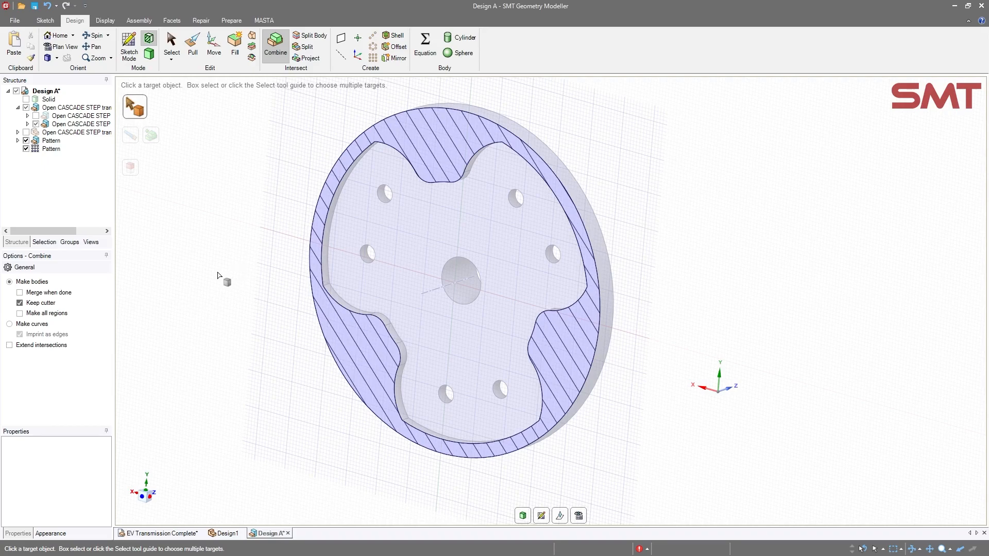
middle_drag(215, 269, 269, 321)
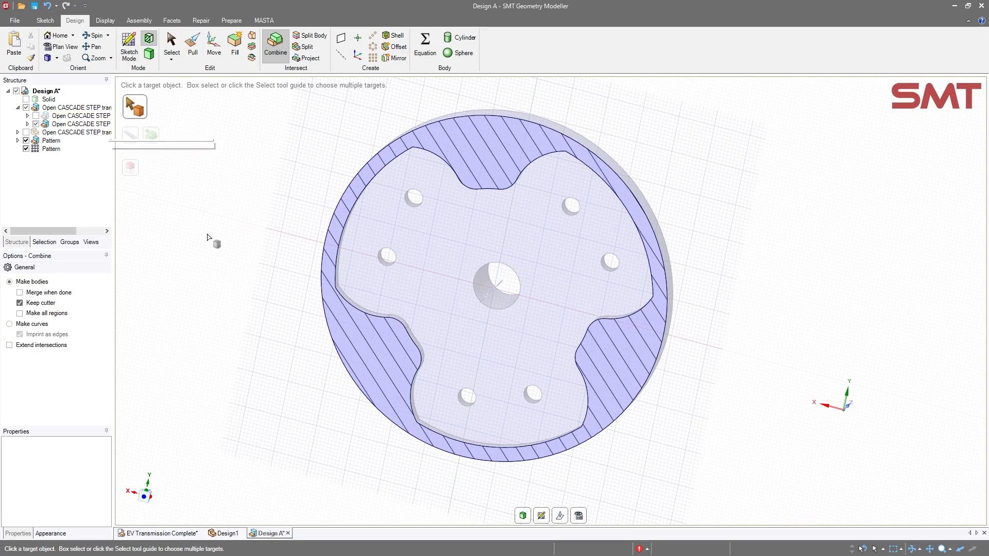
Show all hidden bodies and examine how the planet gears fit inside the sectioned carrier wheel
right_click(238, 263)
click(260, 362)
middle_drag(304, 357, 289, 292)
middle_drag(345, 407, 328, 411)
shift+middle_drag(328, 411, 345, 353)
ctrl+middle_drag(345, 360, 310, 412)
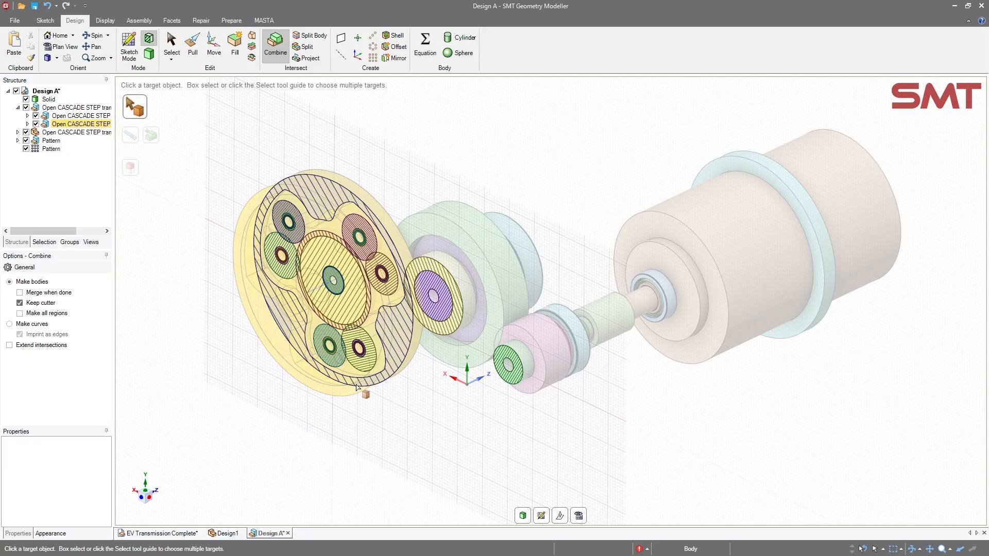
click(357, 388)
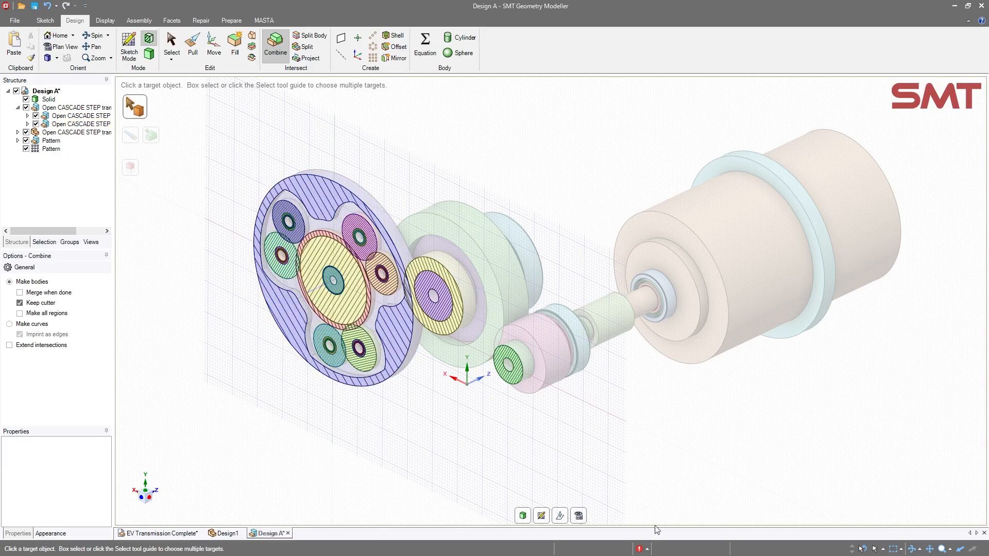